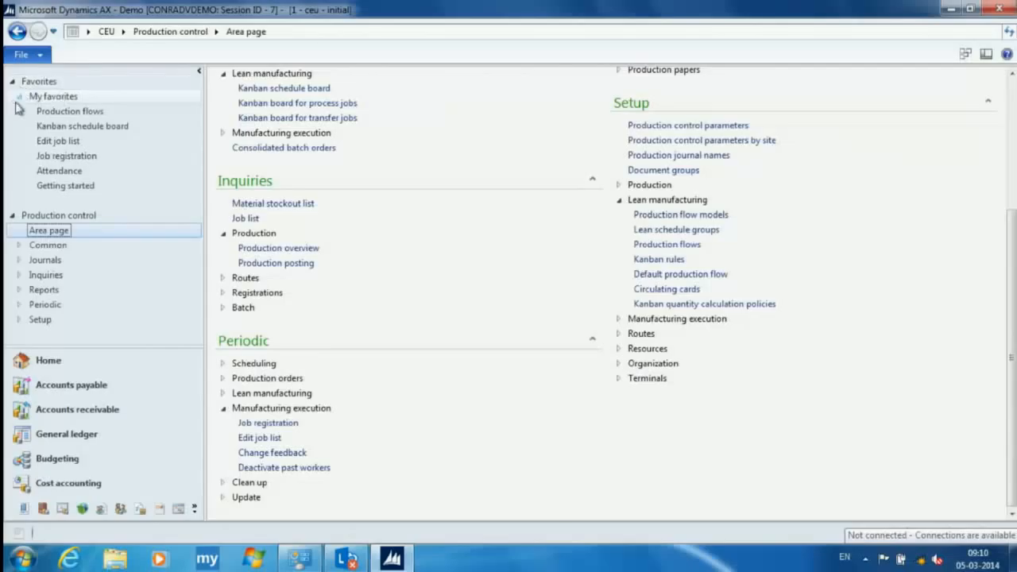
# - Open the attendance overview for calculation group Man and enlarge it to full screen
pyautogui.click(78, 173)
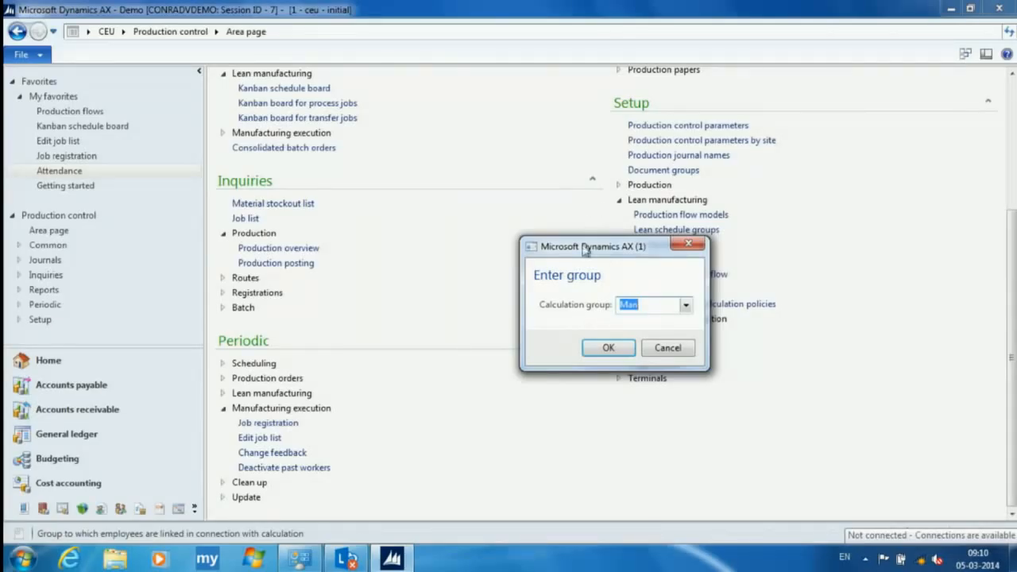
pyautogui.click(609, 347)
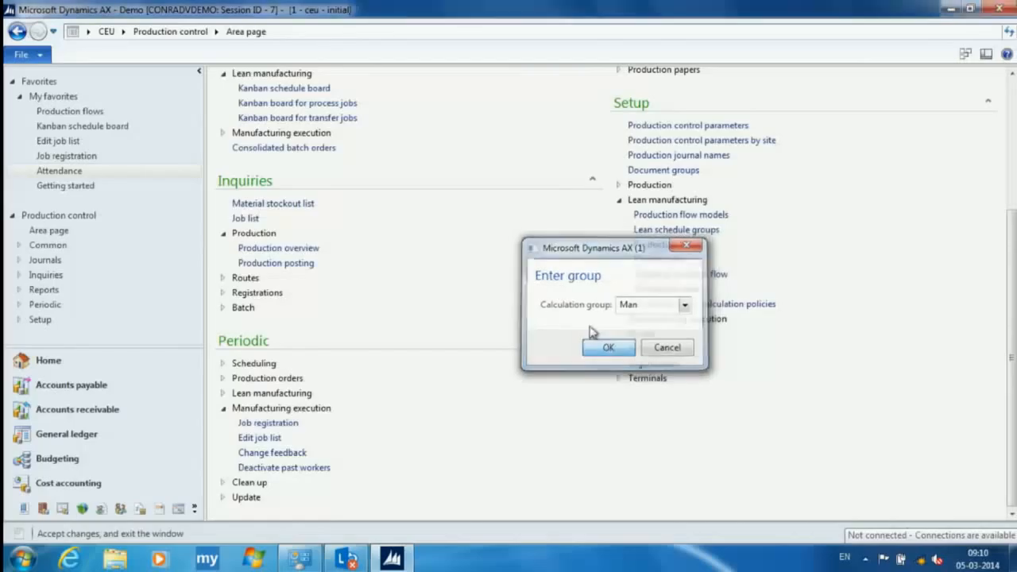
pyautogui.moveTo(692, 18); pyautogui.dragTo(659, 27)
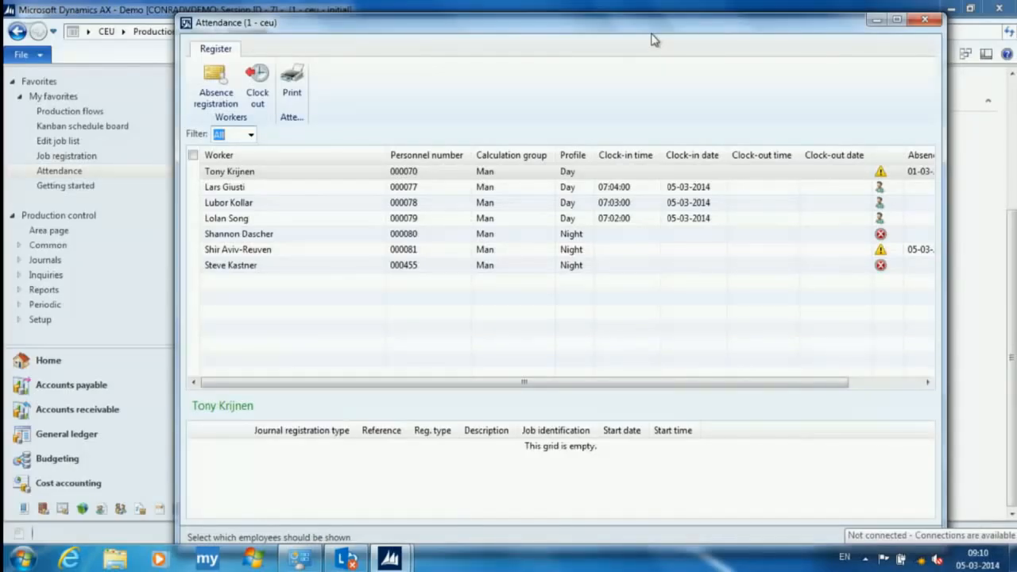
pyautogui.click(896, 19)
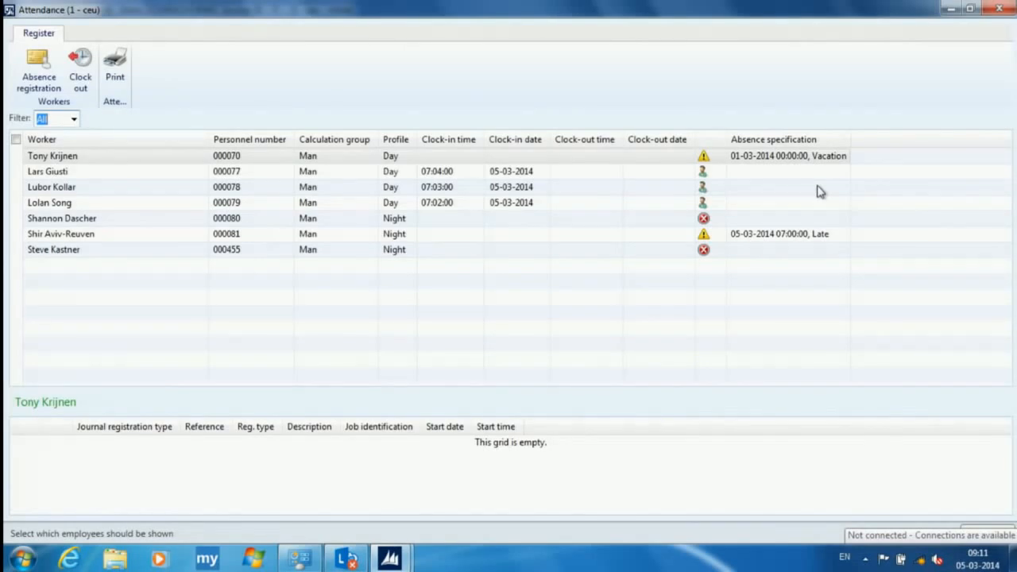
# - Check the job registrations of the first two listed workers, and close the attendance overview
pyautogui.click(595, 178)
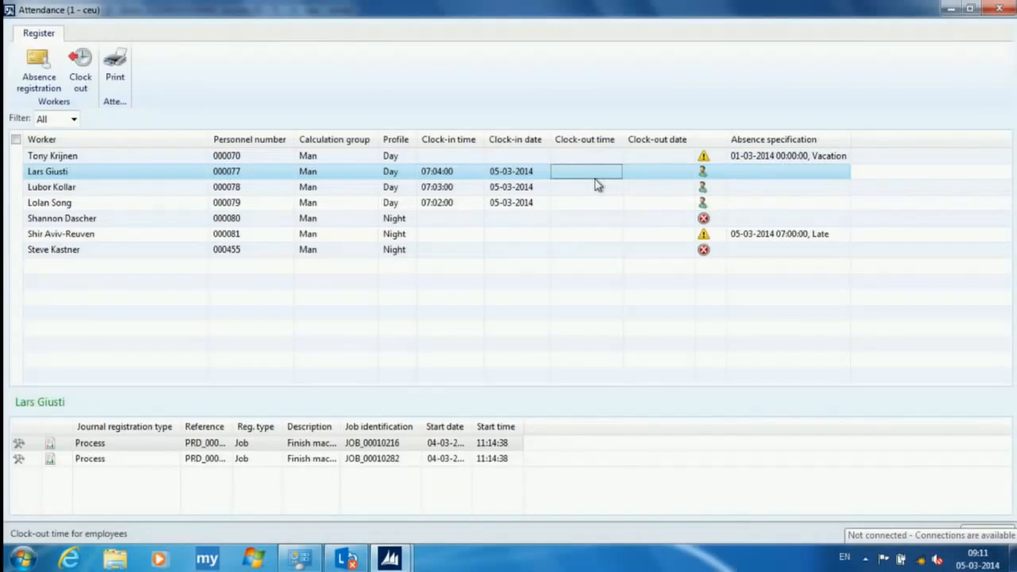
pyautogui.press('Up')
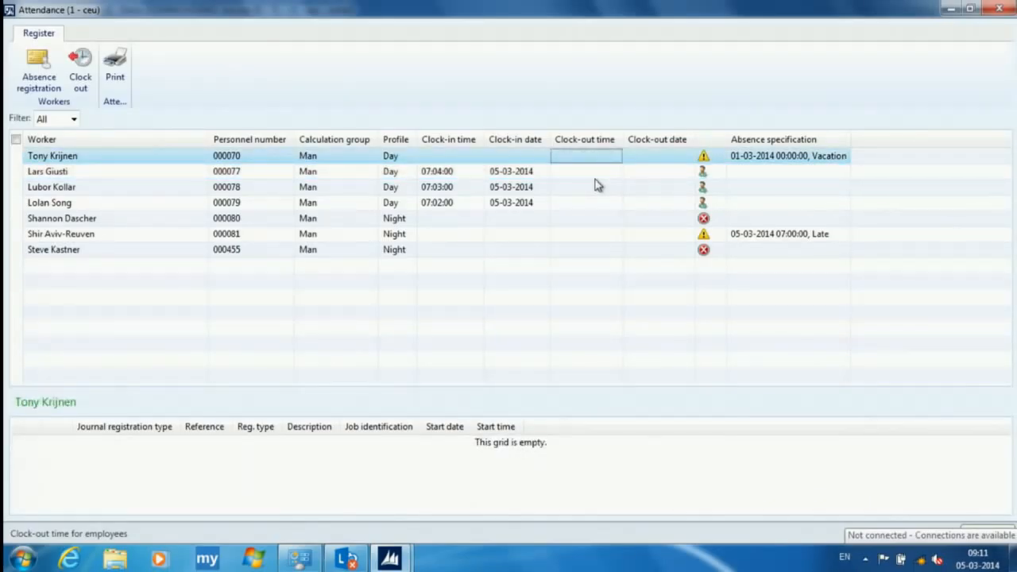
pyautogui.click(516, 171)
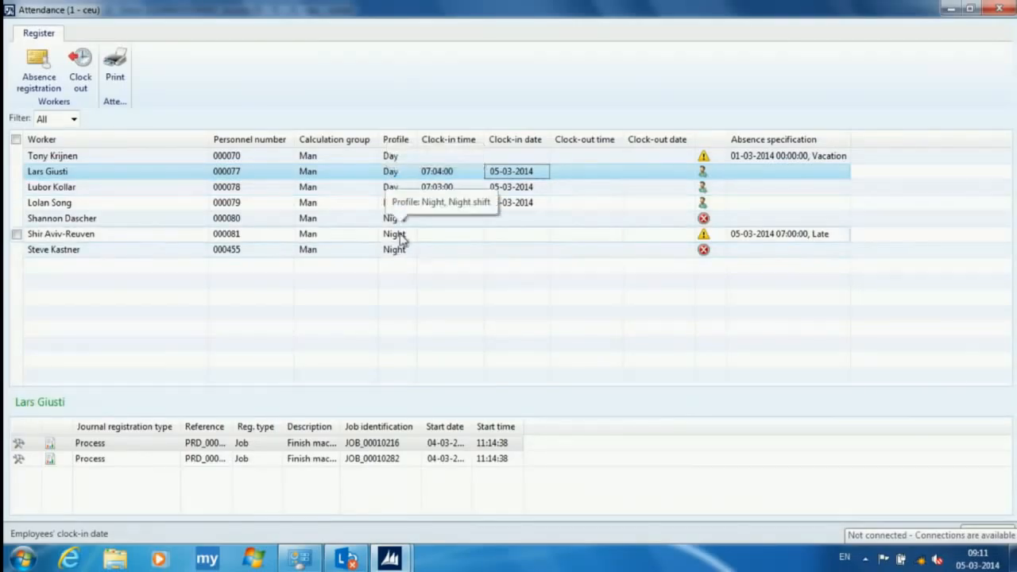
pyautogui.press('Up')
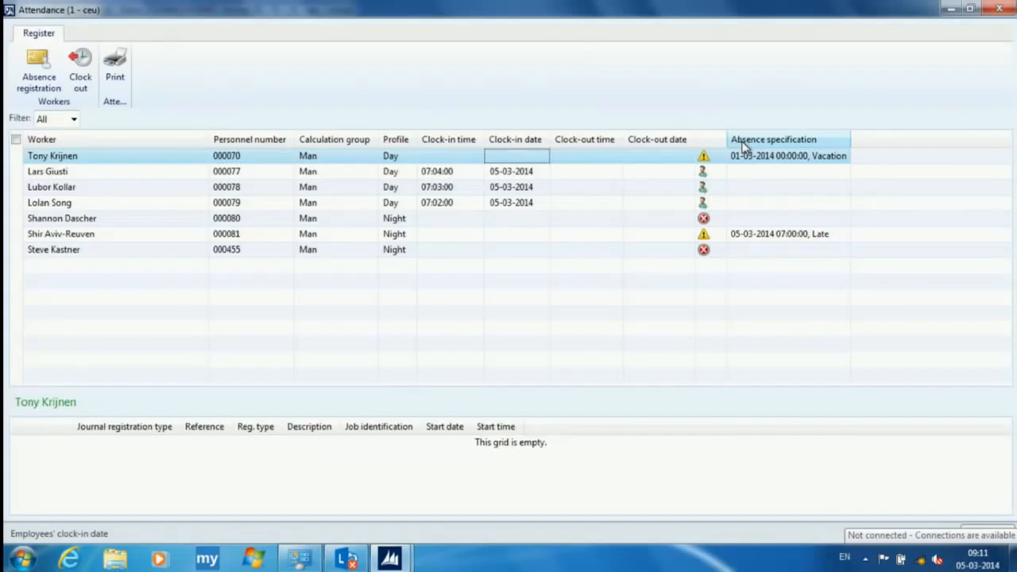
pyautogui.press('Escape')
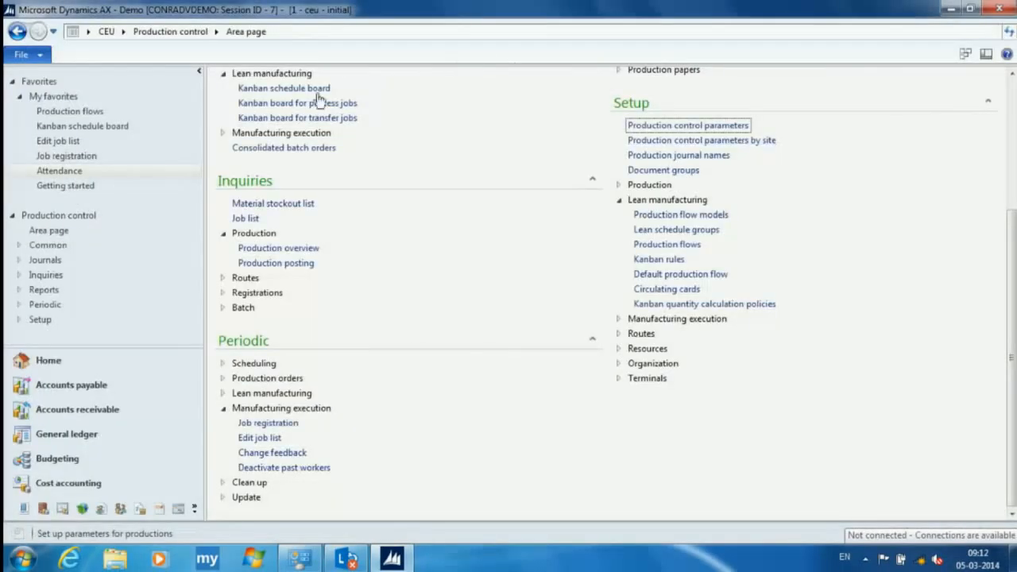
# - Open the editable job list for resource 0000AM01, Finish 0000A Series Machine, in a full-screen window
pyautogui.click(60, 155)
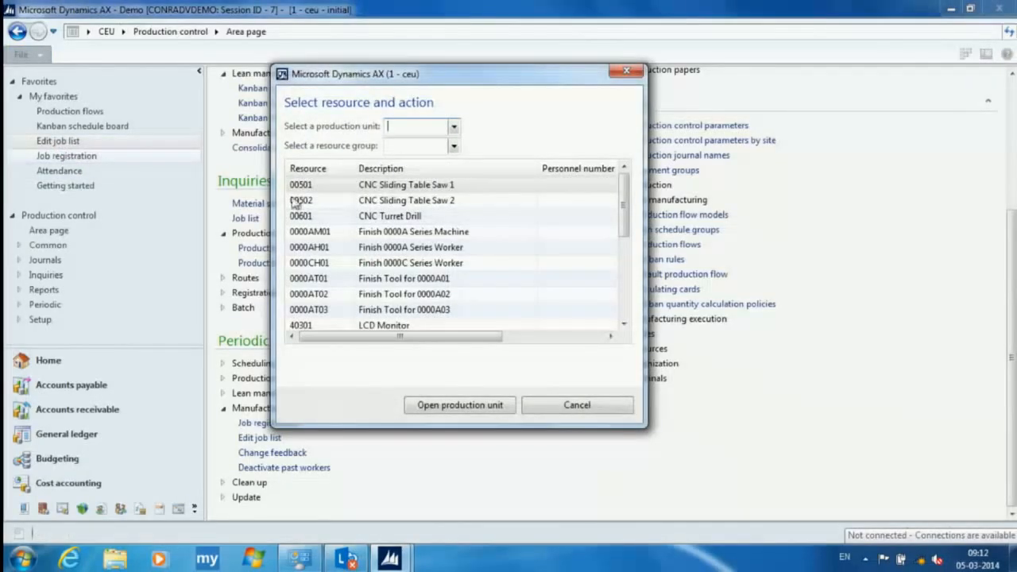
pyautogui.click(331, 233)
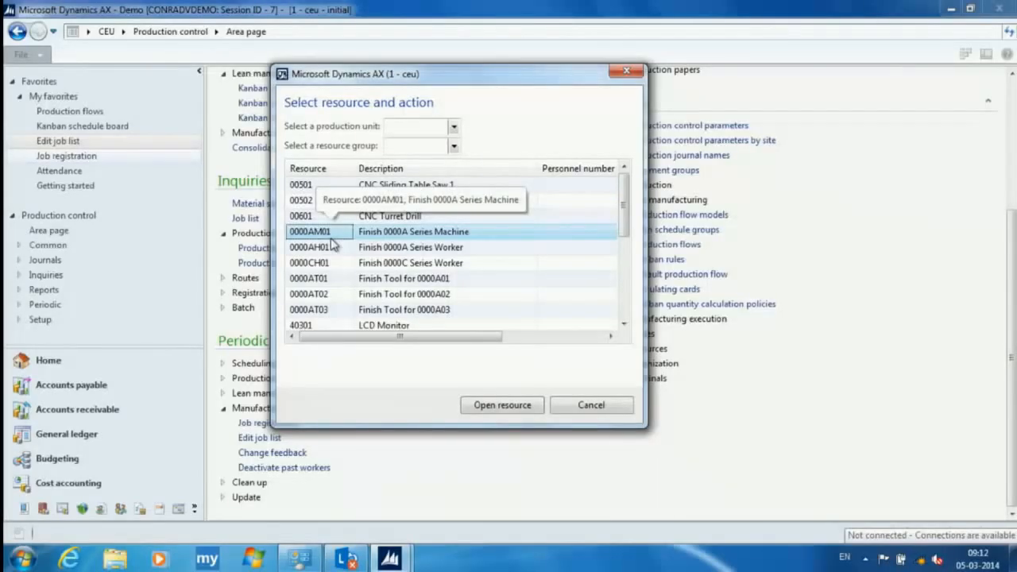
pyautogui.click(513, 409)
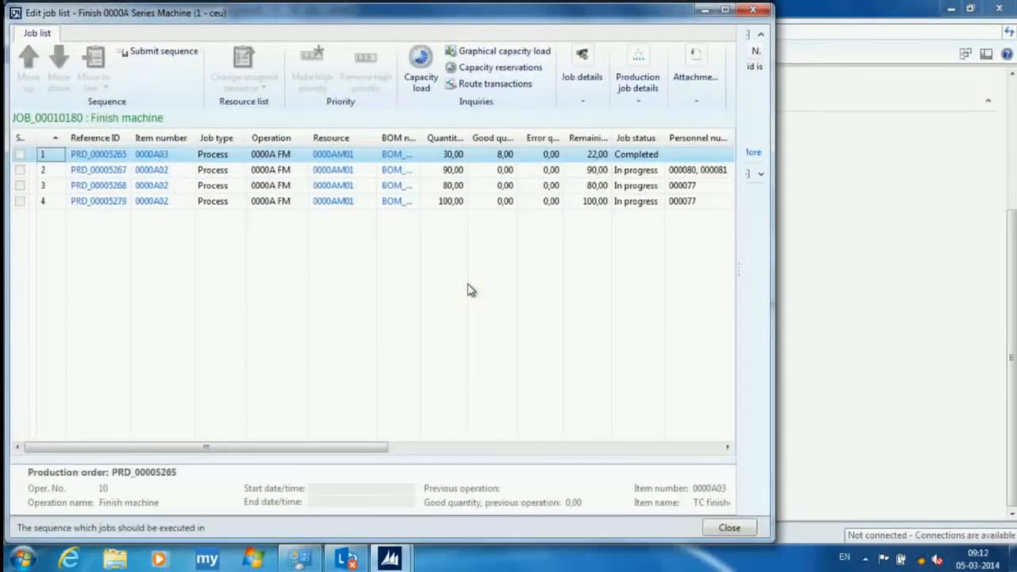
pyautogui.click(725, 11)
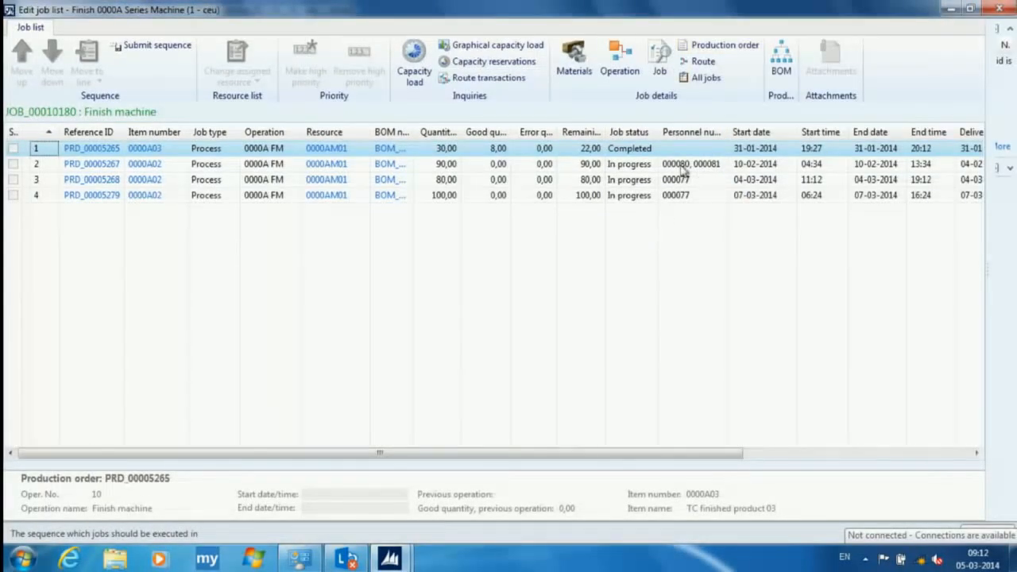
# - View the graphical capacity load of the second job in the sequence with the default capacity profile settings, and close the chart
pyautogui.click(705, 164)
pyautogui.moveTo(622, 456); pyautogui.dragTo(720, 427)
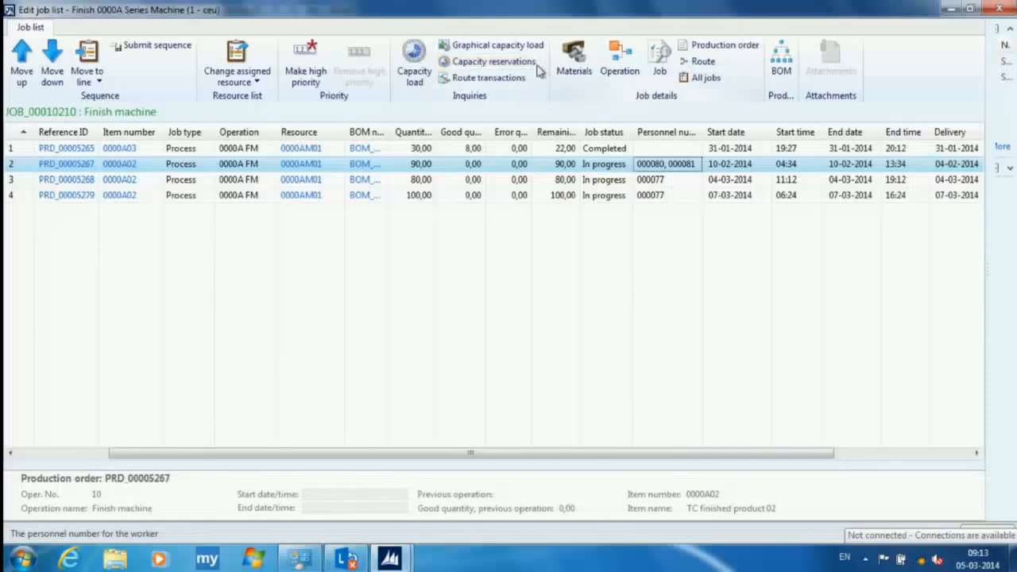
pyautogui.click(504, 45)
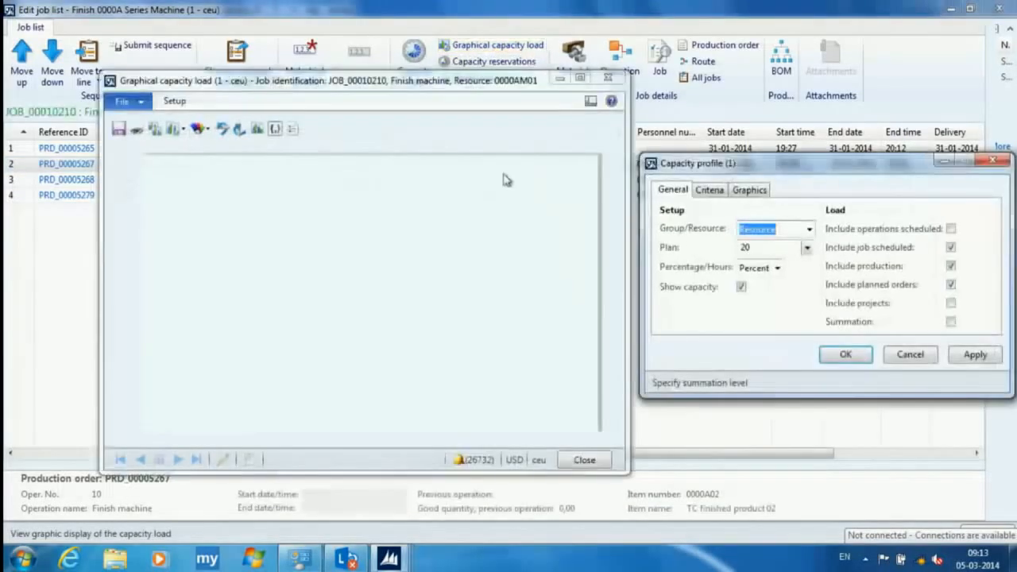
pyautogui.click(845, 354)
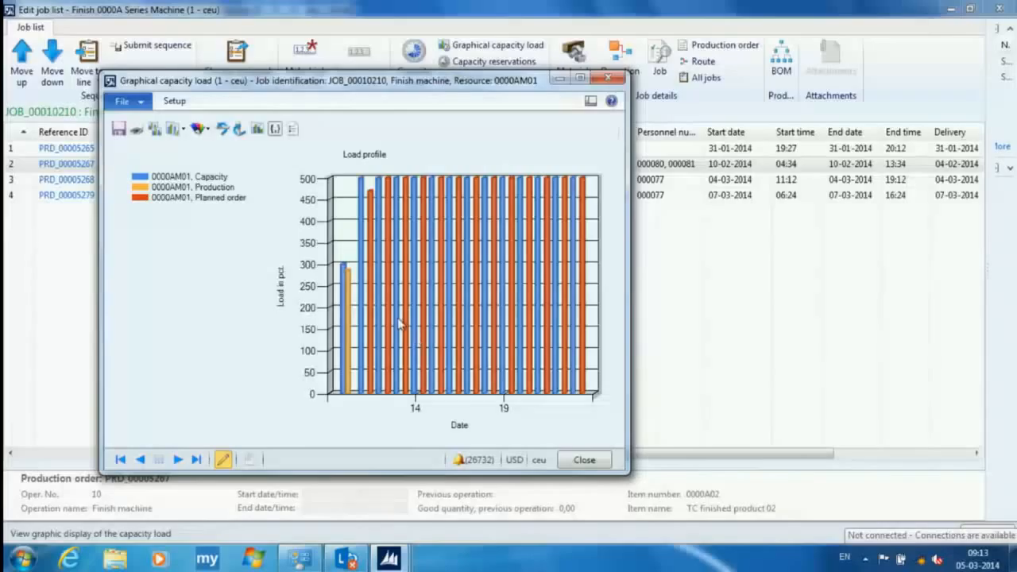
pyautogui.moveTo(457, 91); pyautogui.dragTo(507, 42)
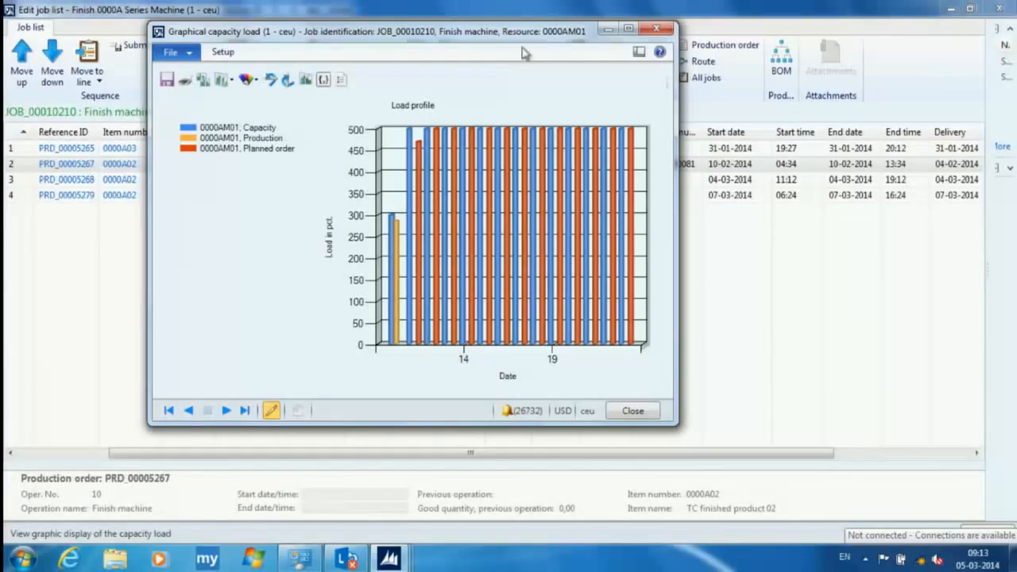
pyautogui.click(658, 29)
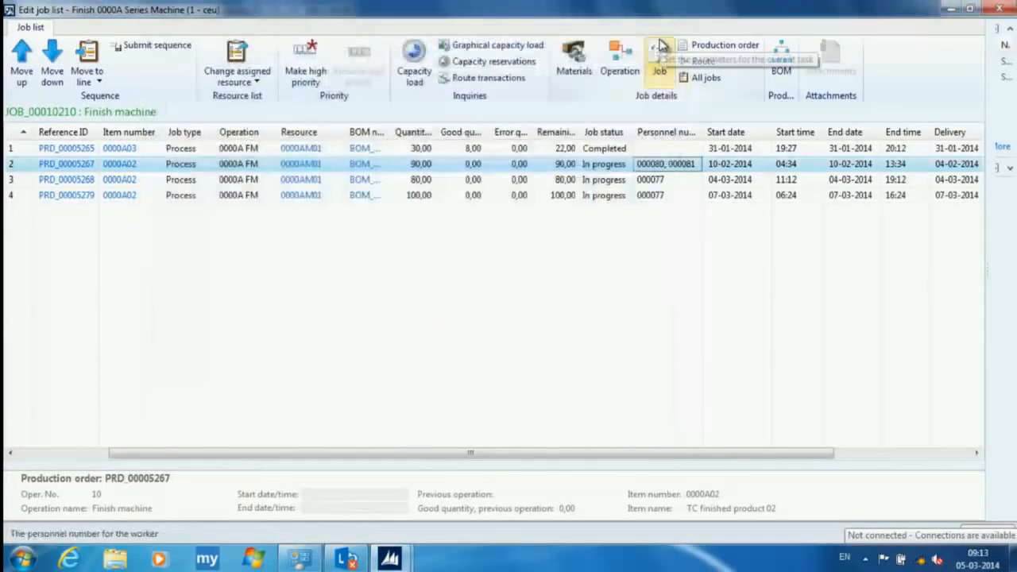
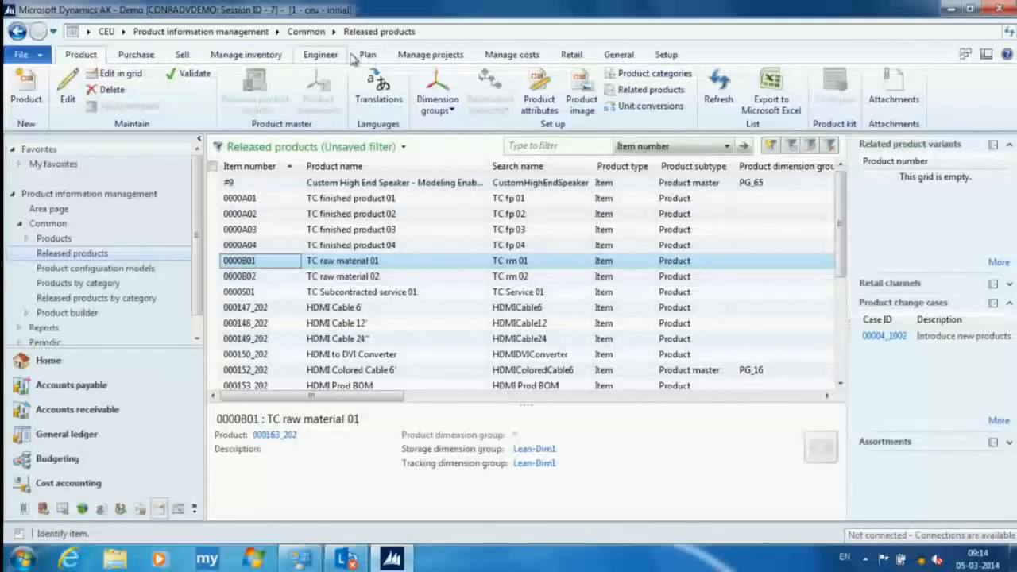
# - Review the inventory default order settings of item 0000B01, TC raw material 01, and close them
pyautogui.click(367, 56)
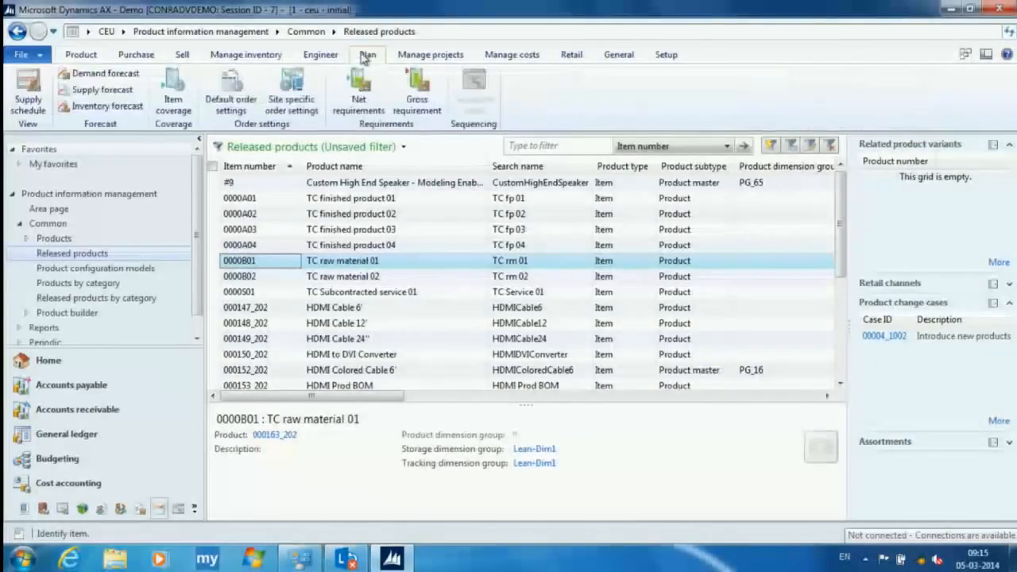
pyautogui.click(226, 91)
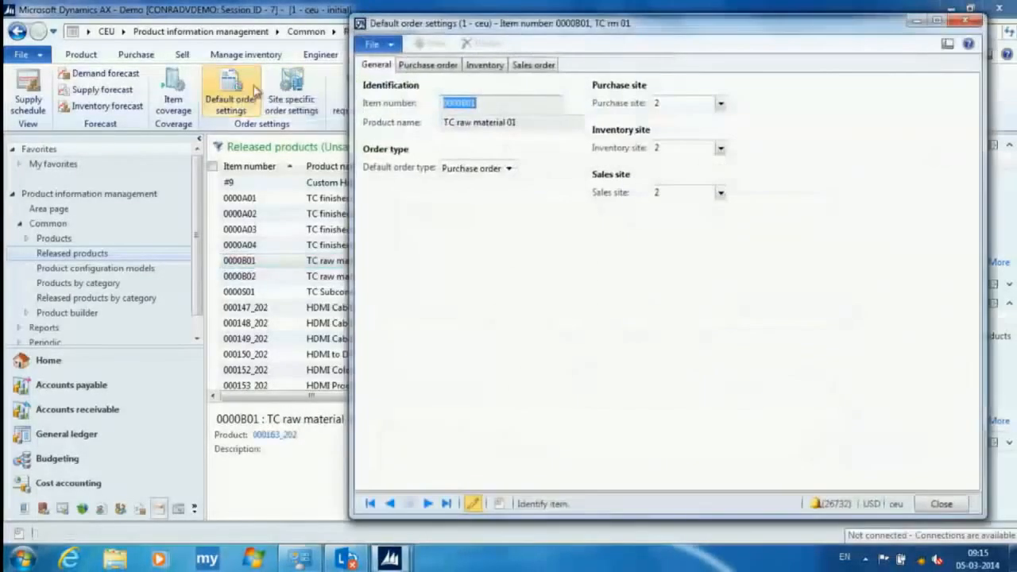
pyautogui.click(484, 64)
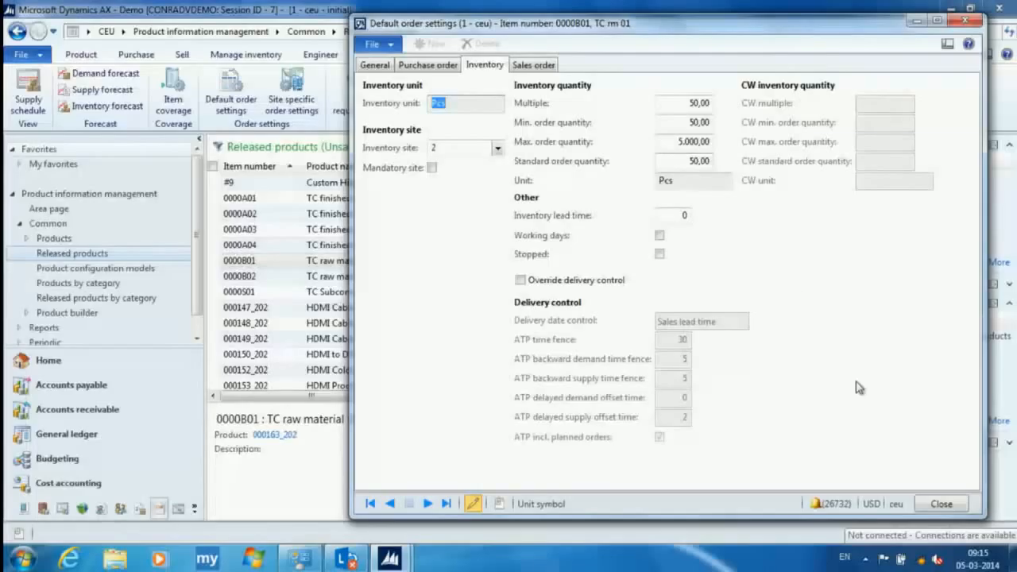
pyautogui.click(942, 504)
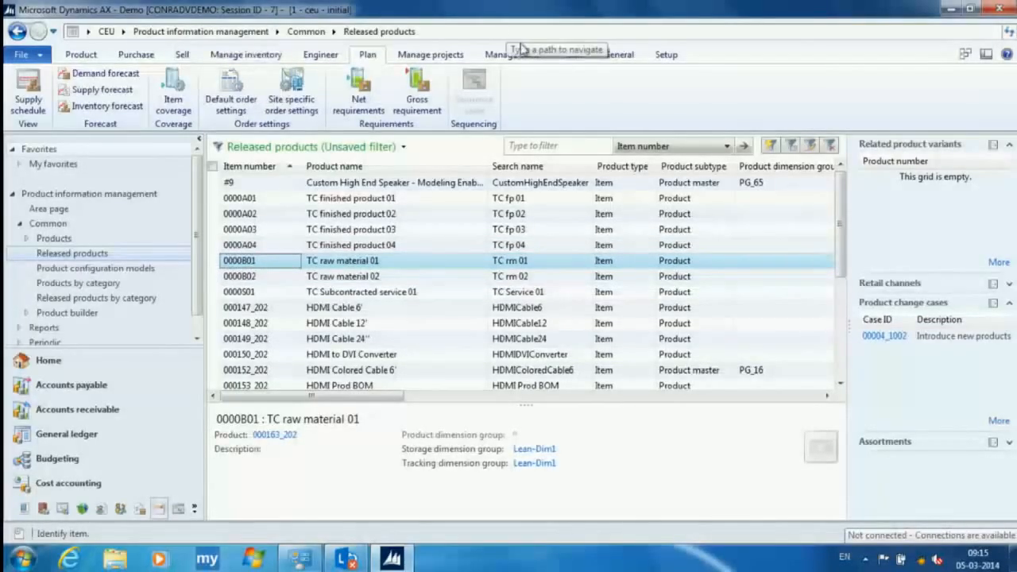
# - Start a new product change case for item 0000B01 with the case category Kaizen
pyautogui.click(320, 54)
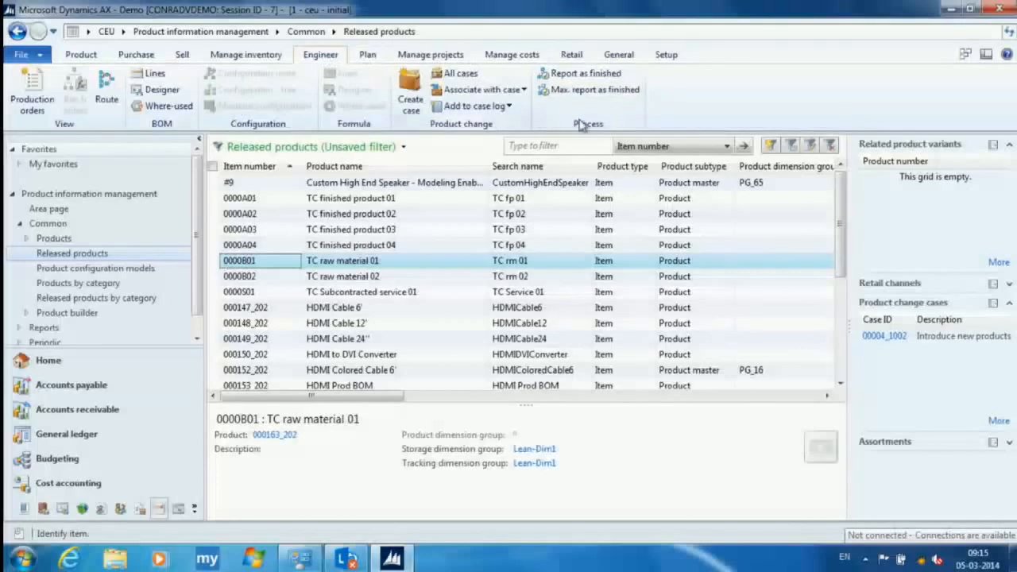
pyautogui.click(409, 90)
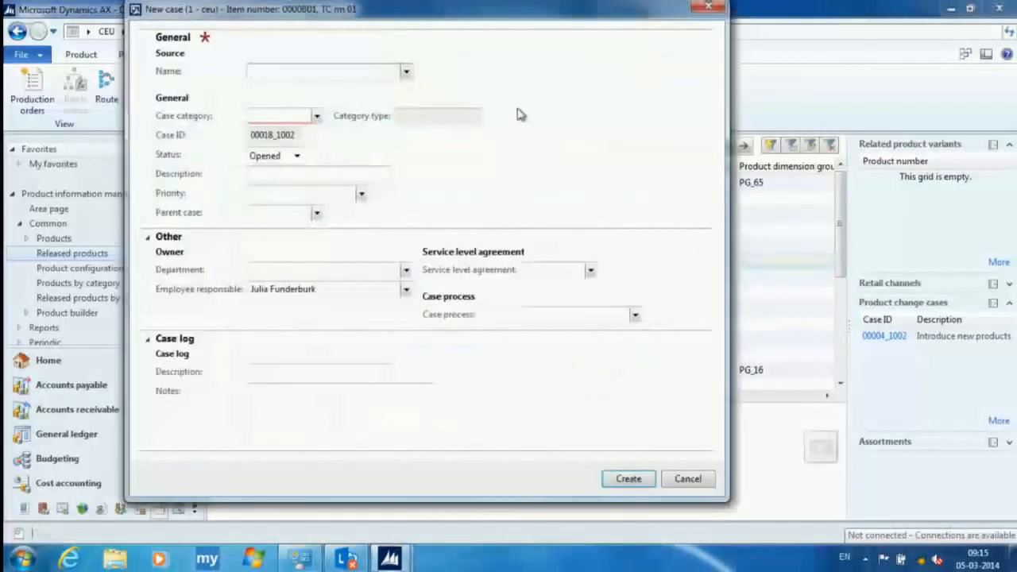
pyautogui.click(316, 116)
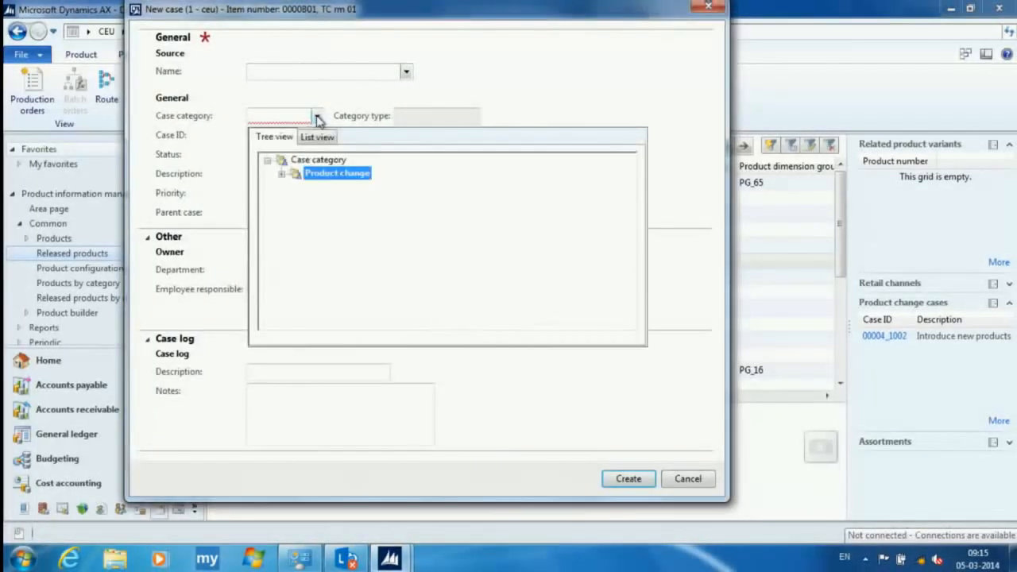
pyautogui.click(286, 173)
pyautogui.click(334, 215)
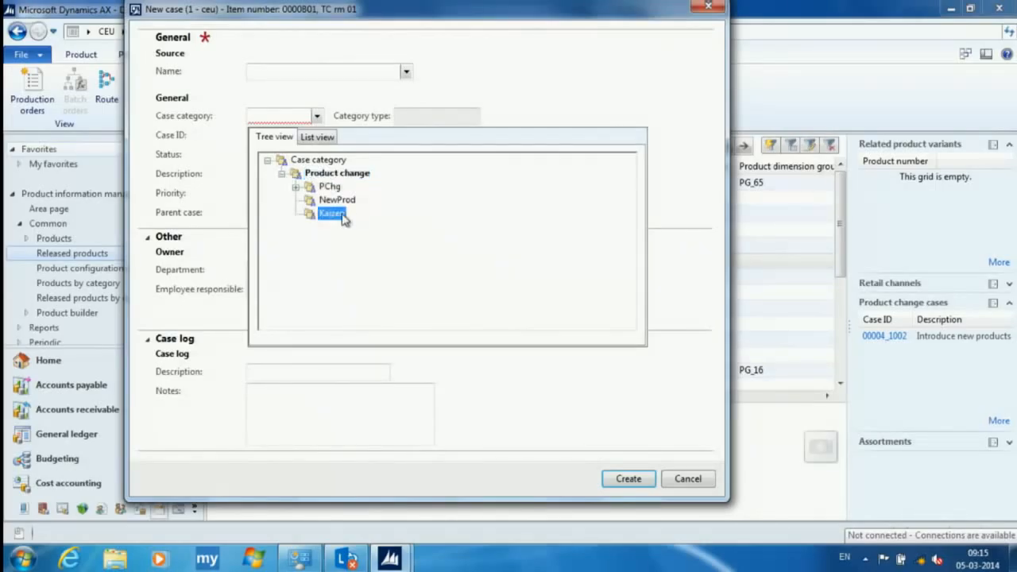
pyautogui.doubleClick(335, 214)
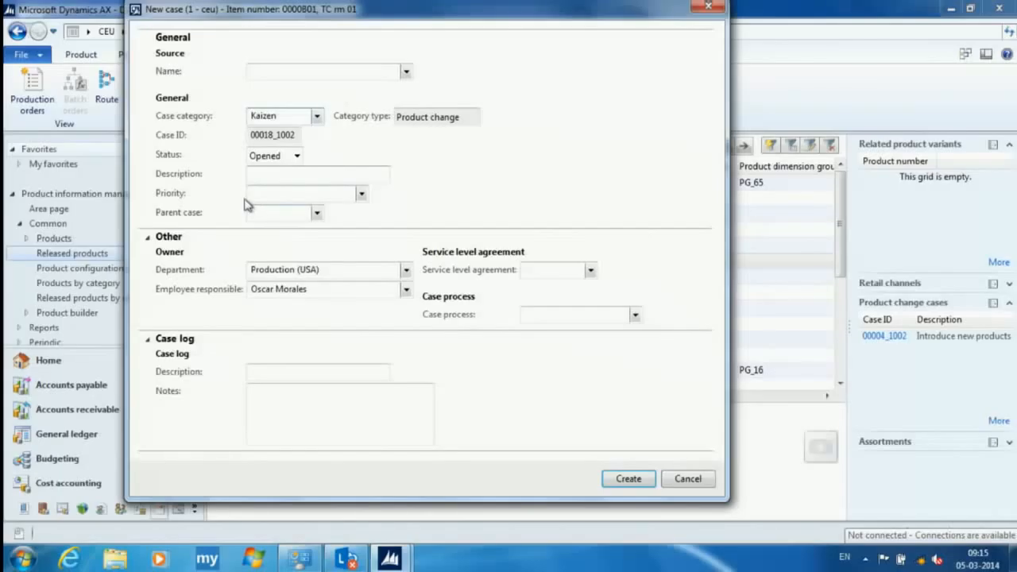
# - Enter "Change minimum order setting" as the description of the new case
pyautogui.click(265, 176)
pyautogui.write('Chang')
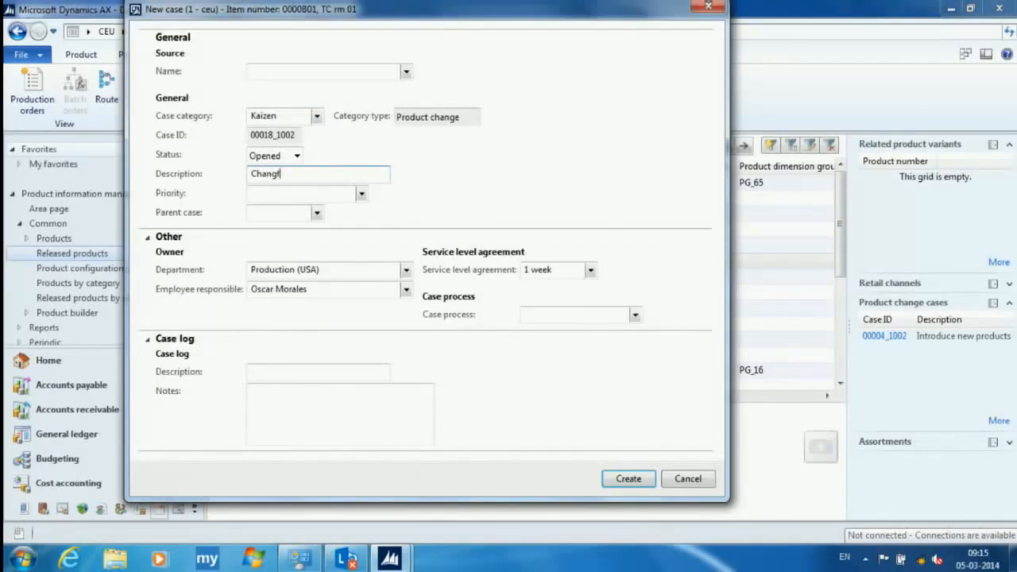
pyautogui.write('e minimum order setting')
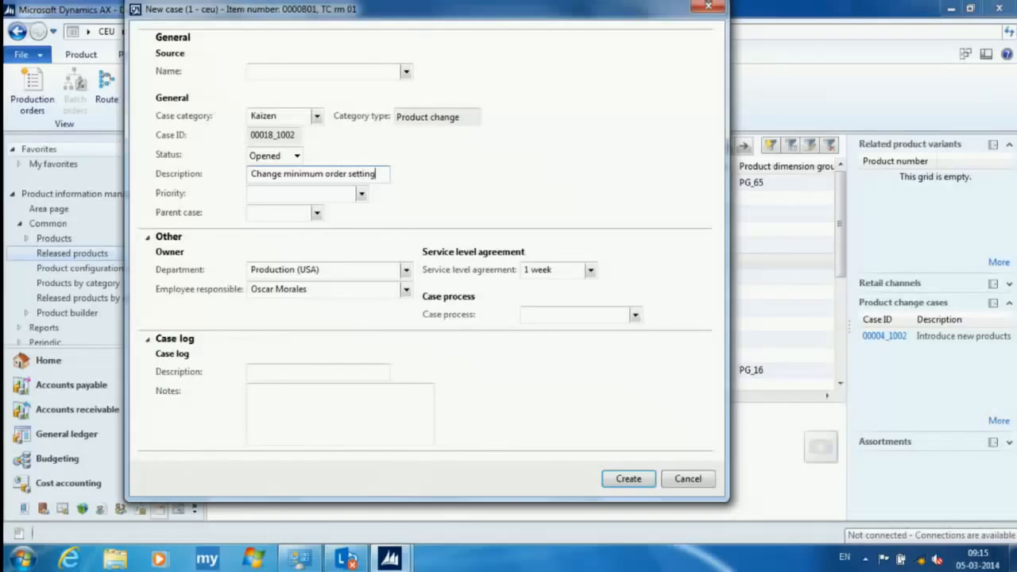
# - Make the production manager the employee responsible, create the case, and close its record
pyautogui.click(323, 290)
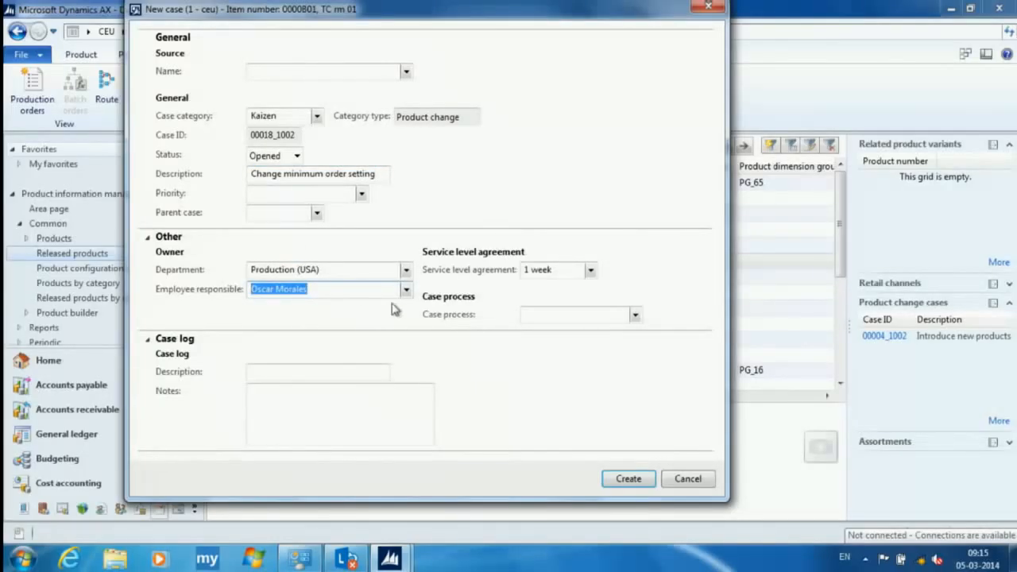
pyautogui.write('ec')
pyautogui.press('BackSpace')
pyautogui.write('du')
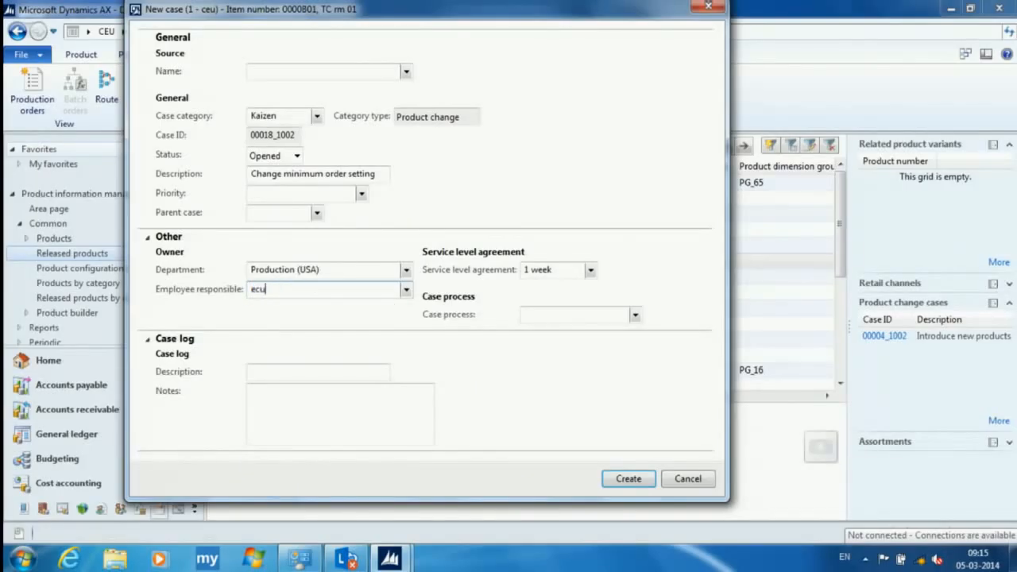
pyautogui.write('ardo')
pyautogui.click(407, 289)
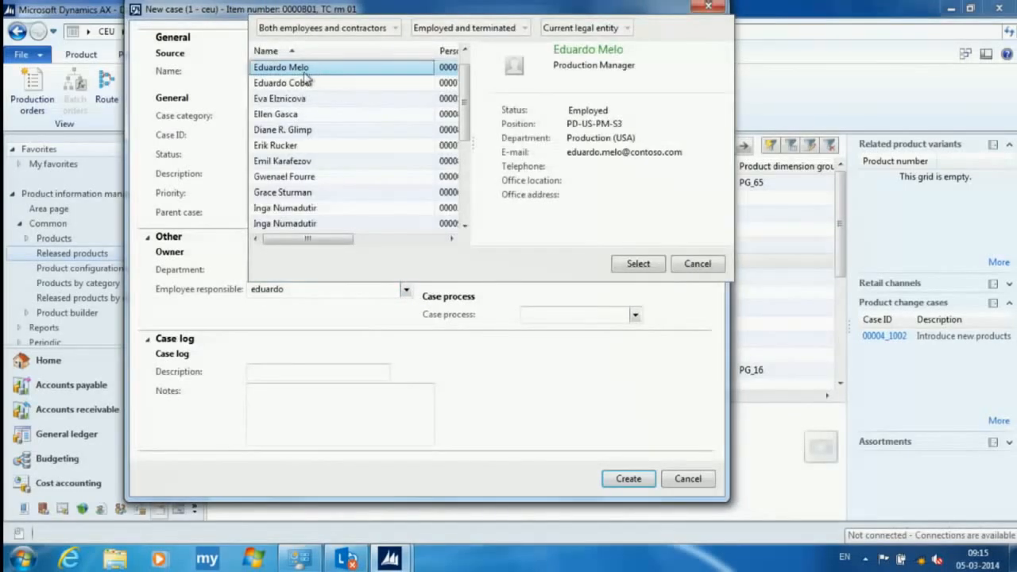
pyautogui.click(638, 263)
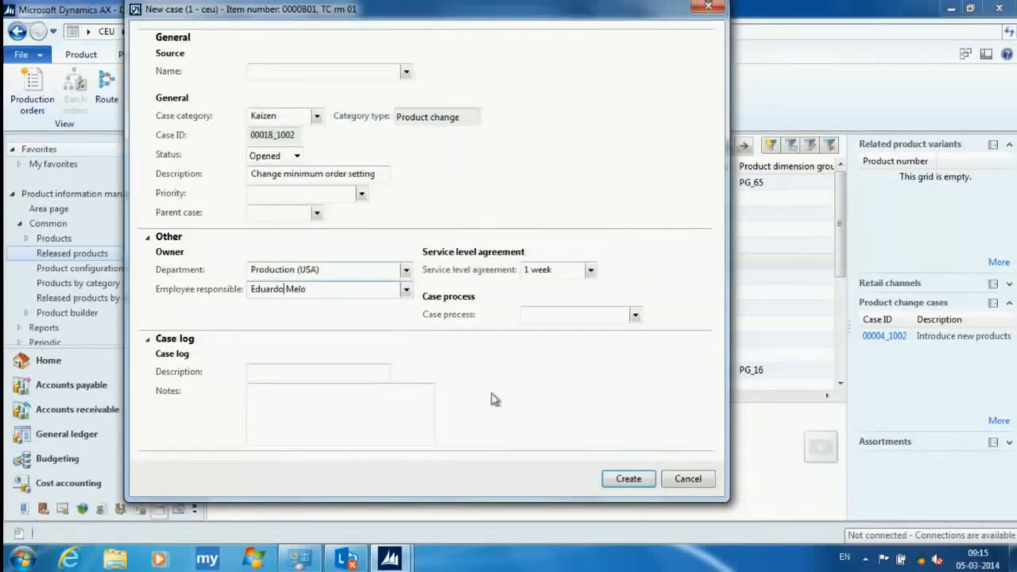
pyautogui.click(629, 479)
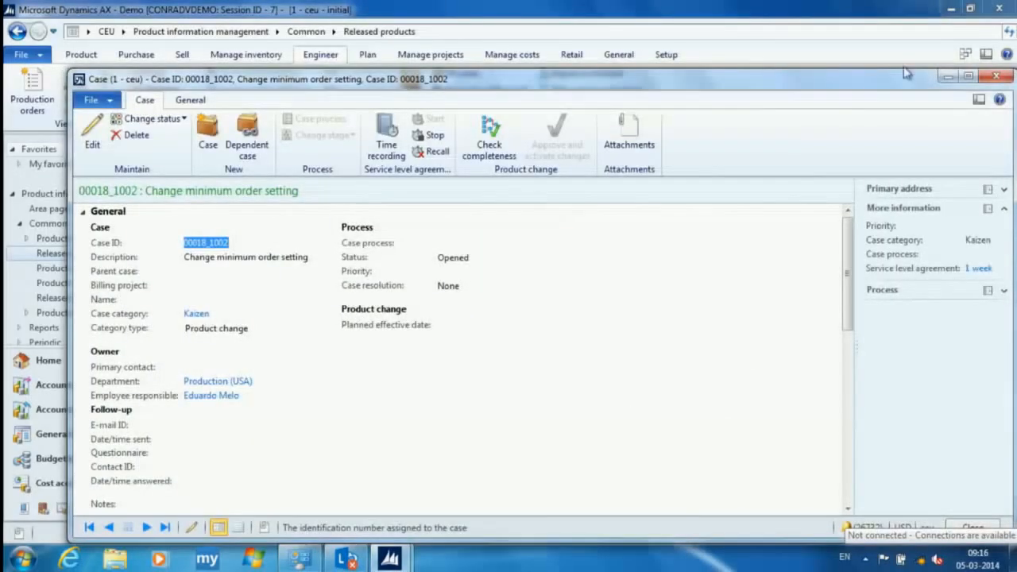
pyautogui.click(1004, 77)
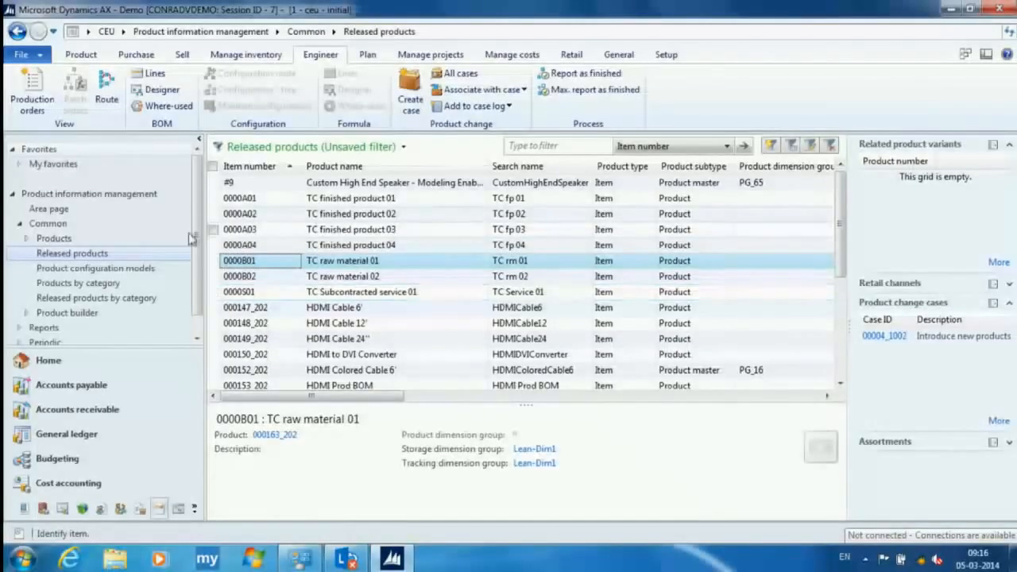
# - Open the Kanban schedule board from the favorites and enlarge it to full screen
pyautogui.click(20, 164)
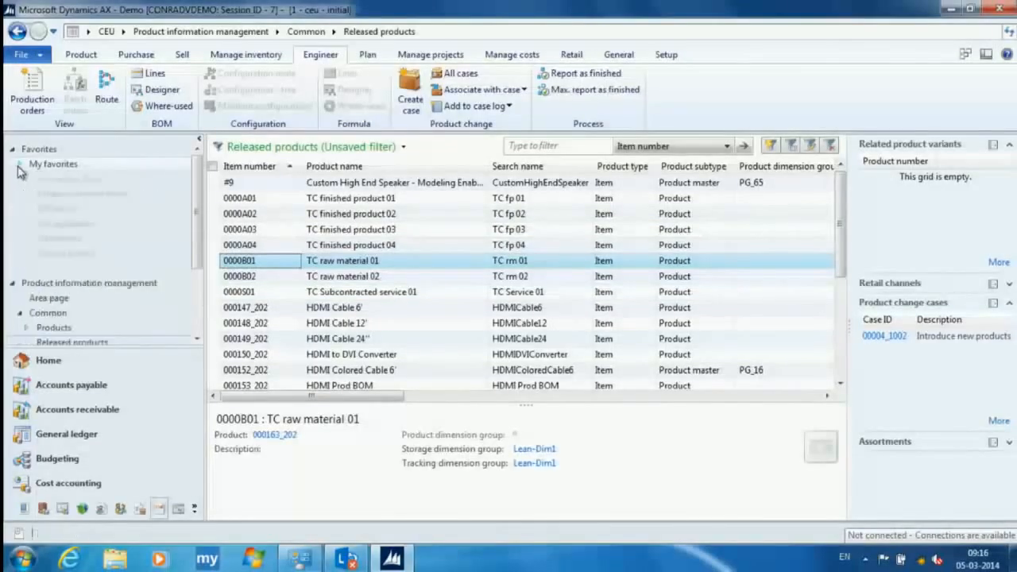
pyautogui.click(111, 195)
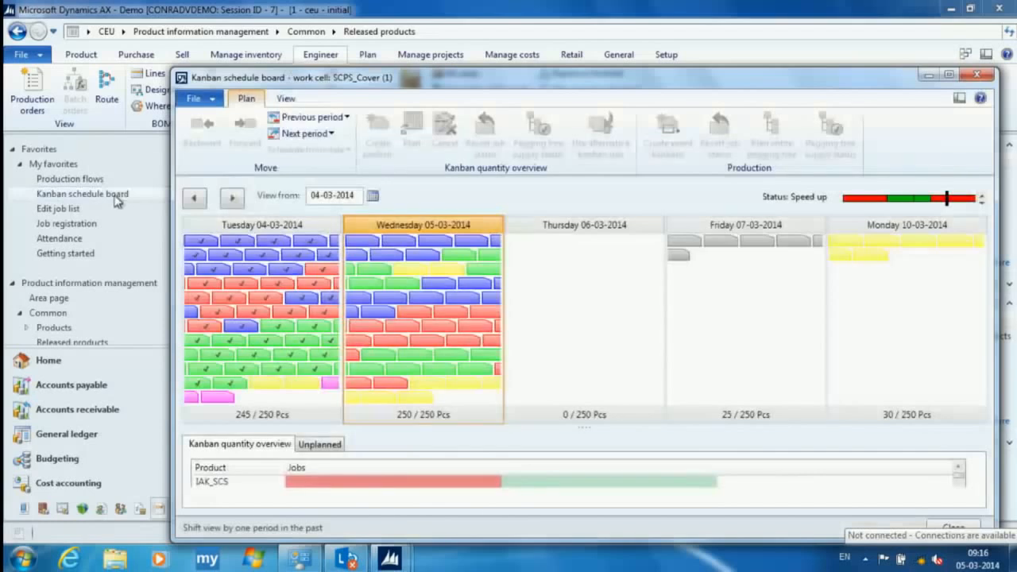
pyautogui.click(949, 74)
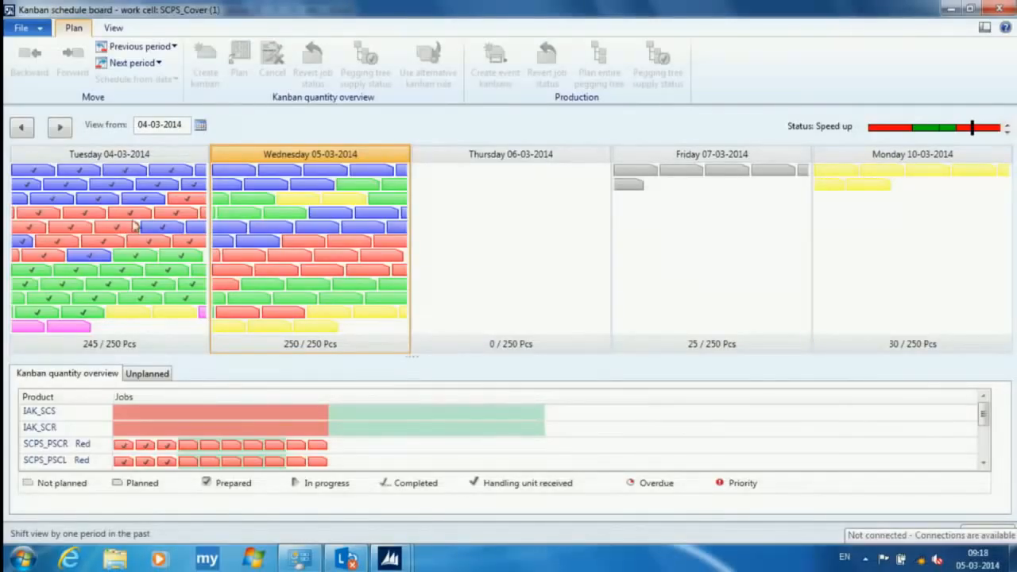
# - Browse the schedule from 03-03-2014 to 05-03-2014 by period, and jump to the view from 12-03-2014
pyautogui.click(26, 132)
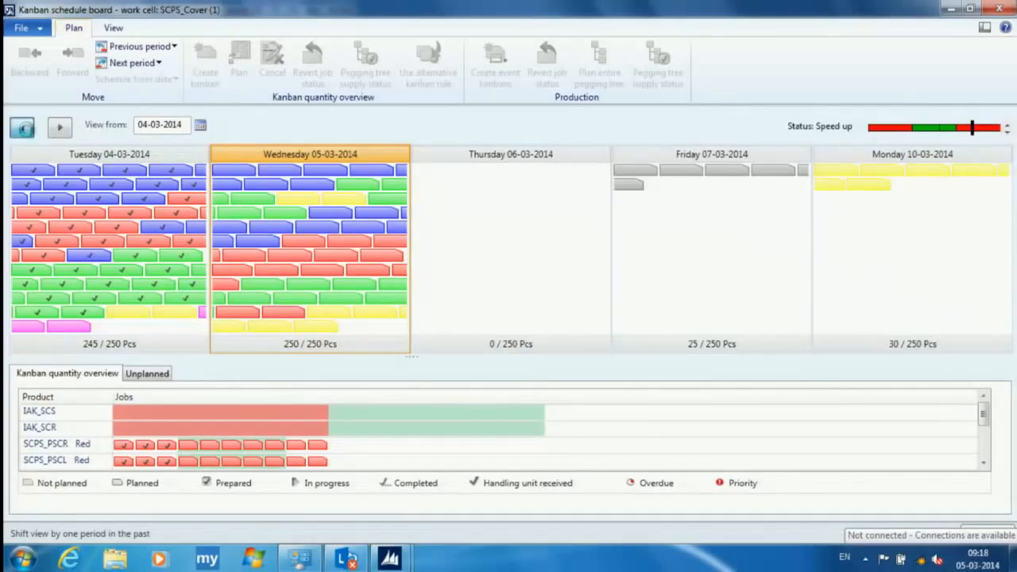
pyautogui.click(58, 130)
pyautogui.click(59, 130)
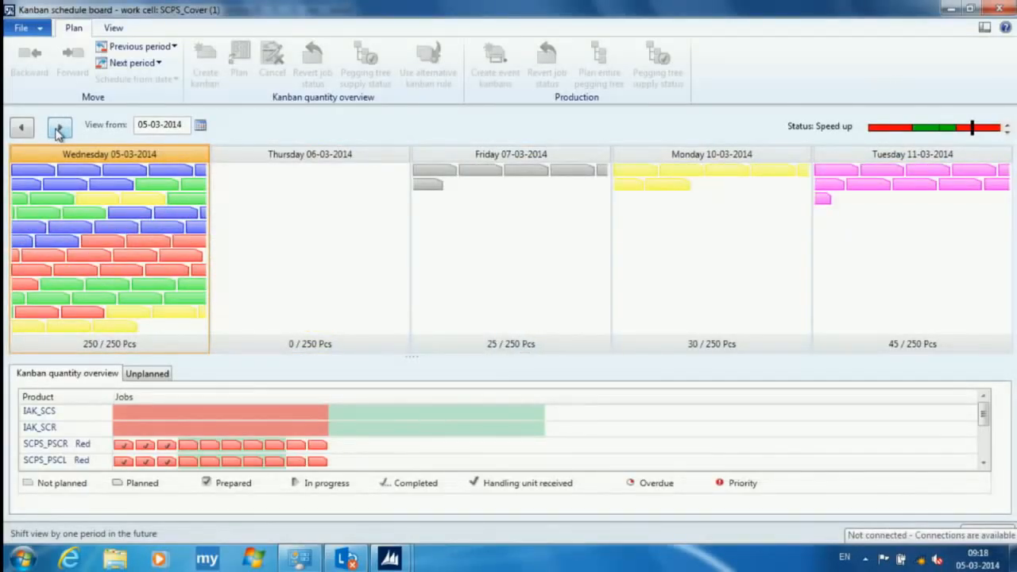
pyautogui.click(200, 127)
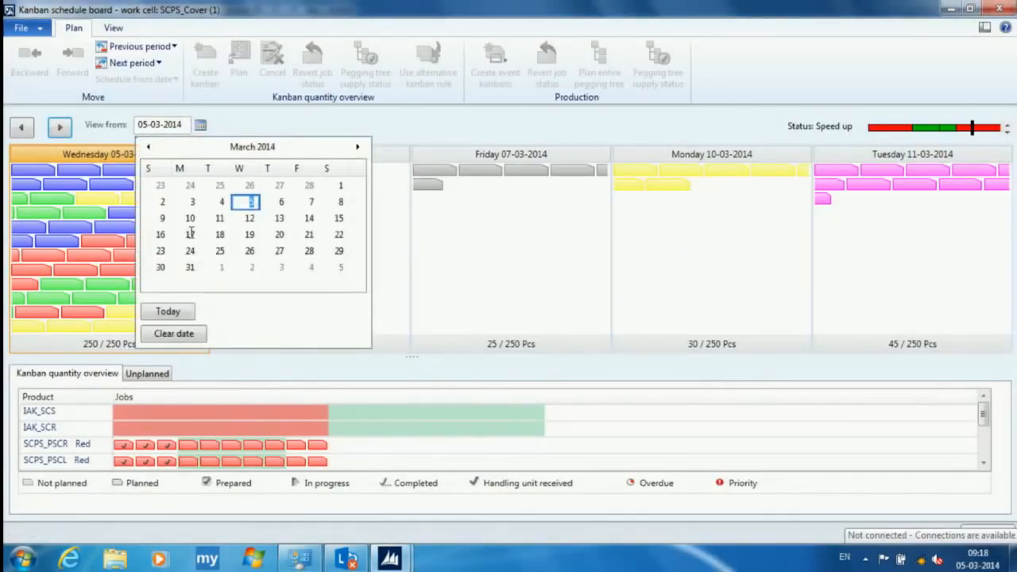
pyautogui.click(249, 219)
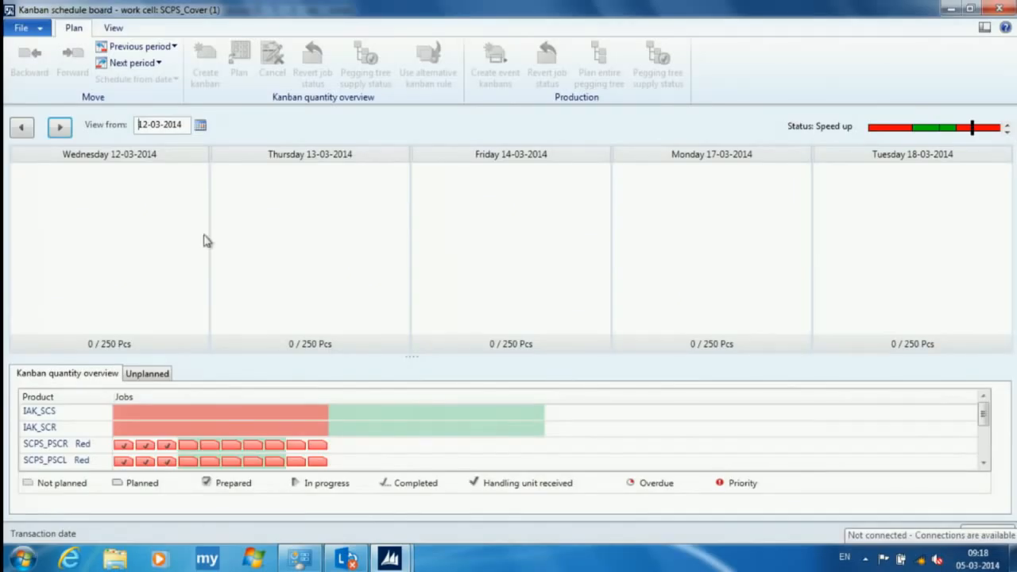
# - Step the schedule back to 10-03-2014, return it to today's date, and show it from 04-03-2014
pyautogui.click(22, 129)
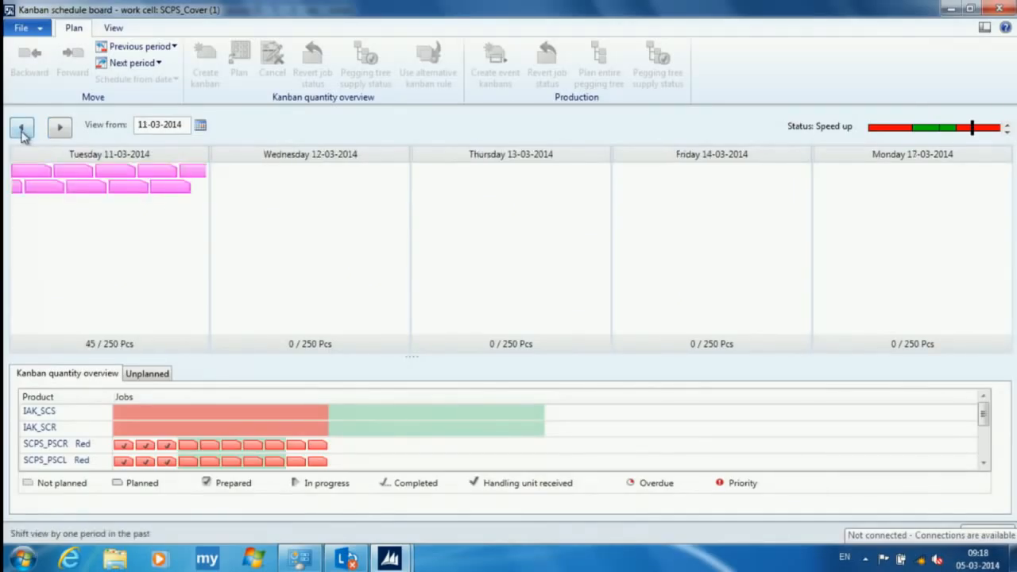
pyautogui.click(22, 132)
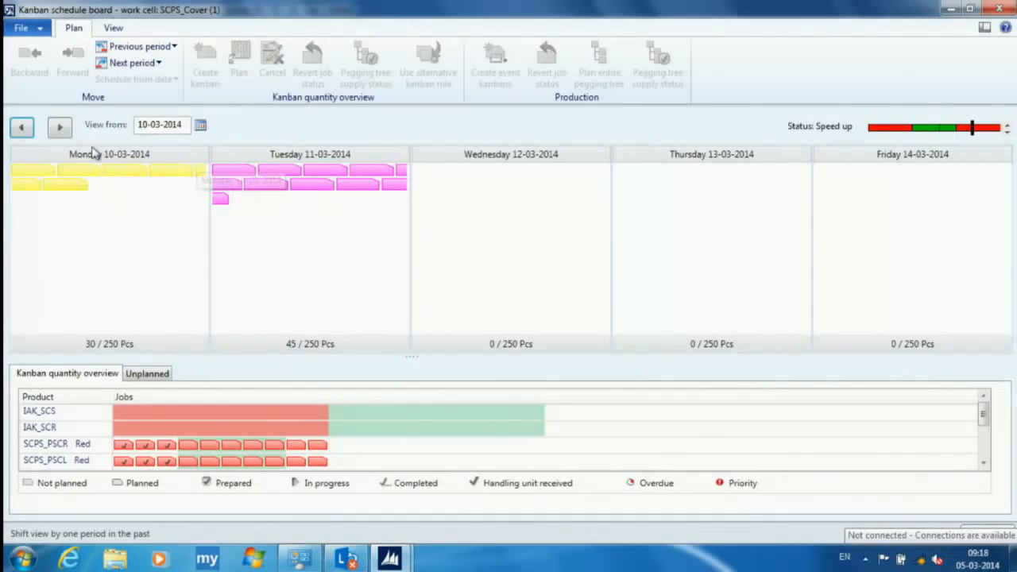
pyautogui.click(200, 128)
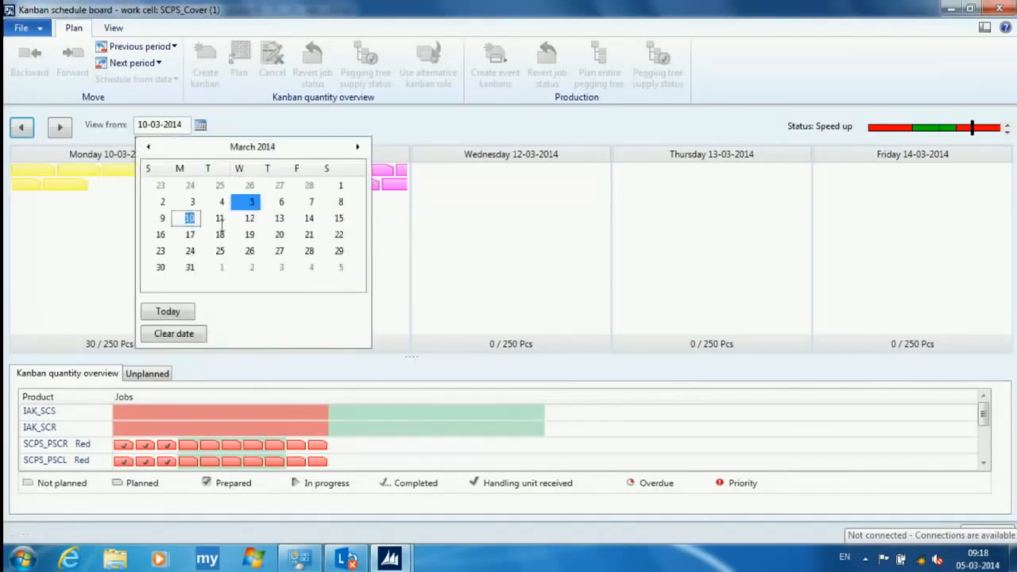
pyautogui.click(189, 310)
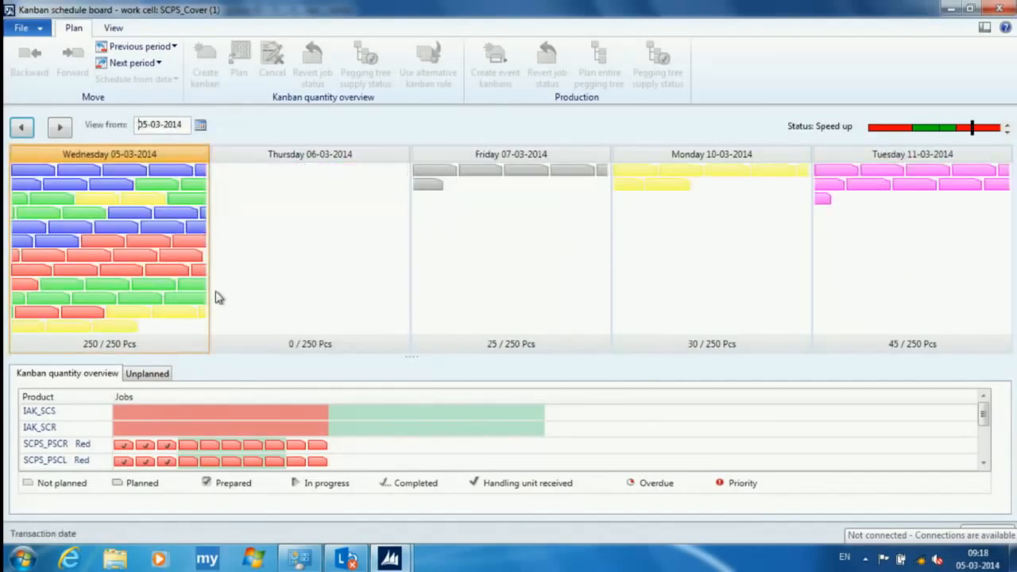
pyautogui.click(21, 128)
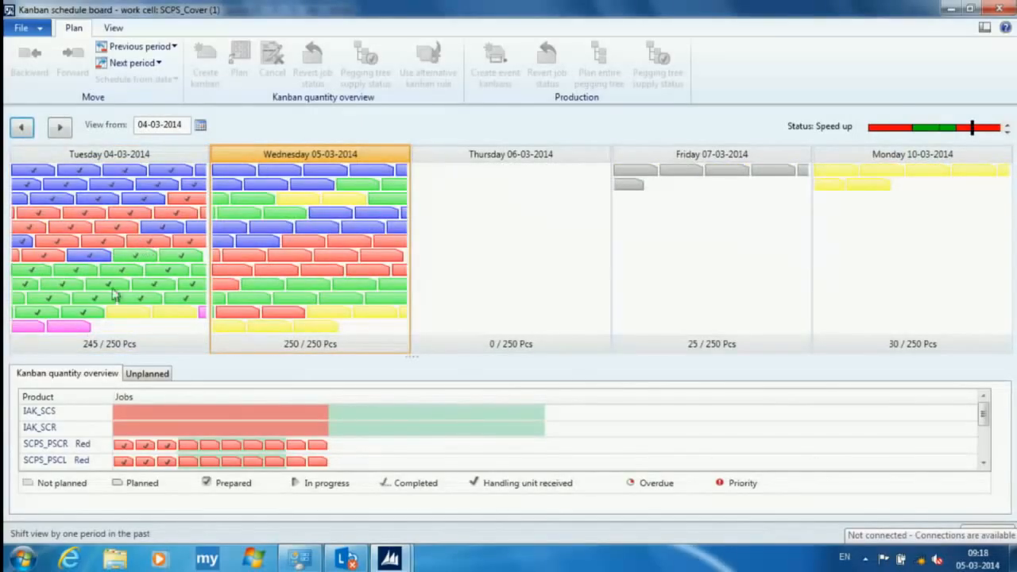
# - Check the kanban details of the last unplanned IAK_SCSS job and schedule that job on Thursday 06-03-2014
pyautogui.click(132, 375)
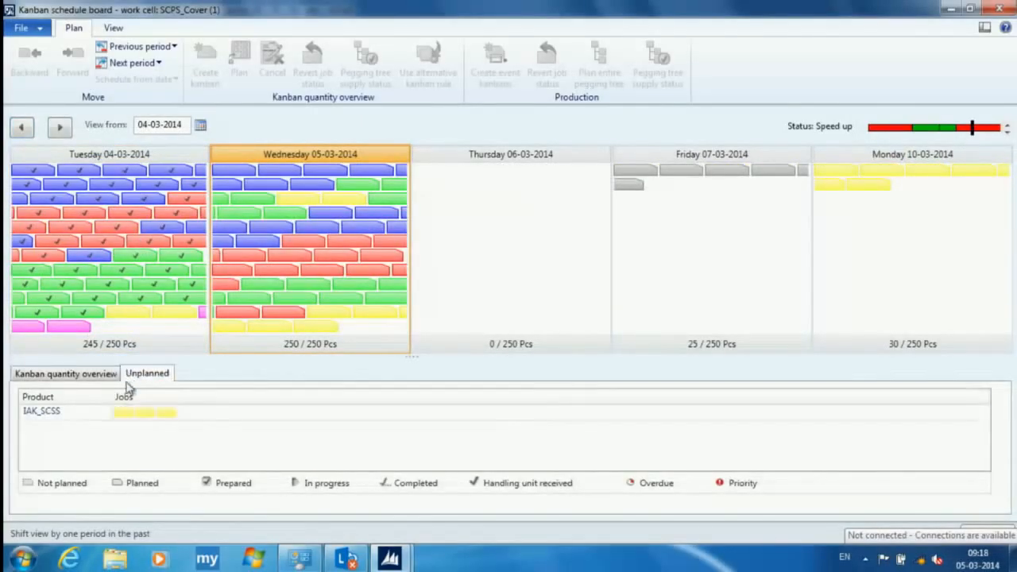
pyautogui.doubleClick(164, 413)
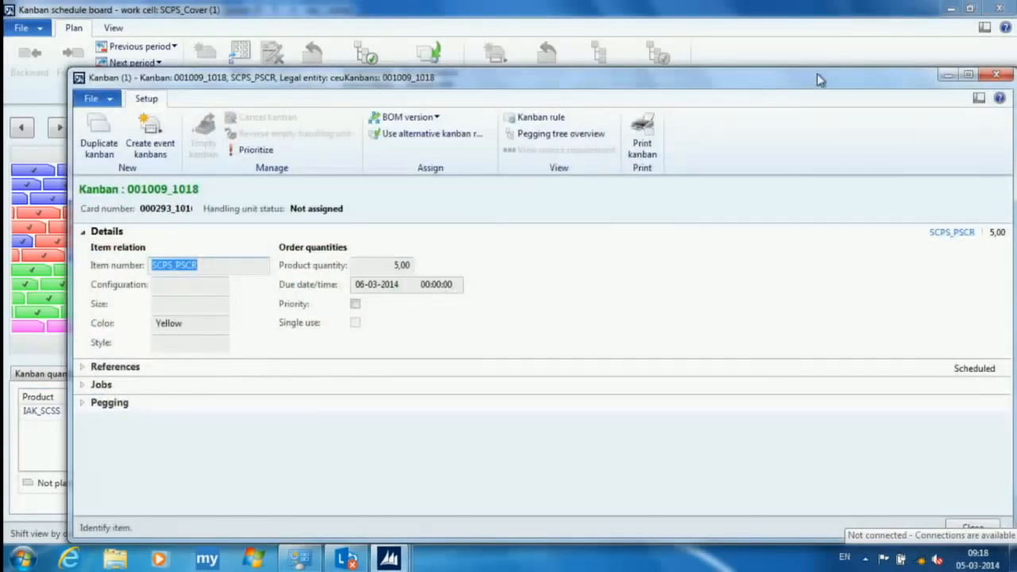
pyautogui.moveTo(817, 73); pyautogui.dragTo(714, 88)
pyautogui.click(891, 89)
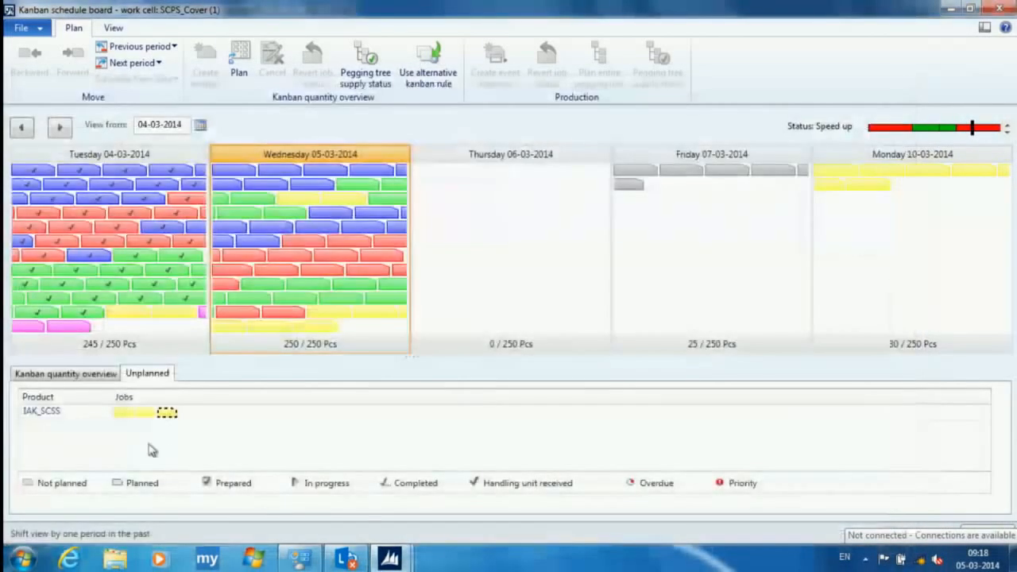
pyautogui.moveTo(168, 418); pyautogui.dragTo(481, 221)
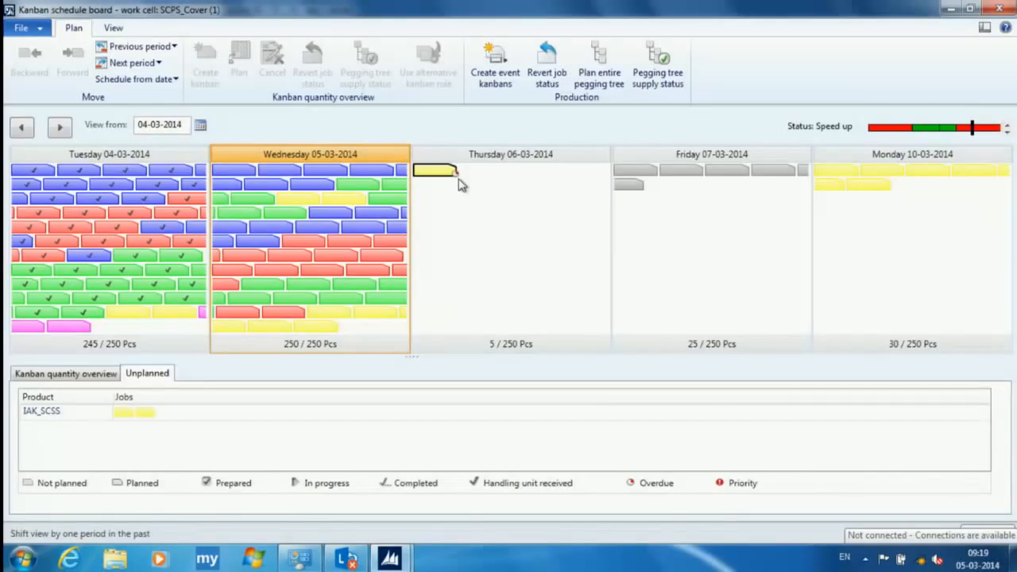
# - Move the unfinished yellow and pink jobs at the end of Tuesday 04-03-2014 together to Thursday 06-03-2014
pyautogui.moveTo(459, 181); pyautogui.dragTo(133, 324)
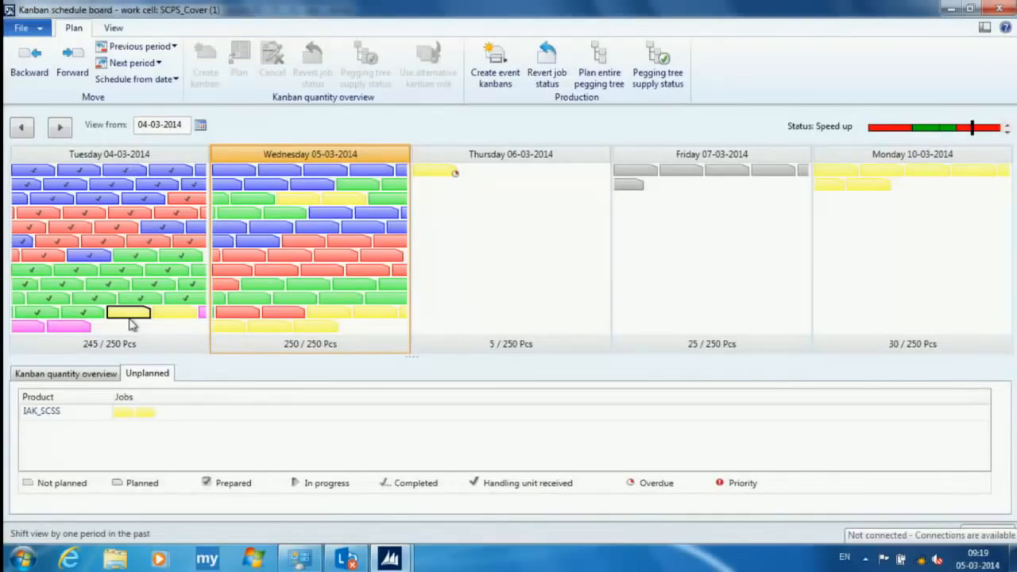
pyautogui.moveTo(132, 323); pyautogui.dragTo(133, 322)
pyautogui.keyDown('ctrl'); pyautogui.click(168, 315); pyautogui.keyUp('ctrl')
pyautogui.keyDown('ctrl'); pyautogui.click(37, 326); pyautogui.keyUp('ctrl')
pyautogui.keyDown('ctrl'); pyautogui.click(71, 325); pyautogui.keyUp('ctrl')
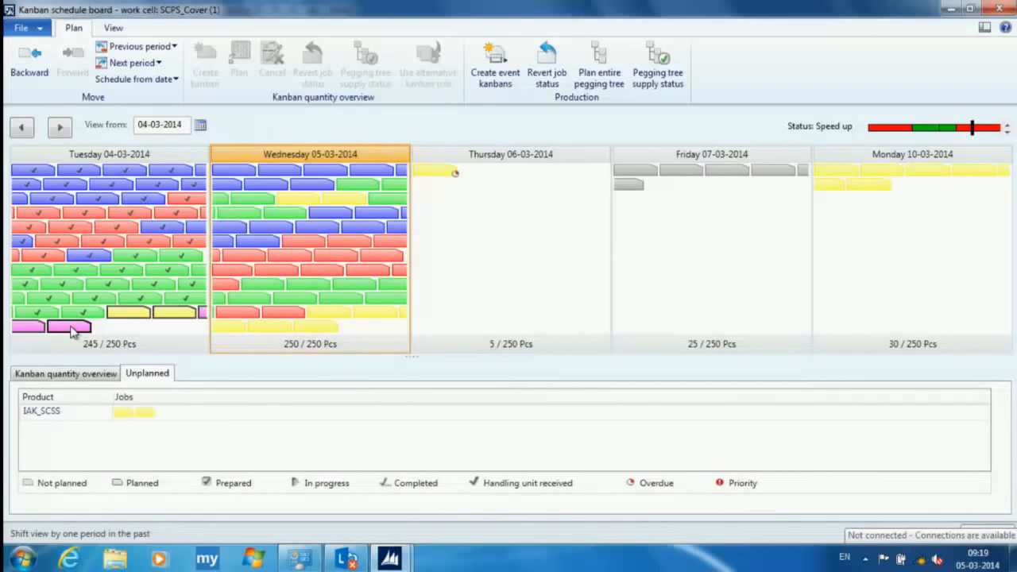
pyautogui.moveTo(83, 328); pyautogui.dragTo(487, 261)
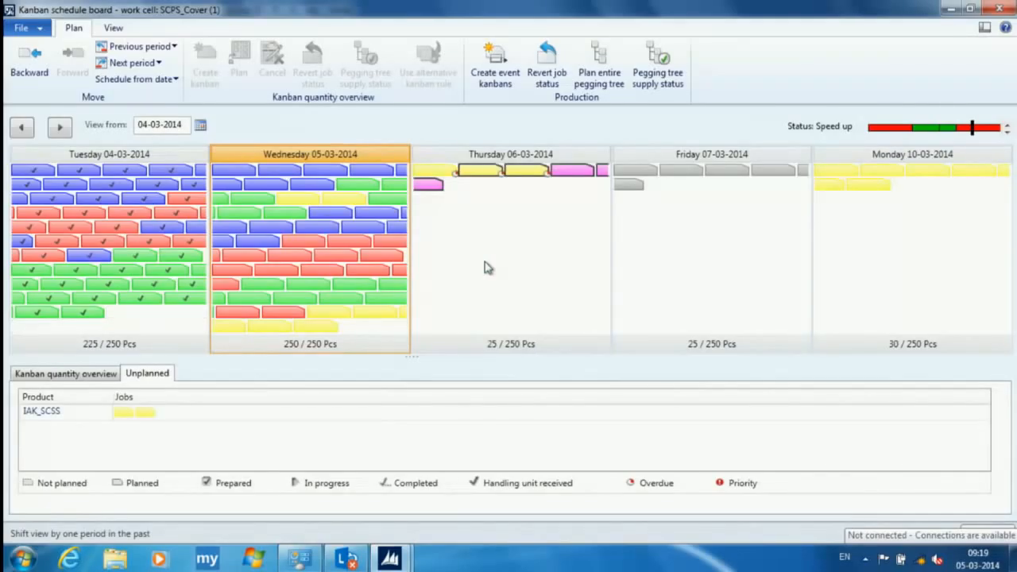
# - Select the yellow and pink jobs on Thursday 06-03-2014 and try to reschedule them on Wednesday 05-03-2014
pyautogui.click(519, 174)
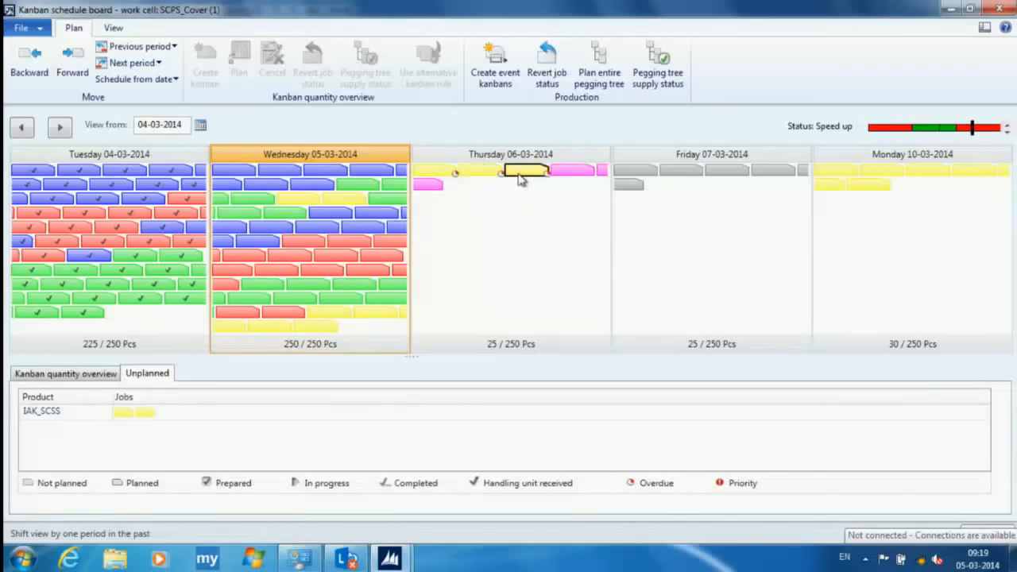
pyautogui.keyDown('ctrl'); pyautogui.click(566, 169); pyautogui.keyUp('ctrl')
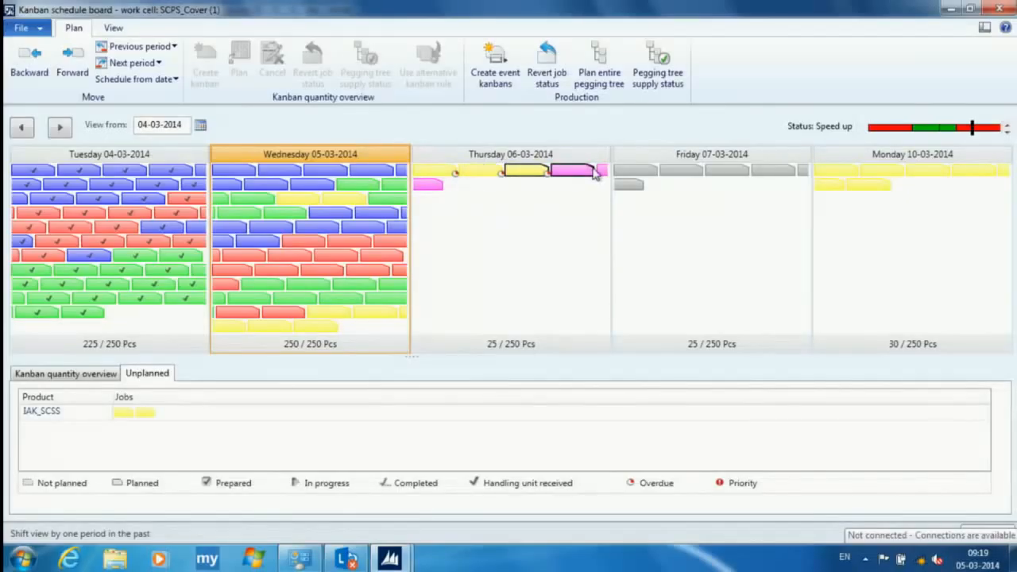
pyautogui.click(602, 171)
pyautogui.click(479, 173)
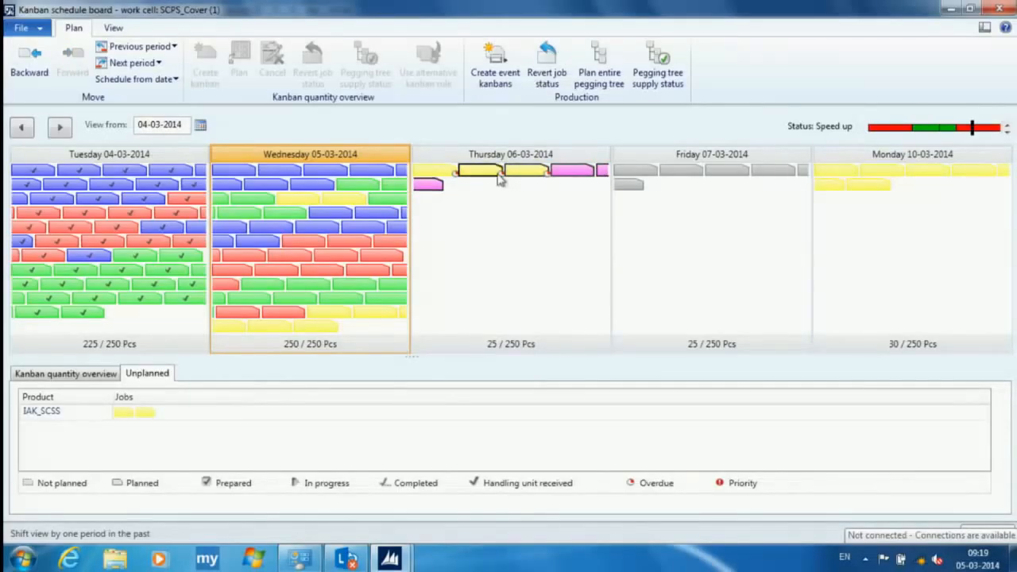
pyautogui.keyDown('ctrl'); pyautogui.click(565, 171); pyautogui.keyUp('ctrl')
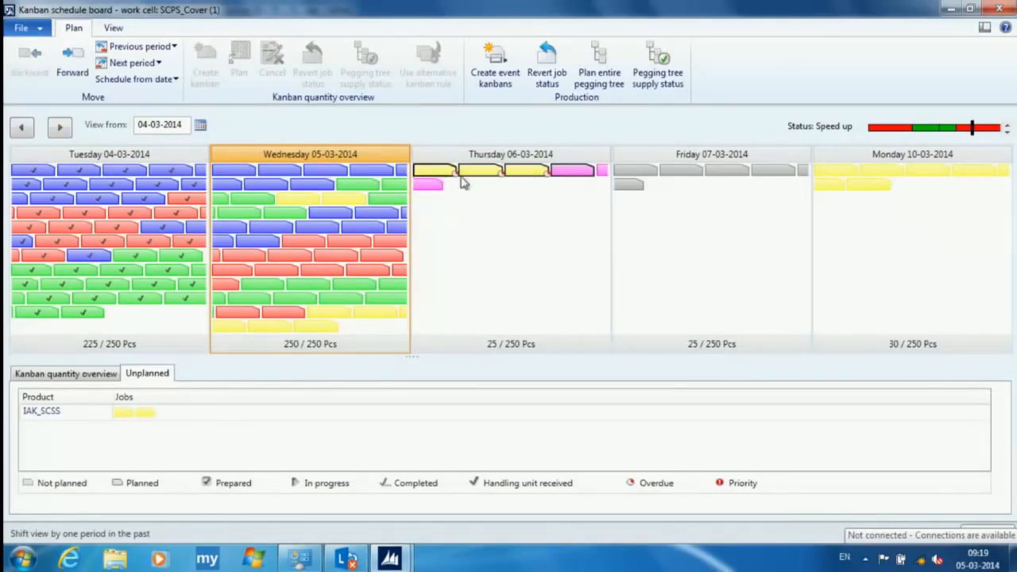
pyautogui.moveTo(481, 172)
pyautogui.mouseDown()
pyautogui.moveTo(367, 340)
pyautogui.moveTo(370, 327)
pyautogui.mouseUp()
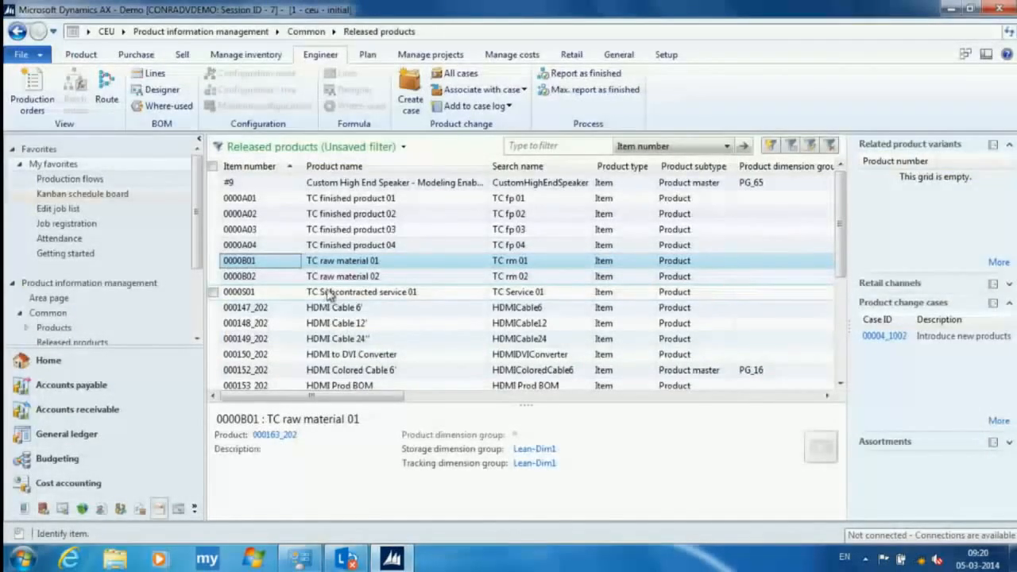
# - Open the cycle time history of production flow Speaker covers Paintshop PF and compare average and actual cycle times for the periods starting 28-02-2014 and 01-03-2014
pyautogui.click(98, 179)
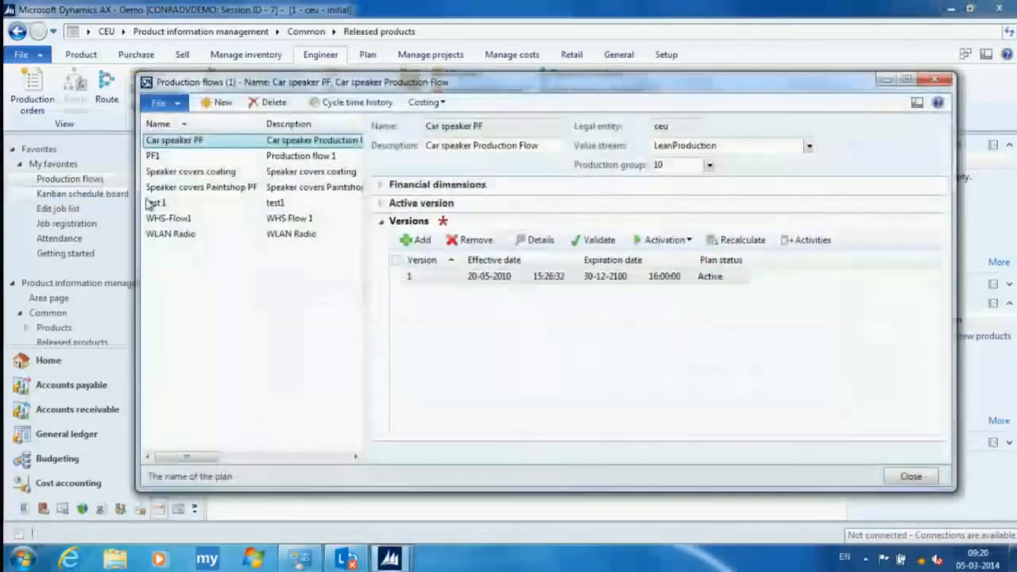
pyautogui.click(198, 189)
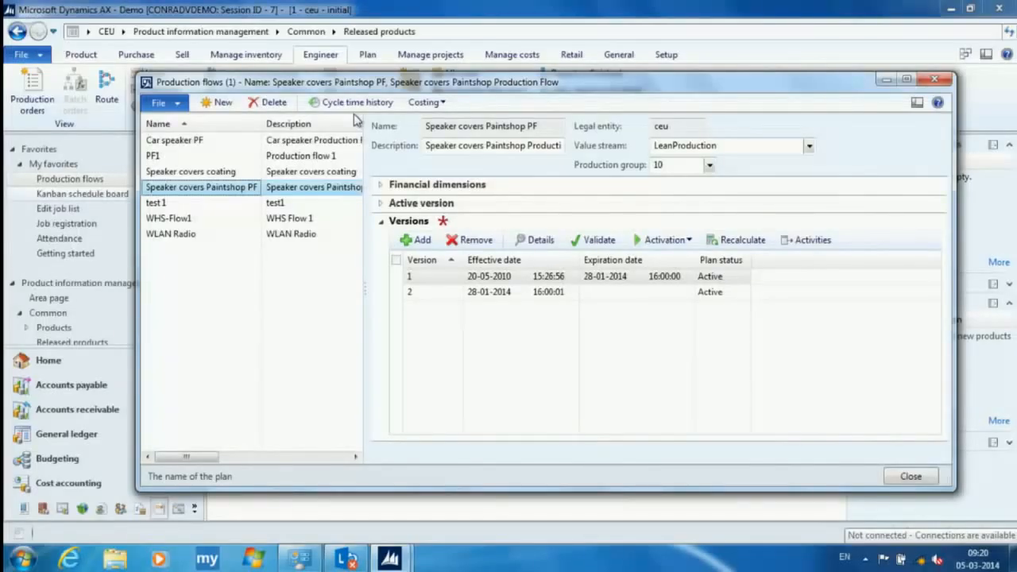
pyautogui.click(355, 103)
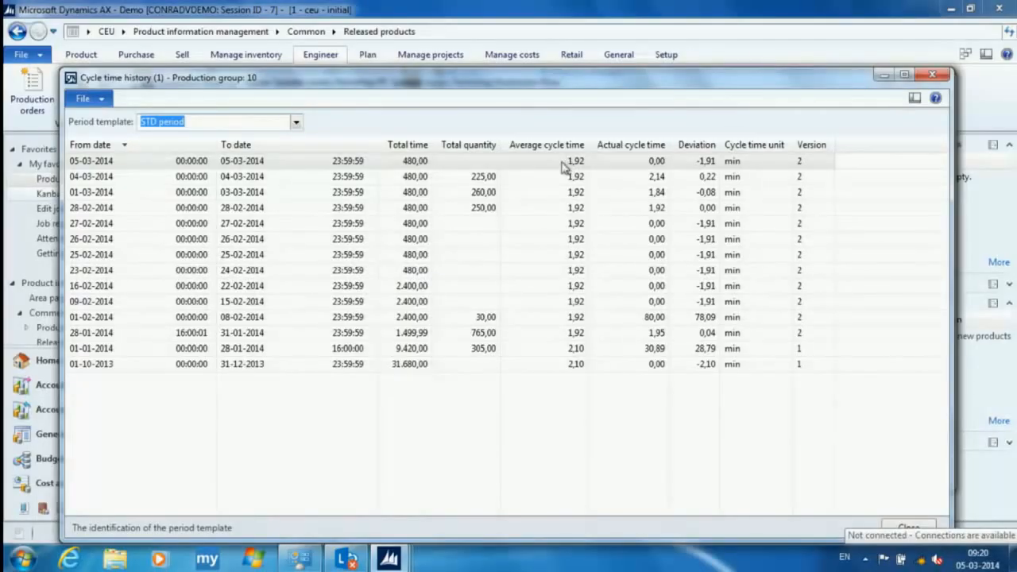
pyautogui.click(569, 209)
pyautogui.click(632, 209)
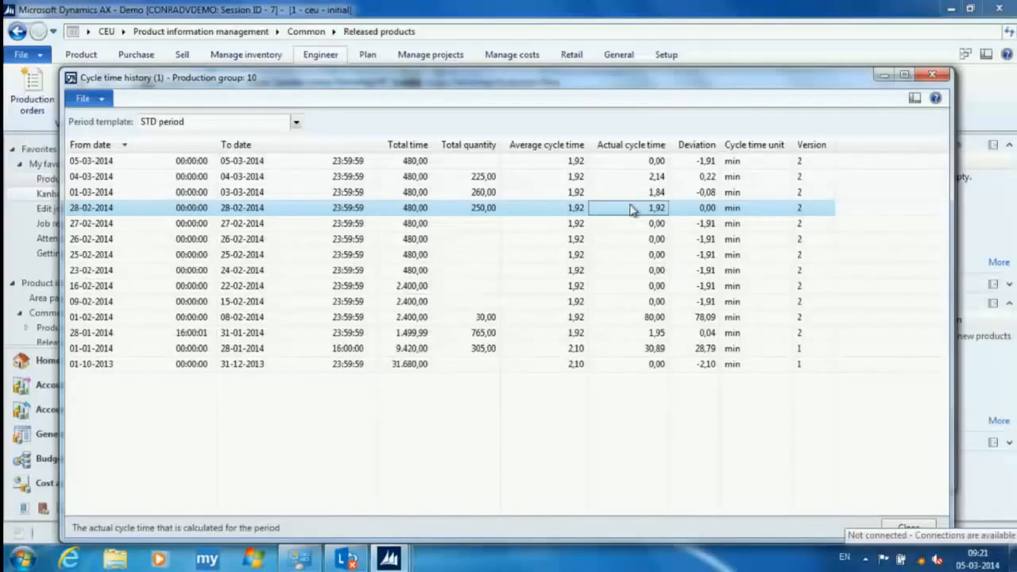
pyautogui.click(630, 195)
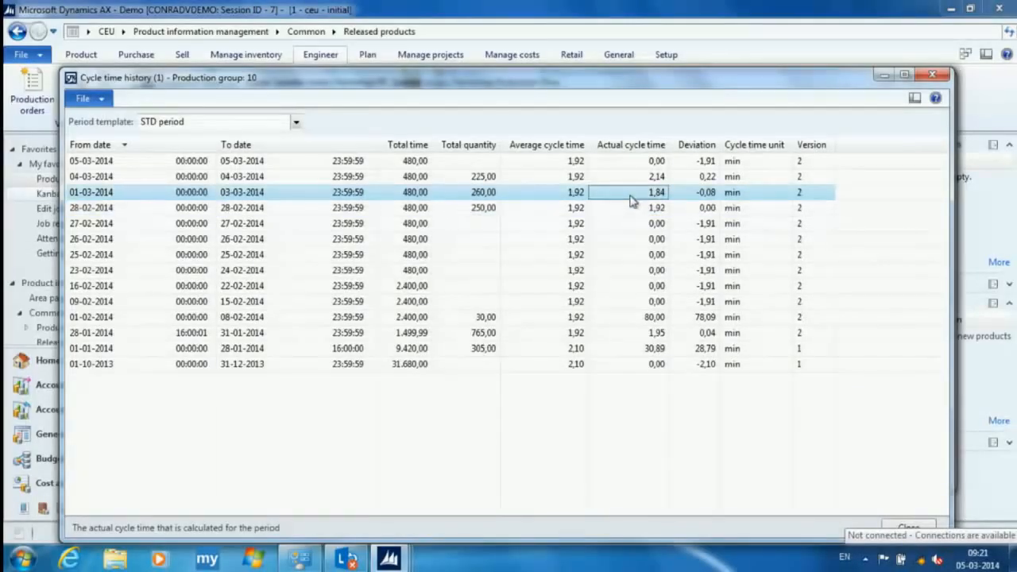
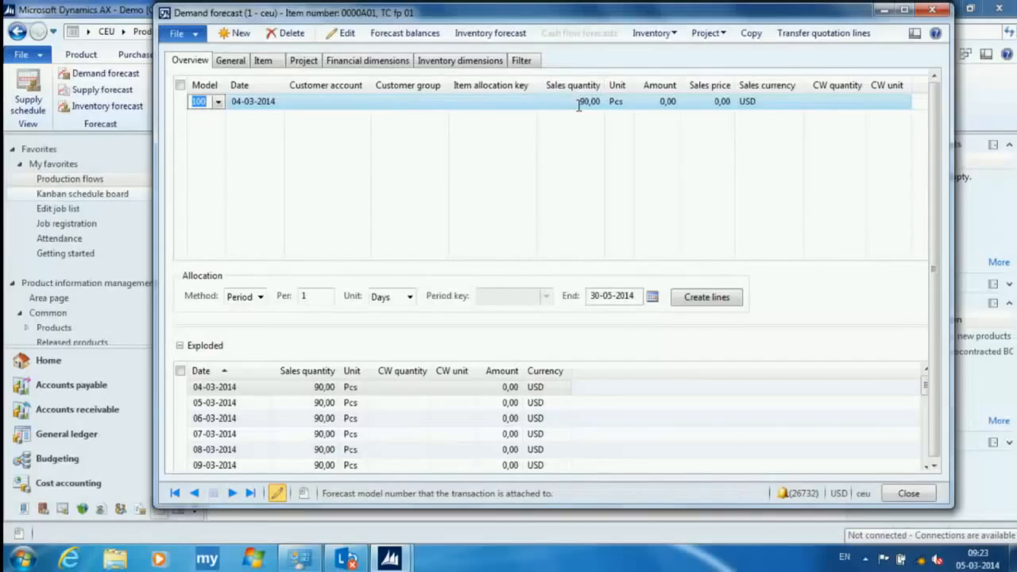
# - Review the demand forecast of item 0000A01, followed by that of item 0000A03 in the released products list
pyautogui.click(224, 368)
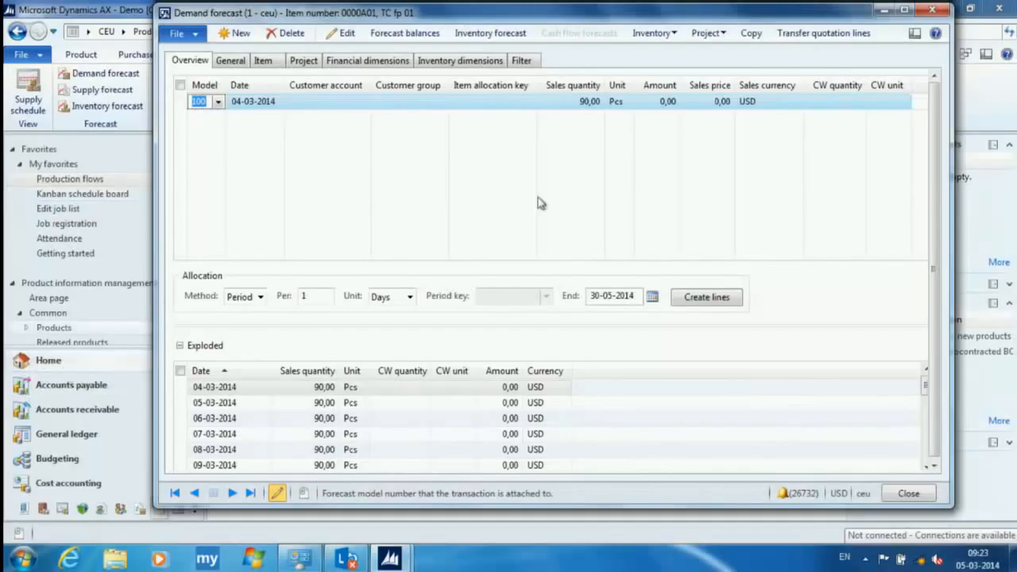
pyautogui.click(931, 11)
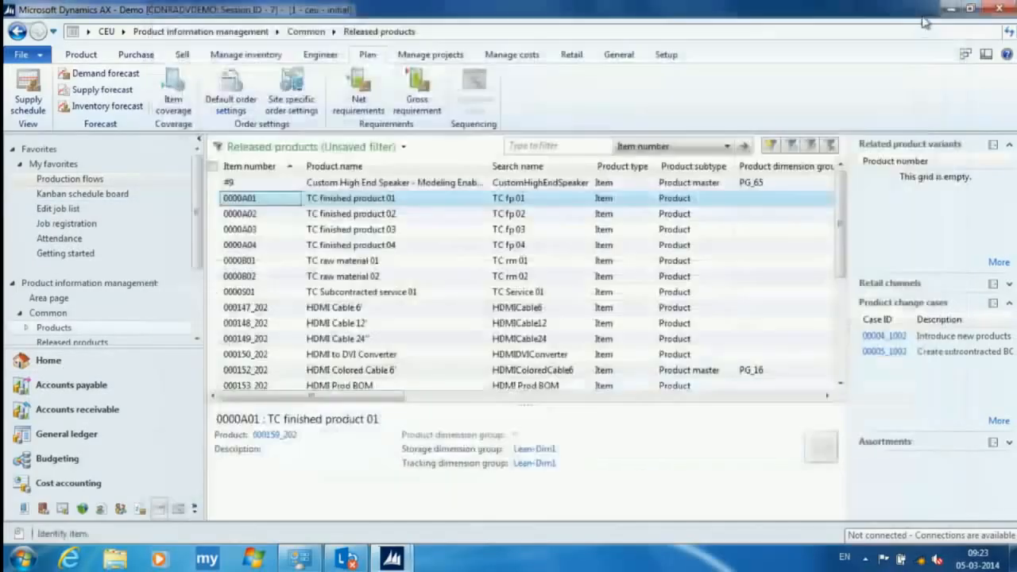
pyautogui.click(278, 231)
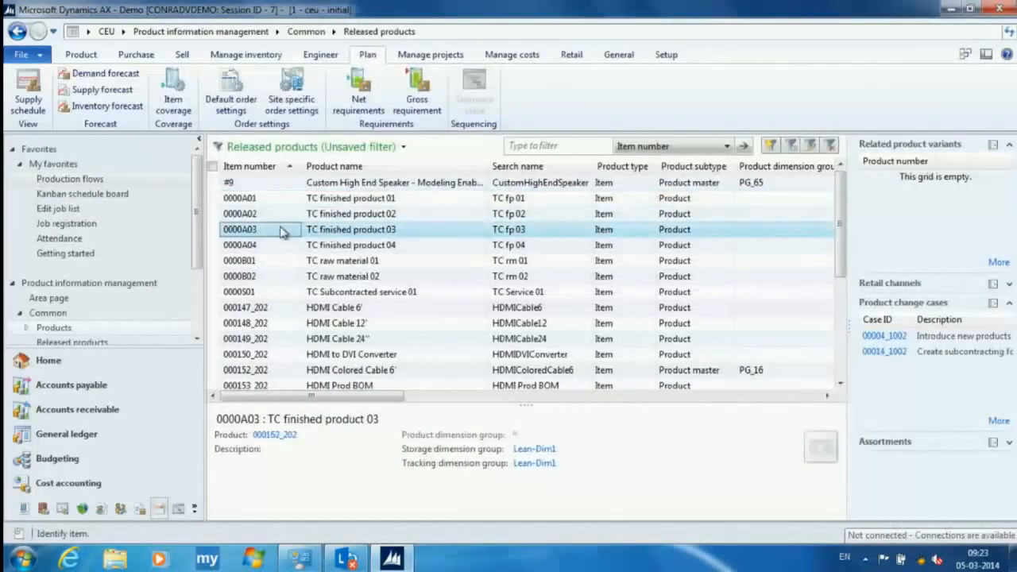
pyautogui.click(118, 77)
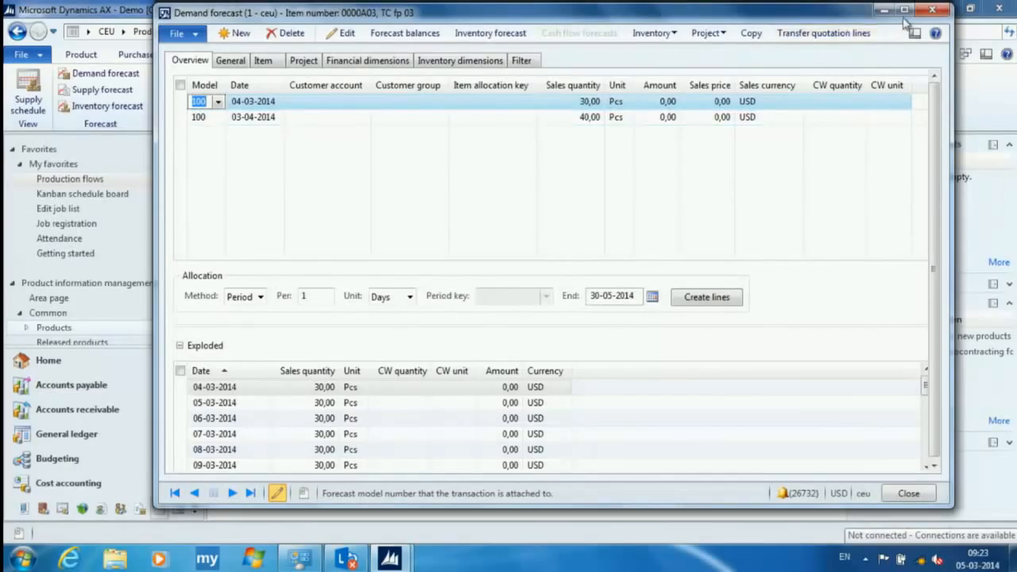
pyautogui.click(931, 11)
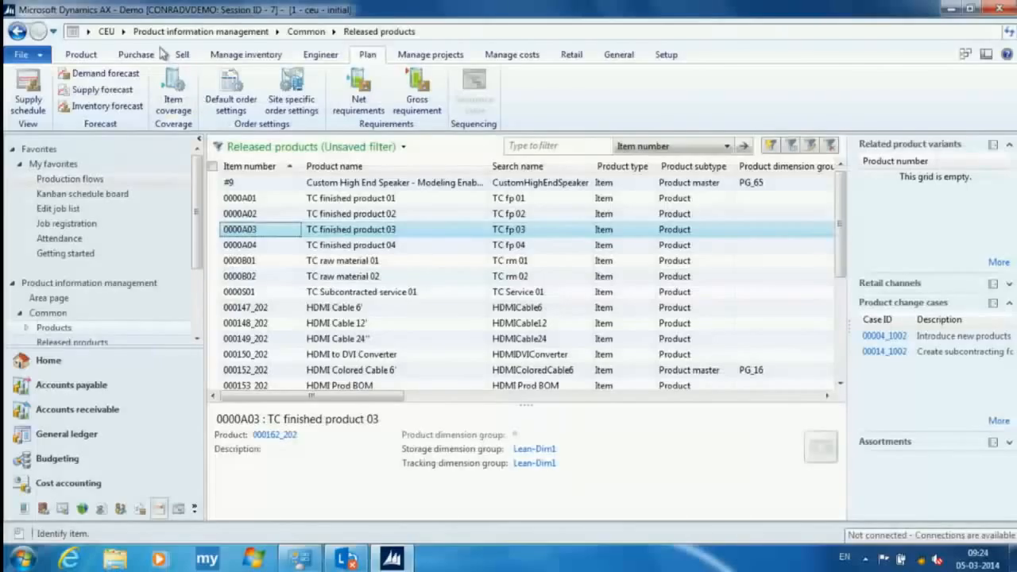
# - Open the supply schedule from the Master planning area page
pyautogui.click(123, 31)
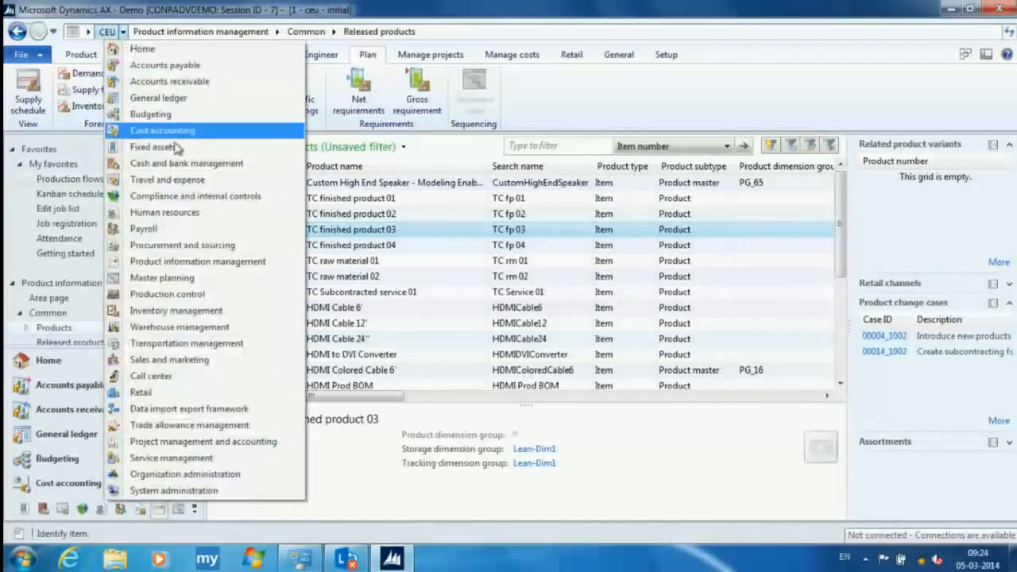
pyautogui.click(179, 280)
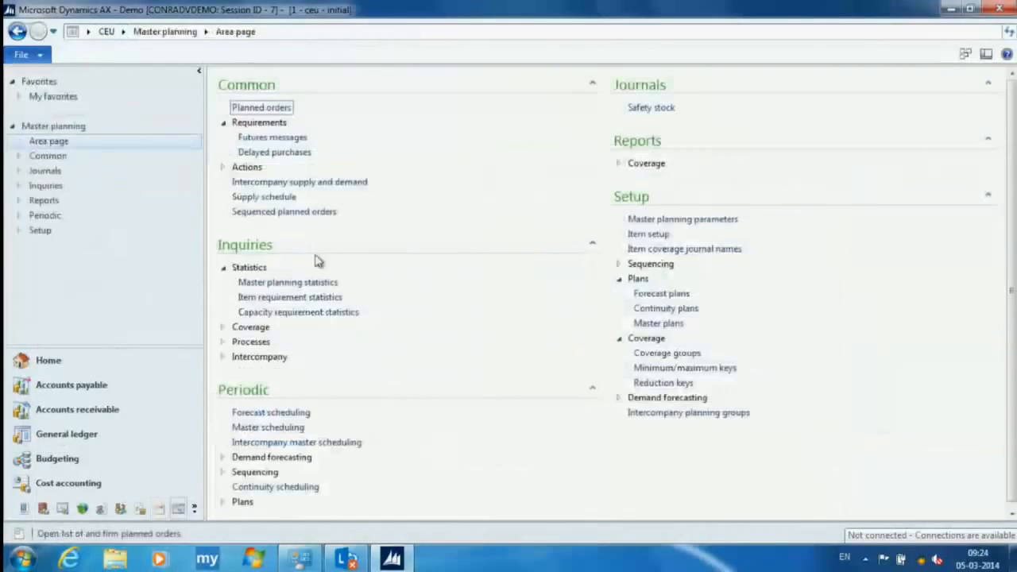
pyautogui.click(286, 199)
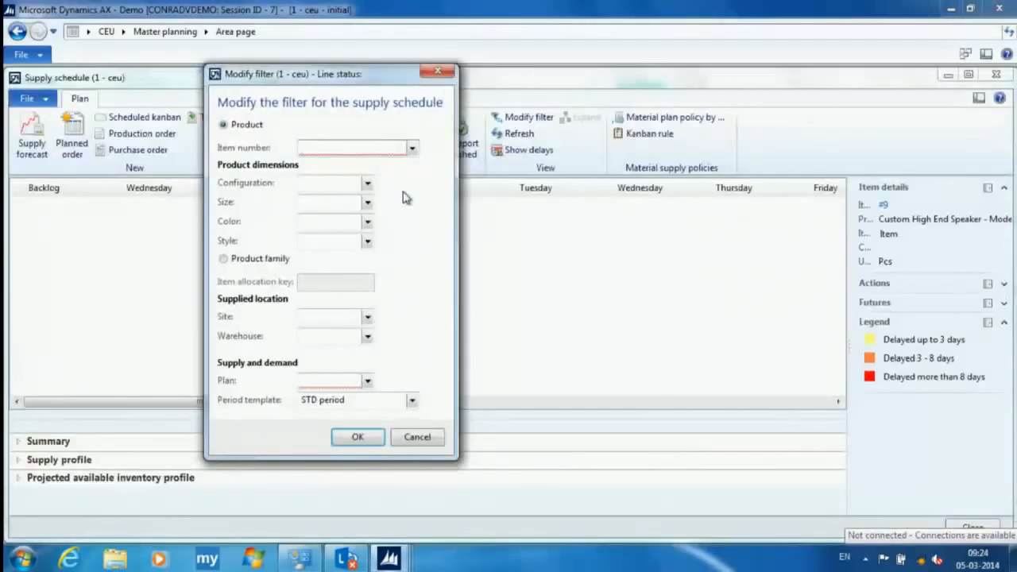
# - Filter the supply schedule by product family with item allocation key 0000A, plan 20 and period template Weeks_ceu
pyautogui.click(259, 260)
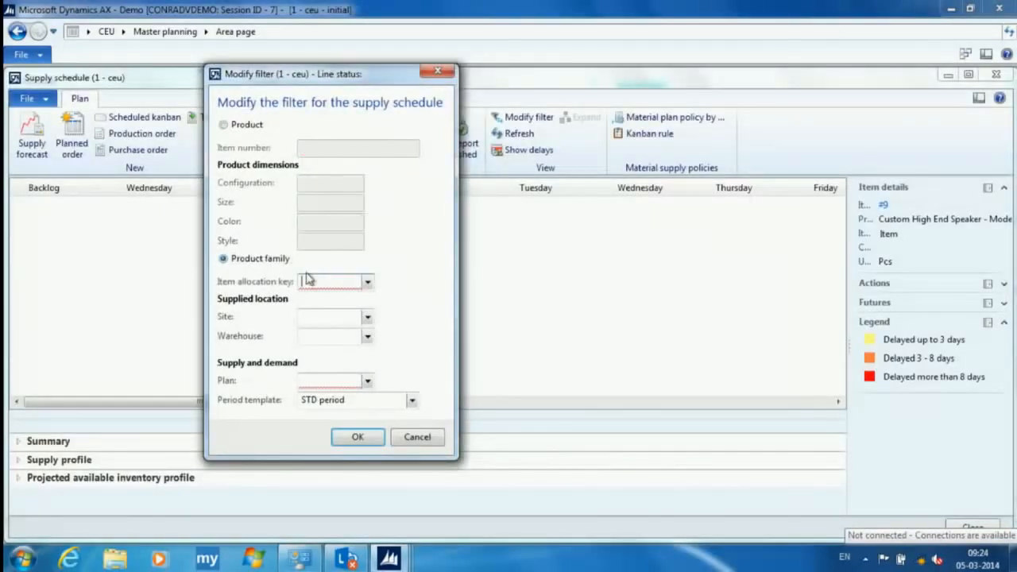
pyautogui.click(367, 282)
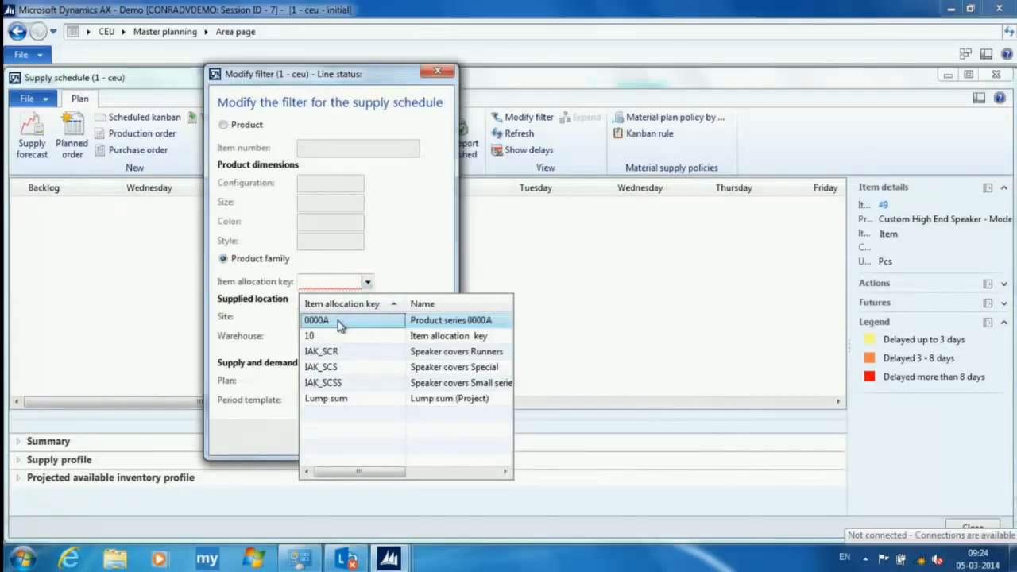
pyautogui.click(338, 322)
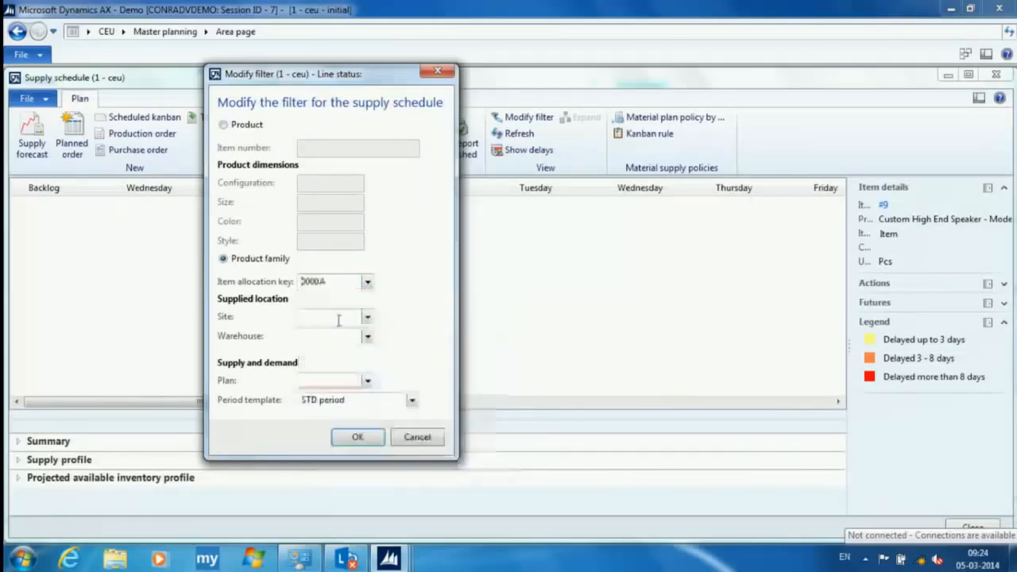
pyautogui.click(367, 381)
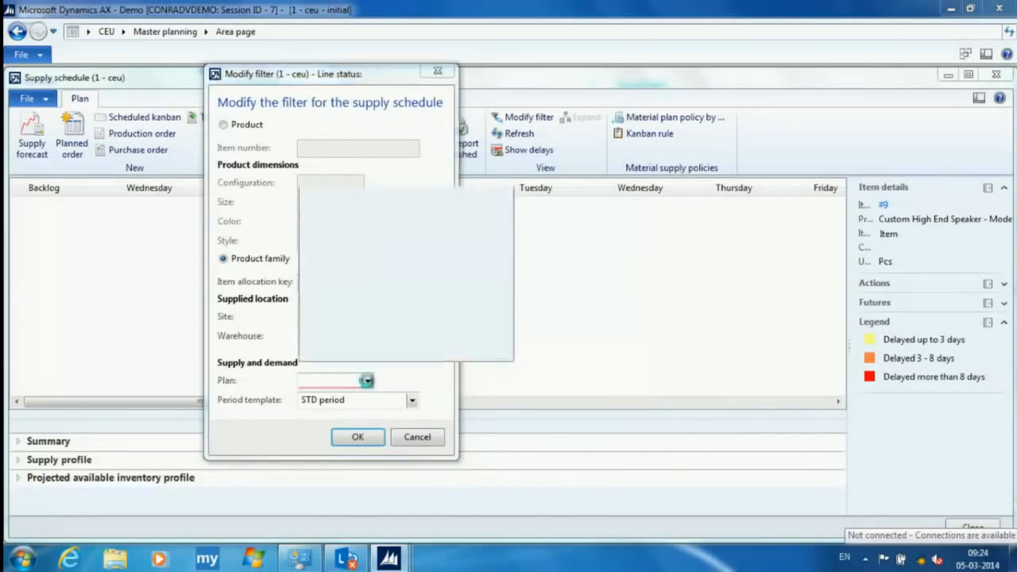
pyautogui.click(334, 246)
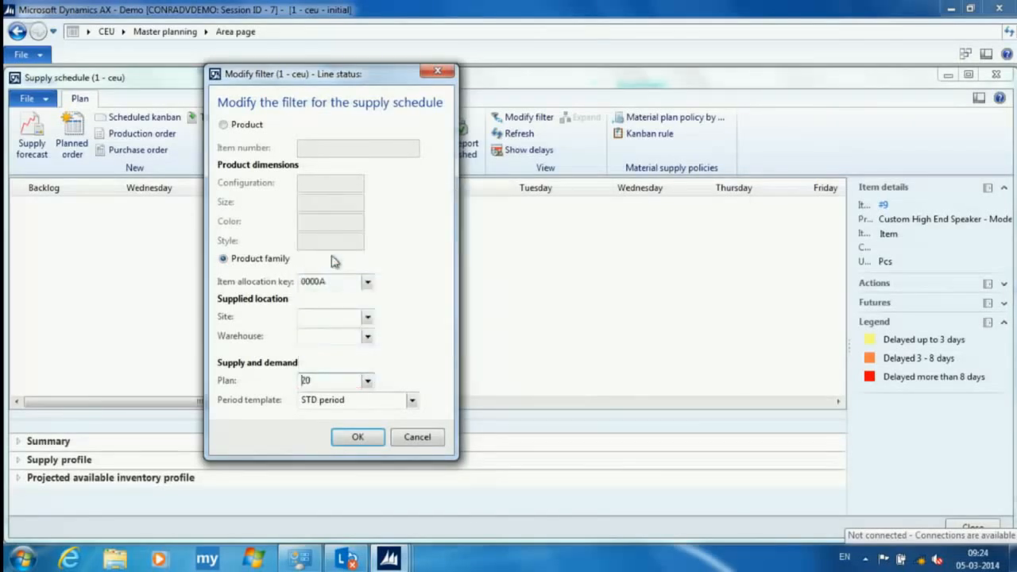
pyautogui.click(412, 401)
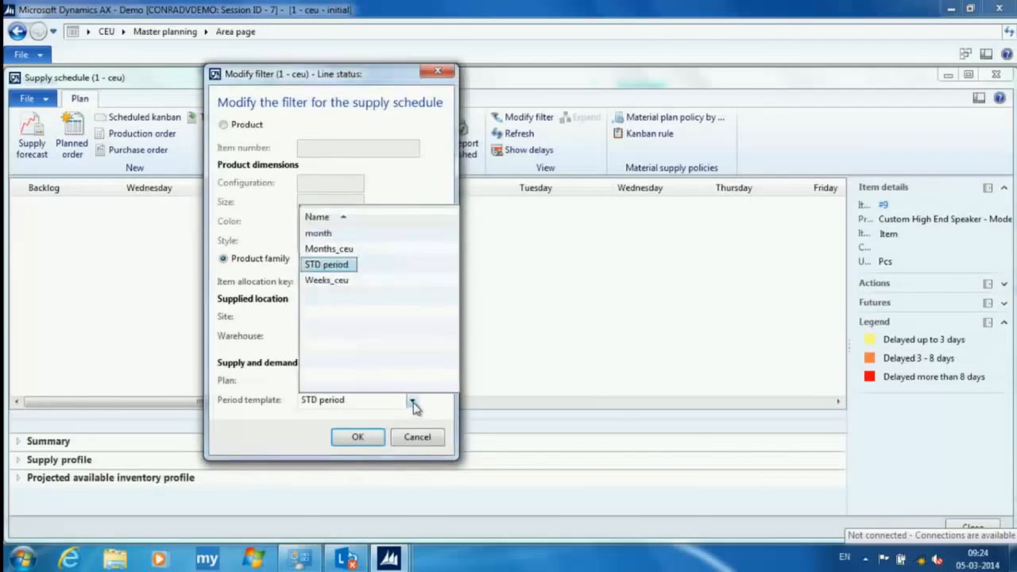
pyautogui.click(327, 281)
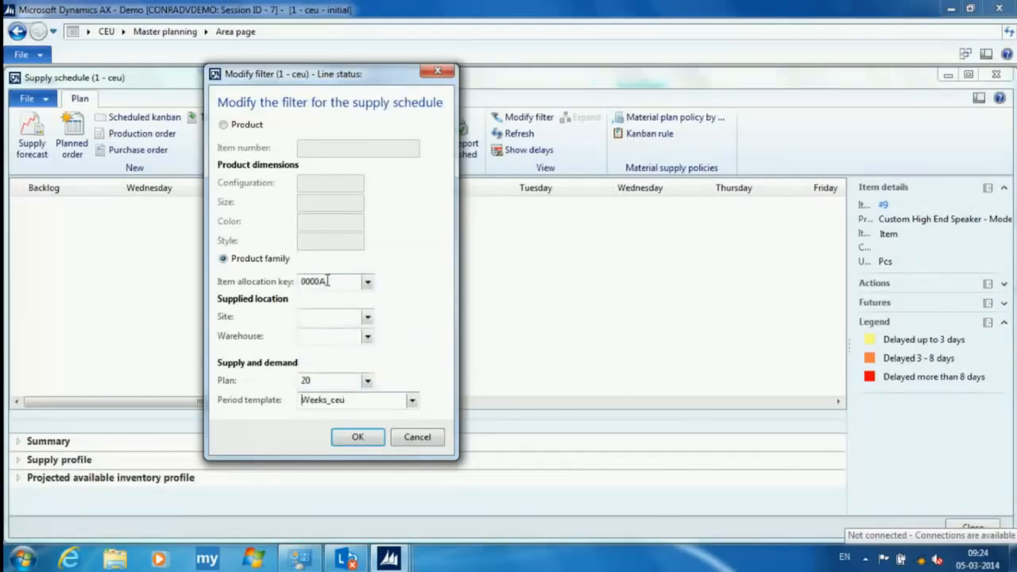
pyautogui.click(357, 436)
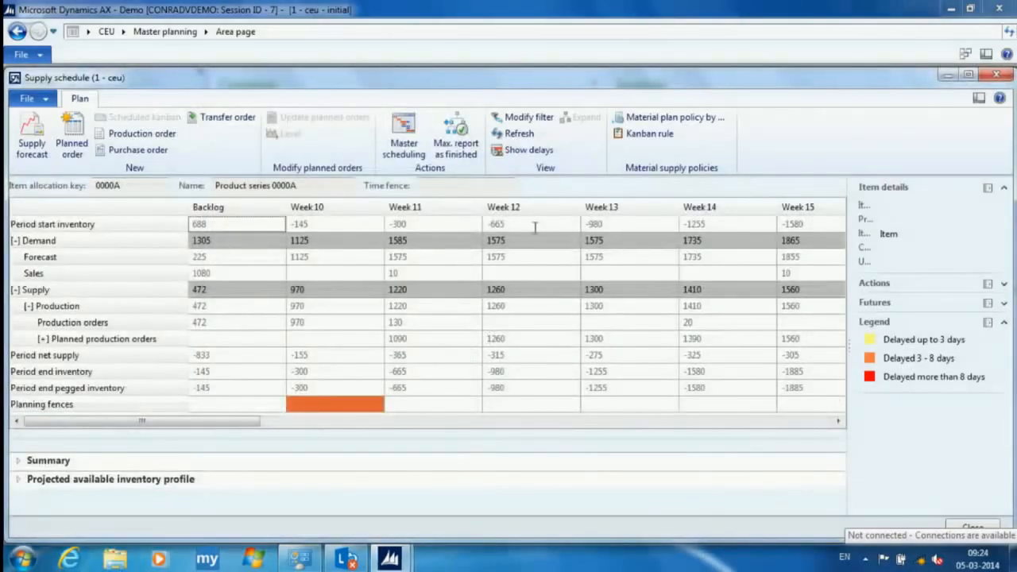
# - Maximize the supply schedule and examine its projected available inventory profile in an enlarged chart area
pyautogui.click(969, 74)
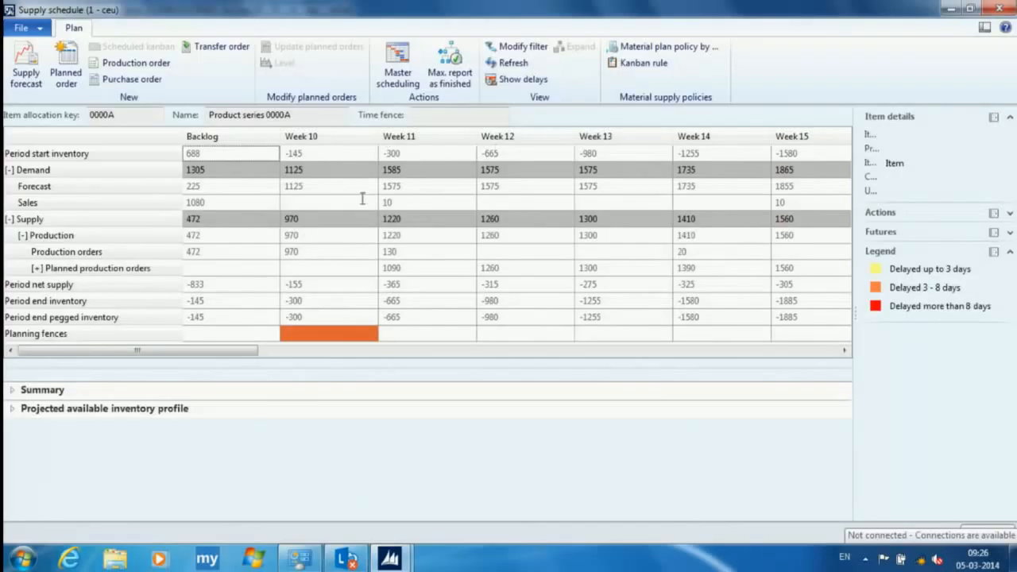
pyautogui.click(12, 408)
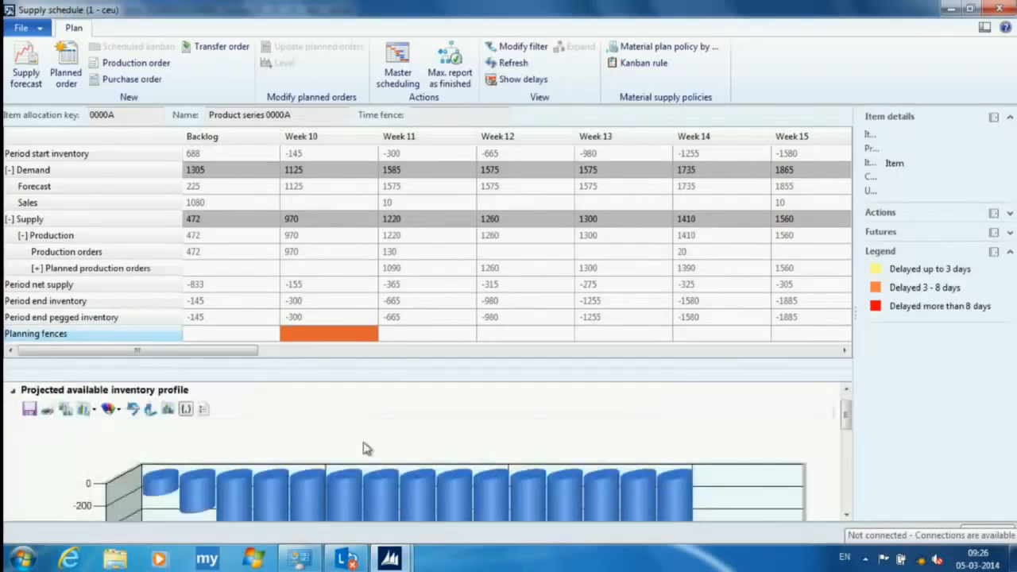
pyautogui.moveTo(567, 368); pyautogui.dragTo(577, 204)
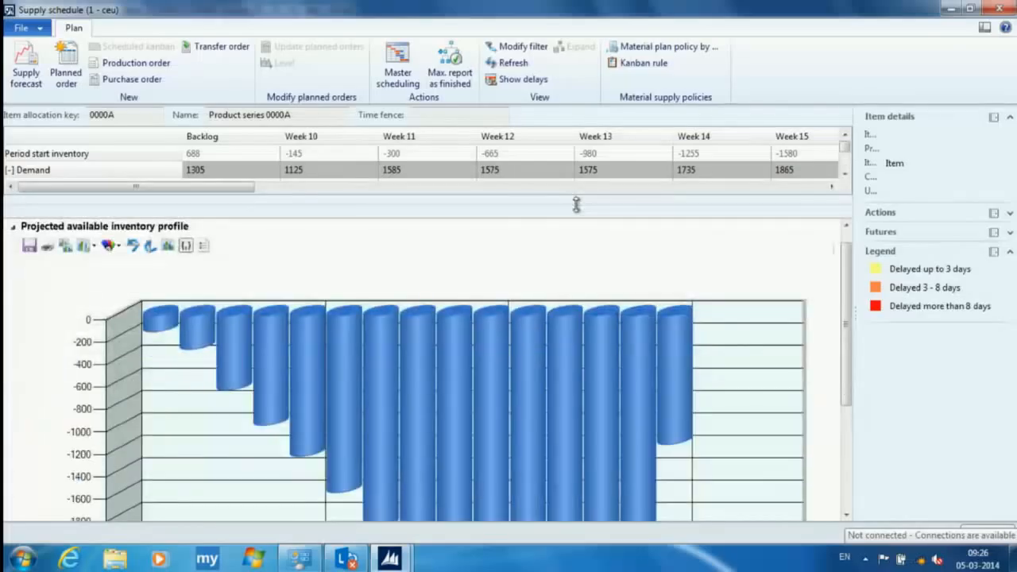
pyautogui.moveTo(850, 314); pyautogui.dragTo(853, 340)
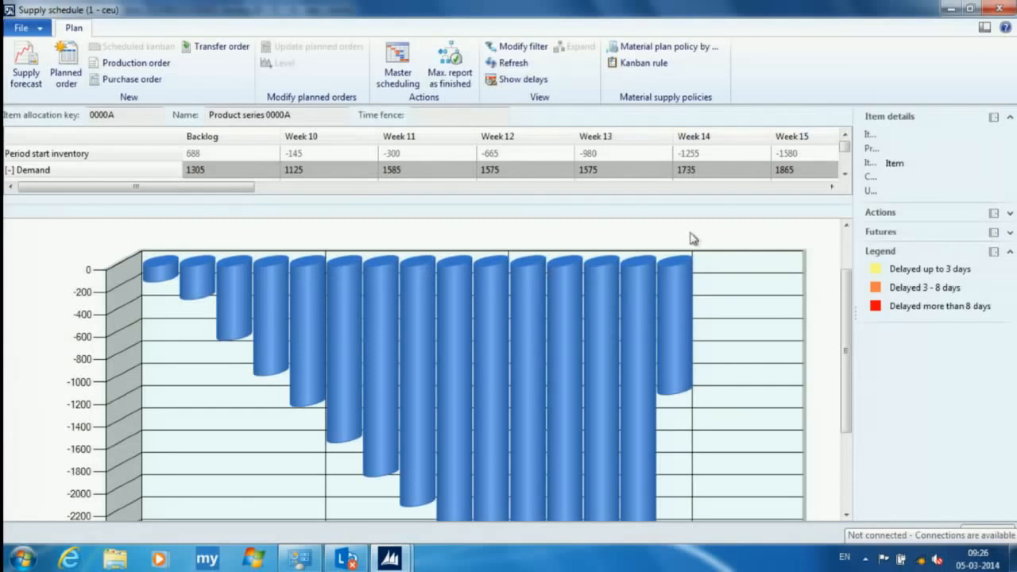
pyautogui.moveTo(848, 294); pyautogui.dragTo(850, 230)
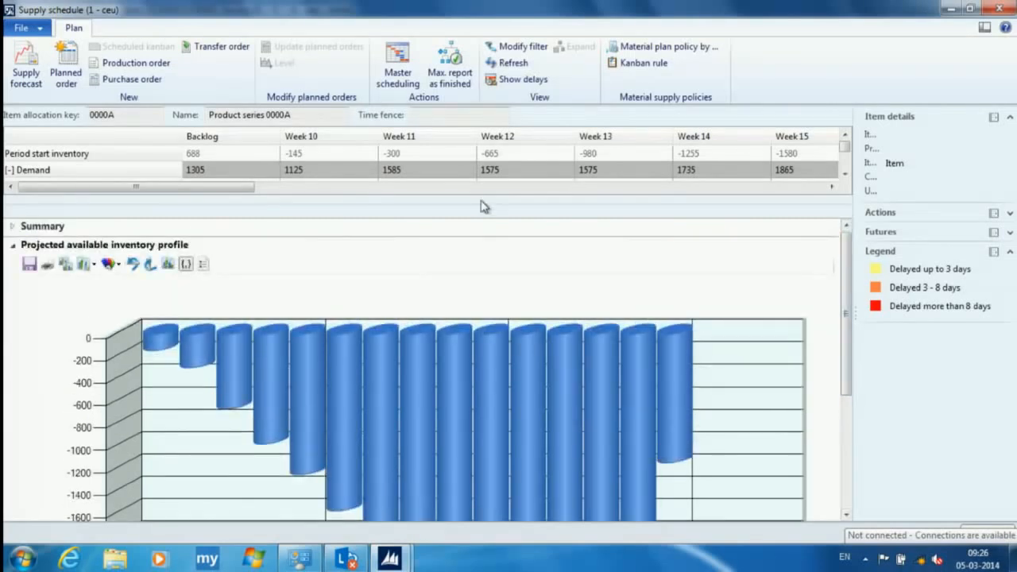
pyautogui.moveTo(481, 205); pyautogui.dragTo(468, 391)
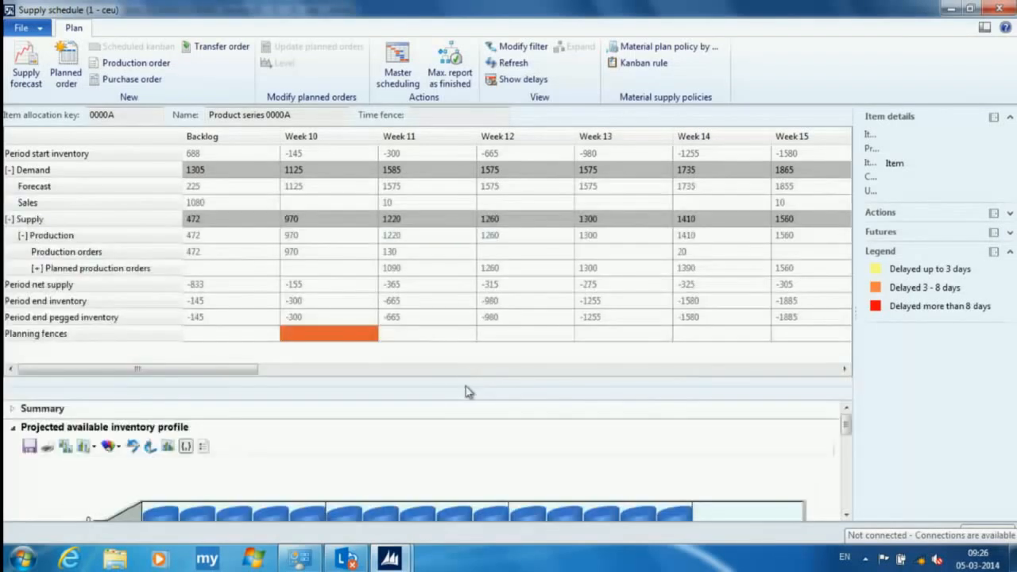
# - Collapse the projected available inventory profile and show the list of production orders for Week 10
pyautogui.click(313, 235)
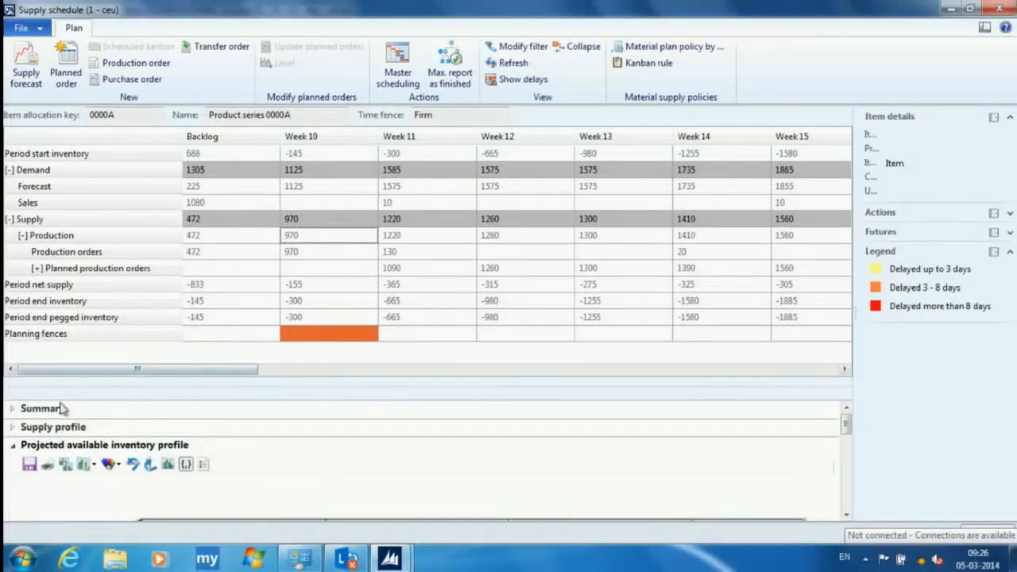
pyautogui.click(13, 446)
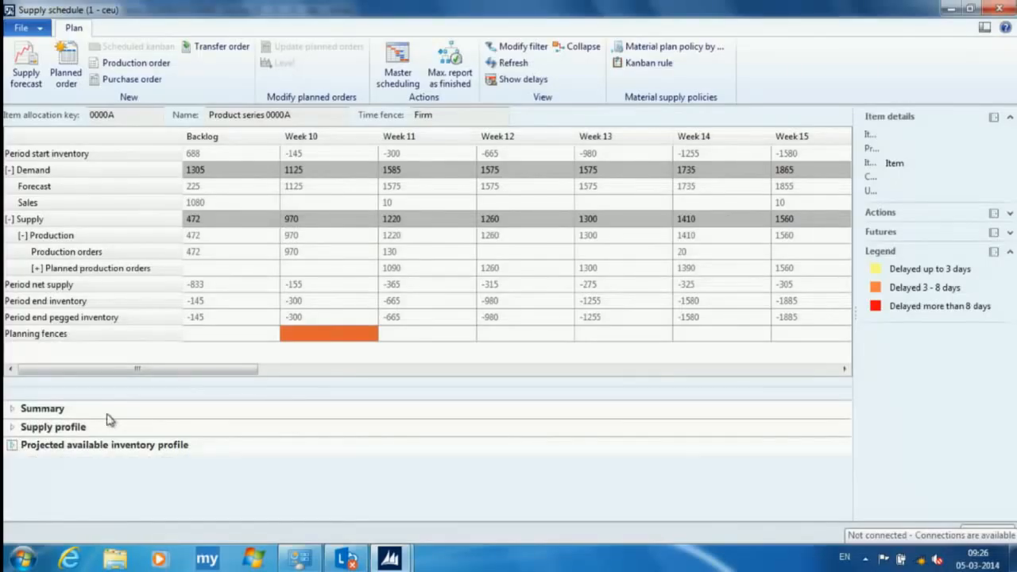
pyautogui.click(318, 251)
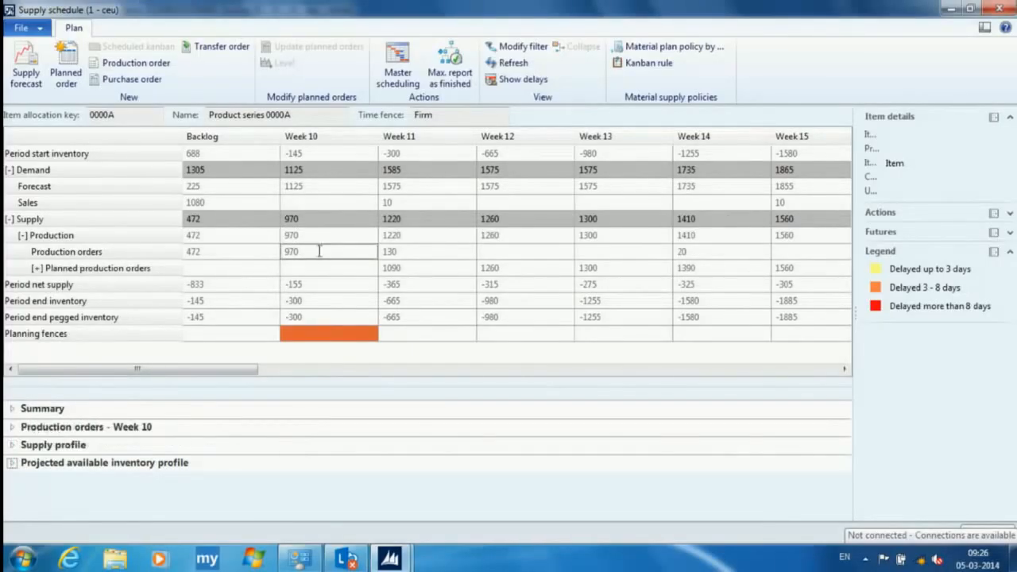
pyautogui.click(12, 430)
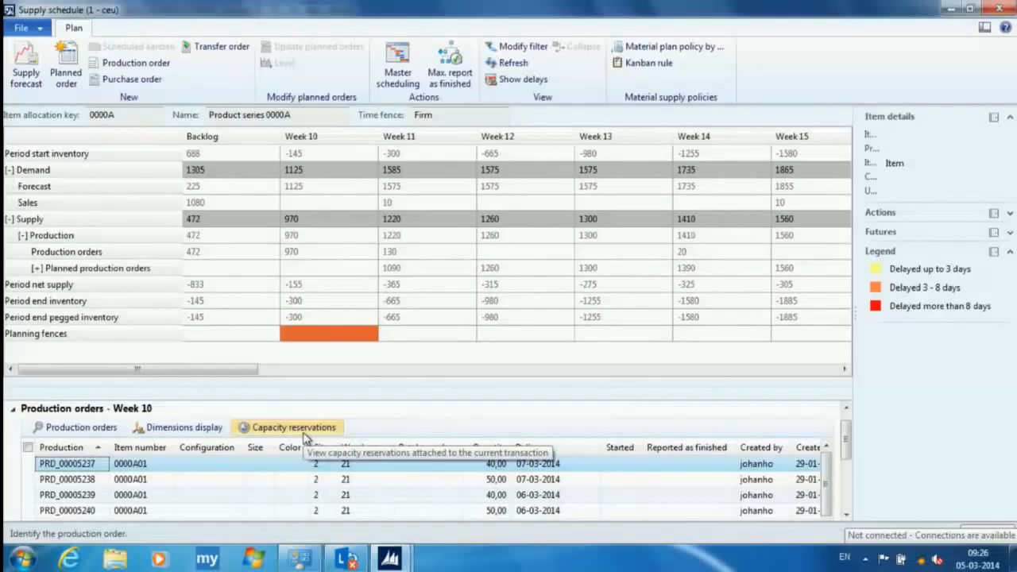
# - View the capacity reservations of production order PRD_00005237 and open the details of machine resource 0000AM01
pyautogui.click(304, 434)
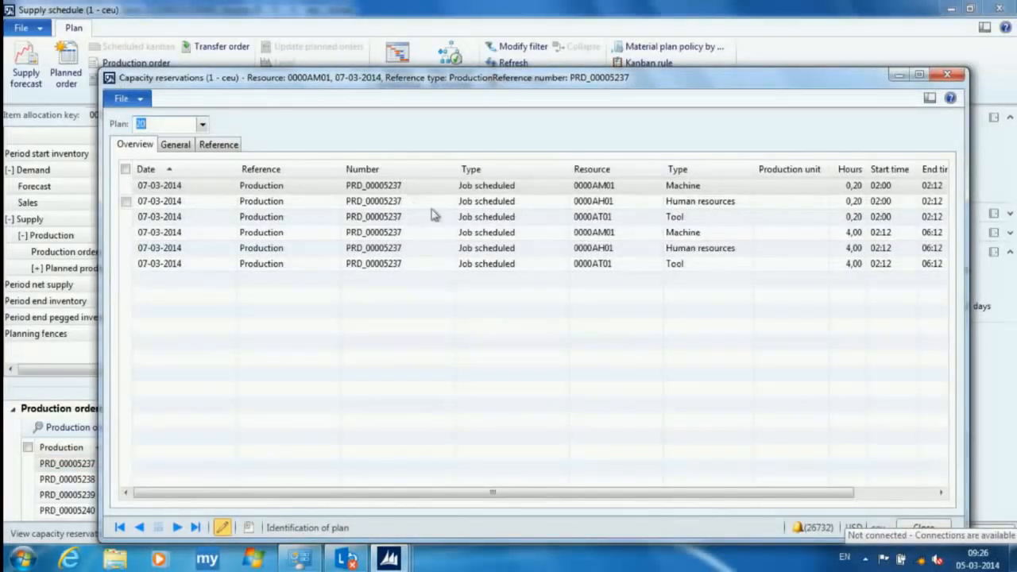
pyautogui.click(727, 191)
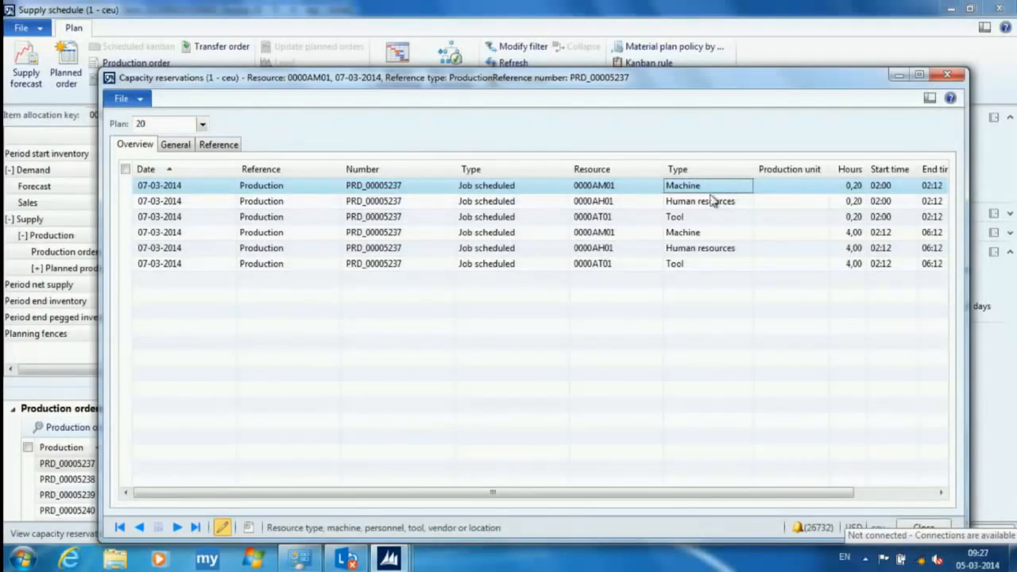
pyautogui.click(625, 189)
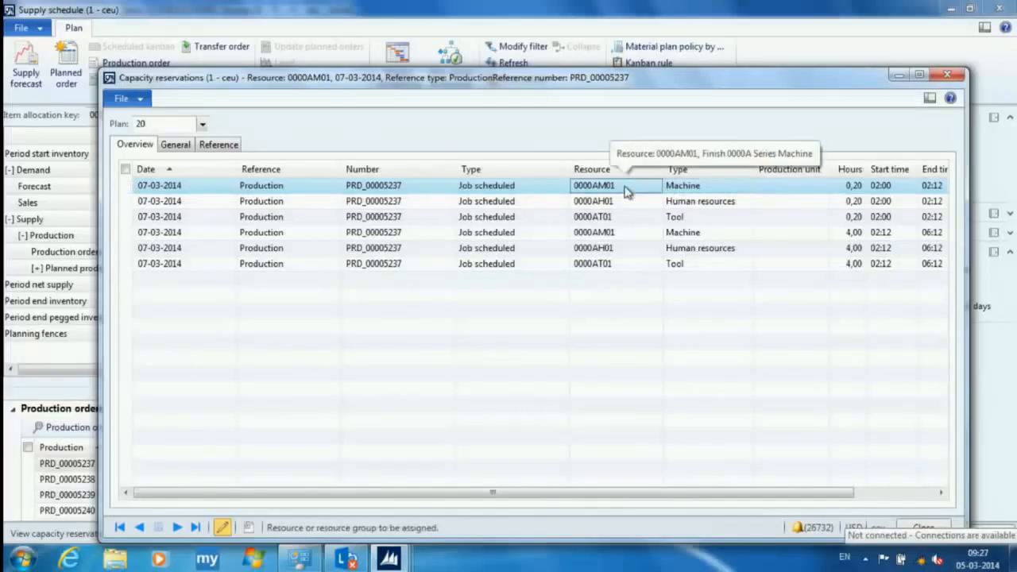
pyautogui.rightClick(627, 187)
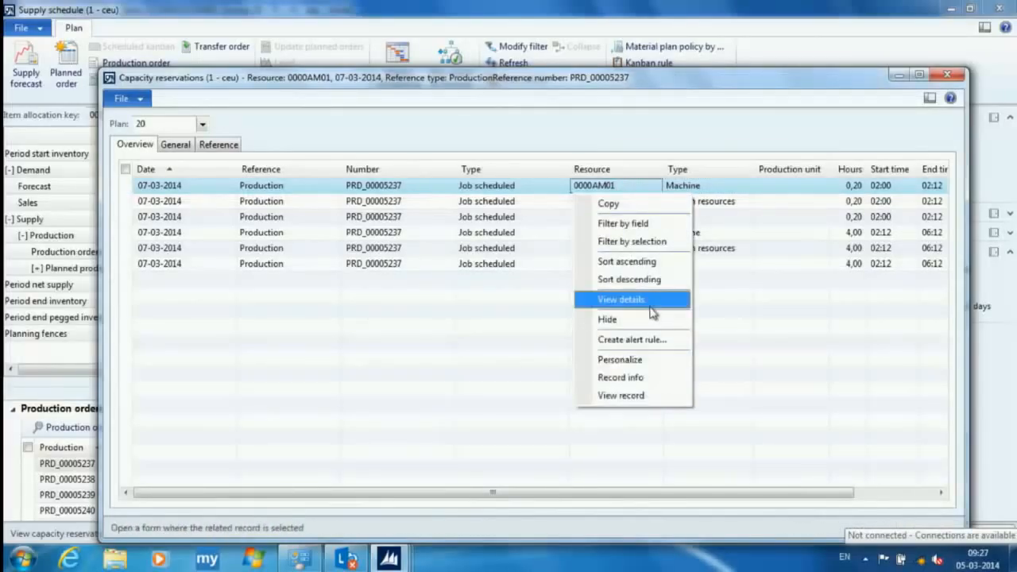
pyautogui.click(647, 308)
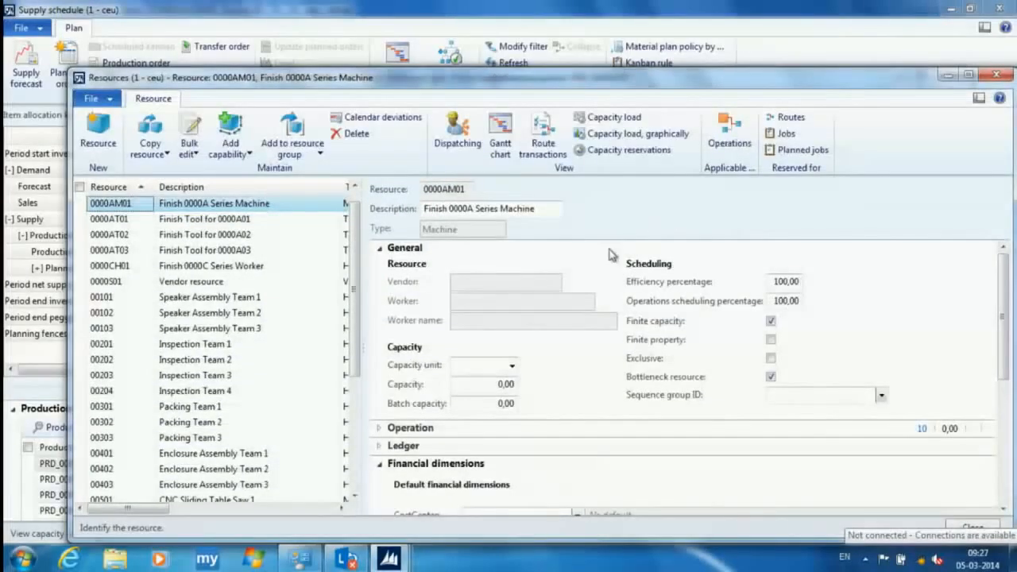
# - Open the graphical capacity load of resource 0000AM01 and place its capacity profile settings beside the chart window
pyautogui.click(646, 141)
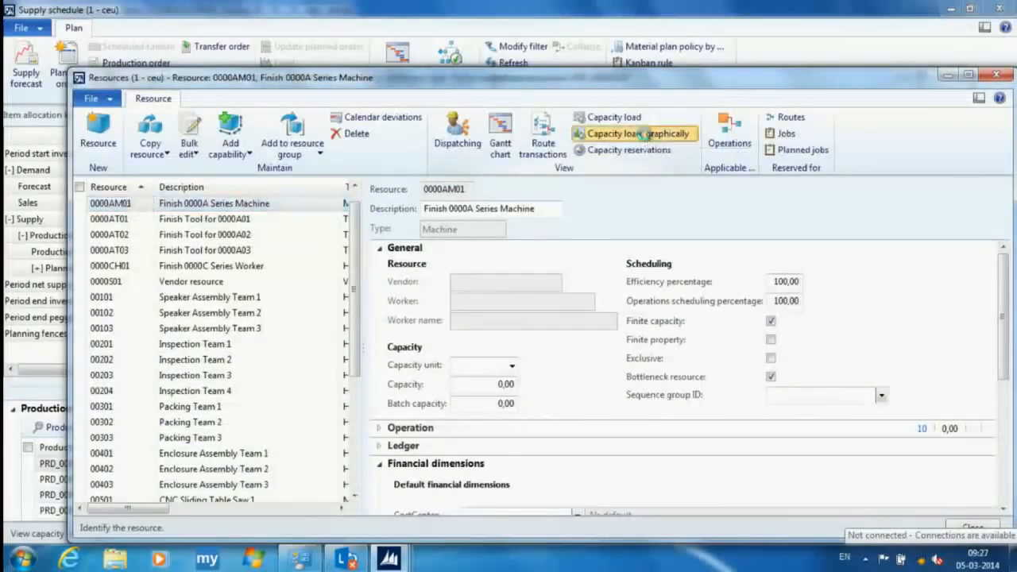
pyautogui.moveTo(803, 169); pyautogui.dragTo(816, 159)
pyautogui.moveTo(570, 37); pyautogui.dragTo(466, 59)
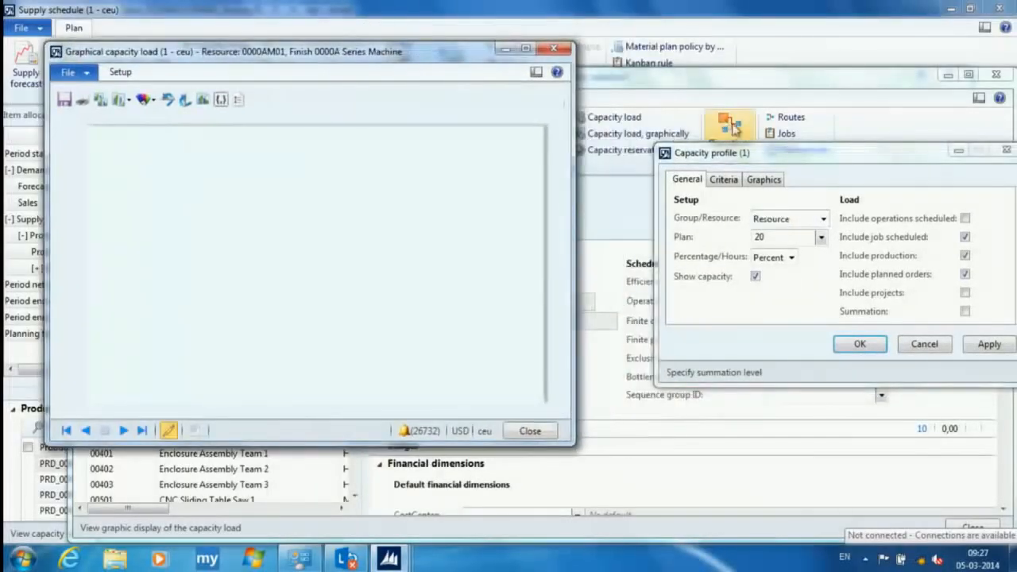
pyautogui.moveTo(824, 156); pyautogui.dragTo(767, 132)
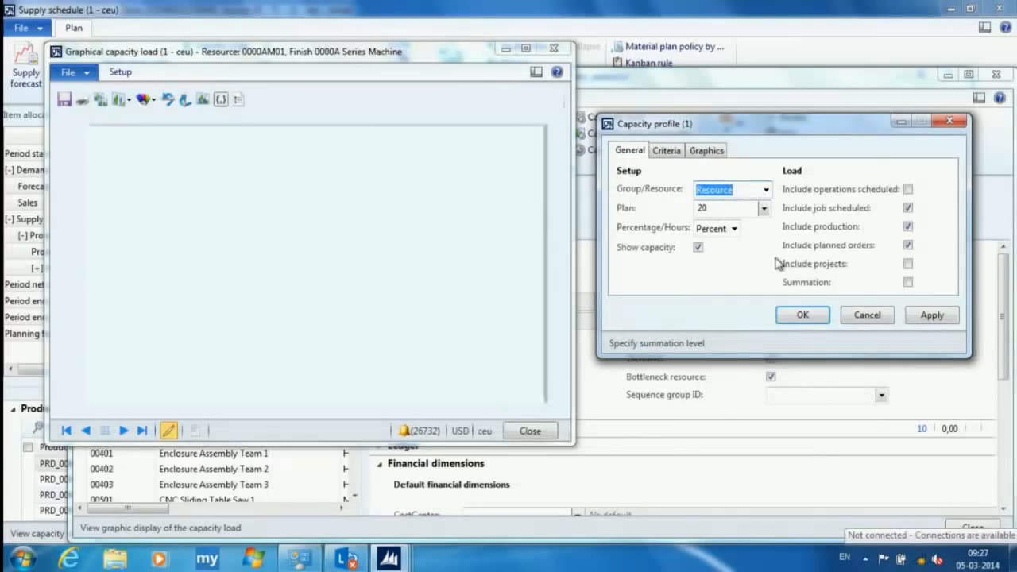
# - Review the capacity profile's resource and date criteria, keep the graphics period at Week, and display the load profile chart
pyautogui.click(676, 156)
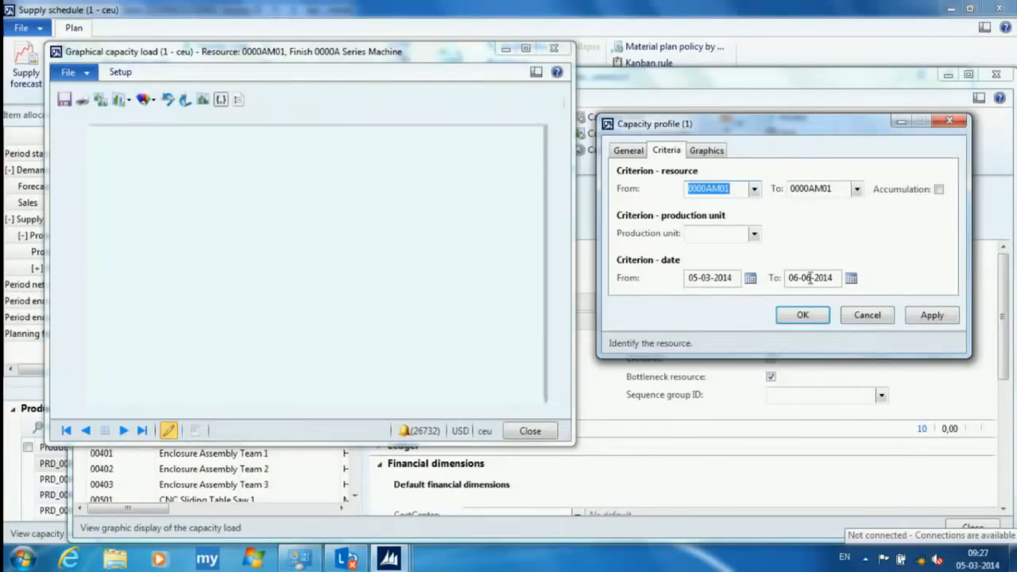
pyautogui.click(715, 154)
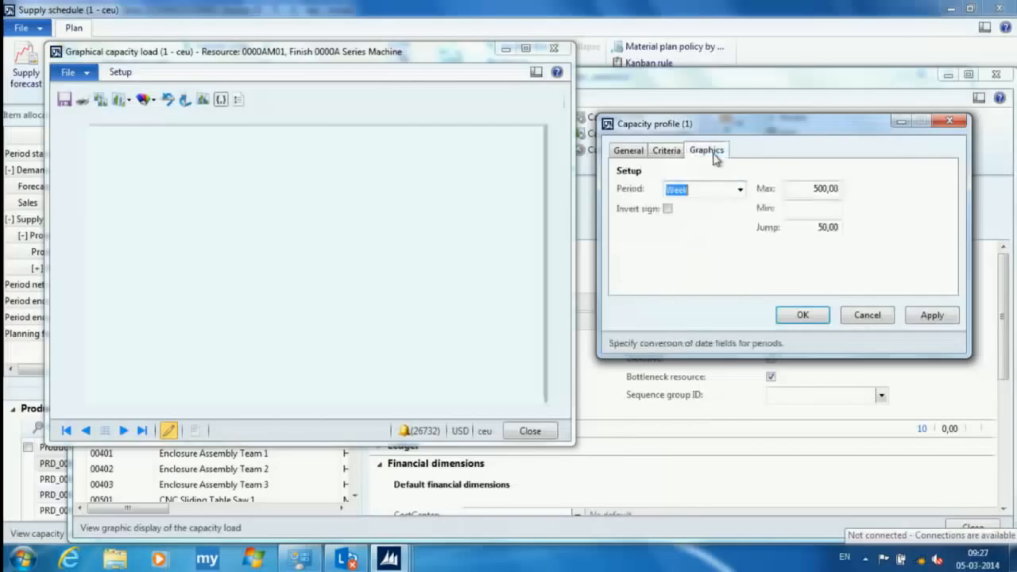
pyautogui.click(740, 191)
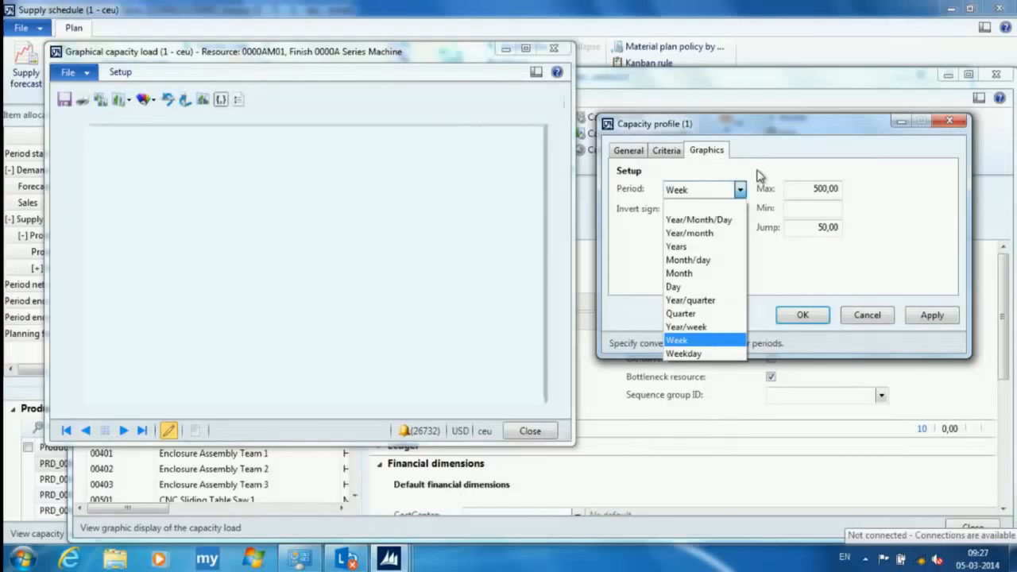
pyautogui.click(759, 177)
pyautogui.click(931, 315)
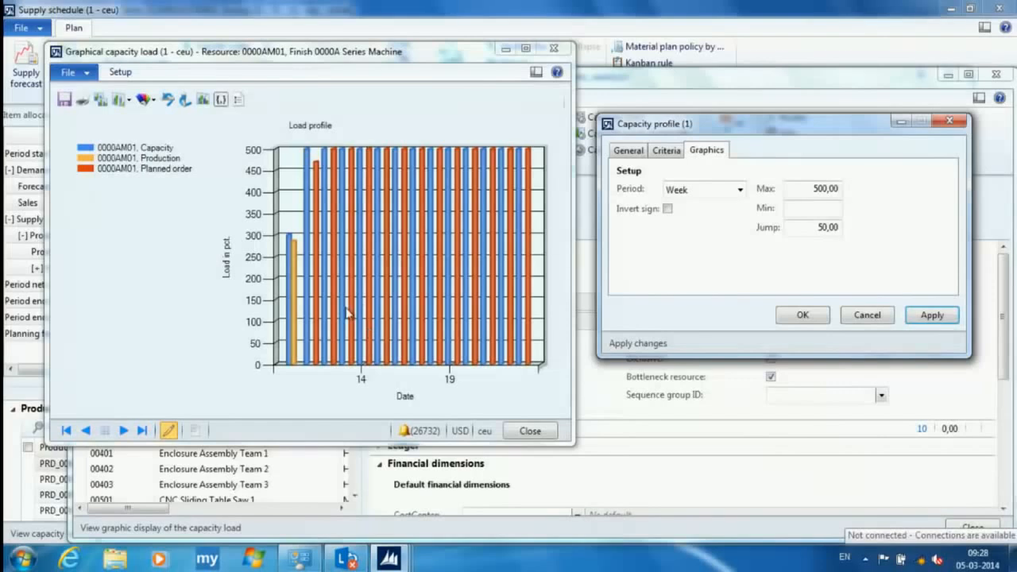
# - Close the load profile, resource, capacity reservations and supply schedule windows to return to the Master planning area page
pyautogui.click(867, 315)
pyautogui.click(554, 49)
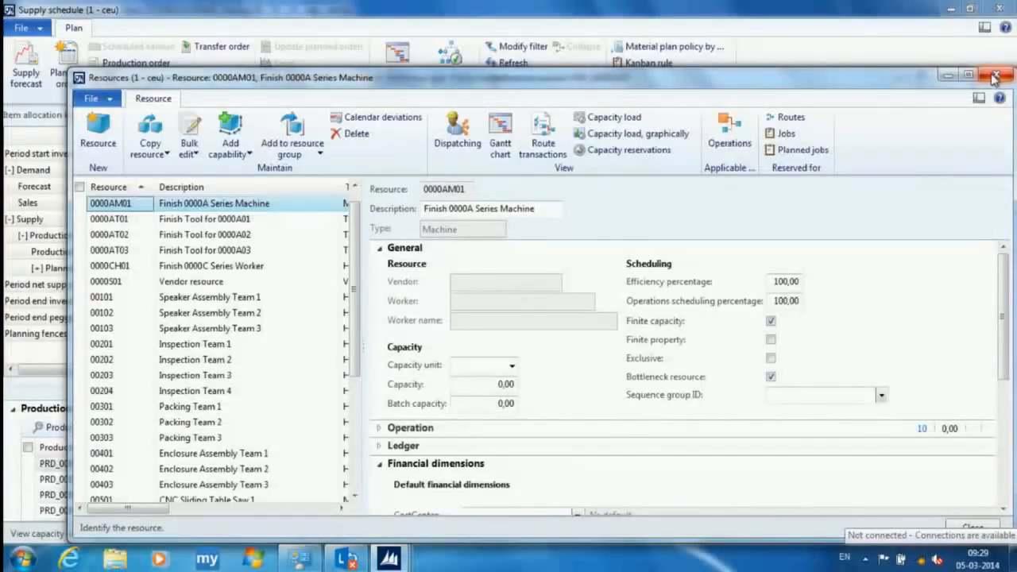
pyautogui.click(993, 77)
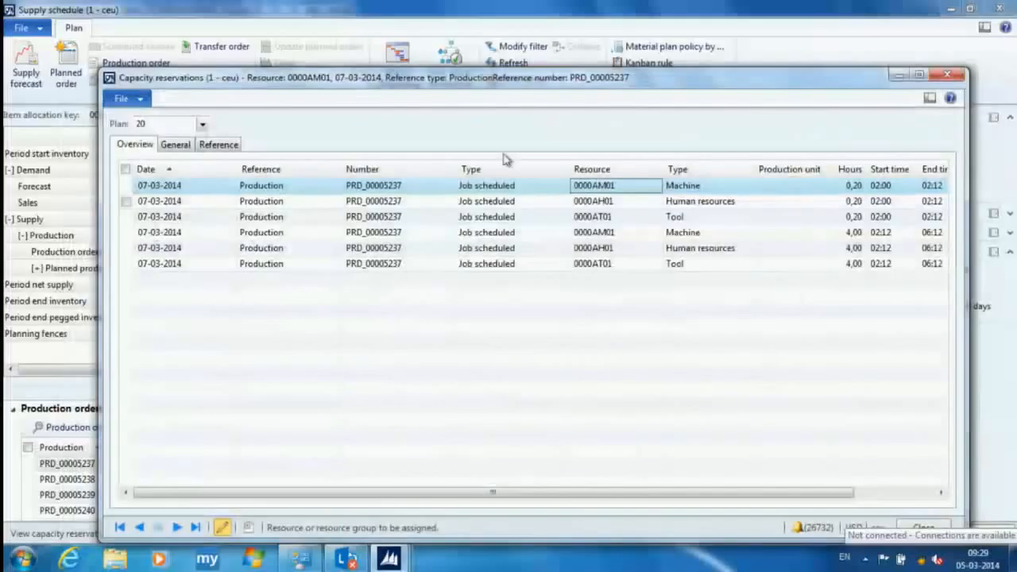
pyautogui.moveTo(847, 79); pyautogui.dragTo(847, 62)
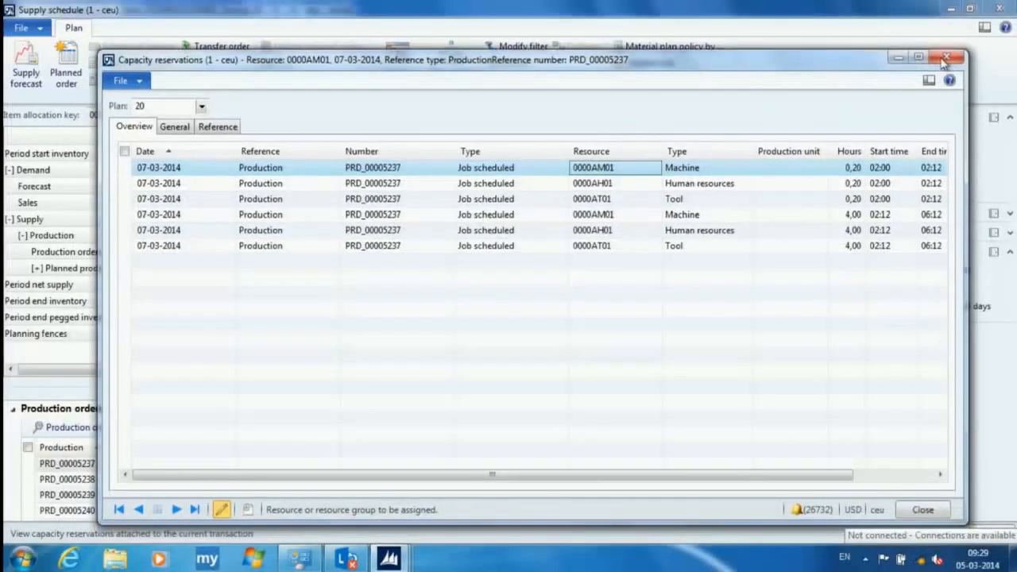
pyautogui.click(946, 57)
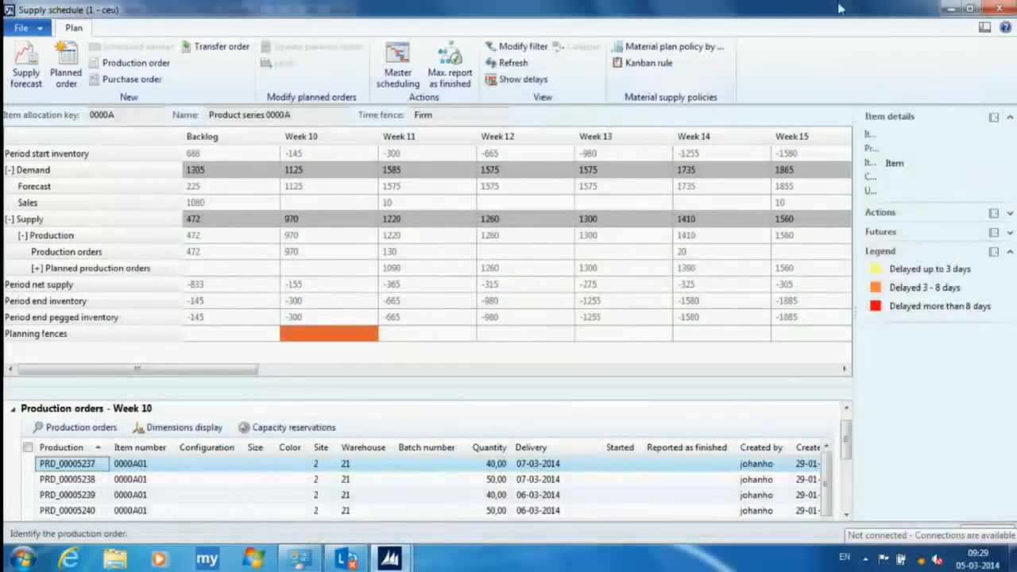
pyautogui.click(999, 8)
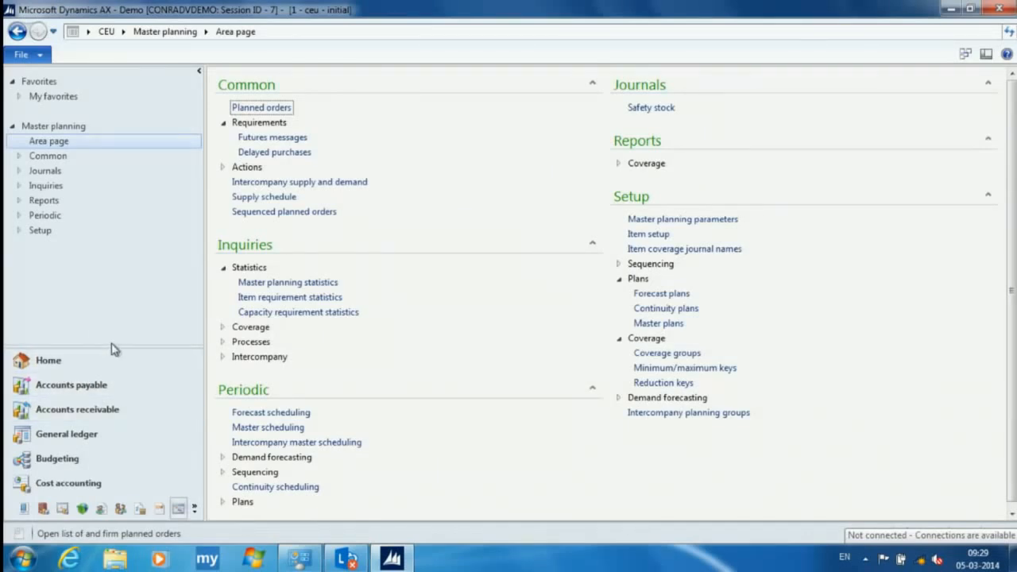
# - Go to the Product information management module and open the list of released products
pyautogui.moveTo(110, 346); pyautogui.dragTo(116, 371)
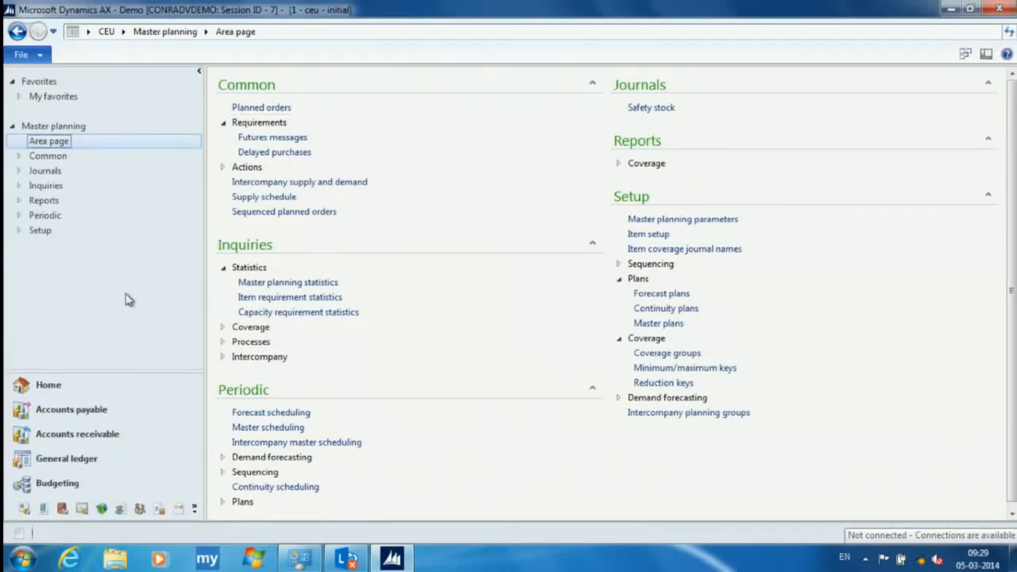
pyautogui.click(48, 385)
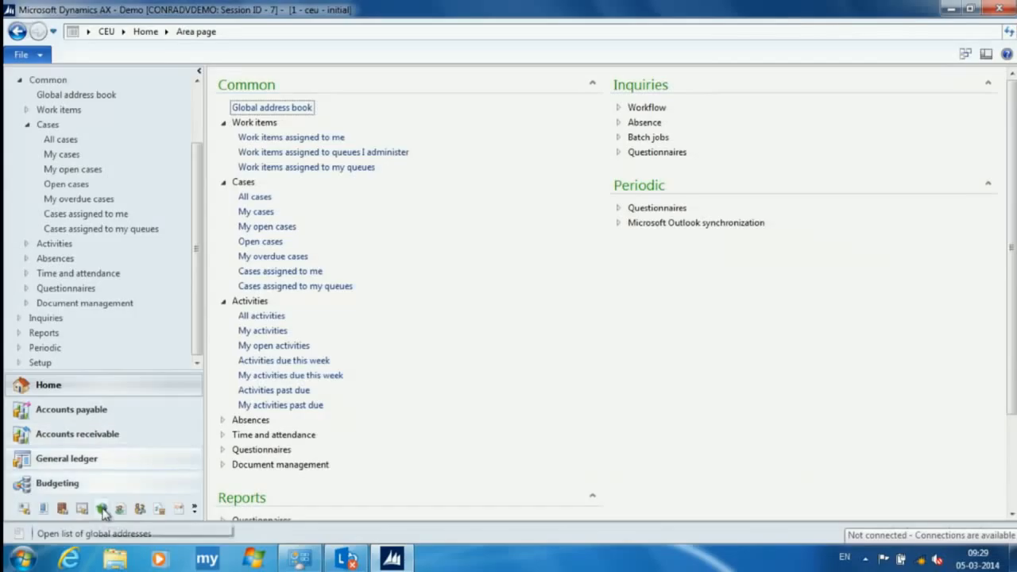
pyautogui.click(177, 509)
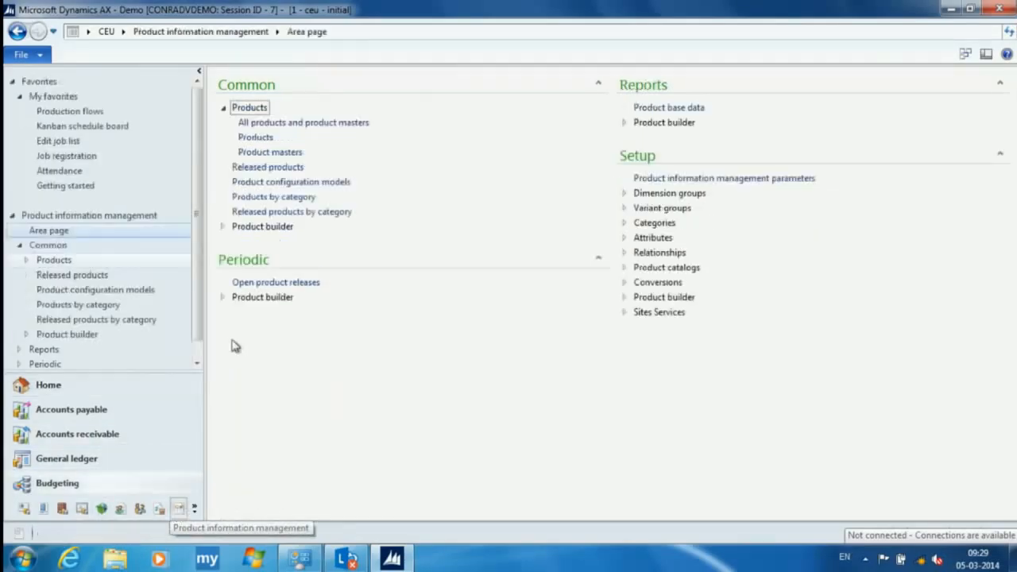
pyautogui.click(282, 168)
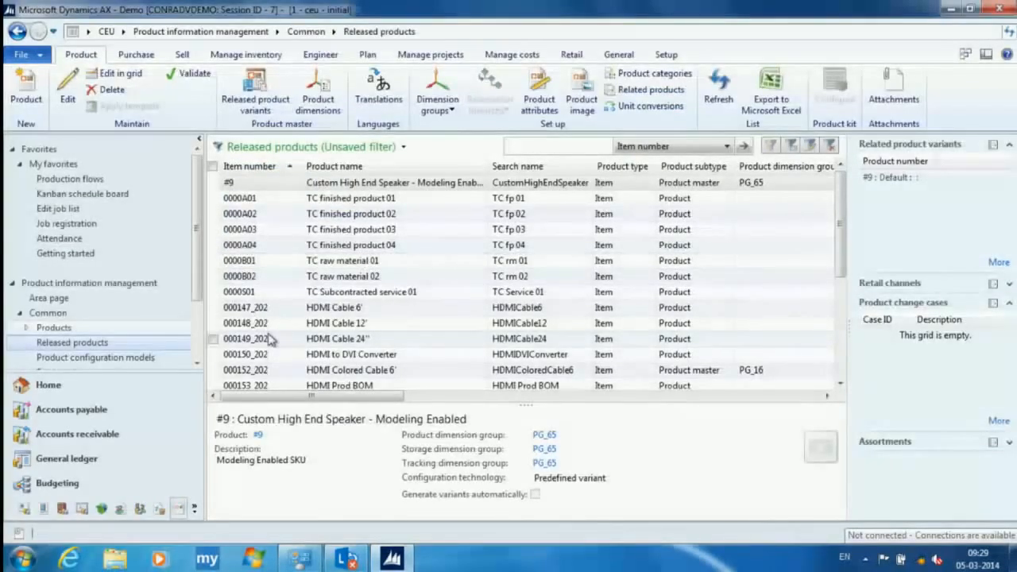
# - Start a new product change case for released product 0000A04
pyautogui.rightClick(236, 248)
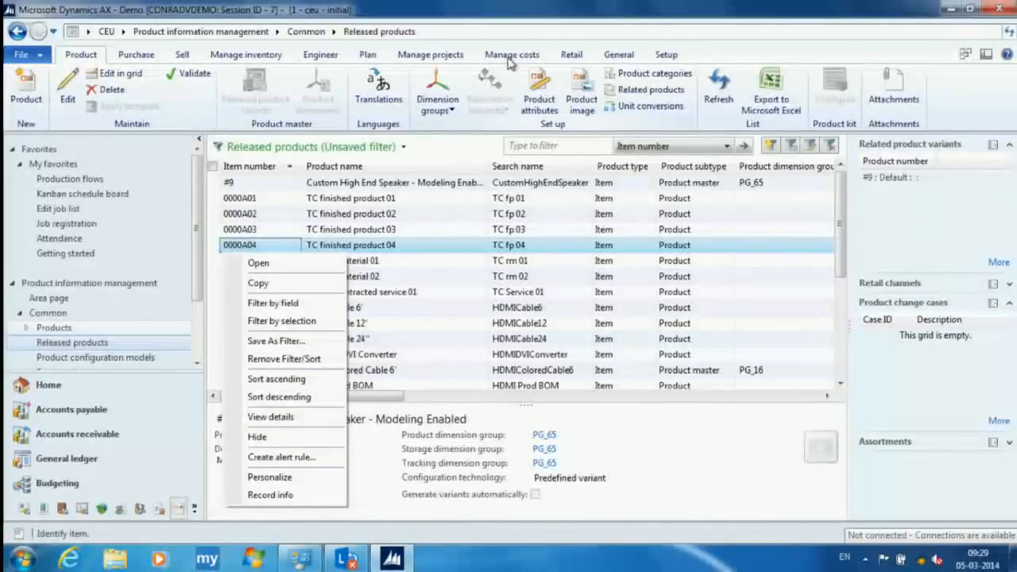
pyautogui.click(334, 58)
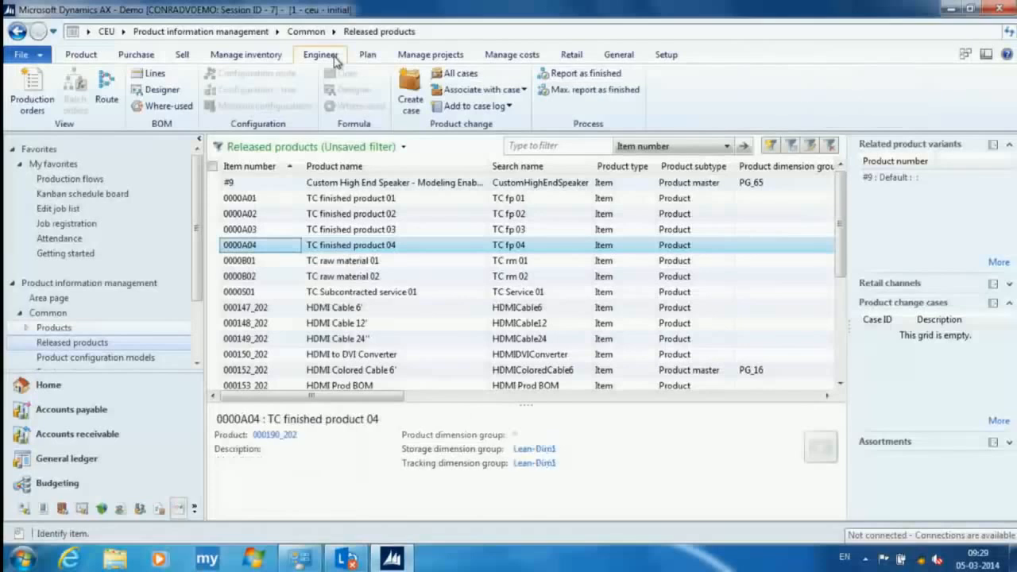
pyautogui.click(413, 96)
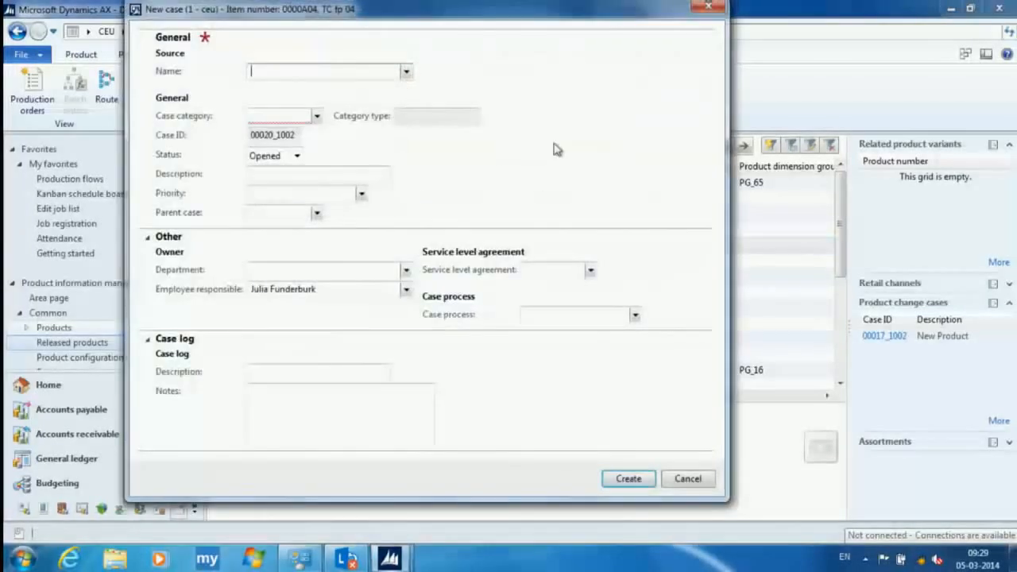
# - Compare the case categories in tree and list form and assign SConChg, Subcontracted process change, to the new case
pyautogui.click(317, 117)
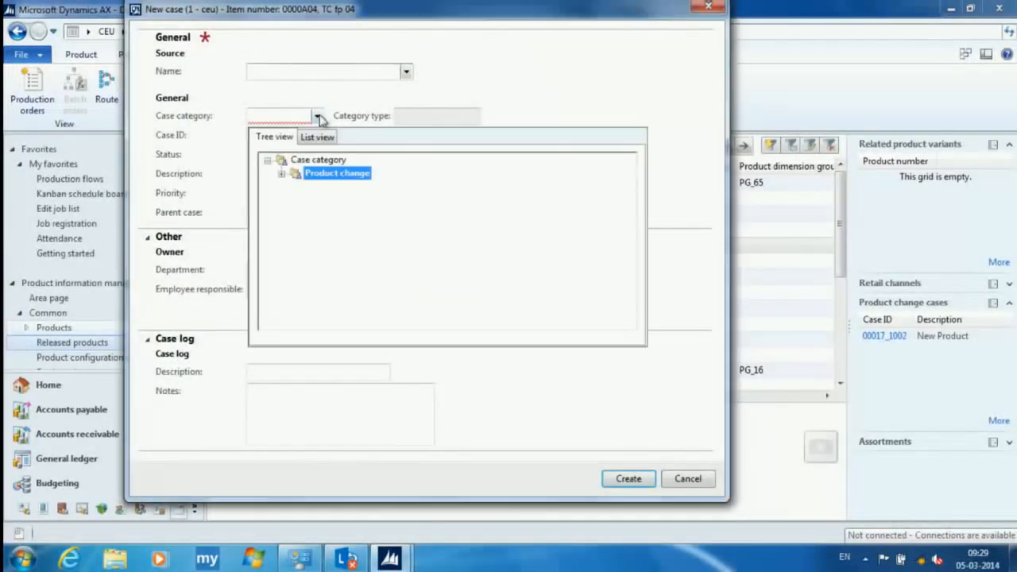
pyautogui.click(282, 173)
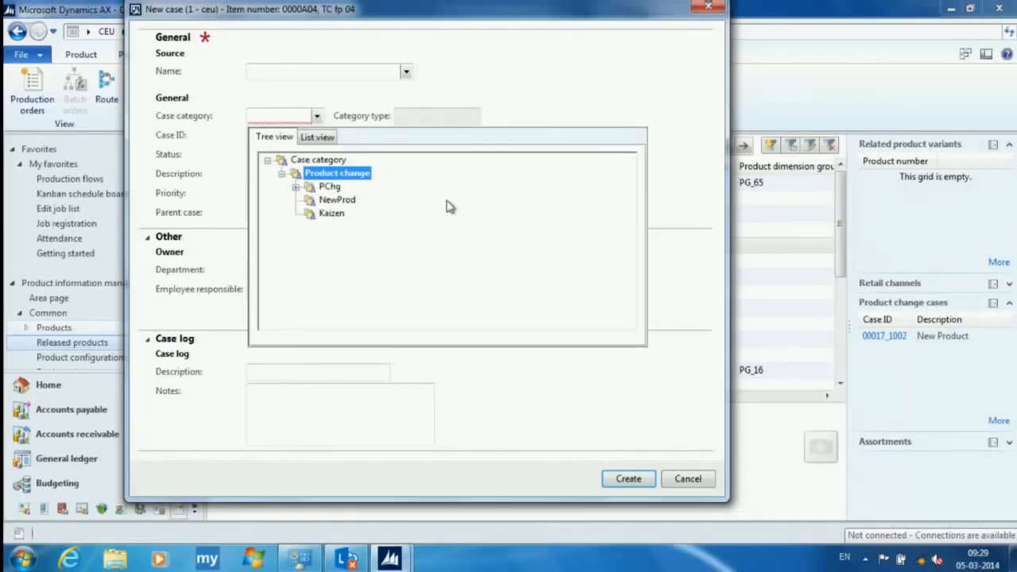
pyautogui.click(297, 187)
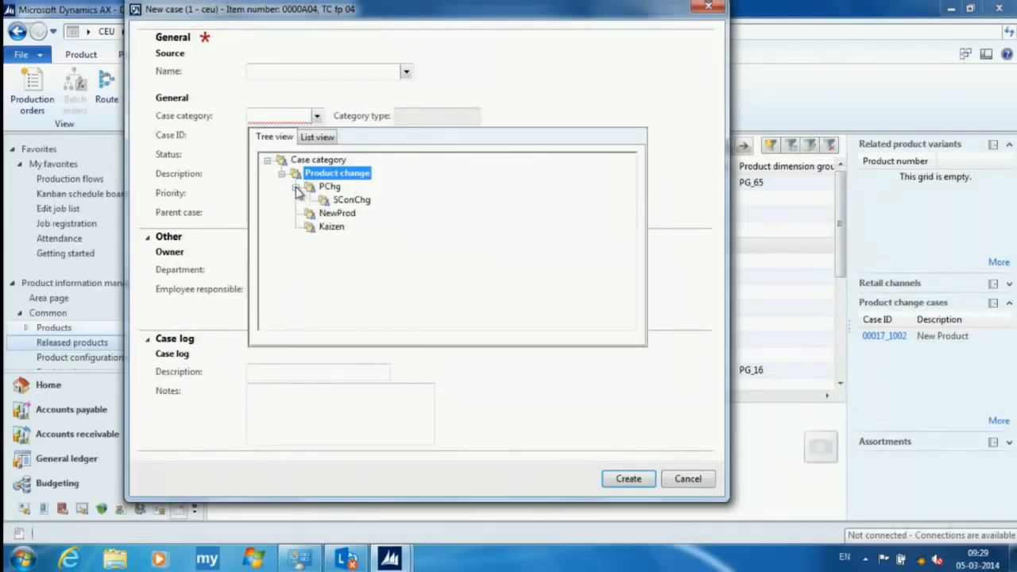
pyautogui.click(353, 199)
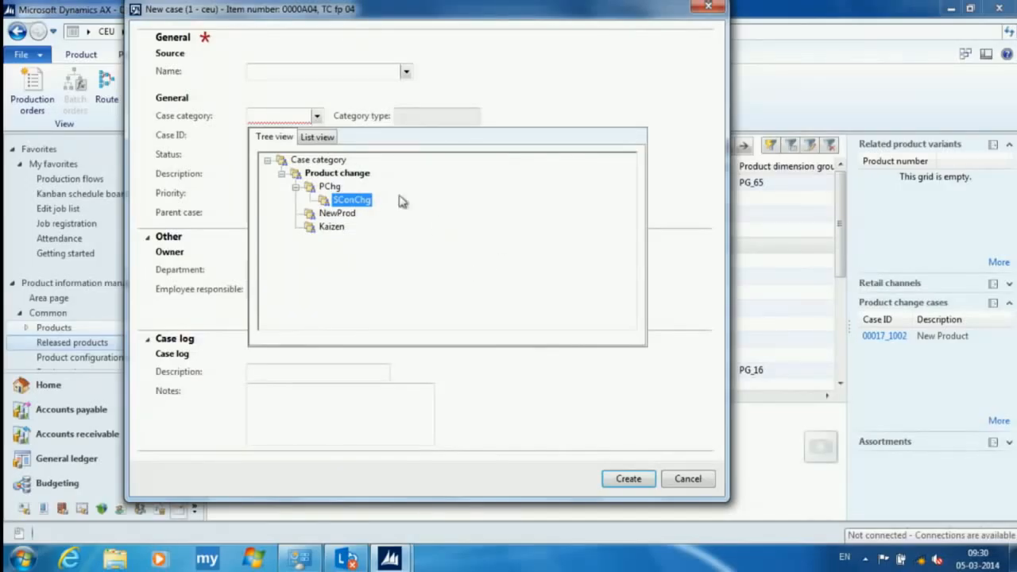
pyautogui.click(318, 138)
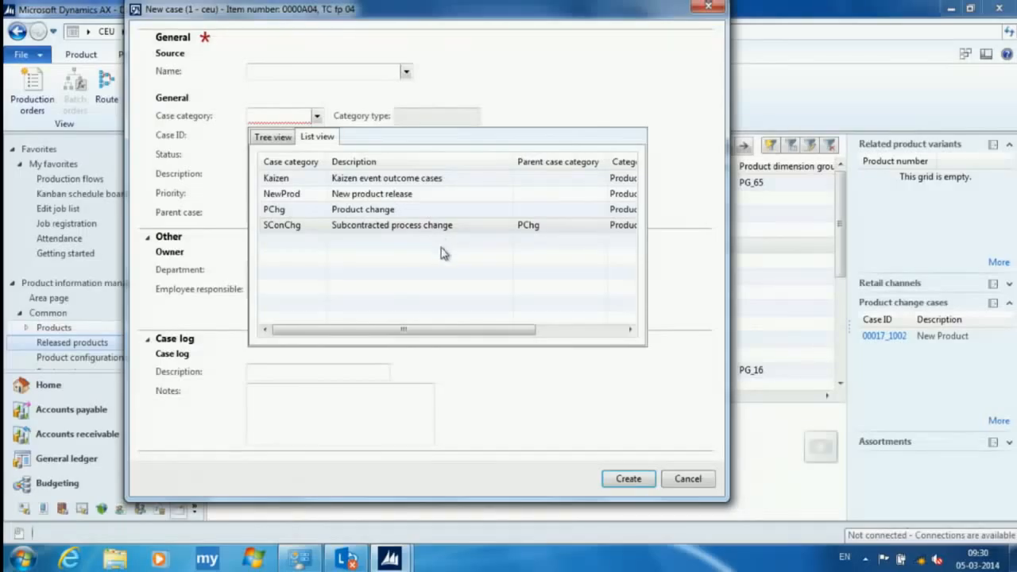
pyautogui.click(283, 140)
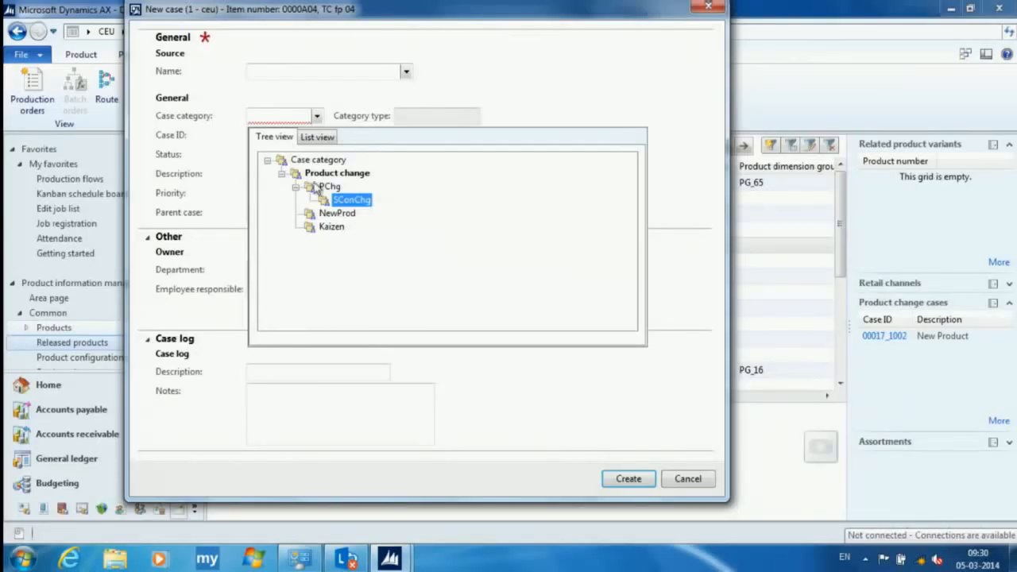
pyautogui.click(322, 137)
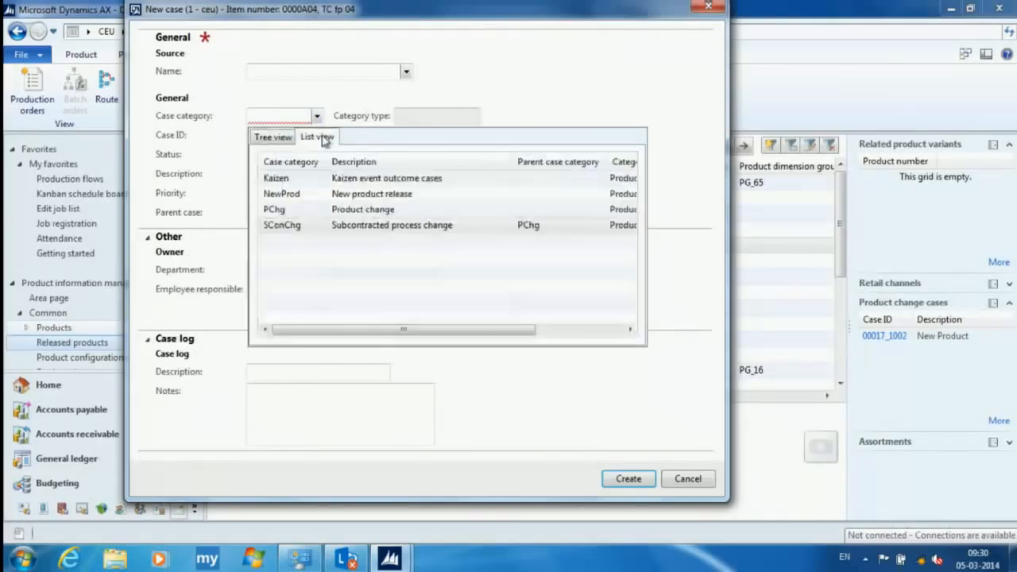
pyautogui.click(288, 225)
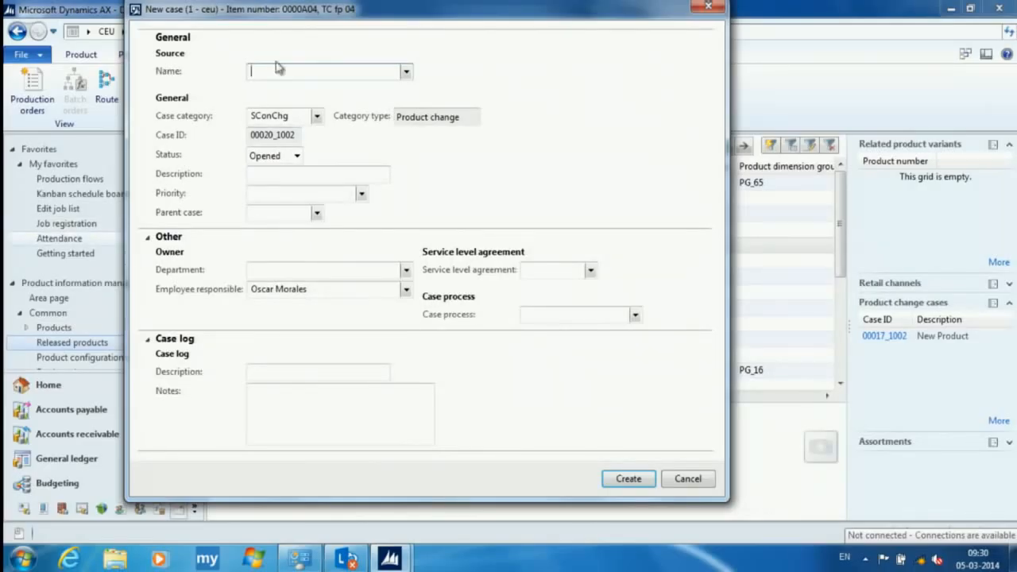
# - Describe the case as "Create subcontracting Master data", create it, and move its window up to show it fully
pyautogui.click(267, 181)
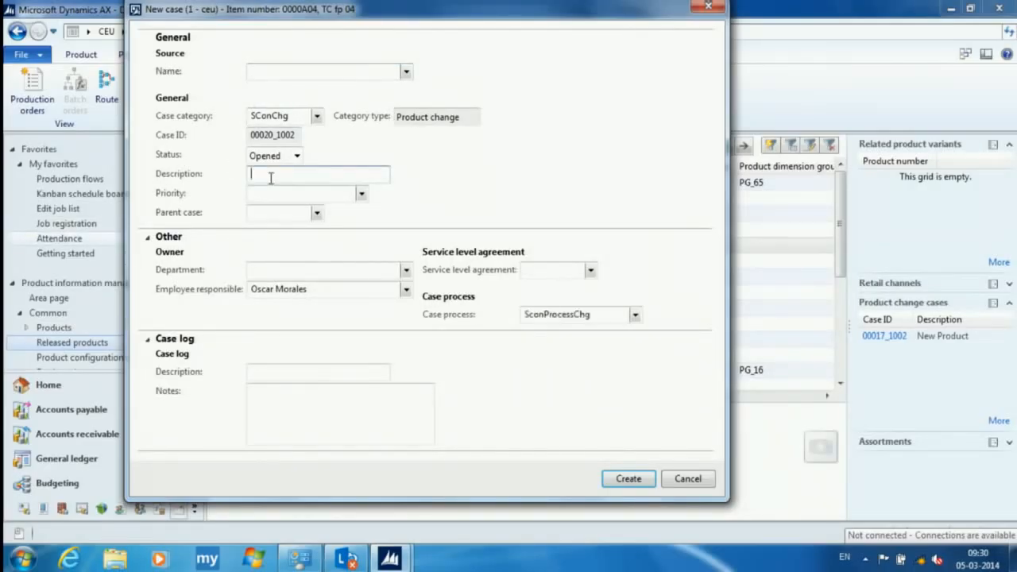
pyautogui.write('Create subcontracting Master data')
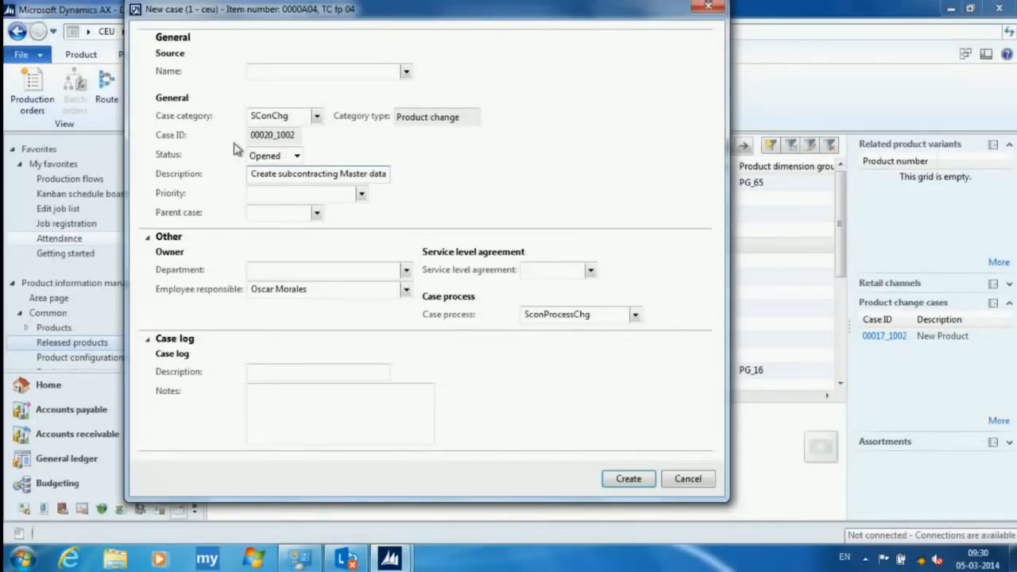
pyautogui.click(622, 481)
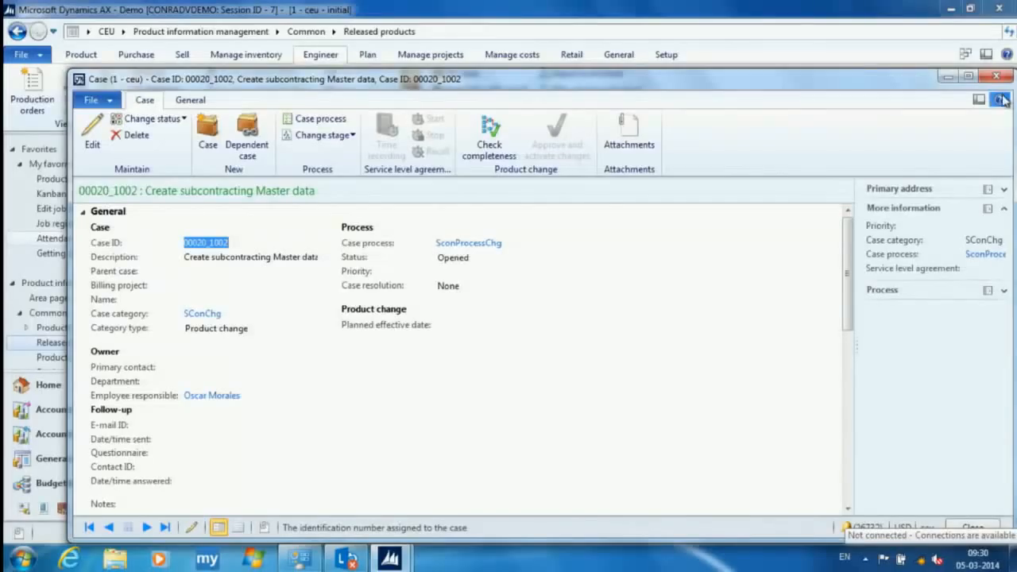
pyautogui.moveTo(921, 83); pyautogui.dragTo(910, 36)
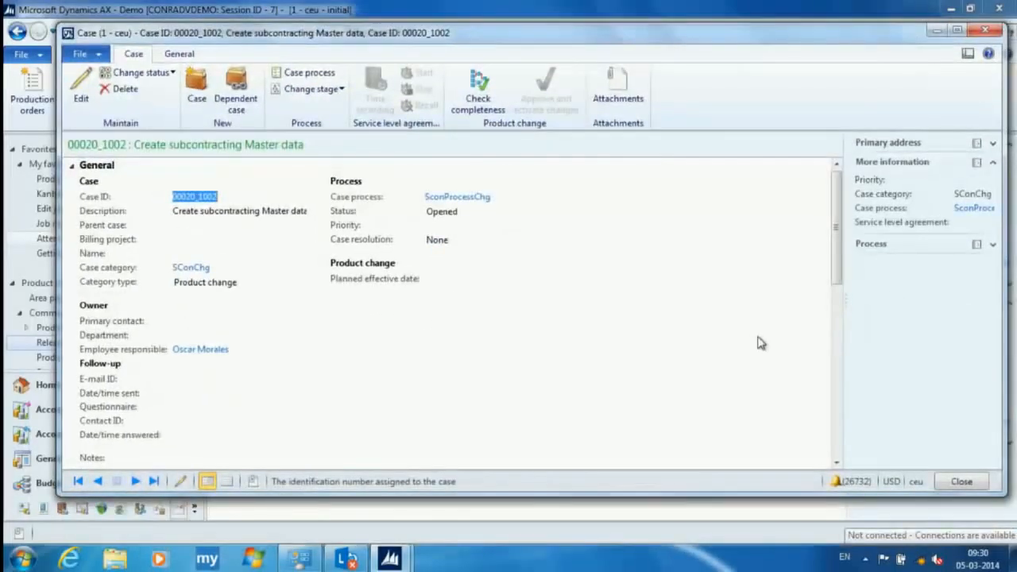
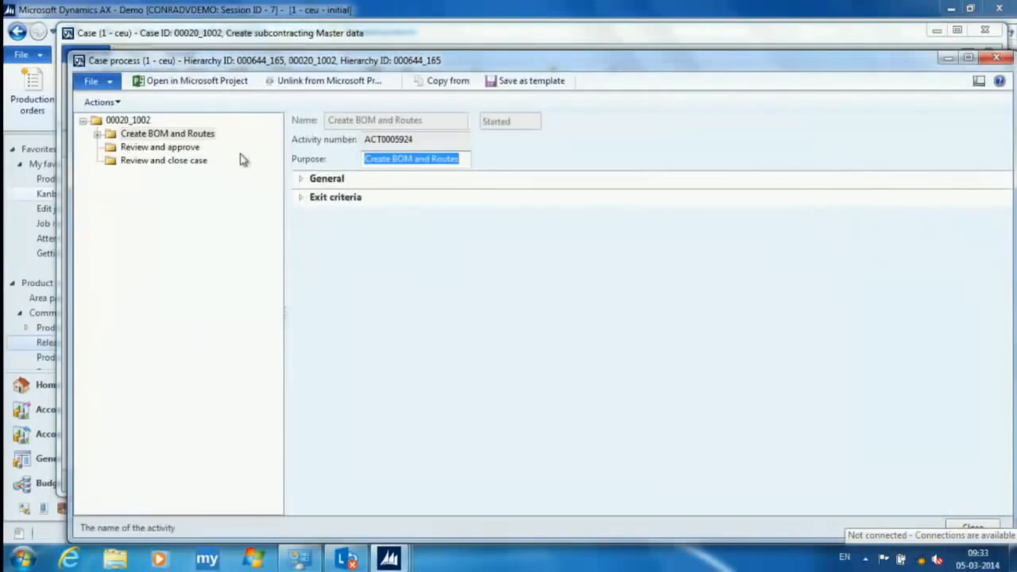
# - Review the activities under Create BOM and Routes, Review and approve, and Review and close case in the case process, closing it when done
pyautogui.click(96, 135)
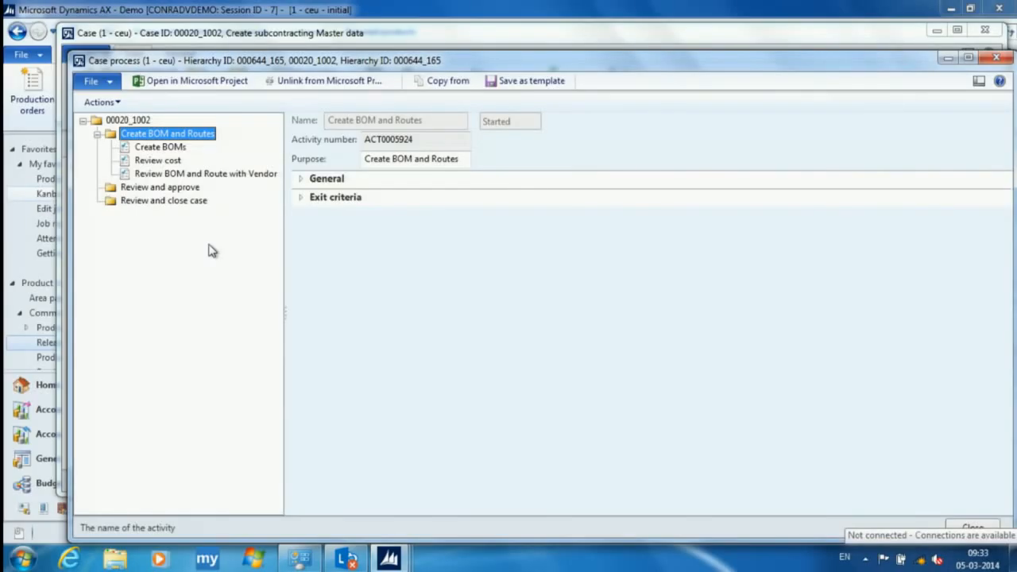
pyautogui.click(174, 189)
pyautogui.click(175, 201)
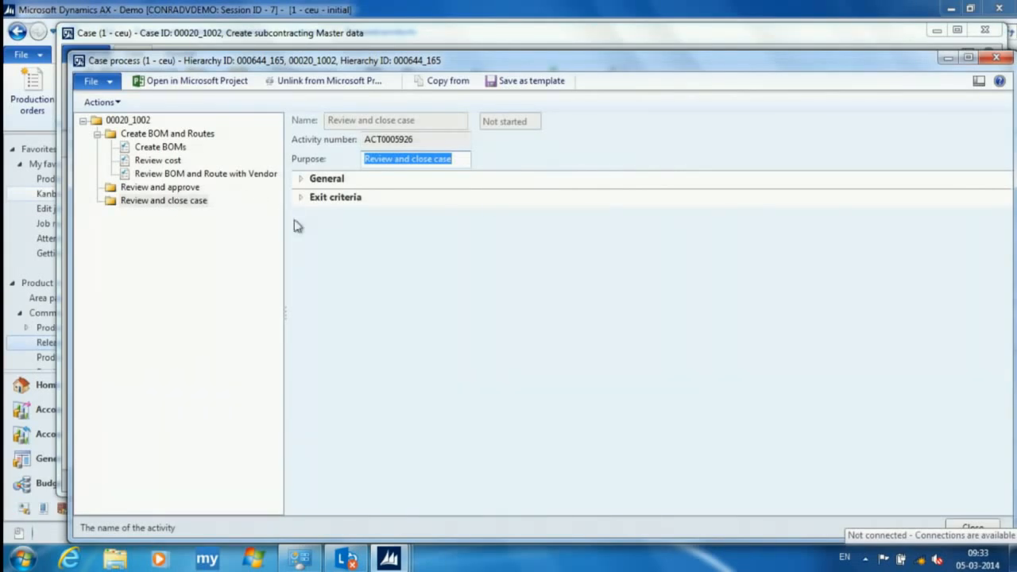
pyautogui.click(997, 60)
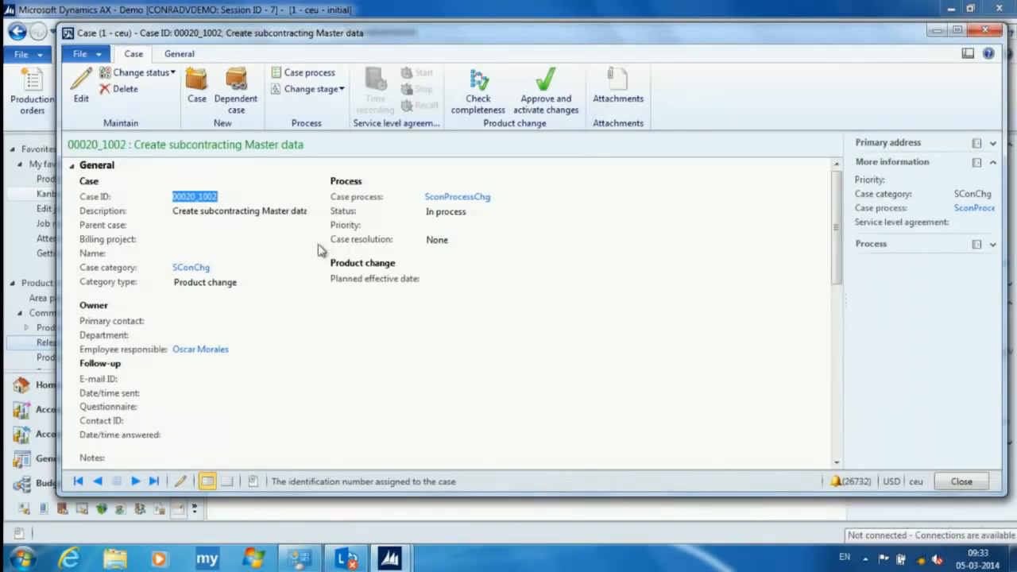
# - Open associated item 0000A04 from the case and bring up its BOM lines
pyautogui.scroll(-5, 823, 282)
pyautogui.scroll(-1, 820, 294)
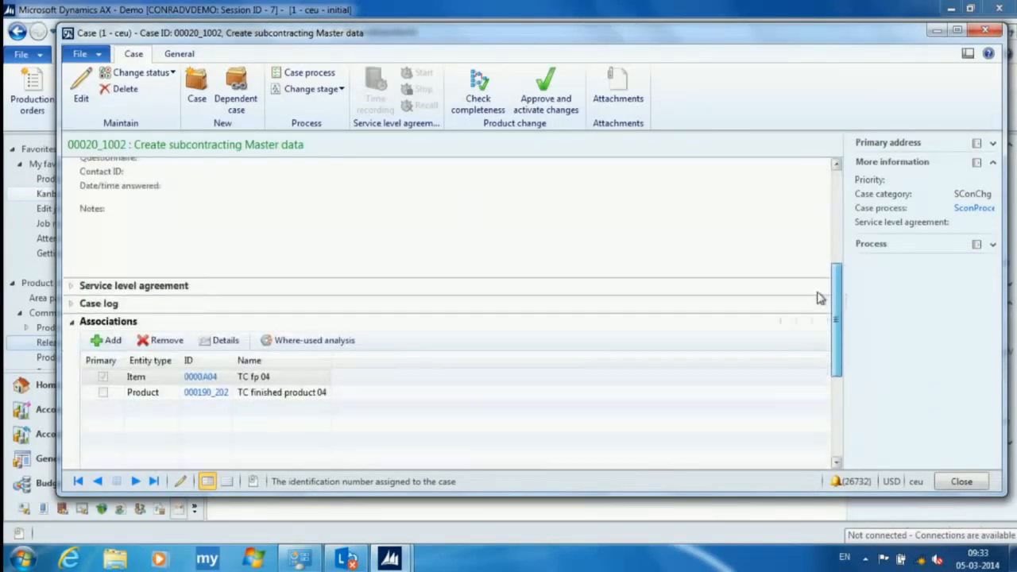
pyautogui.click(203, 378)
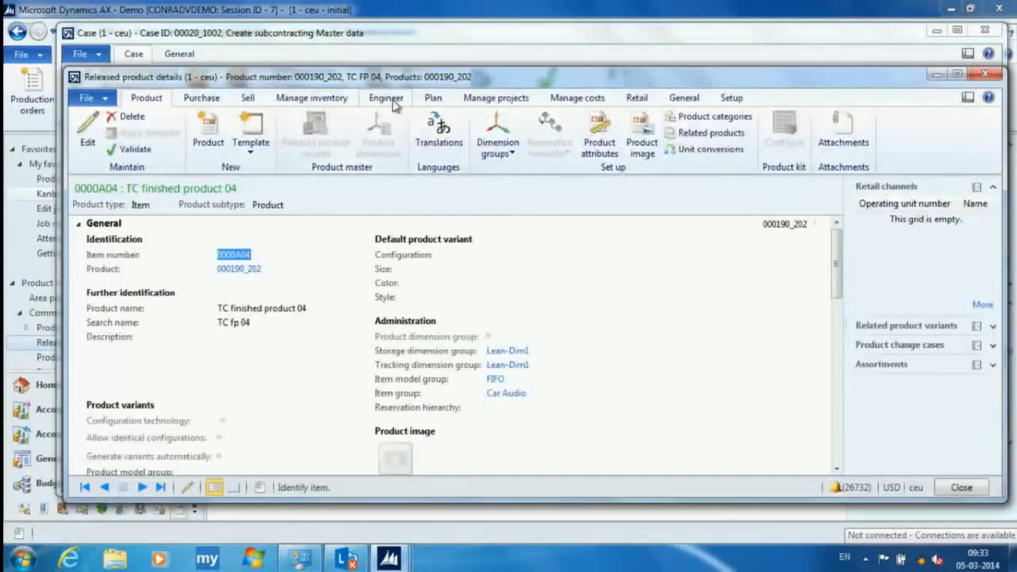
pyautogui.click(407, 96)
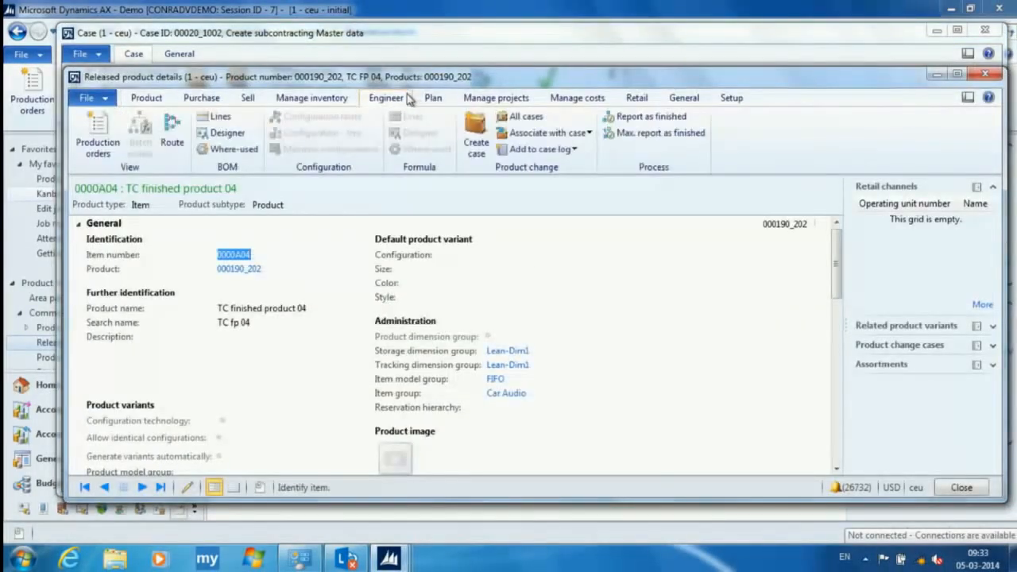
pyautogui.click(216, 116)
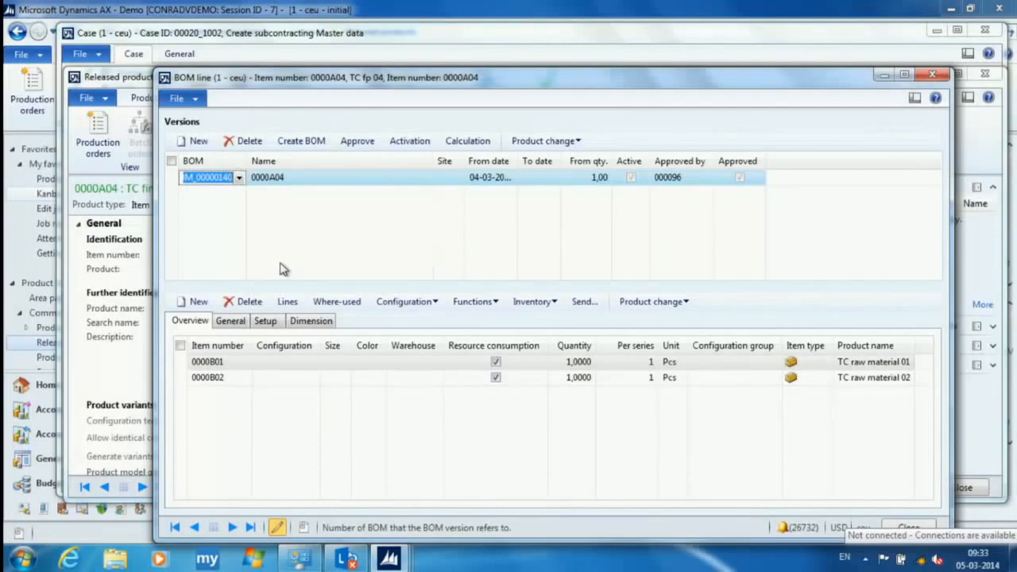
# - Create a BOM for 0000A04 described as "Subcontract BOM" and add lines for items 0000B01, 0000B02 and 0000S01
pyautogui.click(322, 141)
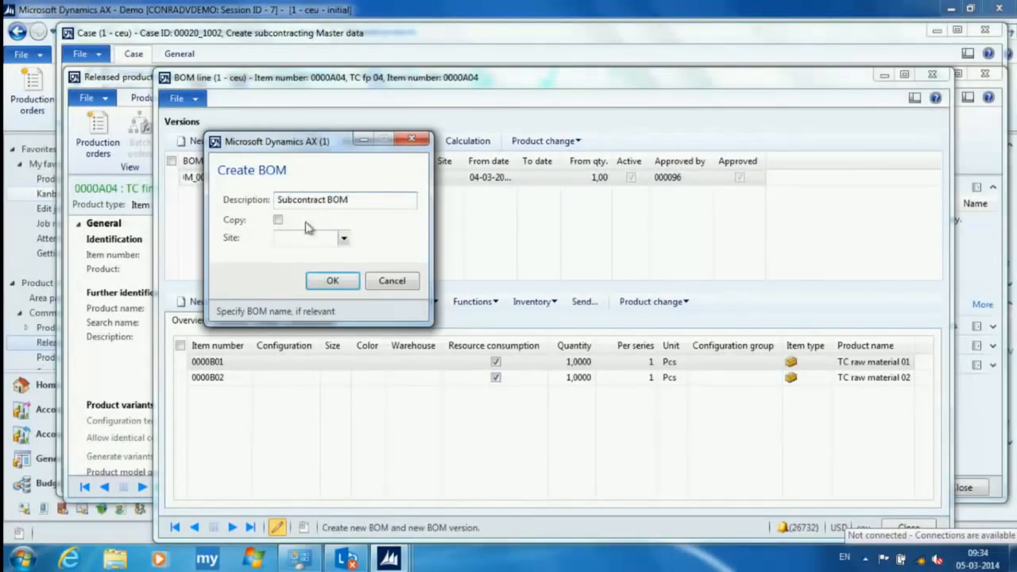
pyautogui.click(334, 281)
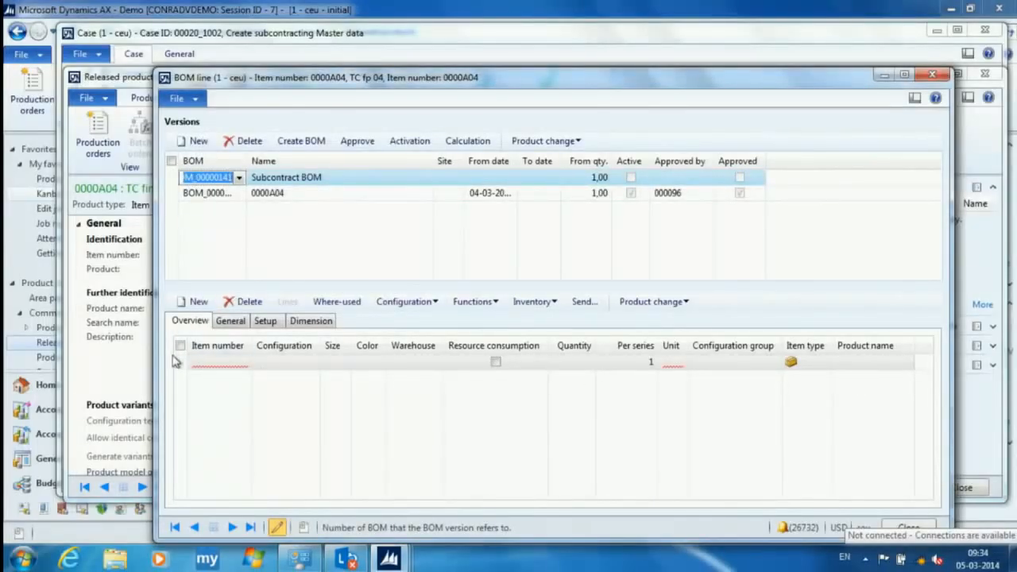
pyautogui.click(197, 361)
pyautogui.click(245, 362)
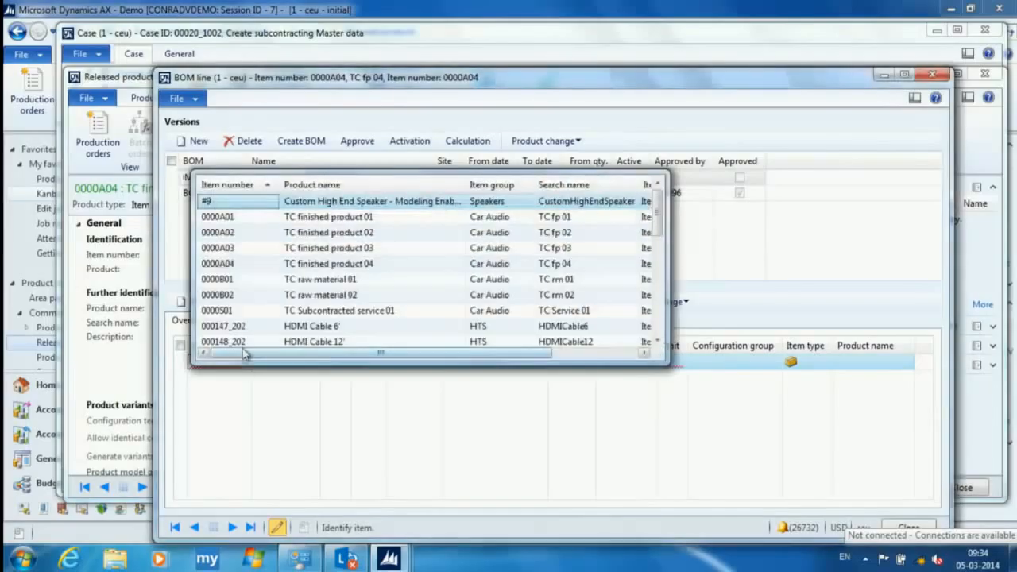
pyautogui.click(232, 282)
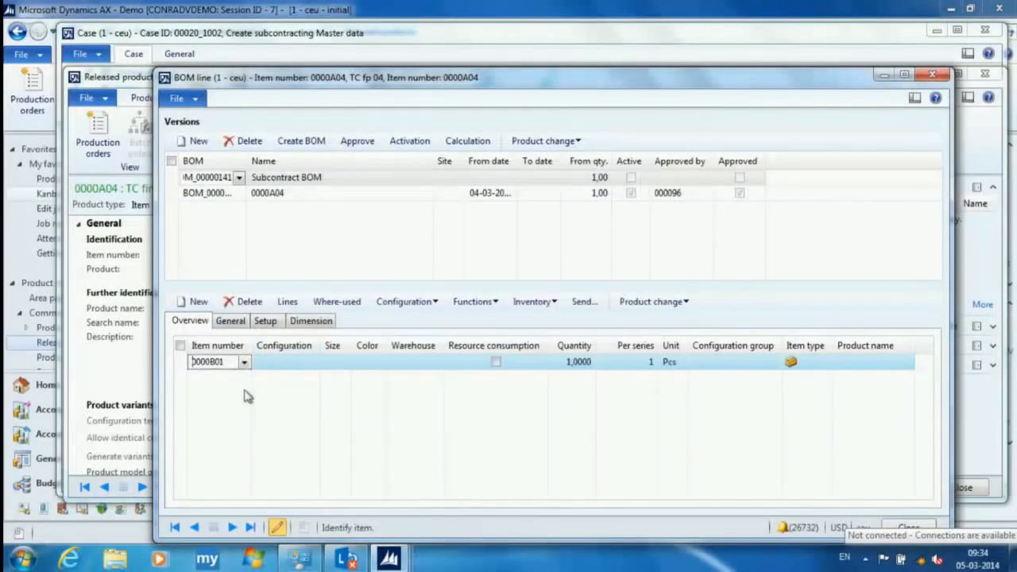
pyautogui.hotkey('ctrl', 'n')
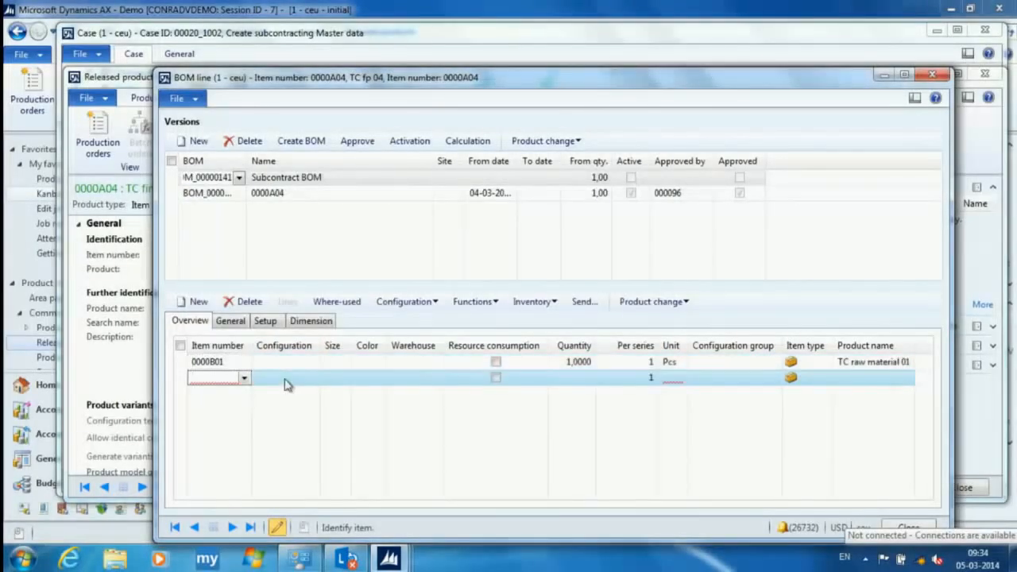
pyautogui.click(245, 378)
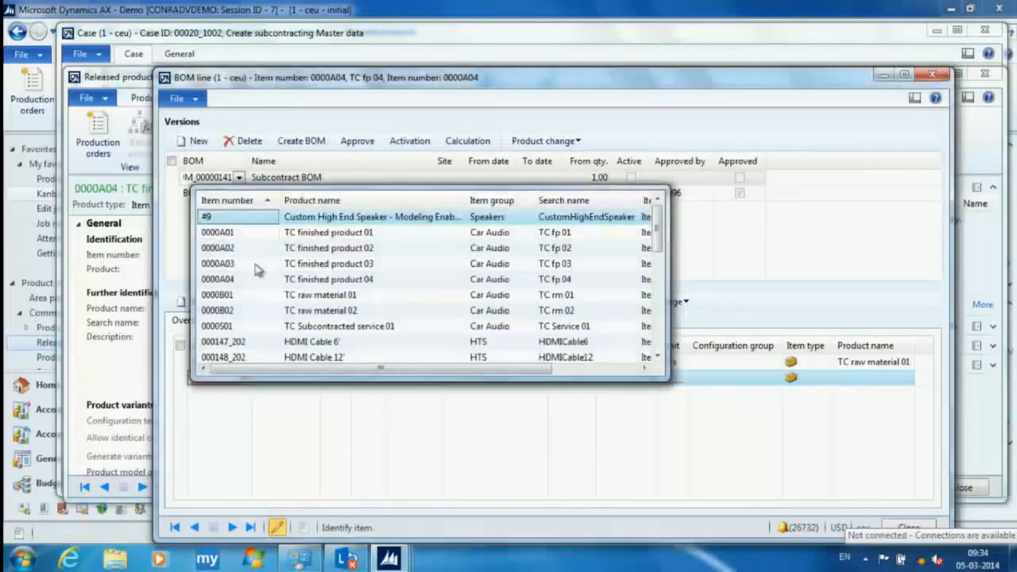
pyautogui.click(232, 311)
pyautogui.hotkey('ctrl', 'n')
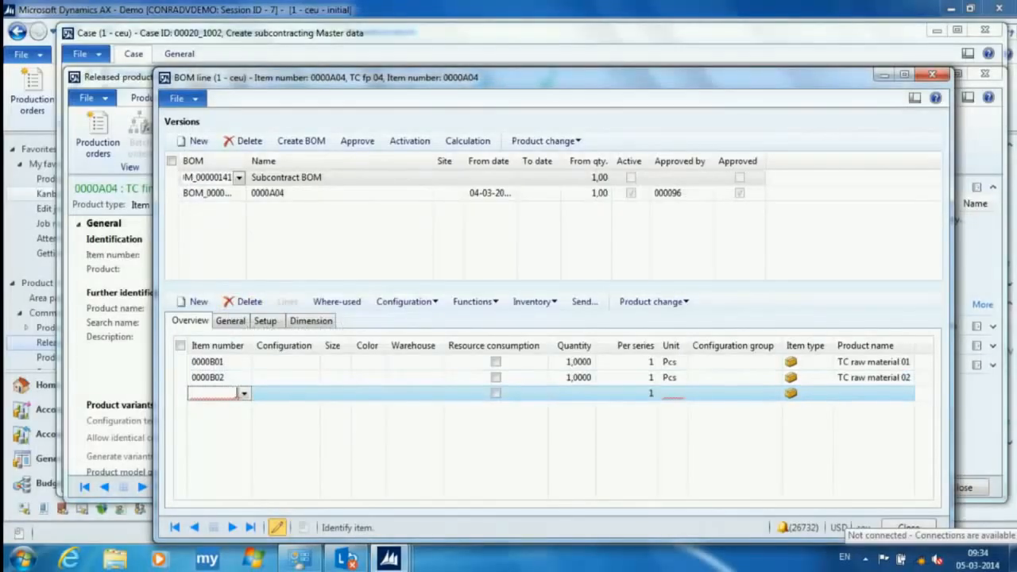
pyautogui.click(245, 394)
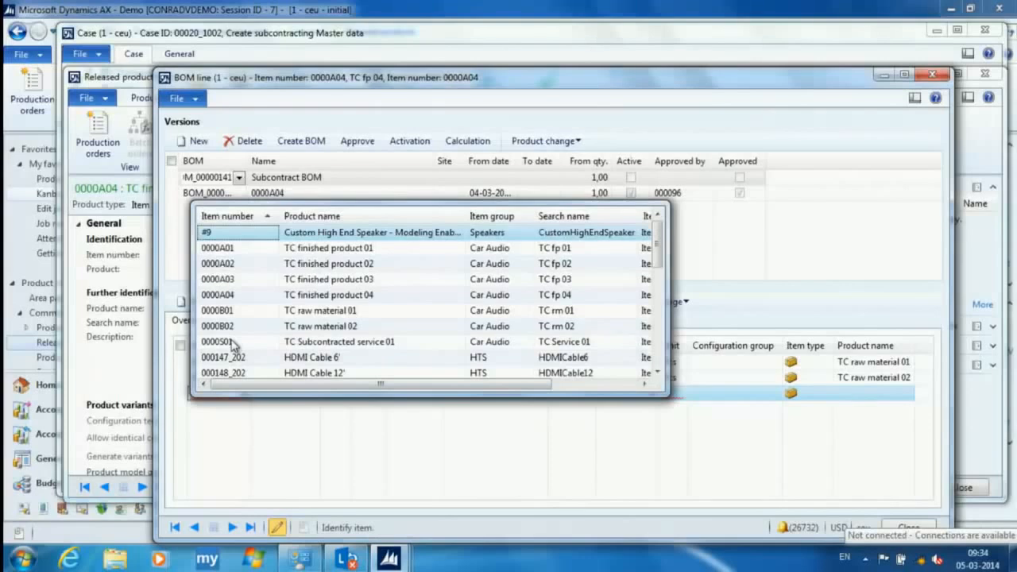
pyautogui.click(230, 342)
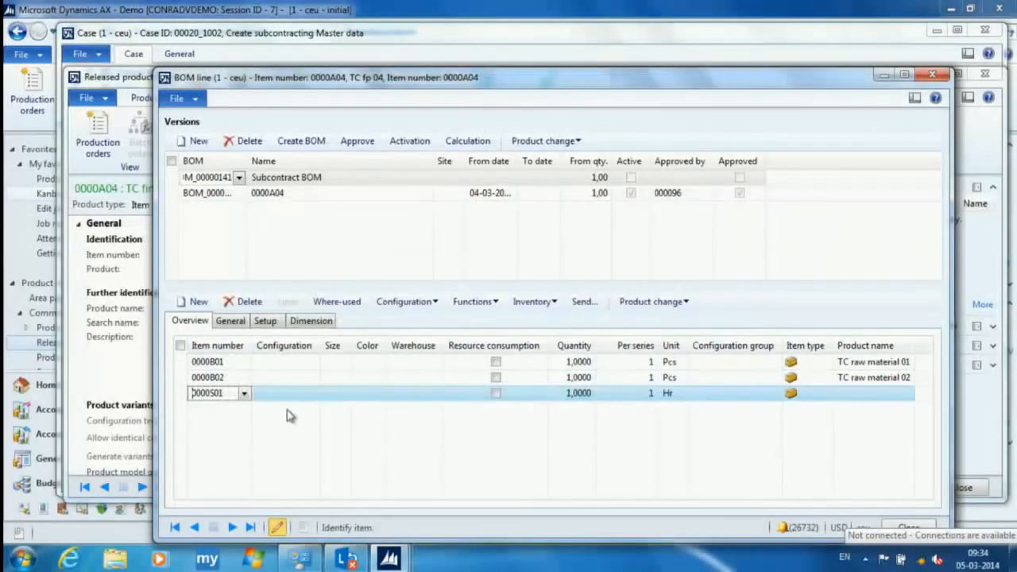
# - Open the product details of BOM item 0000S01 and review its Purchase and General information
pyautogui.rightClick(212, 399)
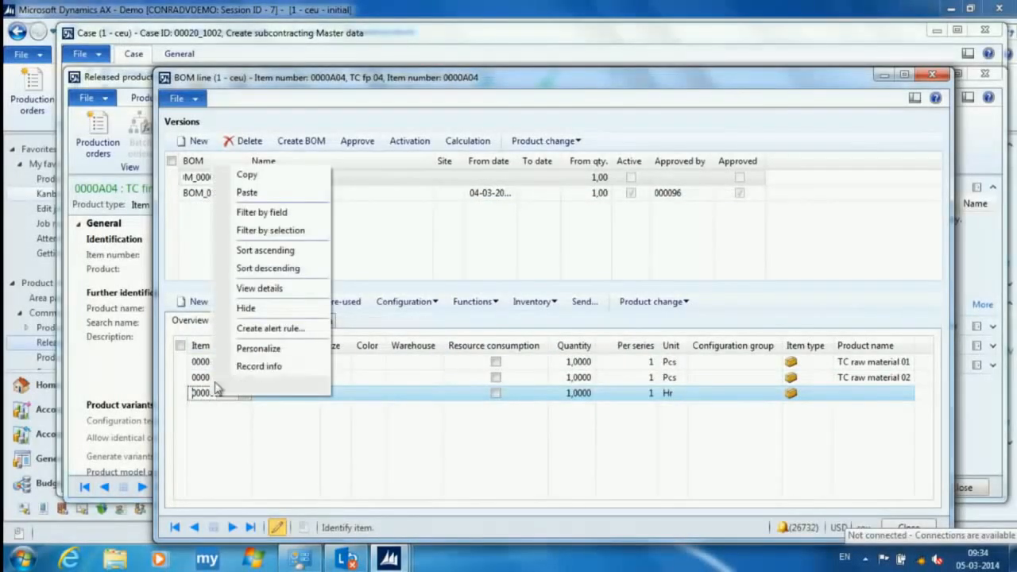
pyautogui.click(270, 290)
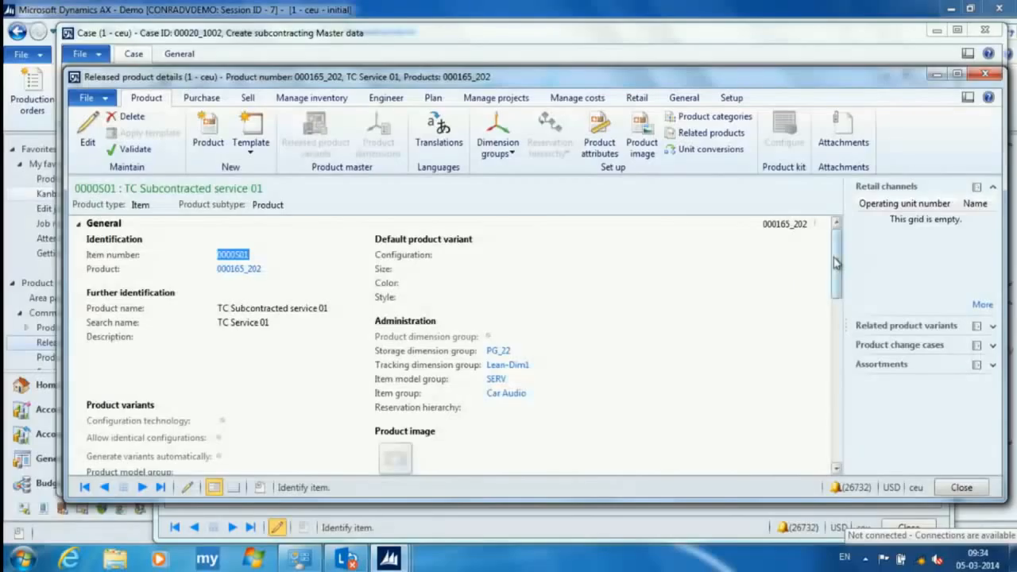
pyautogui.click(571, 225)
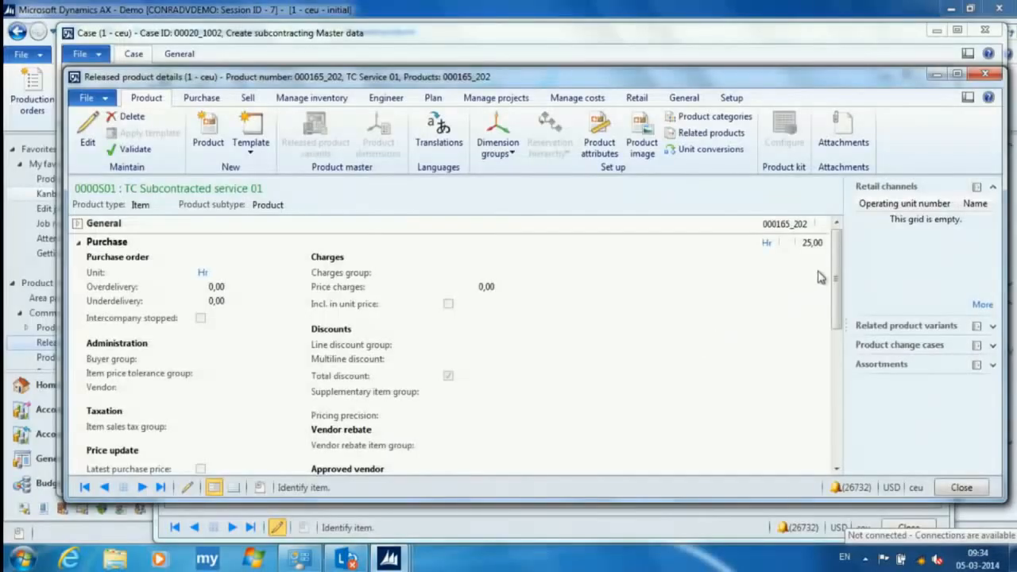
pyautogui.moveTo(836, 277)
pyautogui.mouseDown()
pyautogui.moveTo(832, 320)
pyautogui.moveTo(832, 274)
pyautogui.mouseUp()
pyautogui.click(659, 223)
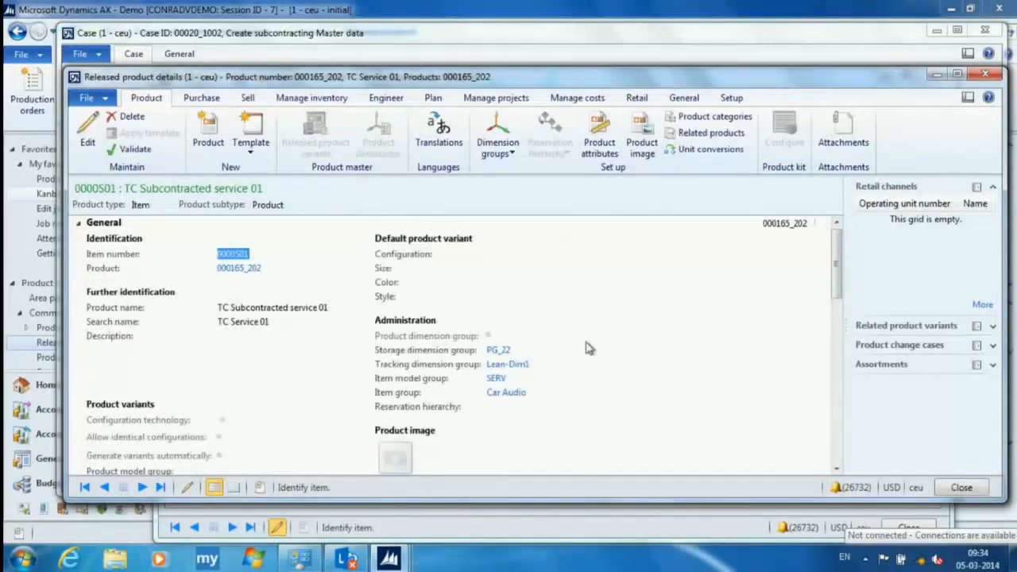
# - Inspect the storage dimension group, item group and item model group of 0000S01, closing each one and returning to the BOM lines
pyautogui.click(498, 351)
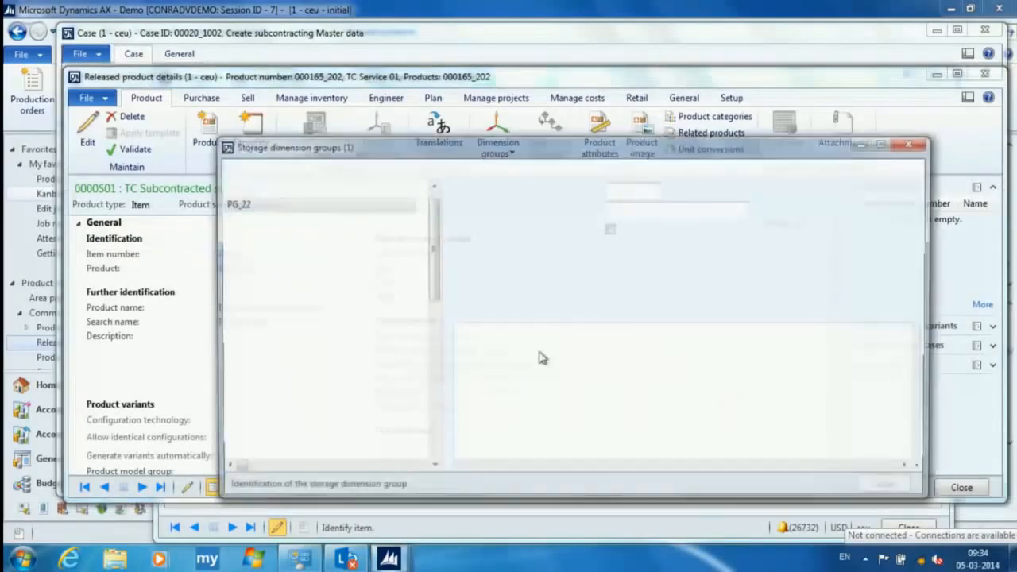
pyautogui.click(913, 143)
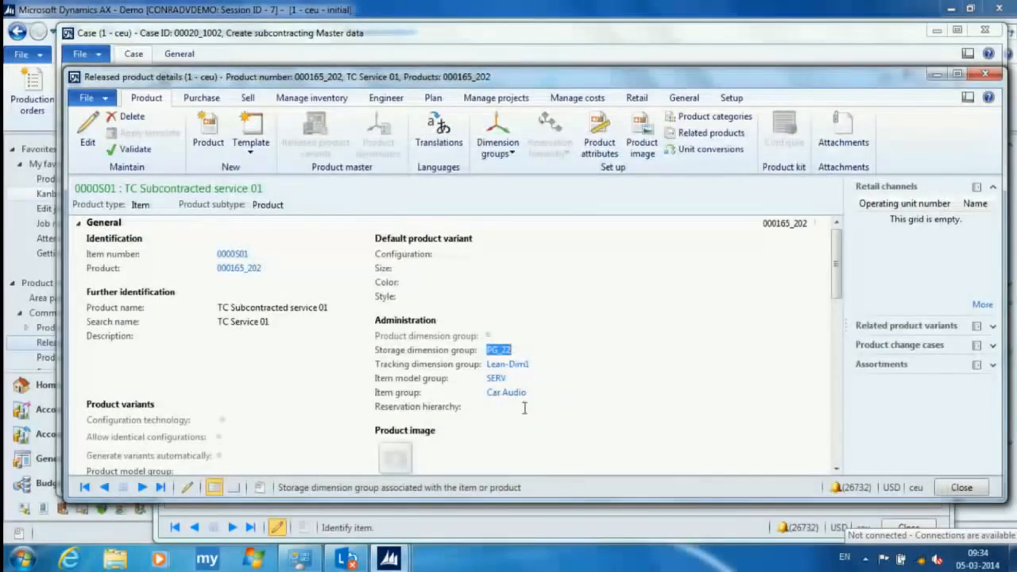
pyautogui.click(507, 393)
pyautogui.click(509, 392)
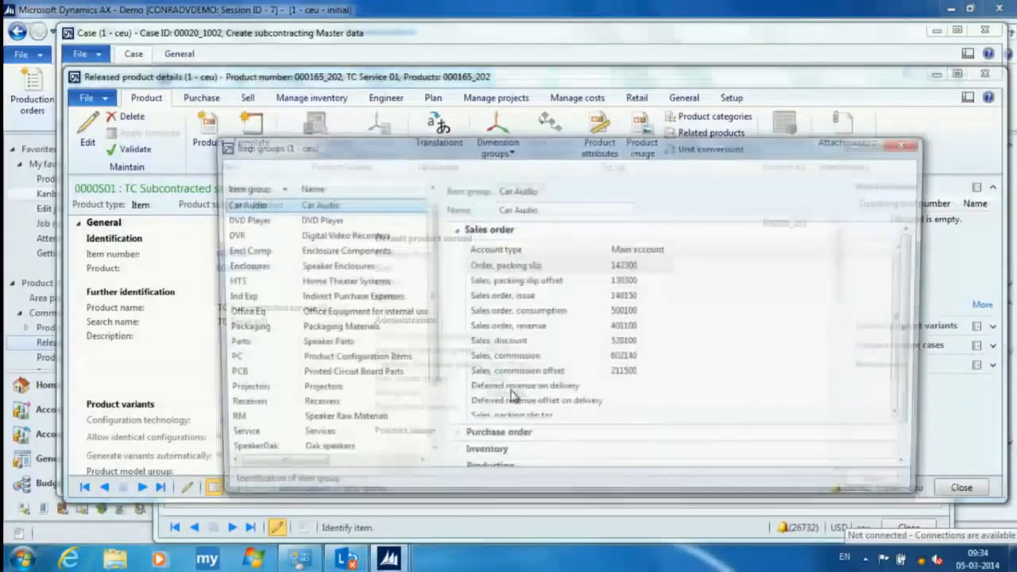
pyautogui.click(910, 144)
pyautogui.click(496, 379)
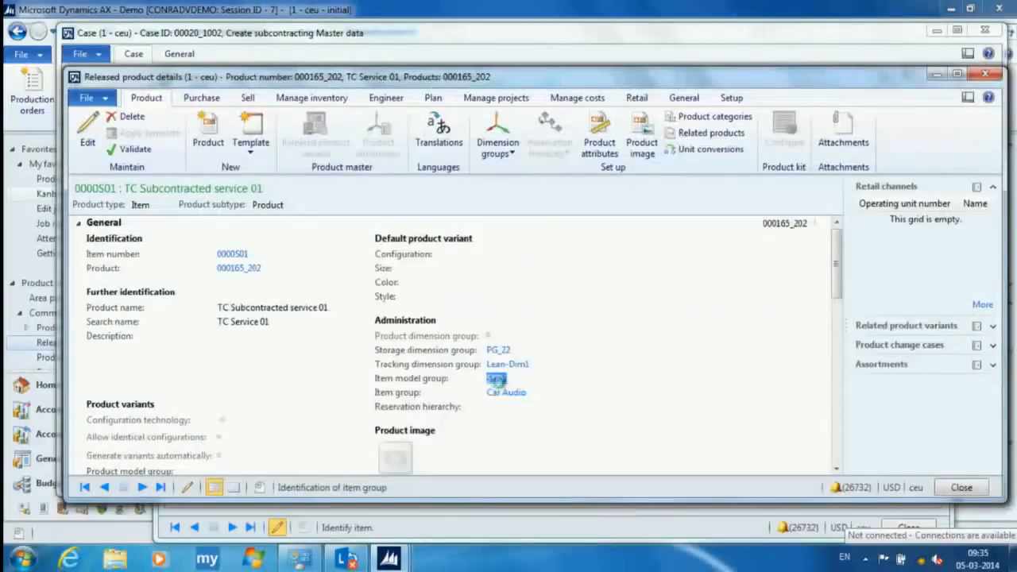
pyautogui.click(495, 379)
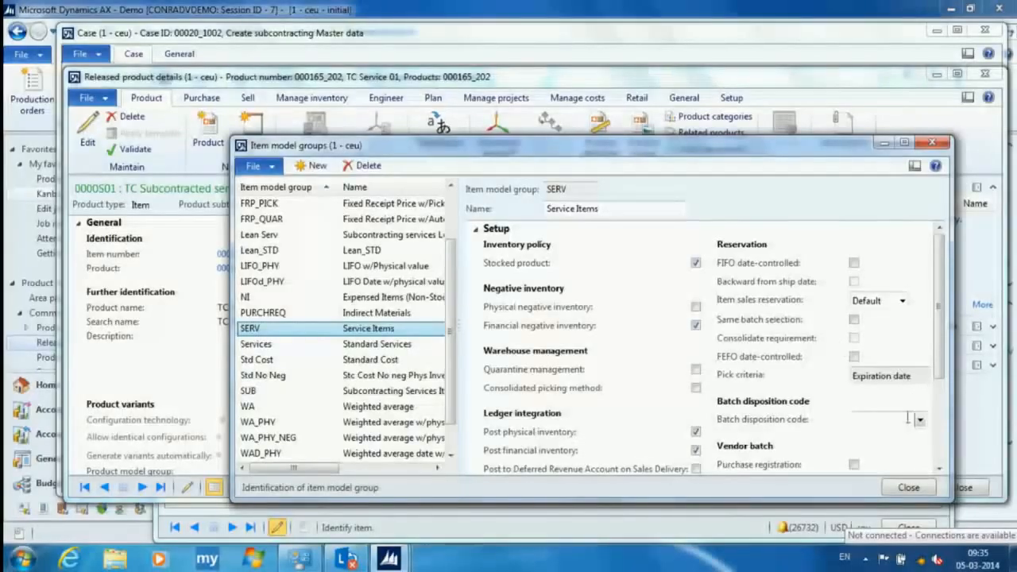
pyautogui.click(918, 488)
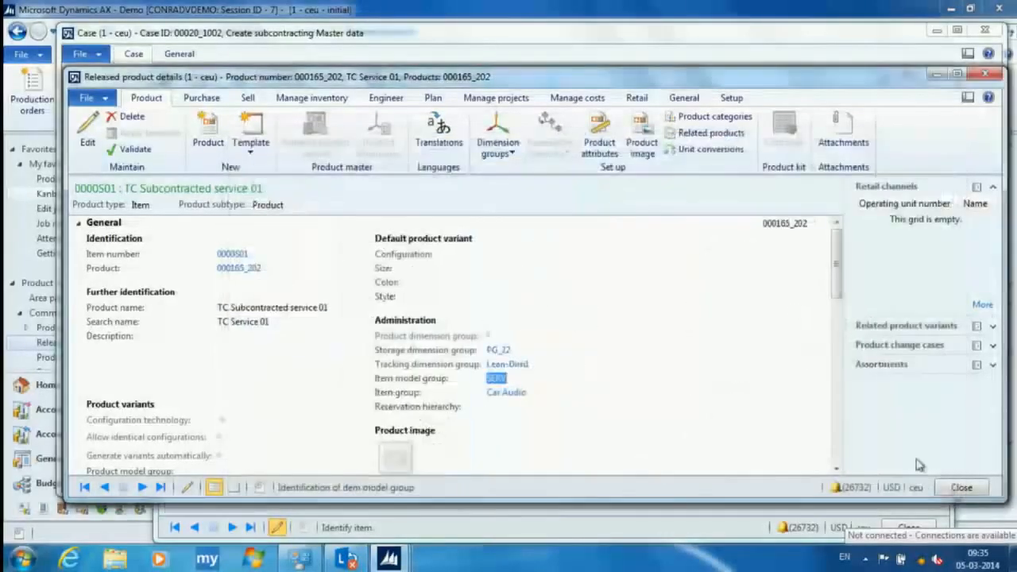
pyautogui.click(976, 490)
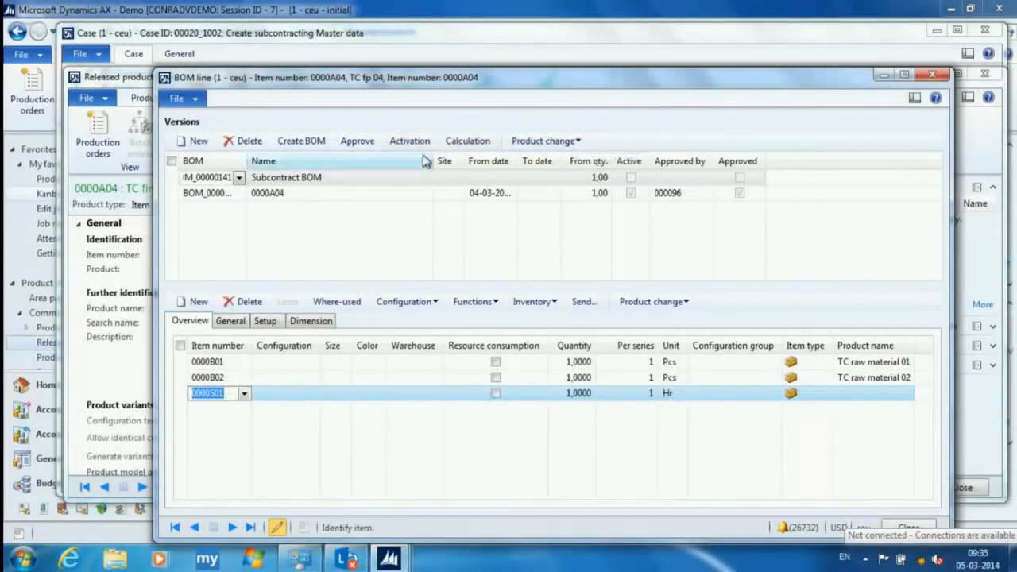
# - Associate the Subcontract BOM version with case "Create subcontracting Master data", log it as "Created subcontracting BOM", and close the BOM lines
pyautogui.click(568, 142)
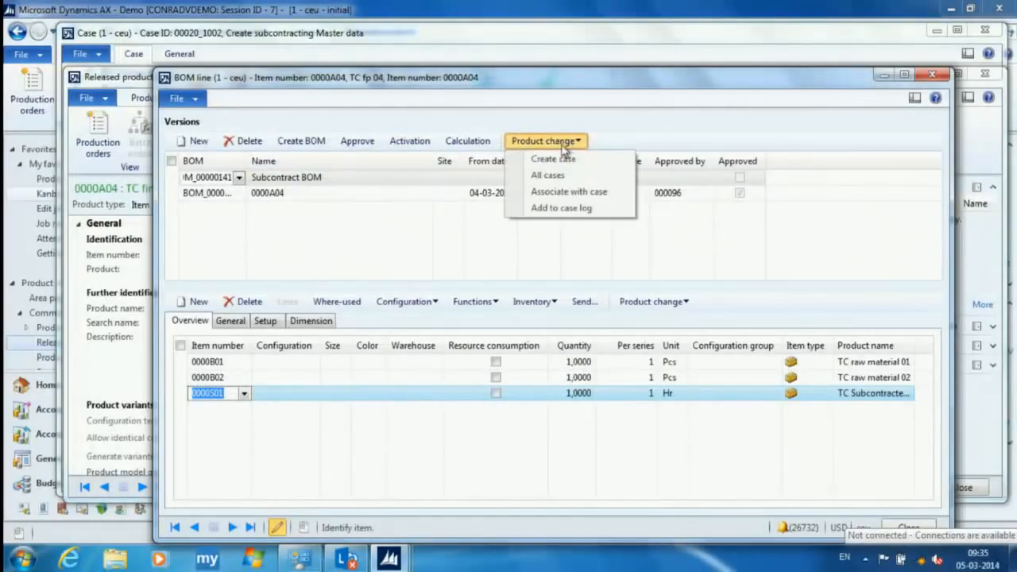
pyautogui.click(568, 192)
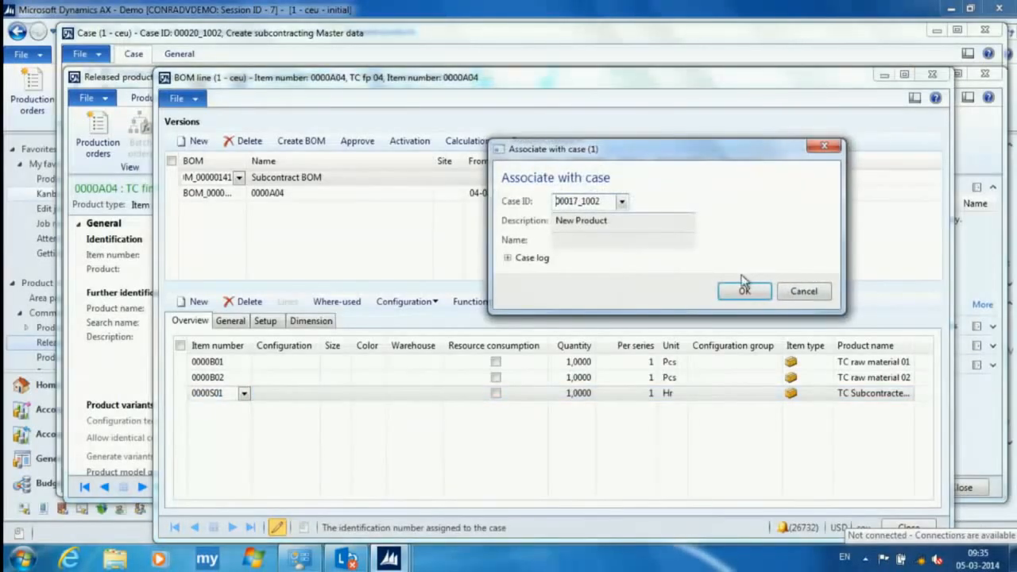
pyautogui.click(509, 258)
pyautogui.click(558, 279)
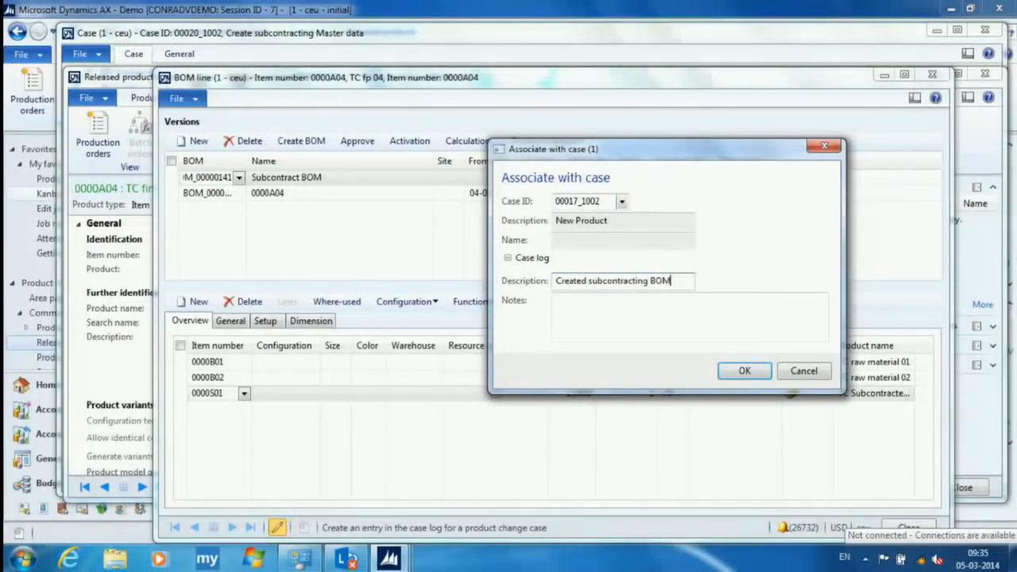
pyautogui.click(742, 371)
pyautogui.click(430, 371)
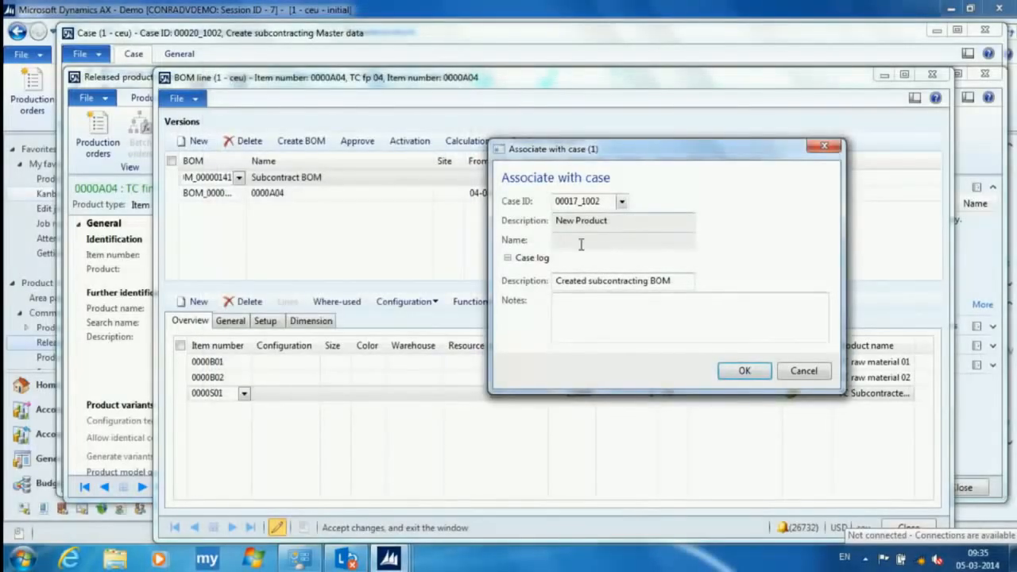
pyautogui.click(622, 201)
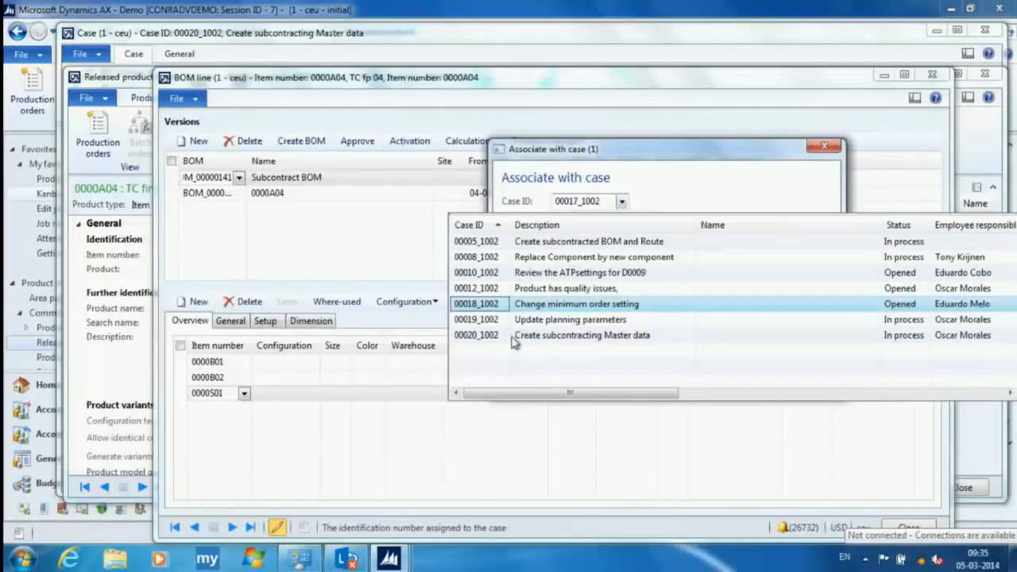
pyautogui.click(539, 340)
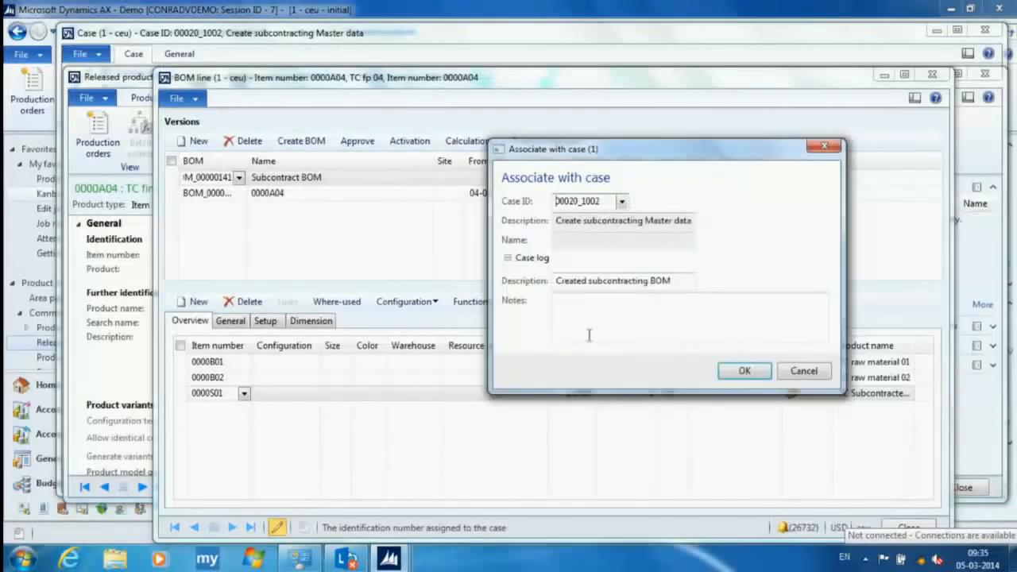
pyautogui.click(742, 371)
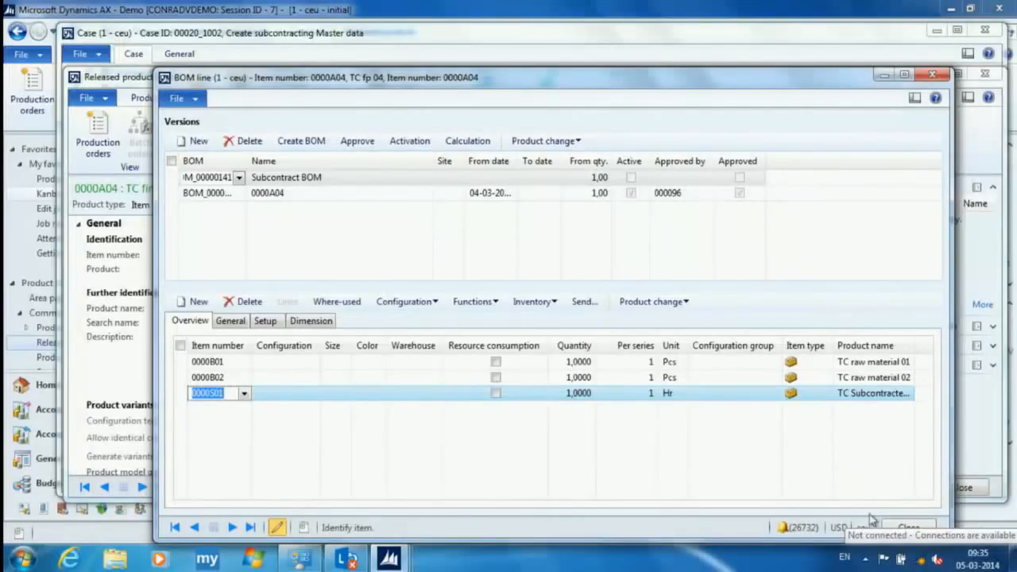
pyautogui.click(909, 527)
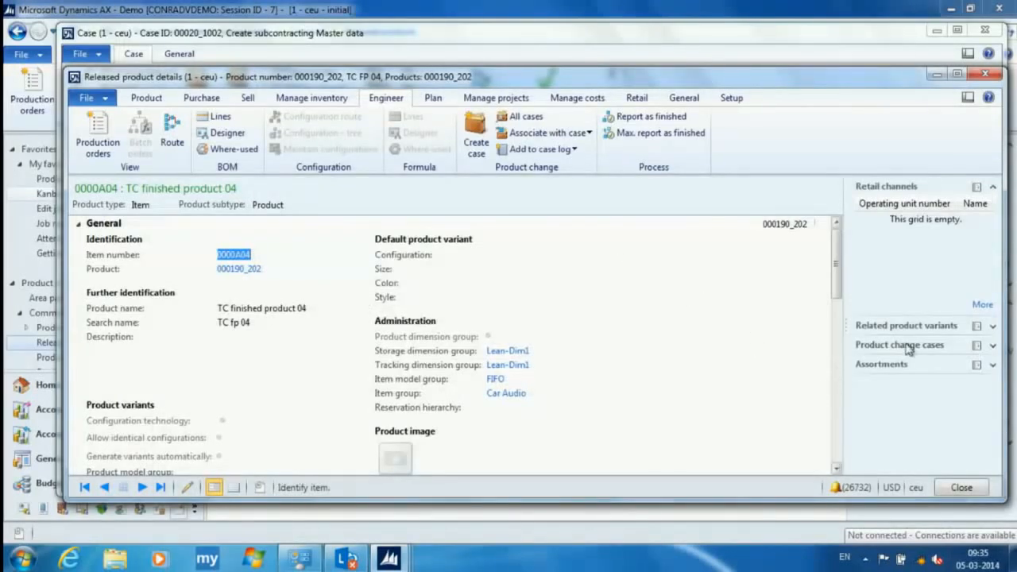
# - Open the product change case "Create subcontracting Master data" from 0000A04, examine the activities under its Create BOM and Routes stage, and close the process view
pyautogui.click(991, 350)
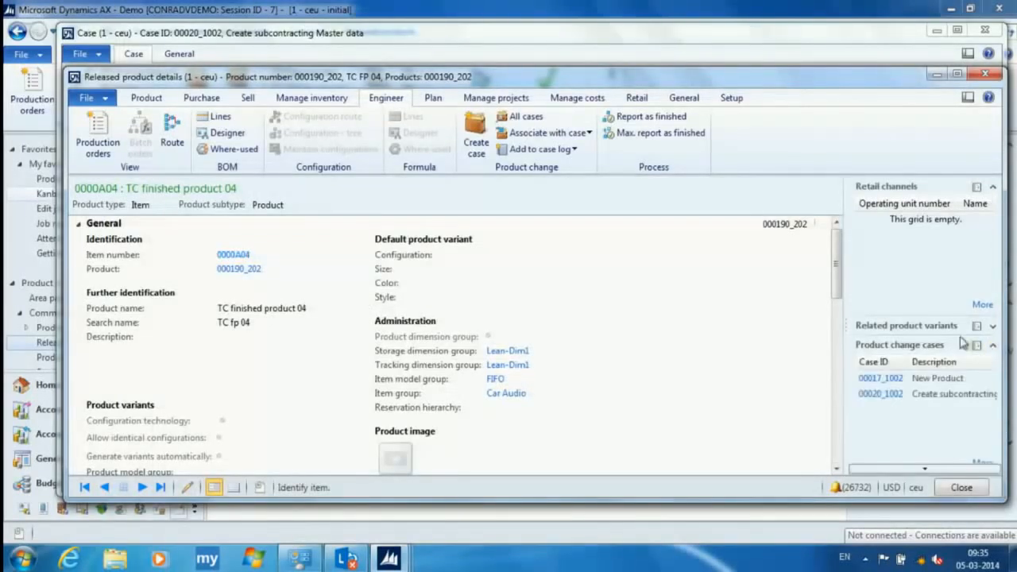
pyautogui.click(880, 394)
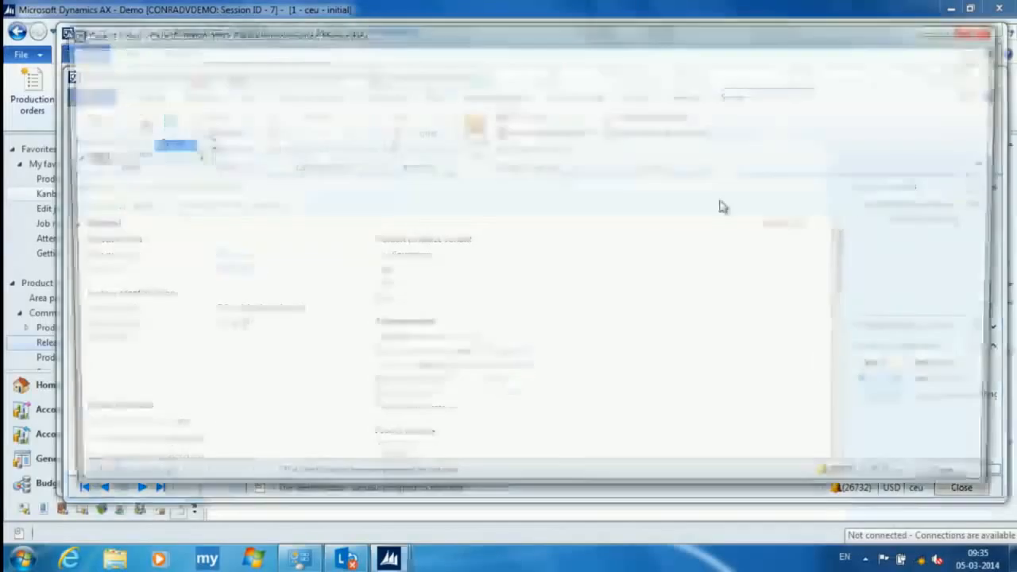
pyautogui.click(316, 74)
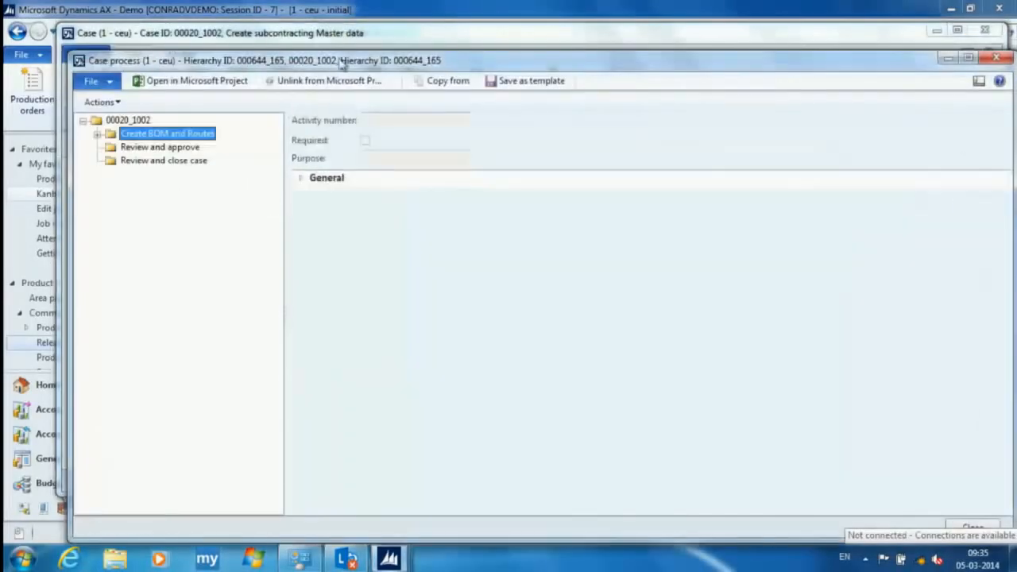
pyautogui.click(98, 134)
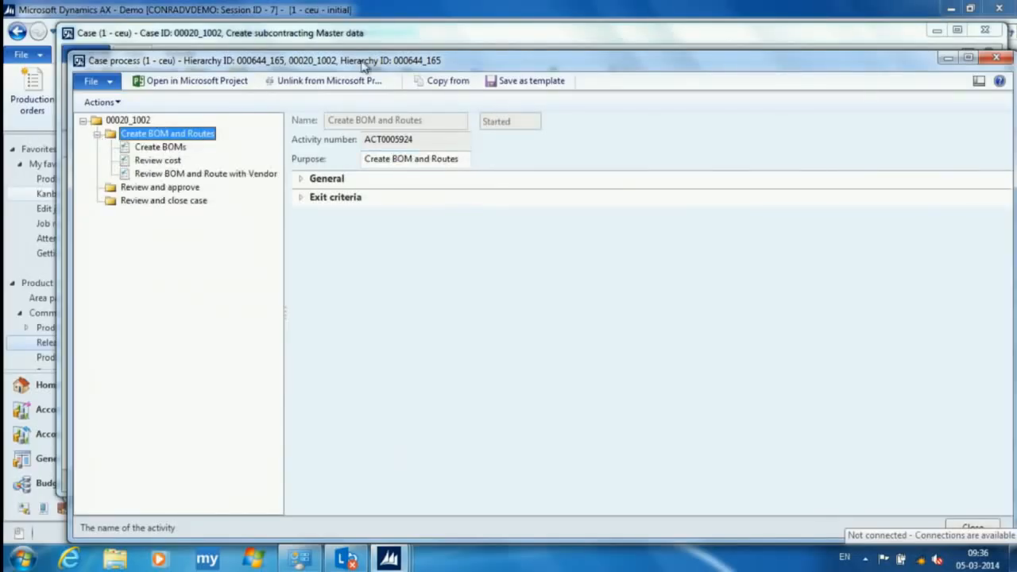
pyautogui.click(996, 58)
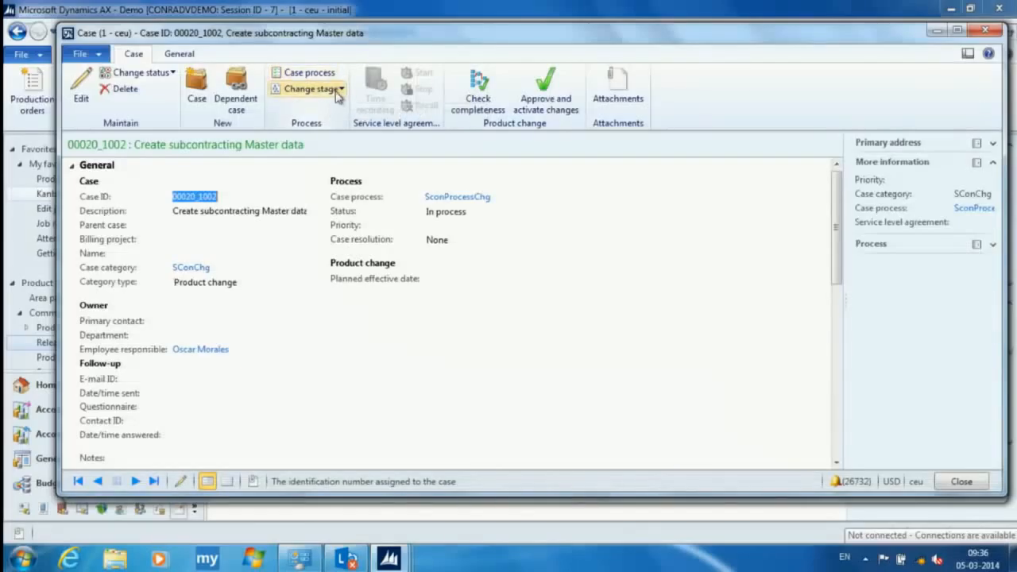
# - View the activities of the case "Create subcontracting Master data" and set the Create BOMs task as complete
pyautogui.click(182, 55)
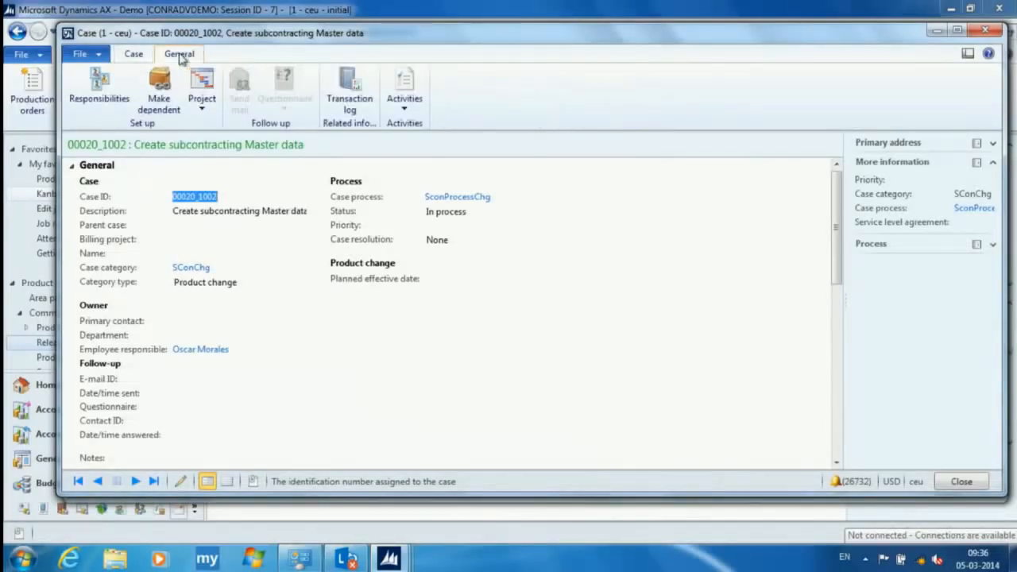
pyautogui.click(404, 91)
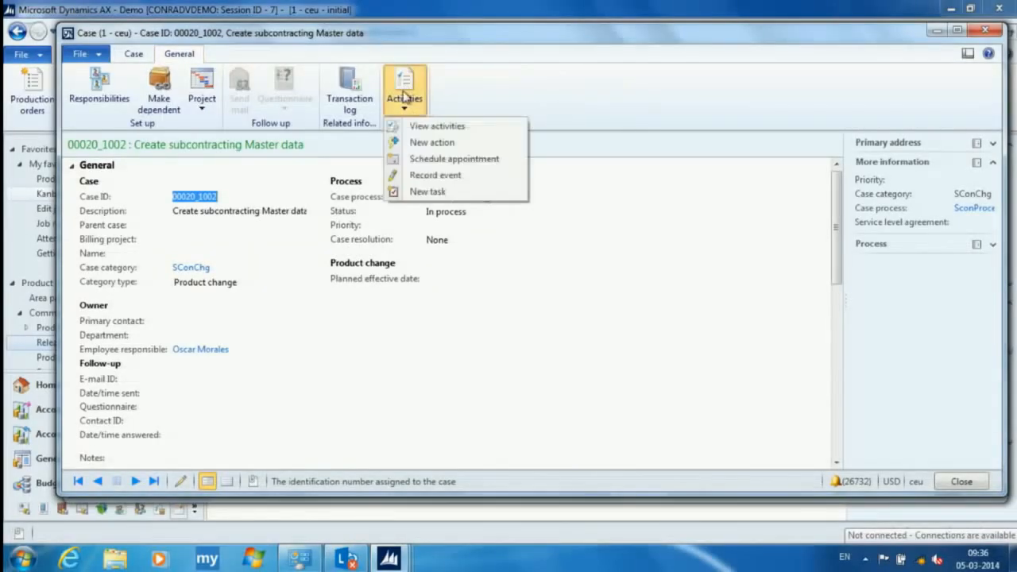
pyautogui.click(459, 130)
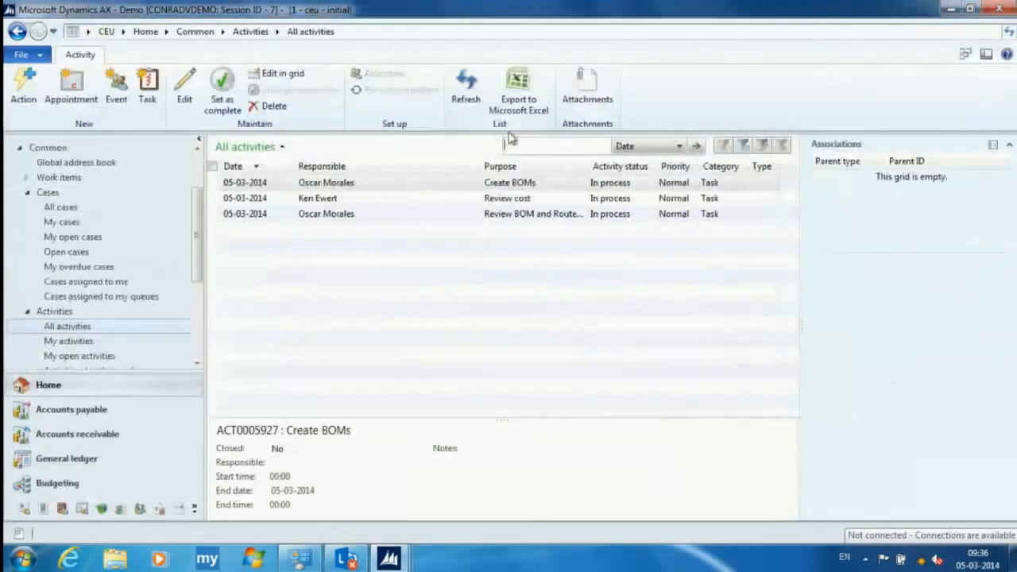
pyautogui.click(213, 183)
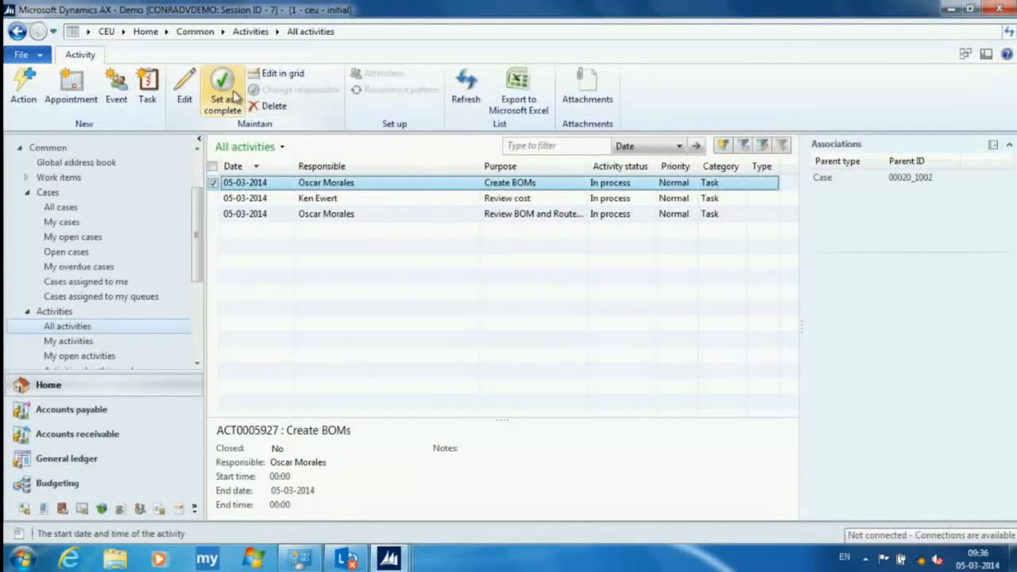
pyautogui.click(223, 89)
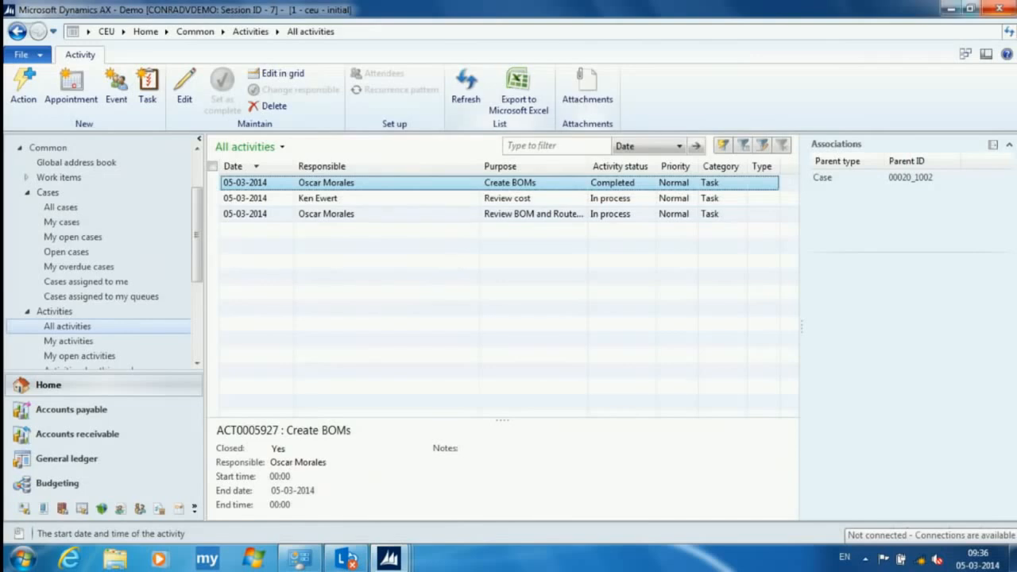
# - Close and restart Microsoft Dynamics AX, dismissing the time zone mismatch notice
pyautogui.click(1003, 9)
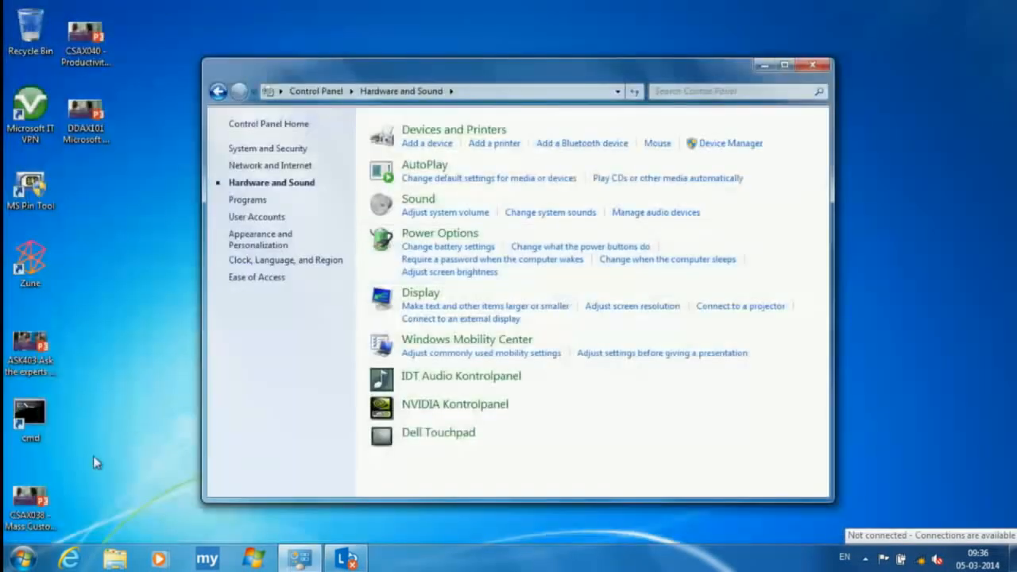
pyautogui.click(23, 558)
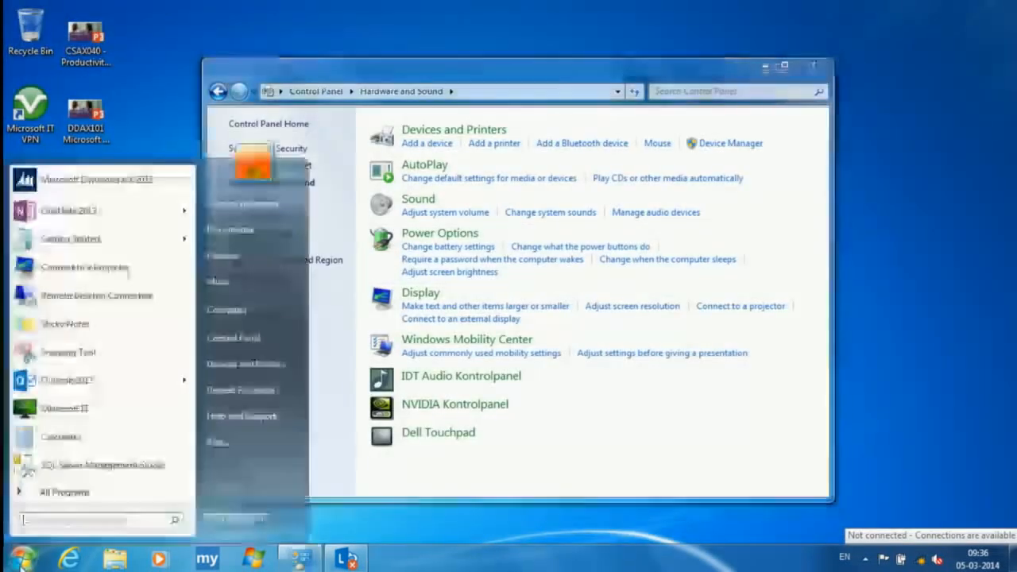
pyautogui.click(107, 181)
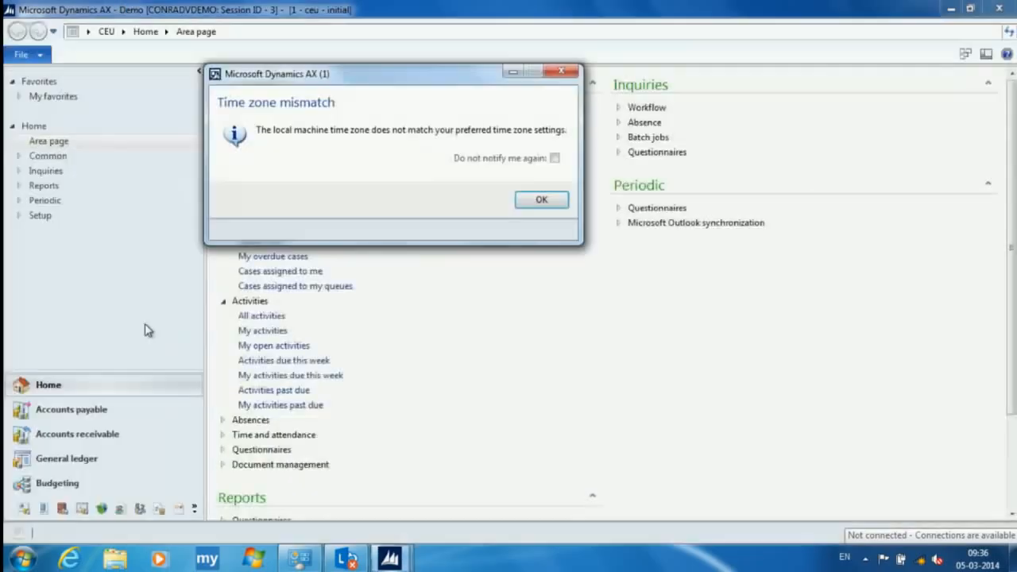
pyautogui.click(528, 199)
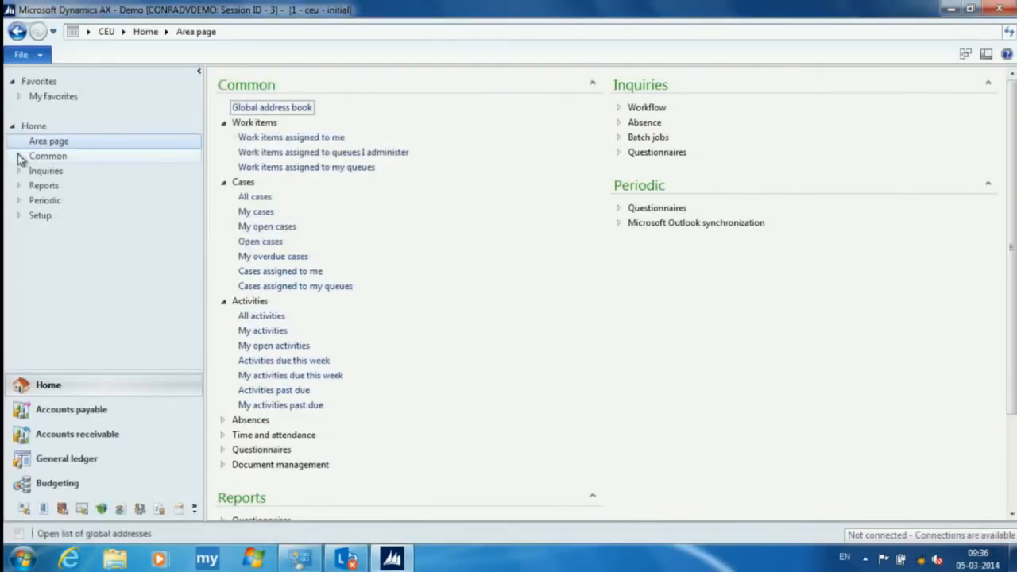
# - Open the list of open cases in the Home area
pyautogui.click(18, 157)
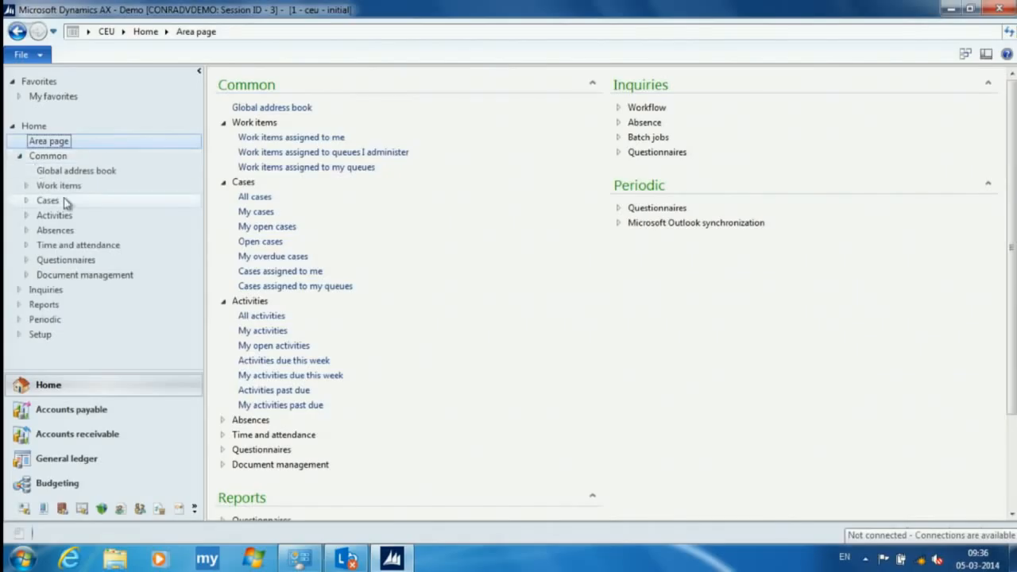
pyautogui.click(27, 201)
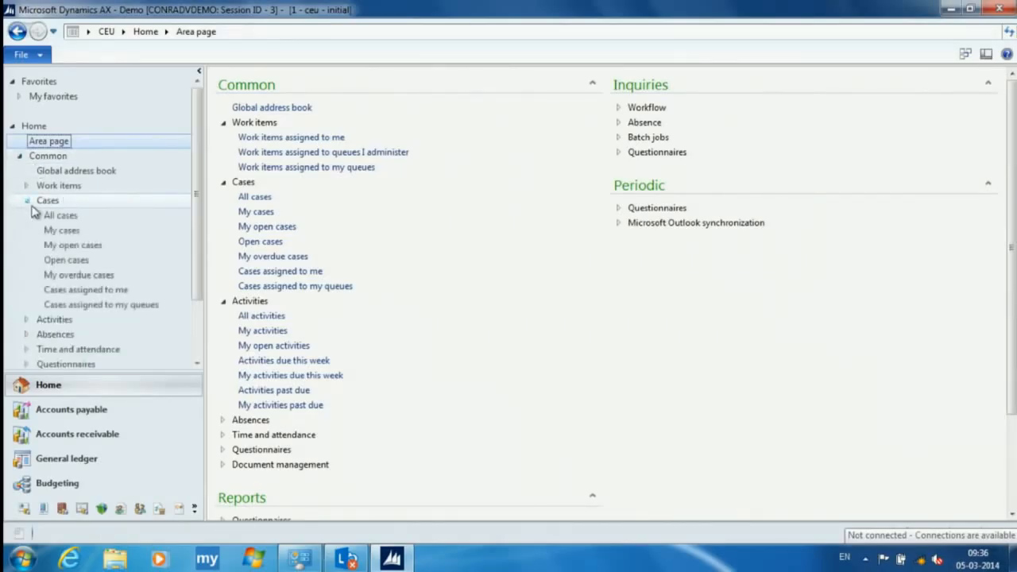
pyautogui.click(81, 261)
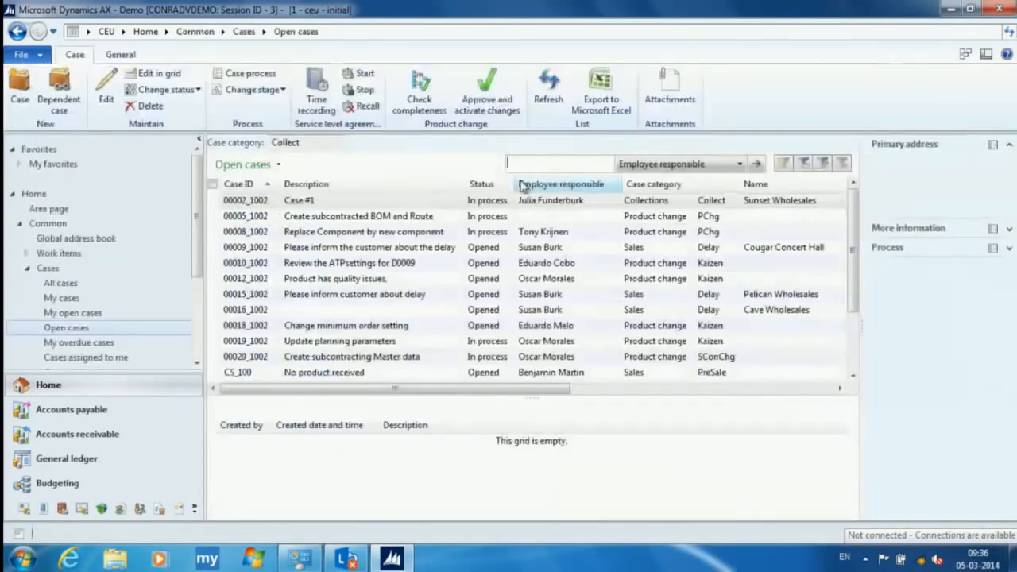
# - Open the case "Create subcontracted BOM and Route", review its associations, and close it
pyautogui.click(246, 217)
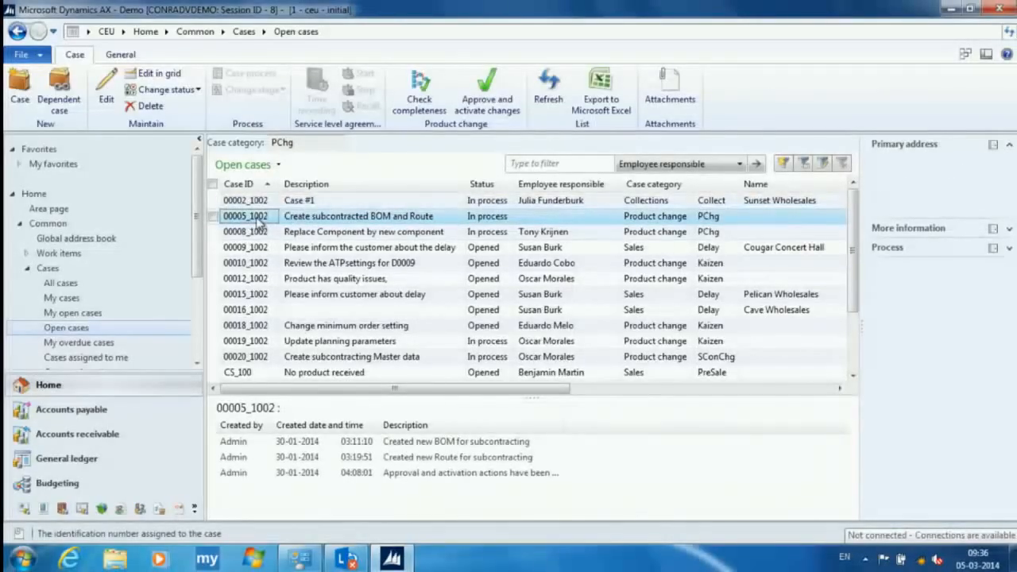
pyautogui.doubleClick(254, 216)
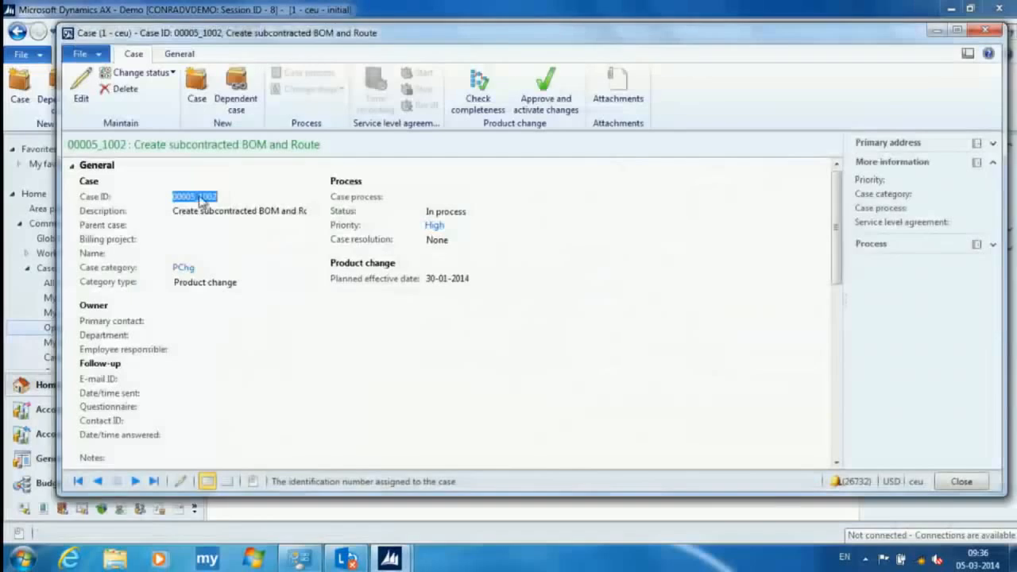
pyautogui.click(69, 166)
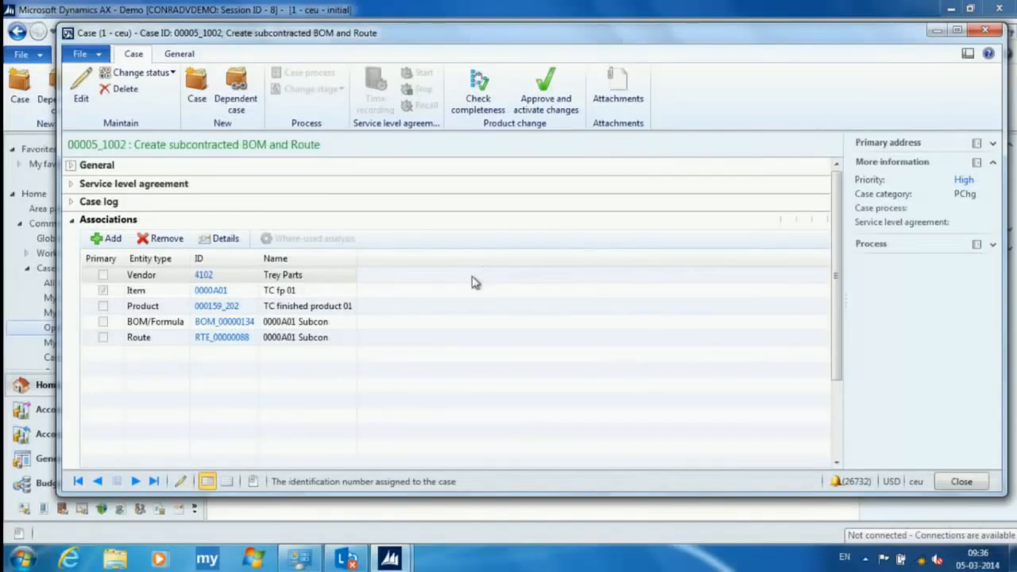
pyautogui.click(988, 31)
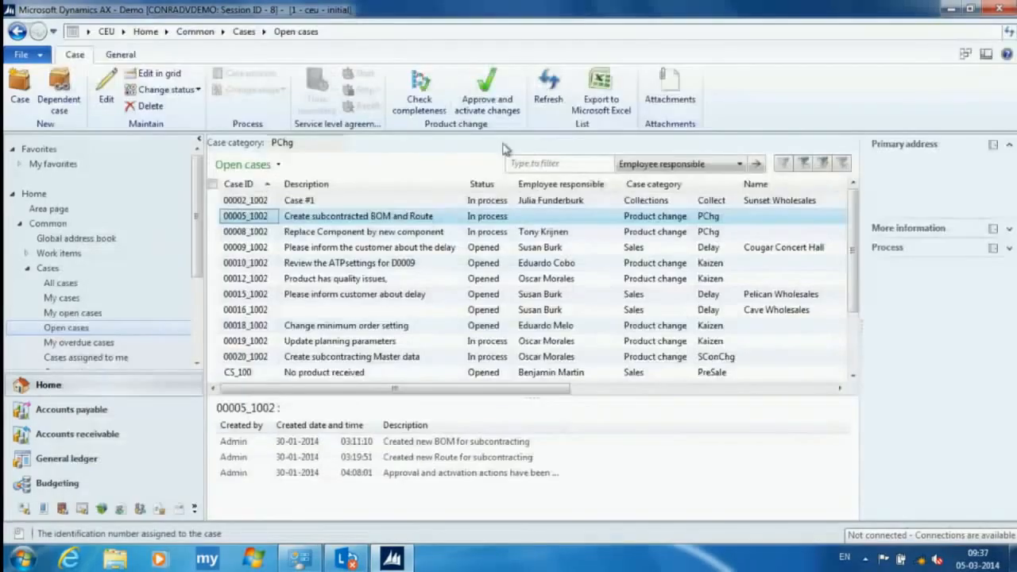
# - Compare the log entries of "Create subcontracting Master data" and "Create subcontracted BOM and Route" in the open cases list
pyautogui.scroll(-1, 290, 228)
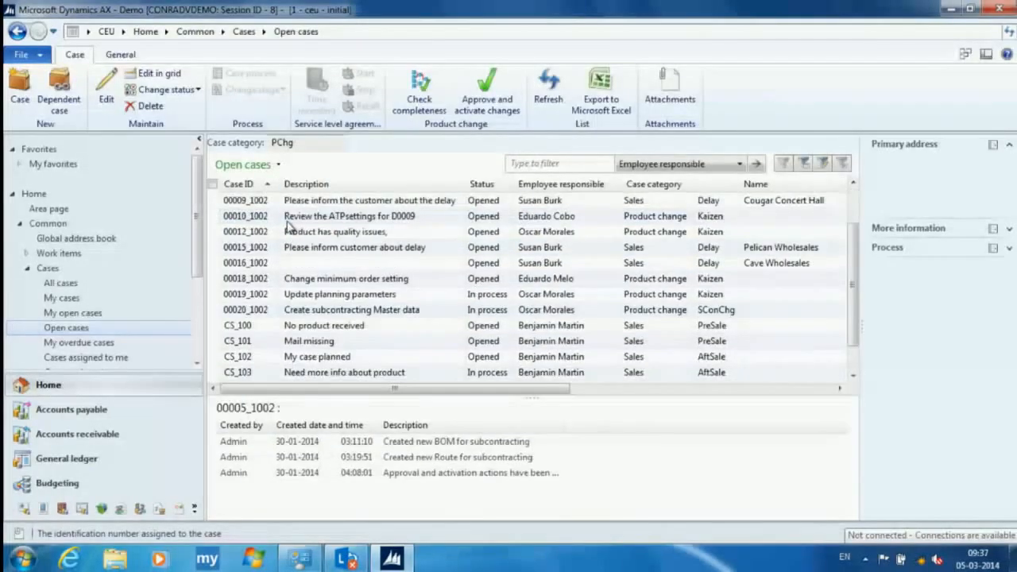
pyautogui.click(311, 310)
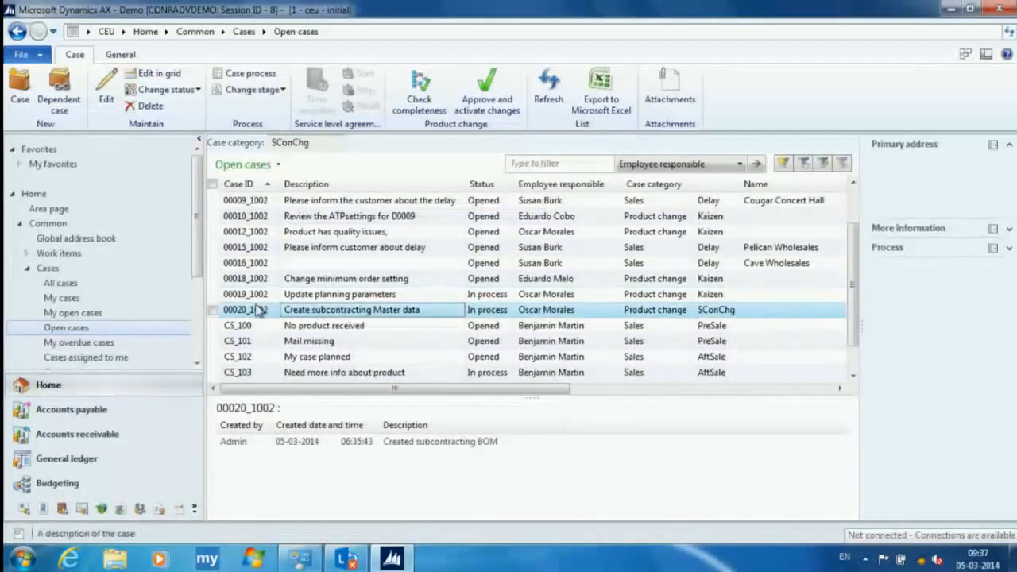
pyautogui.scroll(1, 261, 204)
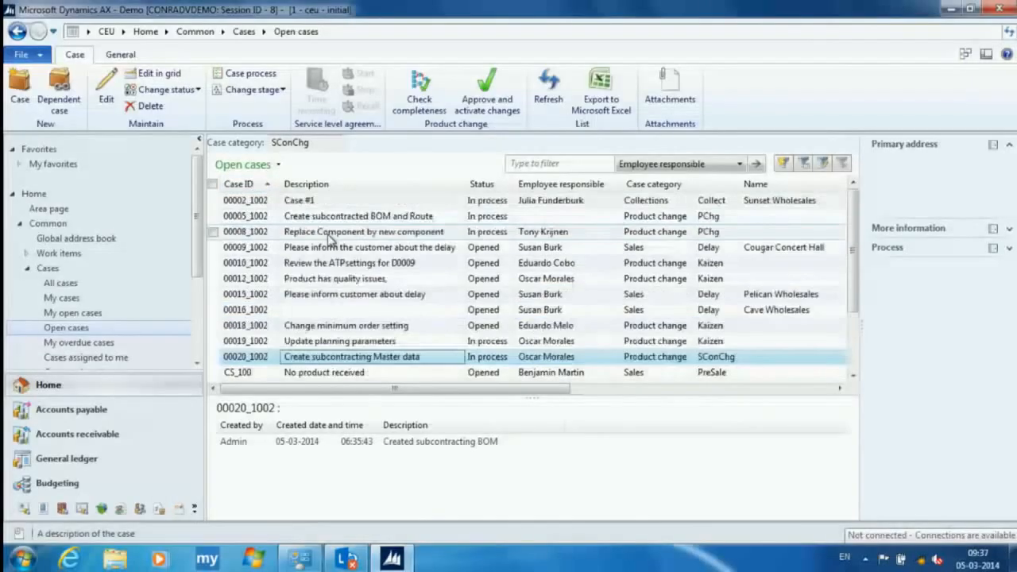
pyautogui.click(260, 218)
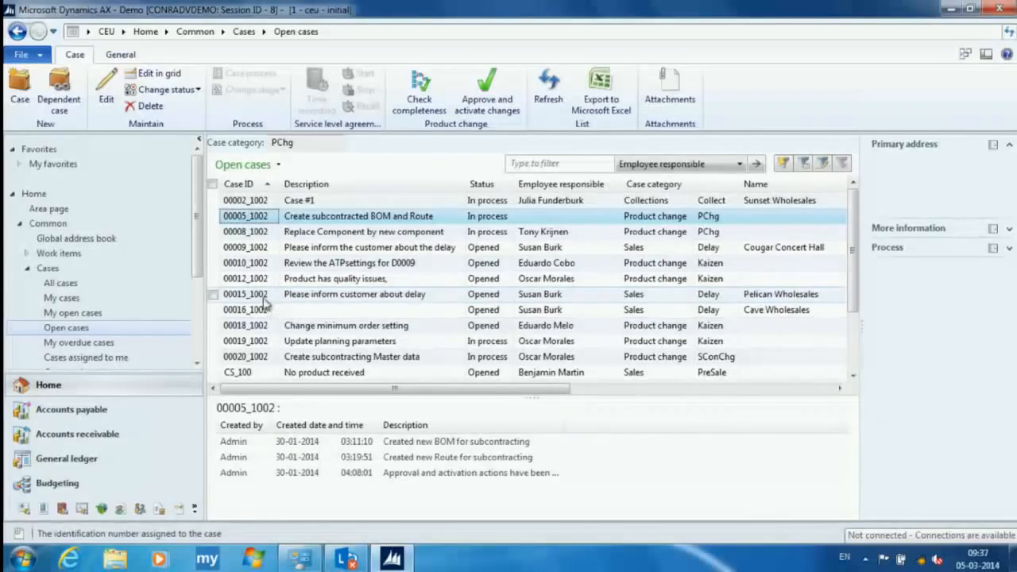
# - Open the case "Create subcontracting Master data" and show its associations
pyautogui.click(234, 357)
pyautogui.doubleClick(234, 356)
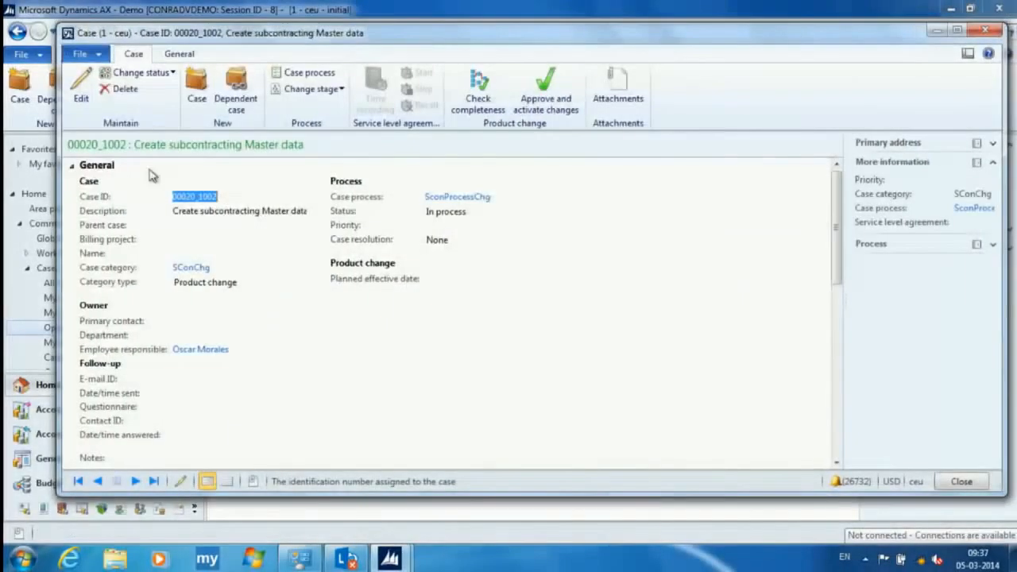
pyautogui.click(71, 167)
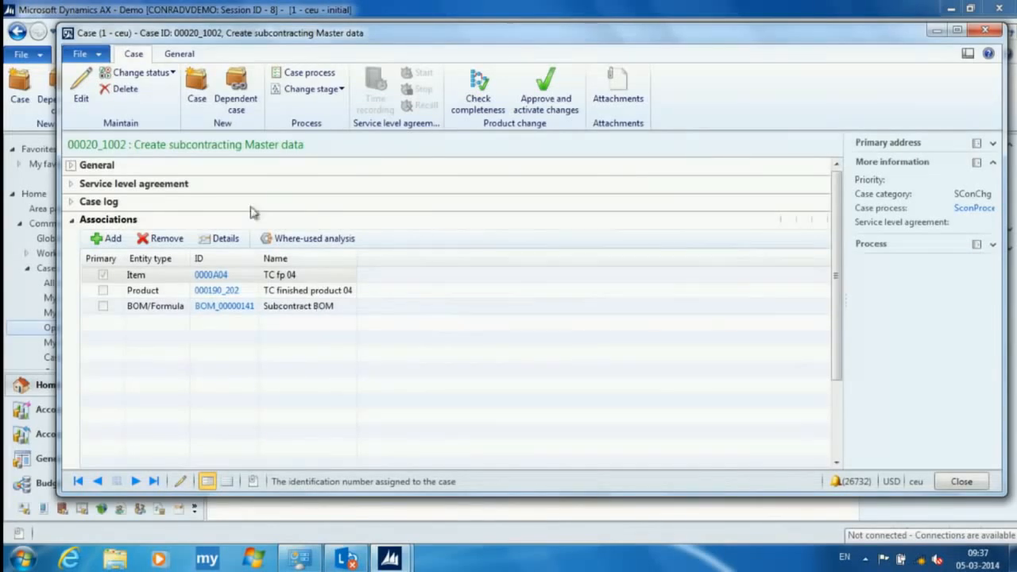
# - Open the product details of associated item 0000A04 and bring up its route versions
pyautogui.click(213, 275)
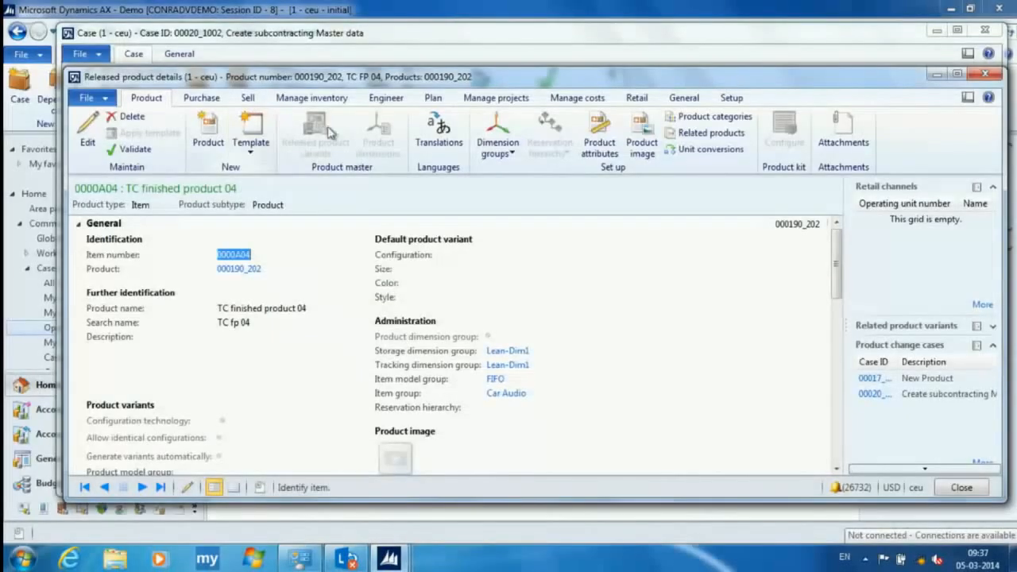
pyautogui.click(389, 100)
pyautogui.click(173, 131)
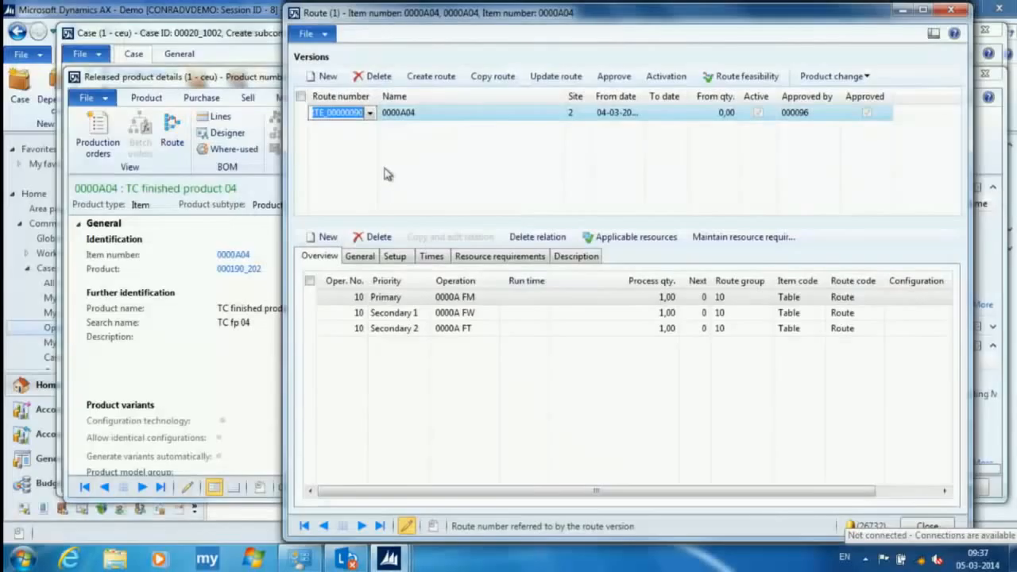
# - Create a route for 0000A04 described as "Subcontracted vendor" and set its site to 2
pyautogui.click(429, 79)
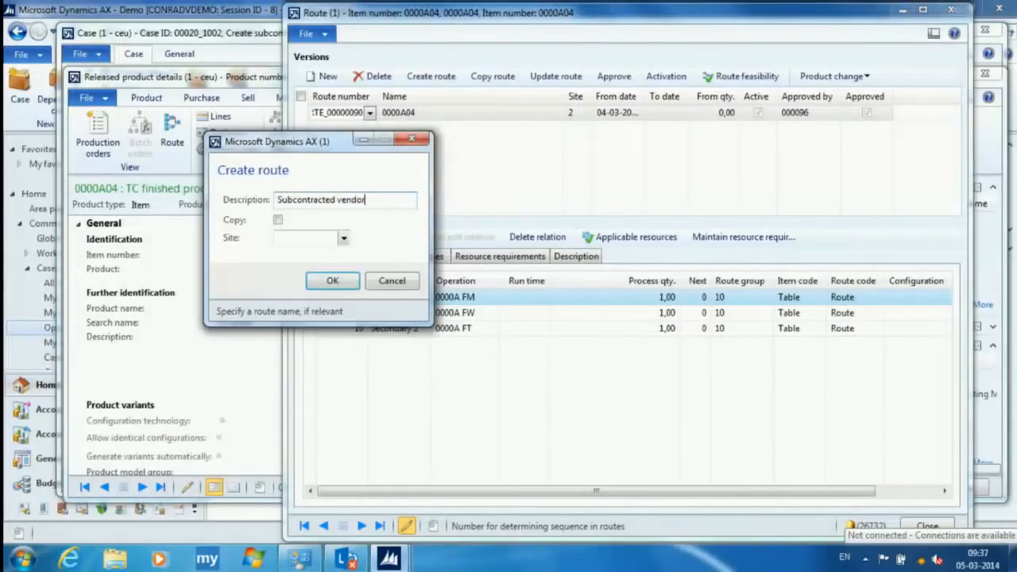
pyautogui.click(333, 280)
pyautogui.click(429, 371)
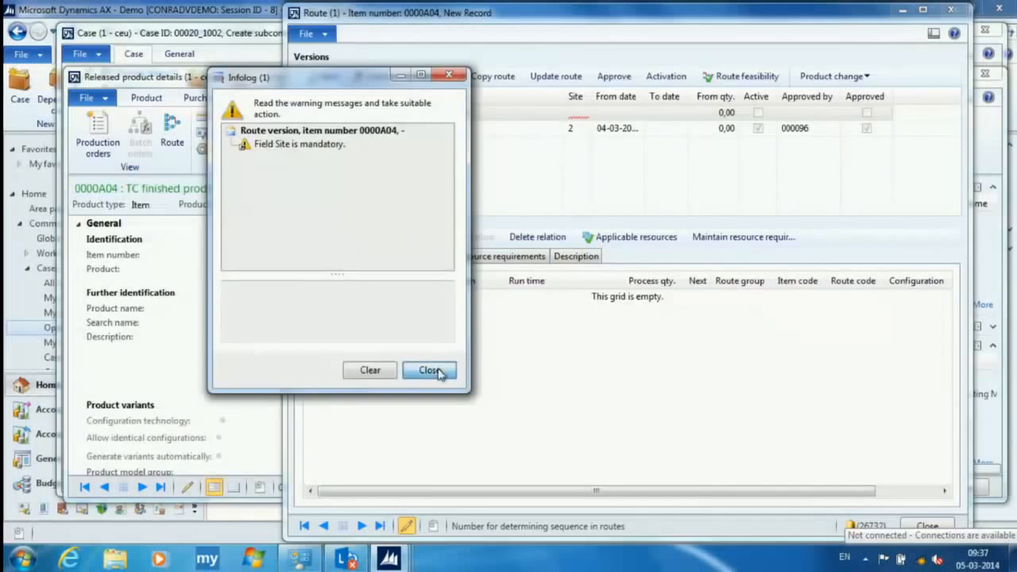
pyautogui.click(578, 115)
pyautogui.write('2')
pyautogui.press('Tab')
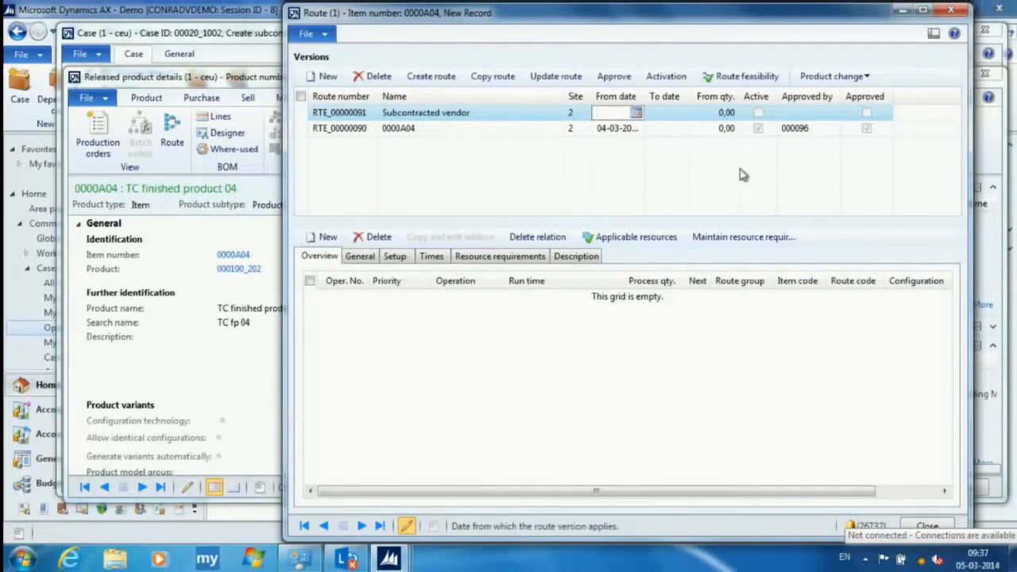
# - Add operation number 10 to the "Subcontracted vendor" route and set its operation to 0000A FM
pyautogui.click(329, 238)
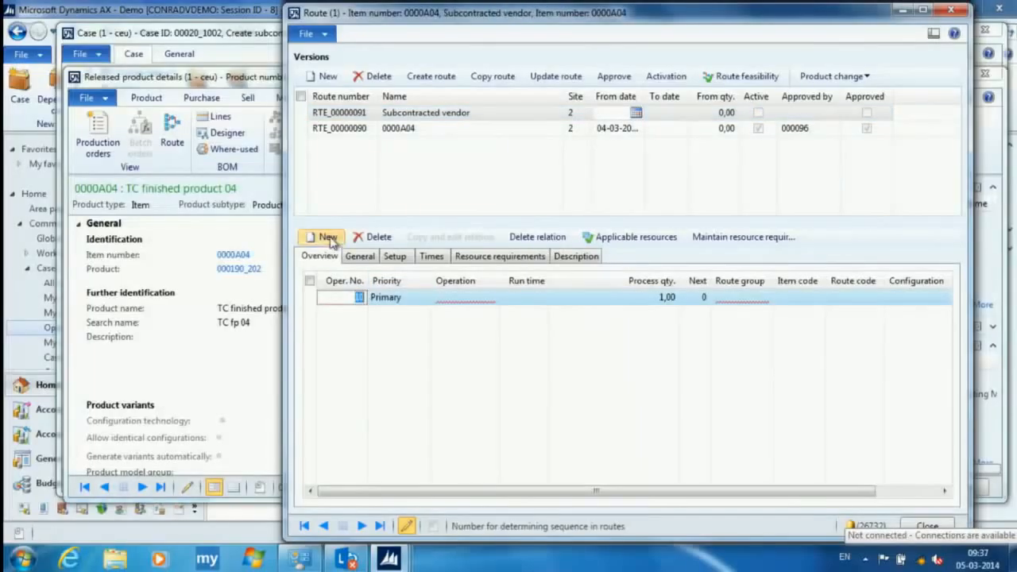
pyautogui.click(462, 297)
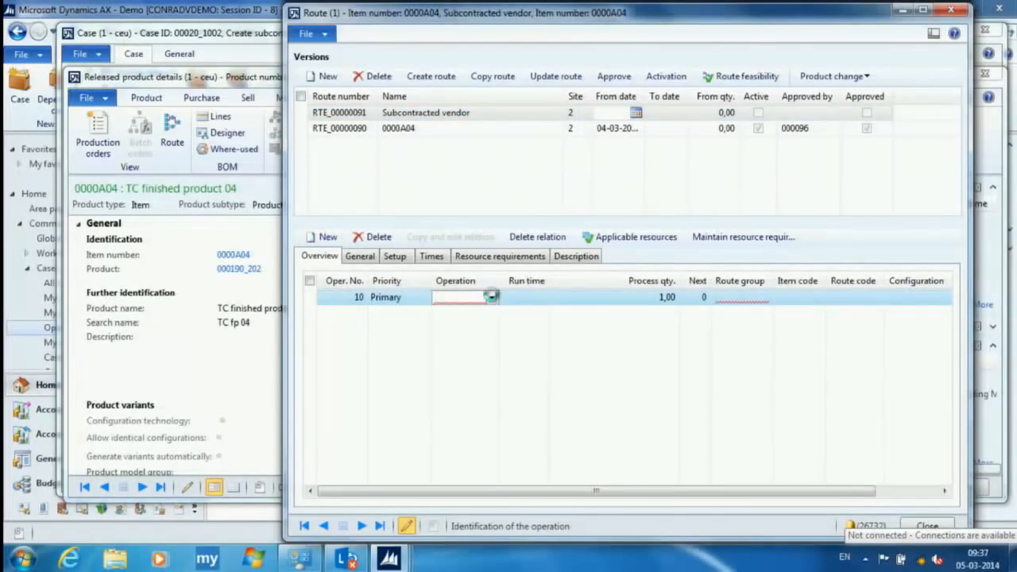
pyautogui.click(491, 296)
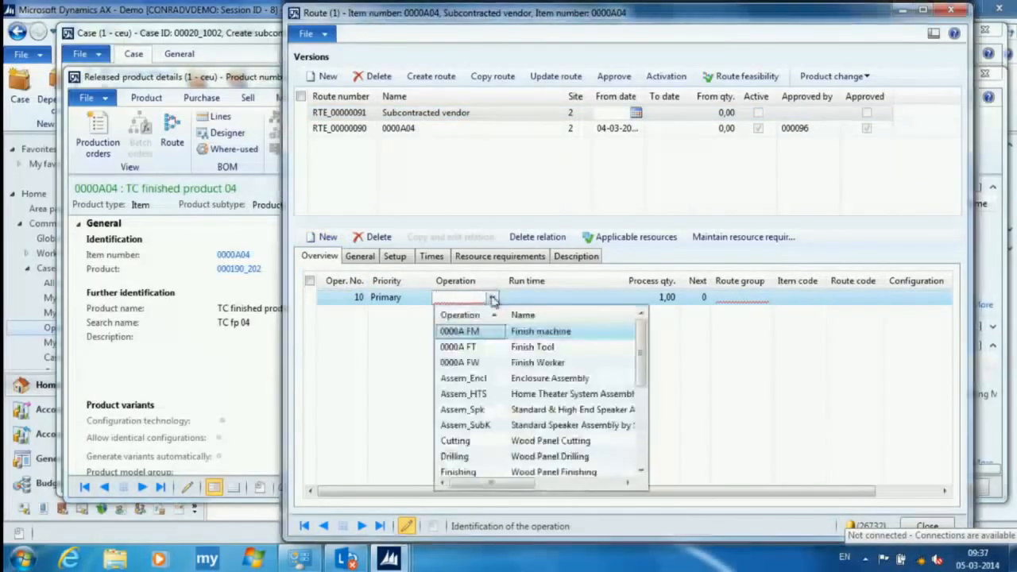
pyautogui.click(469, 332)
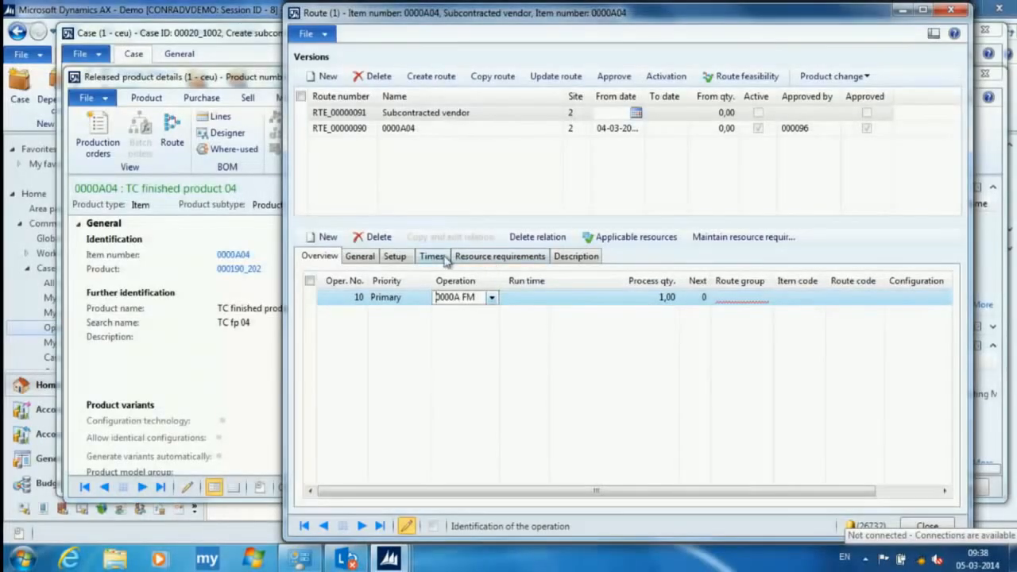
# - Try to open the resource requirements of the new route operation
pyautogui.click(360, 258)
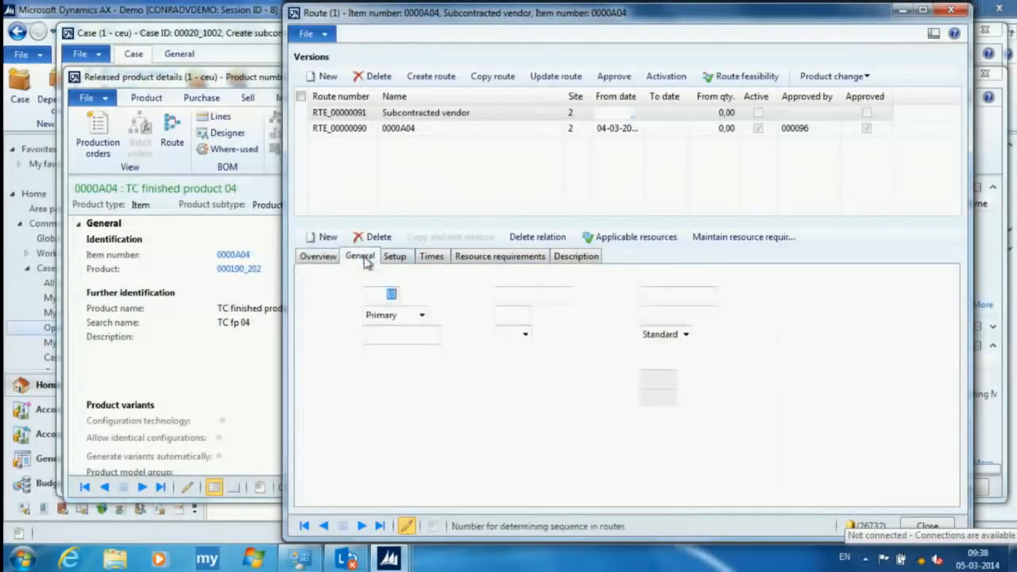
pyautogui.click(499, 258)
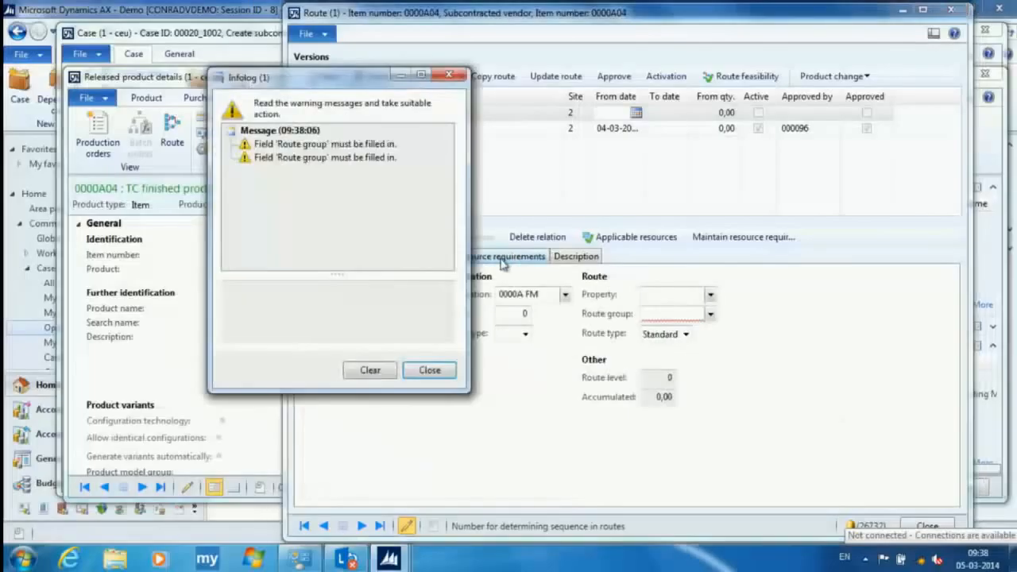
pyautogui.click(430, 372)
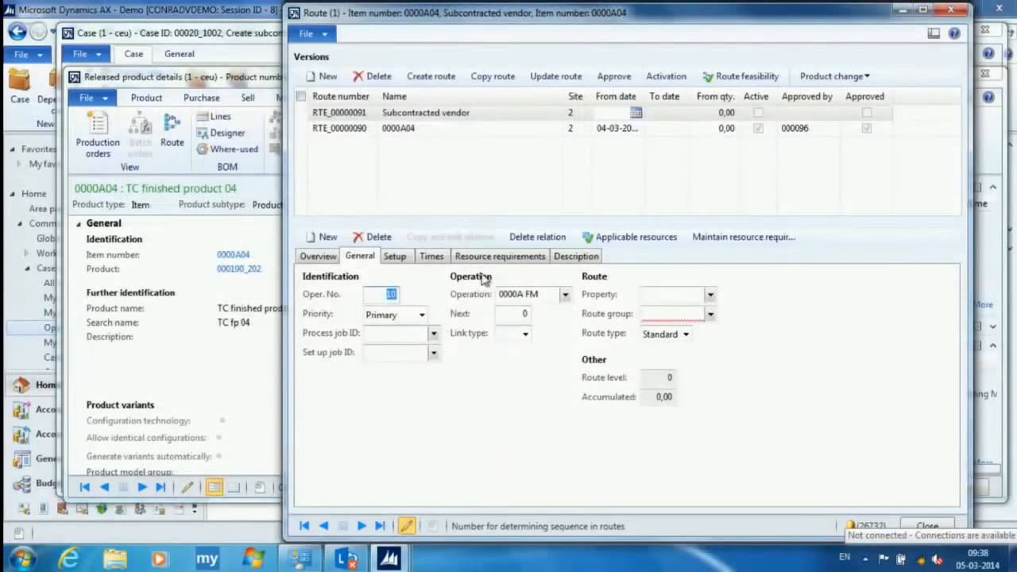
pyautogui.click(501, 258)
pyautogui.click(428, 369)
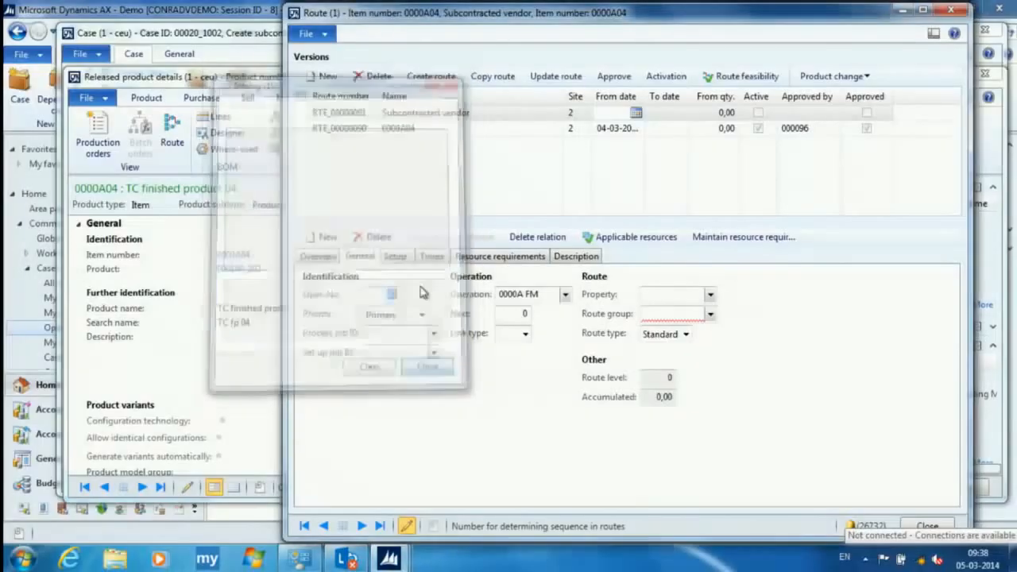
# - Set the route group of the 0000A FM operation to 10
pyautogui.click(325, 257)
pyautogui.click(719, 298)
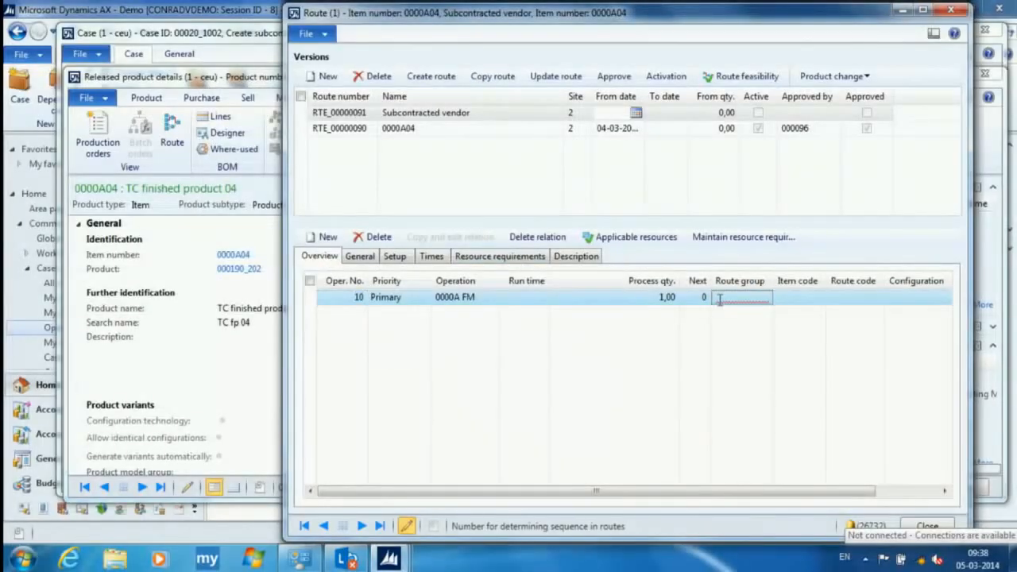
pyautogui.click(765, 298)
pyautogui.click(734, 332)
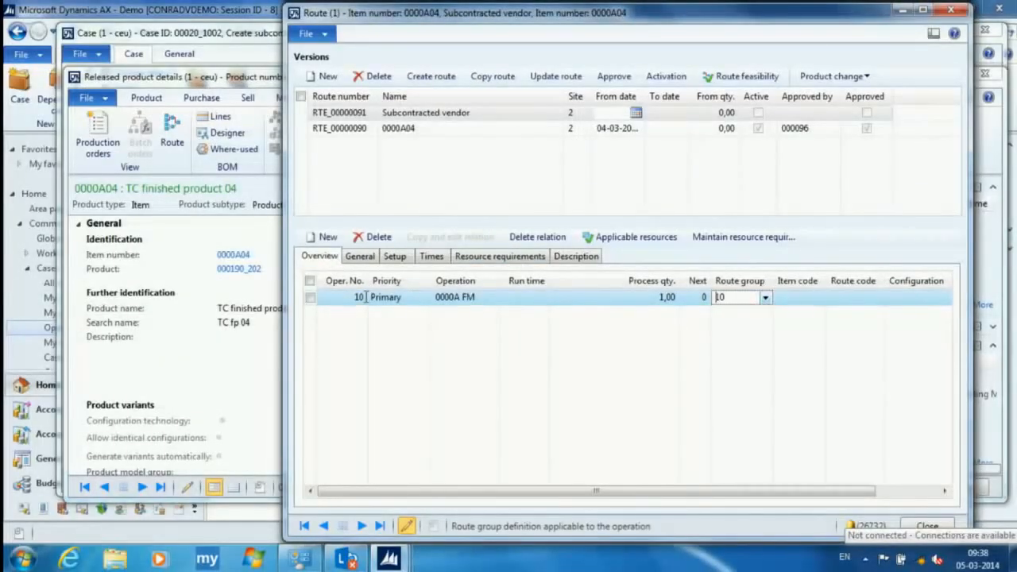
# - Add a resource requirement to the operation and set its requirement type to Resource group
pyautogui.click(500, 256)
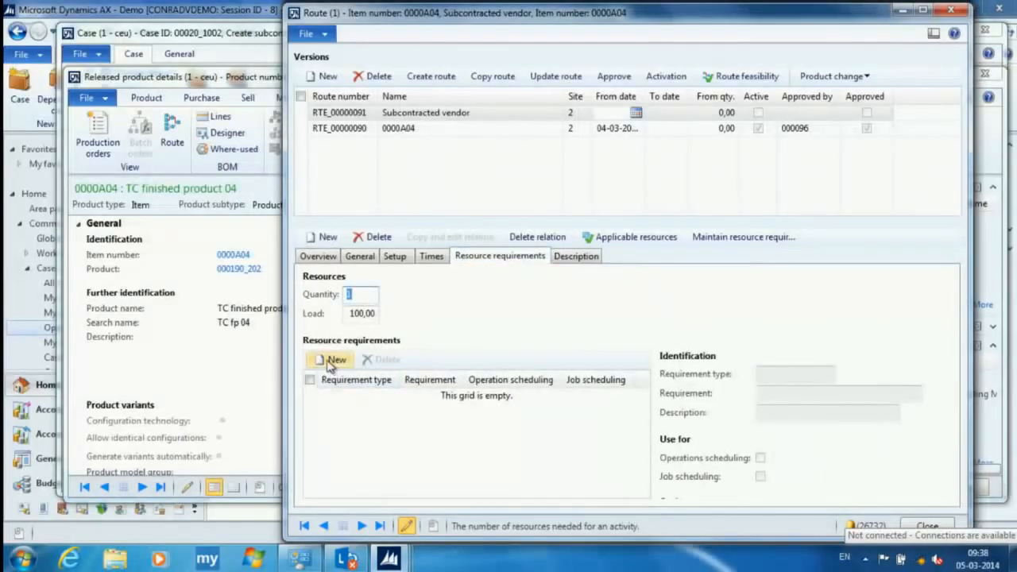
pyautogui.click(332, 362)
pyautogui.click(439, 397)
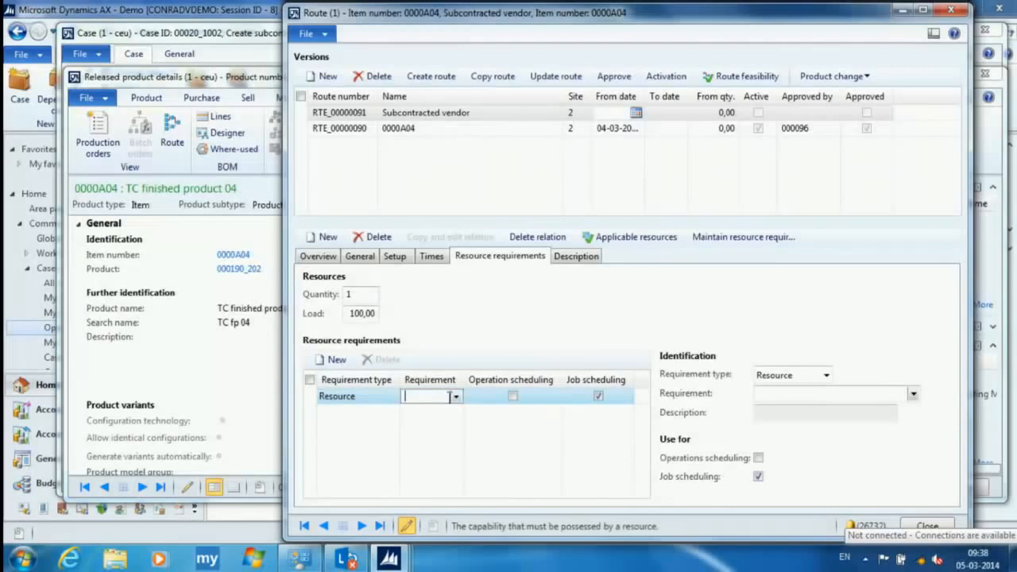
pyautogui.click(456, 397)
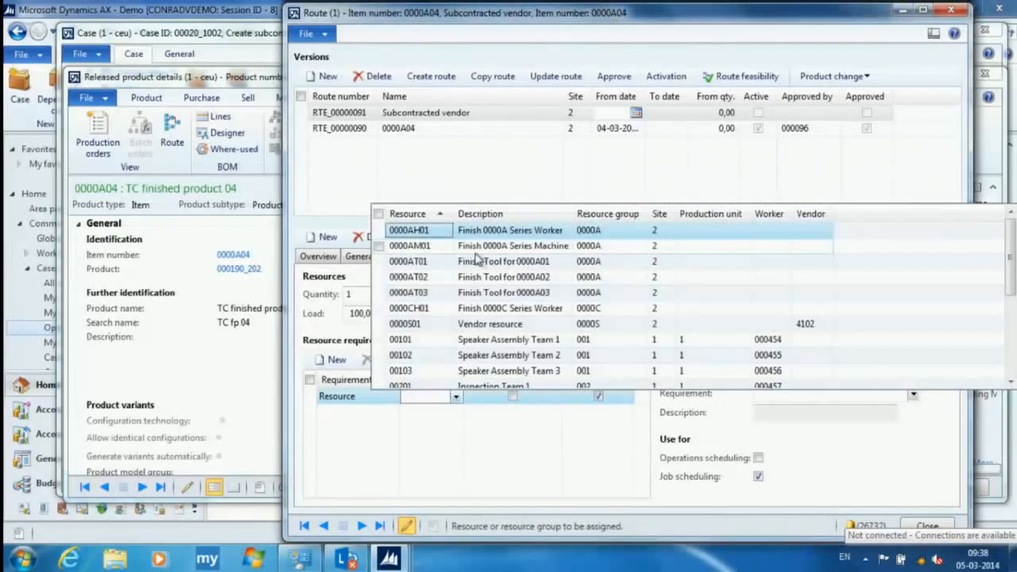
pyautogui.click(392, 396)
pyautogui.click(393, 397)
pyautogui.click(353, 438)
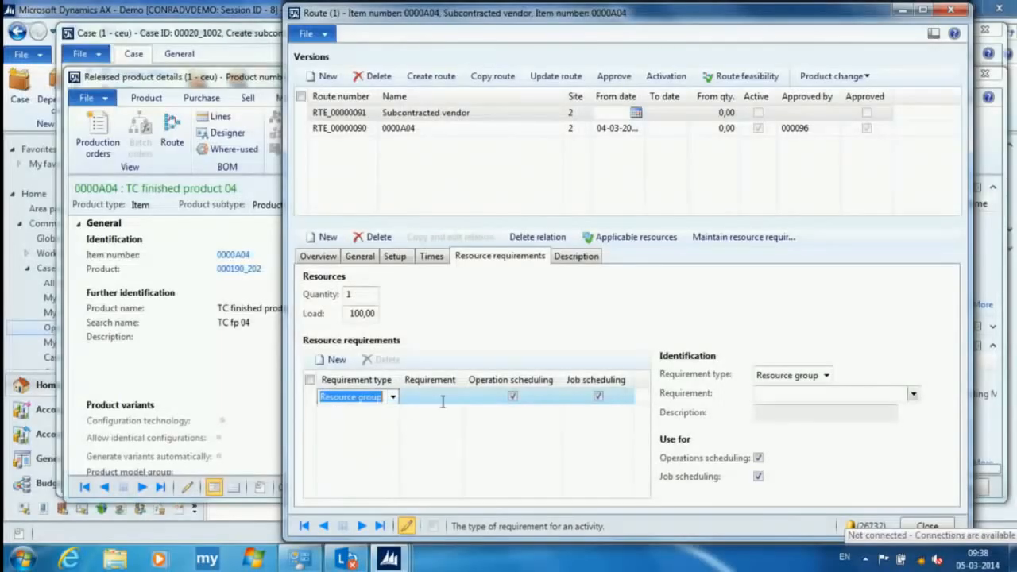
# - Set the resource group requirement to 0000S and accept using it for costing with its default time and cost values
pyautogui.click(393, 396)
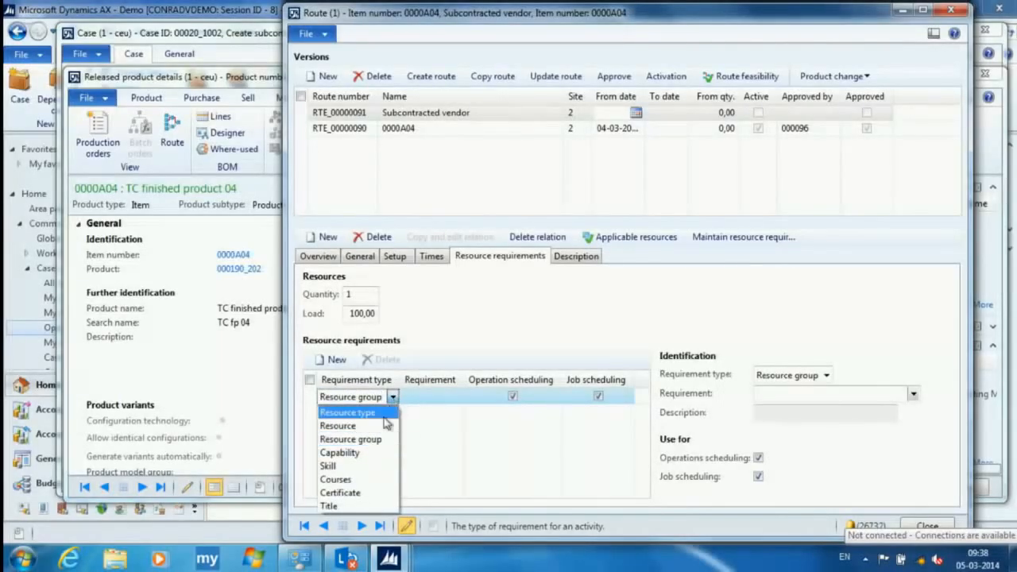
pyautogui.click(451, 390)
pyautogui.click(456, 395)
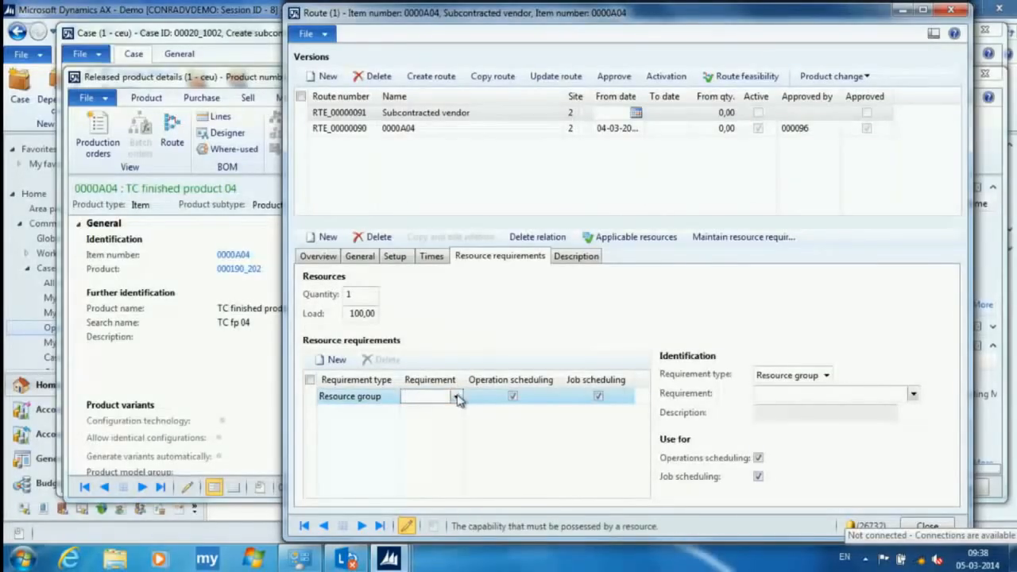
pyautogui.click(457, 396)
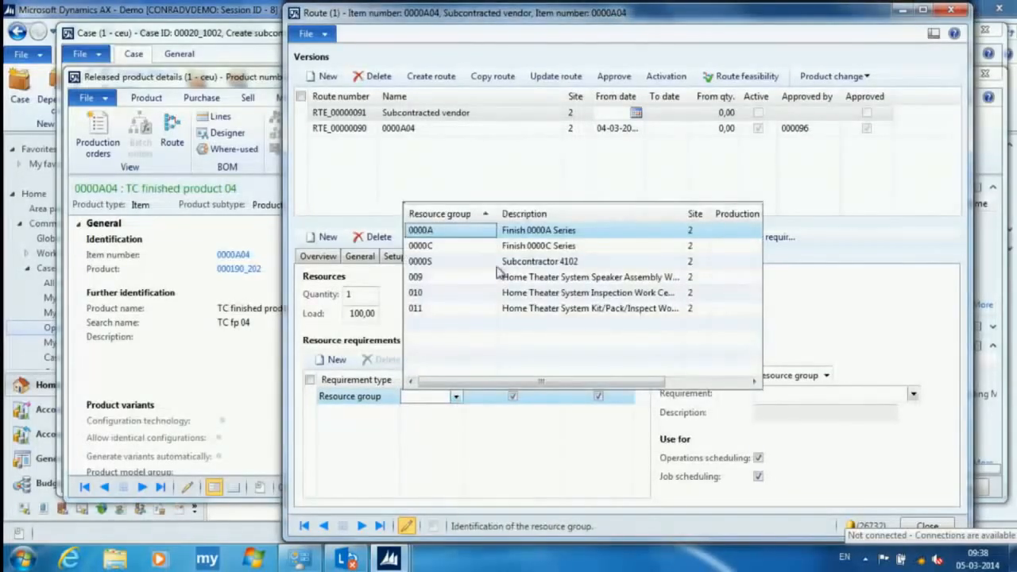
pyautogui.click(424, 261)
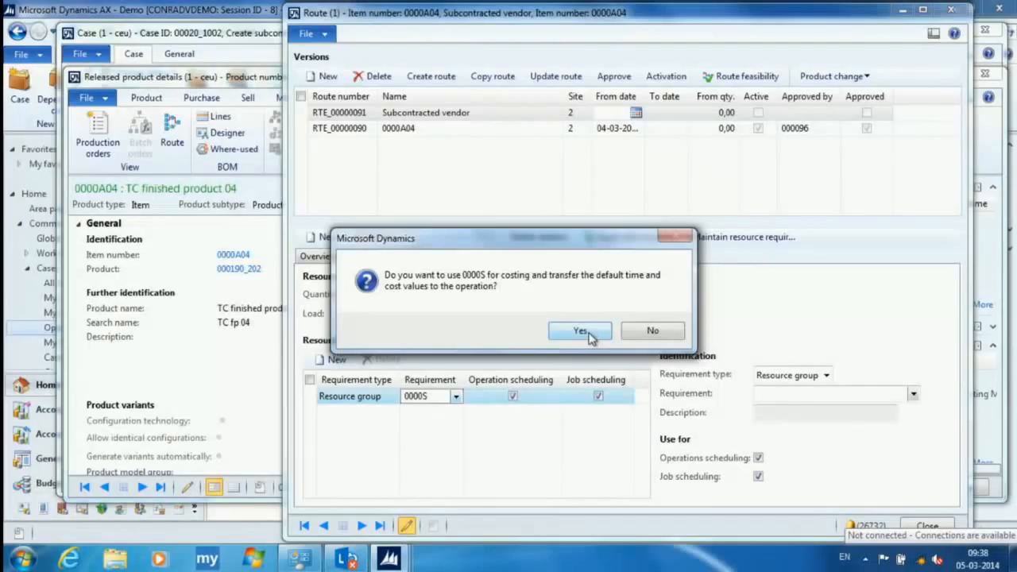
pyautogui.click(580, 330)
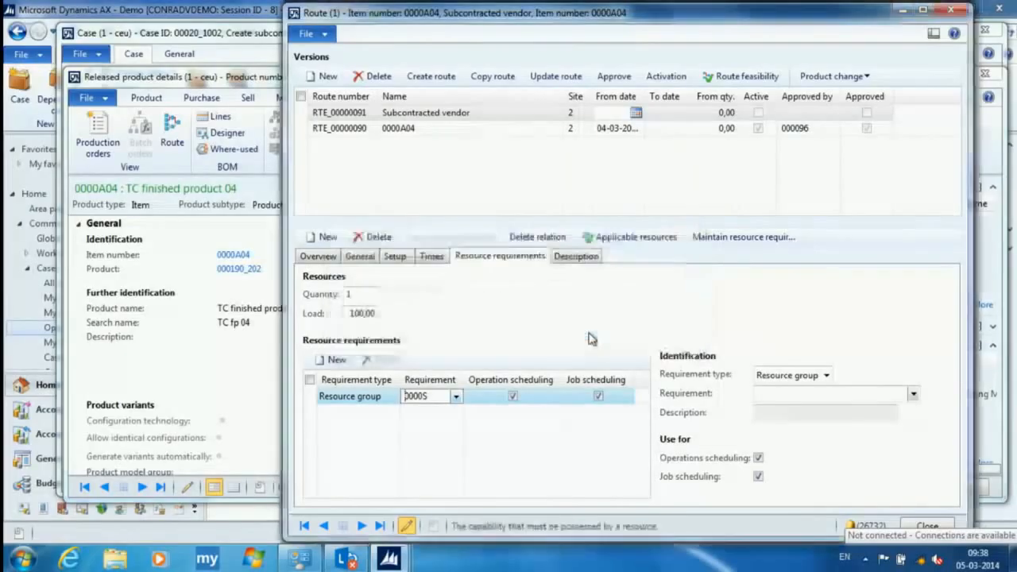
pyautogui.click(806, 401)
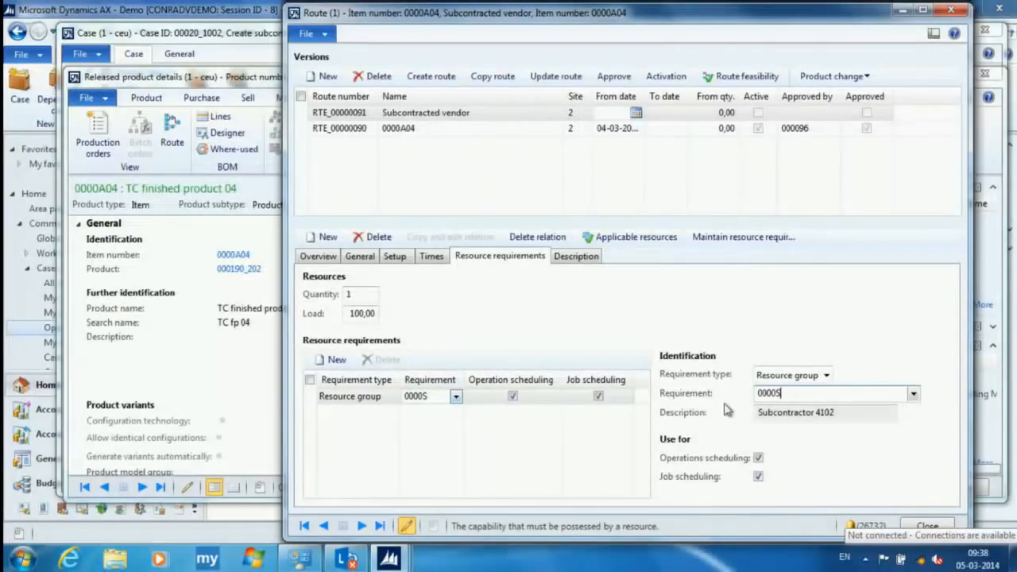
# - Add a Resource requirement for vendor resource 0000S01 and accept using it for costing with its default time and cost values
pyautogui.click(333, 359)
pyautogui.click(440, 400)
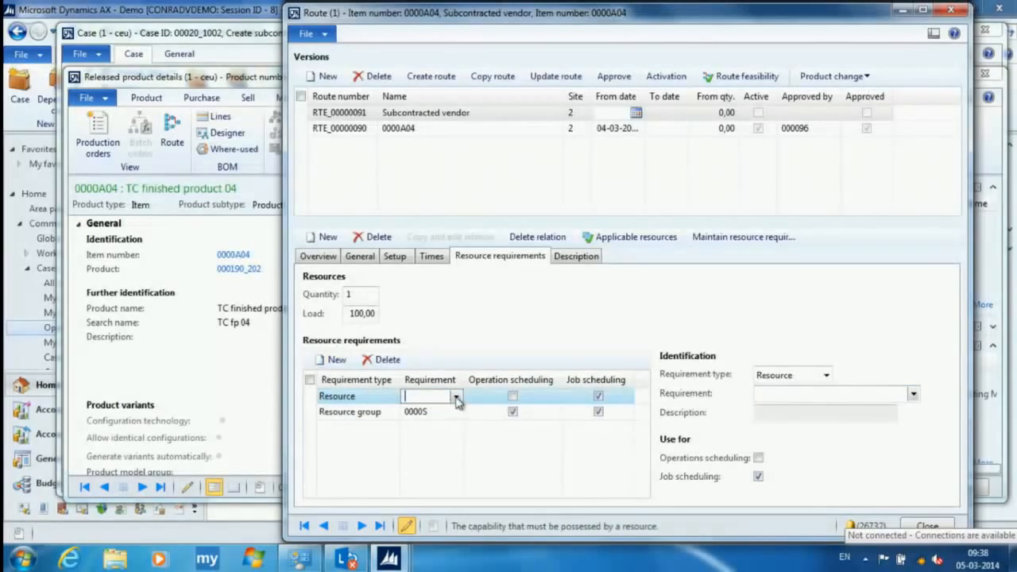
pyautogui.click(456, 397)
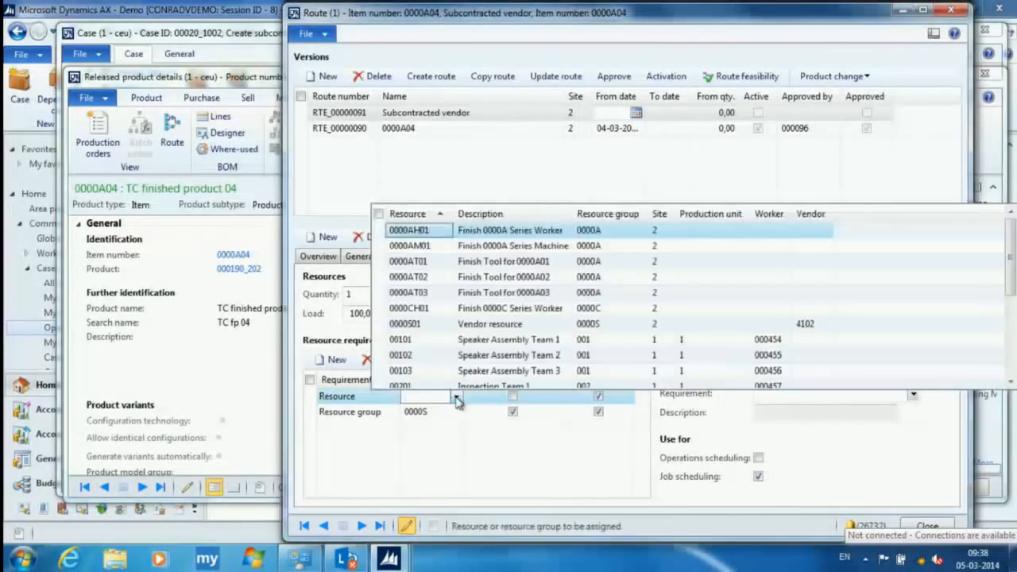
pyautogui.click(407, 328)
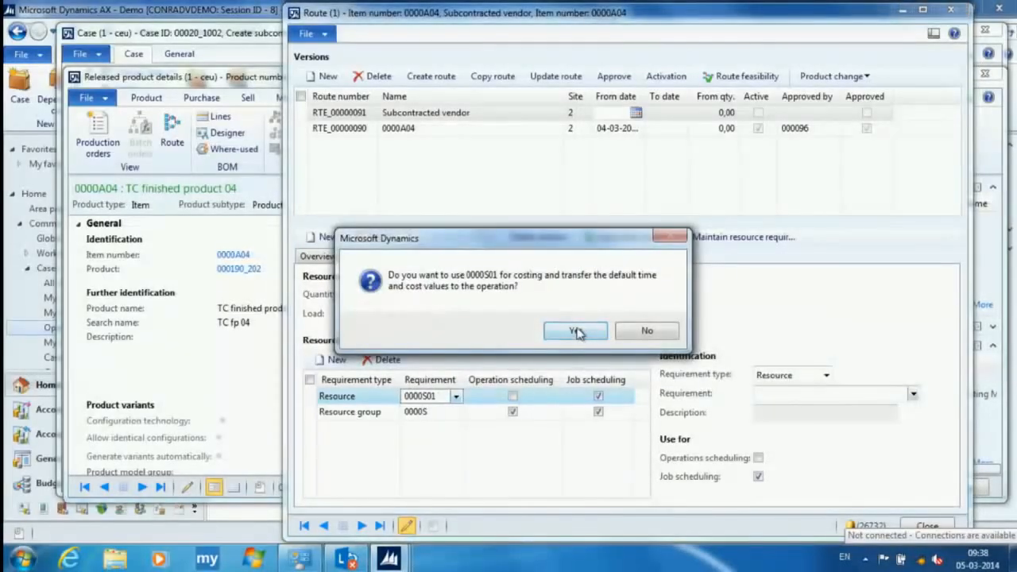
pyautogui.click(575, 331)
# - Review the operation's resource group requirement, route type and costing setup
pyautogui.click(422, 412)
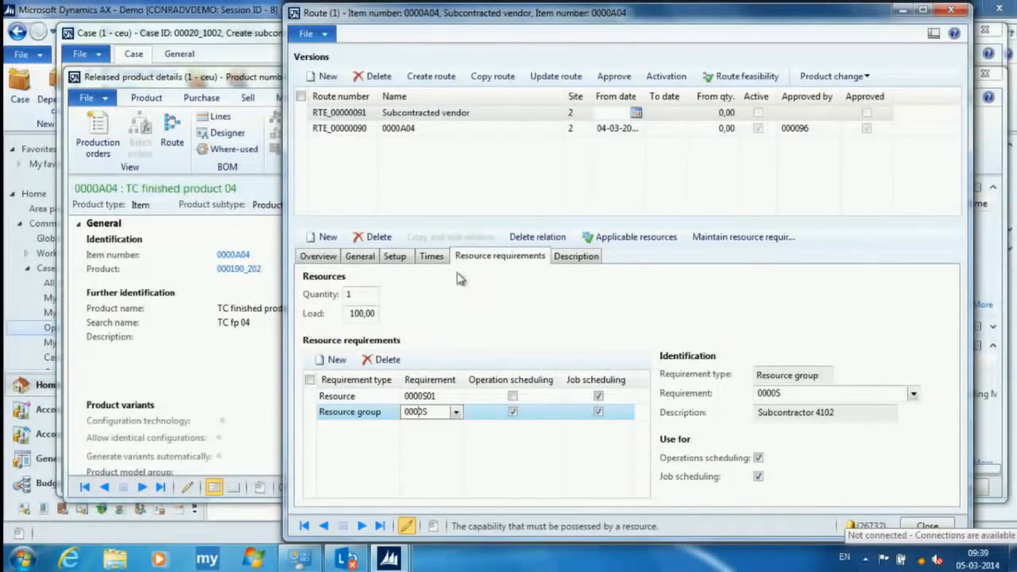
pyautogui.click(360, 257)
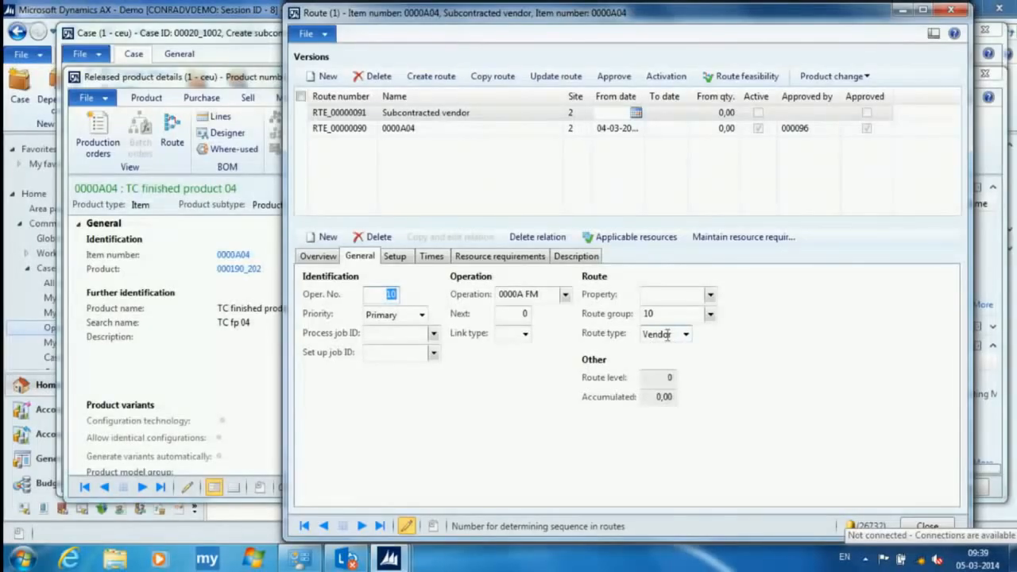
pyautogui.click(403, 259)
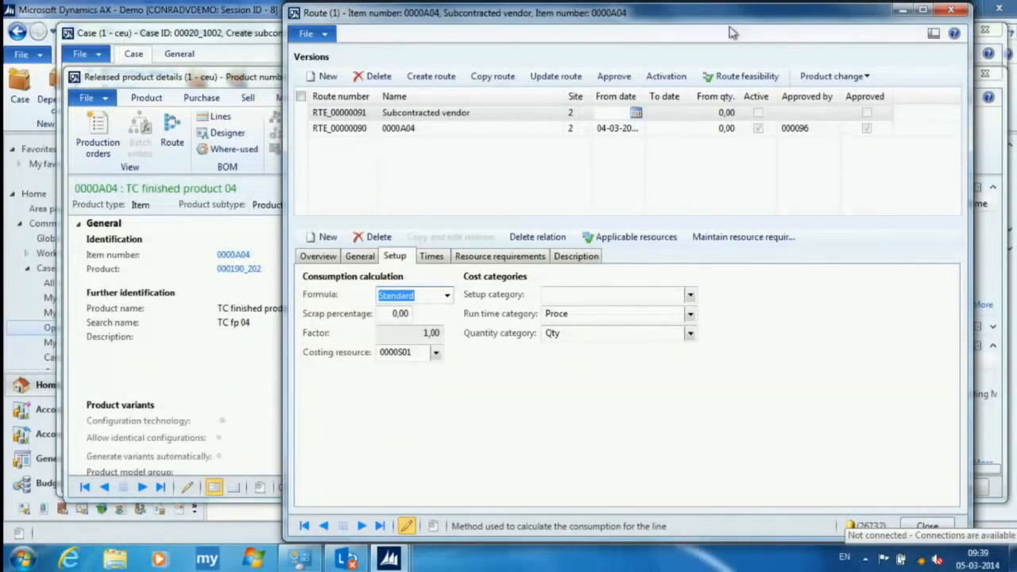
# - Associate the route with the case "Create subcontracting Master data", log "Route has been created", and close the route window
pyautogui.click(849, 78)
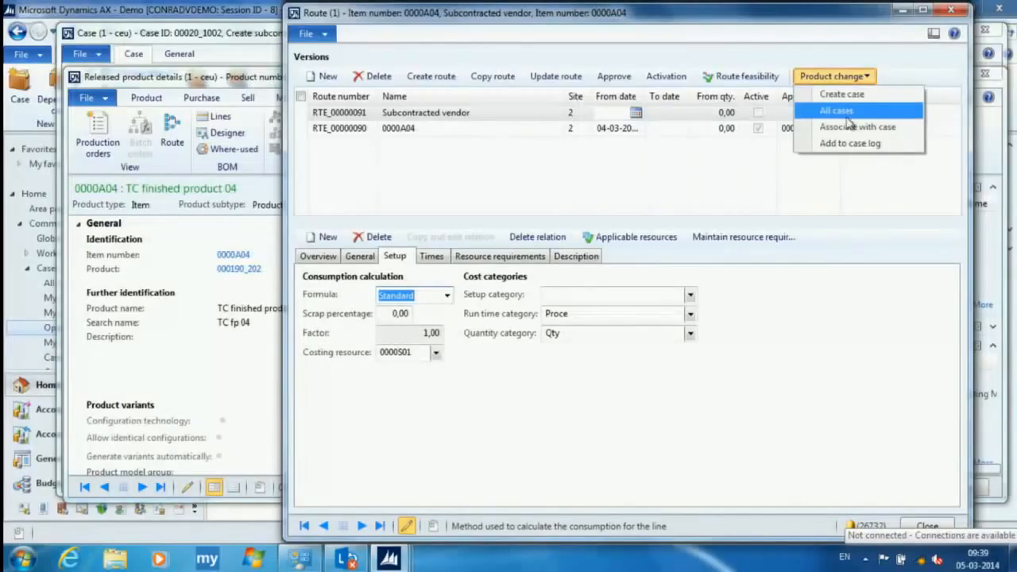
pyautogui.click(858, 128)
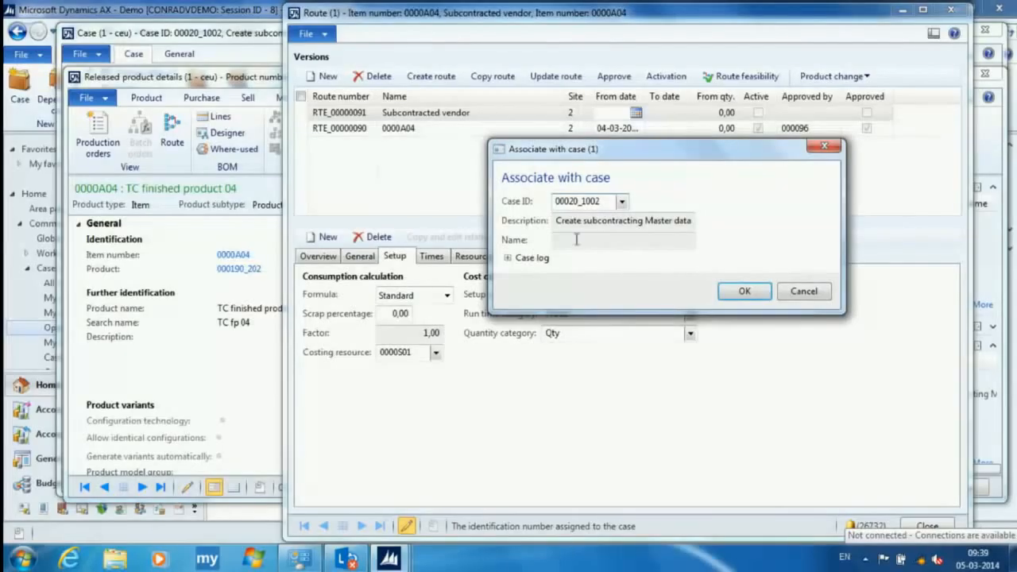
pyautogui.click(508, 259)
pyautogui.click(576, 281)
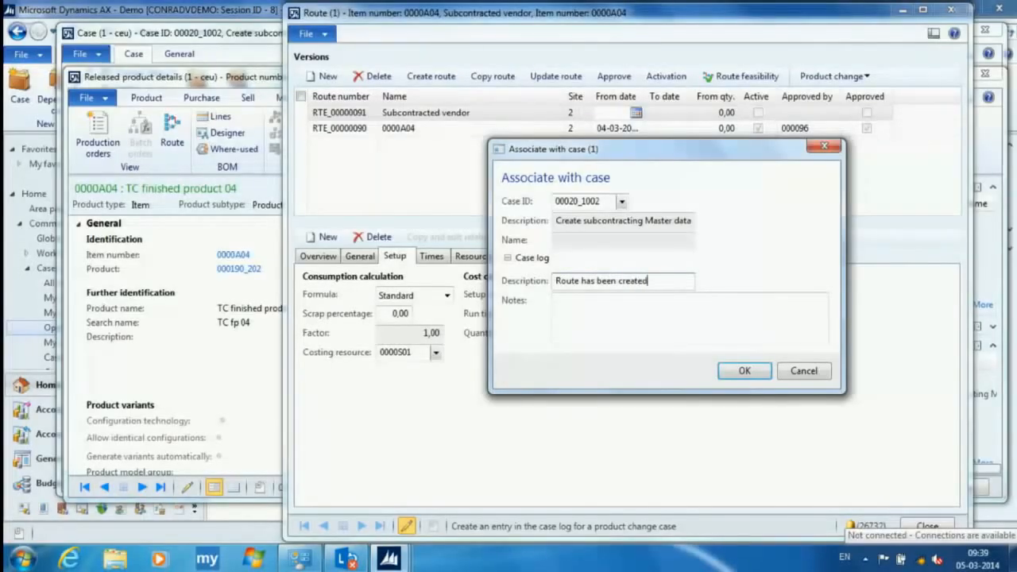
pyautogui.click(744, 371)
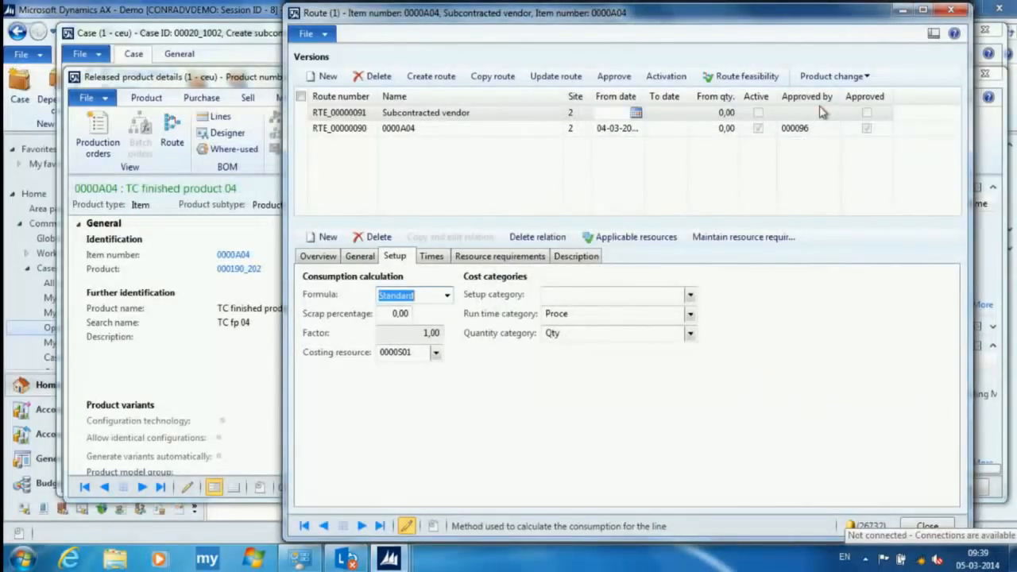
pyautogui.click(927, 527)
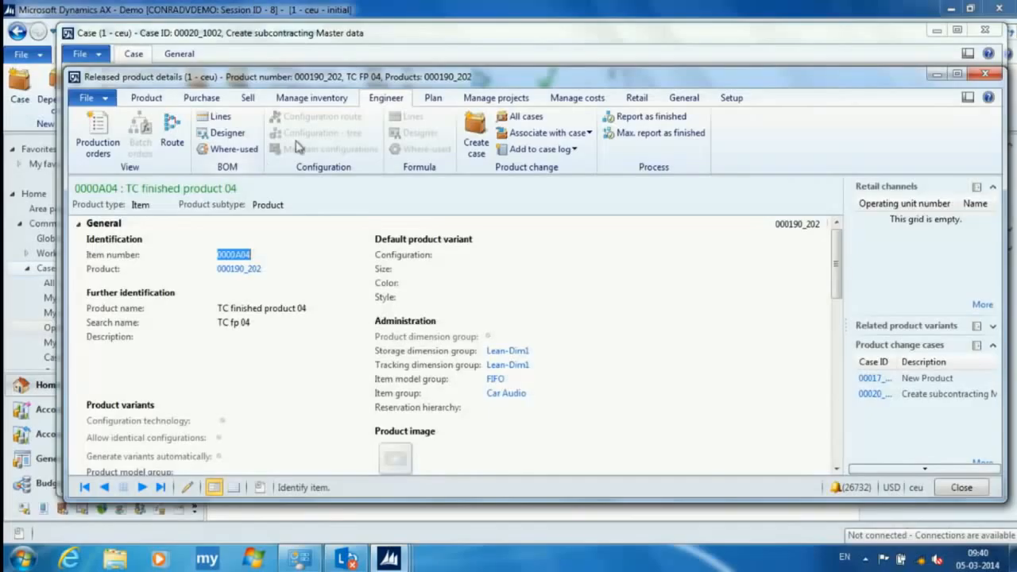
# - Open the item price setup for 0000A04 and show its pending prices
pyautogui.click(584, 100)
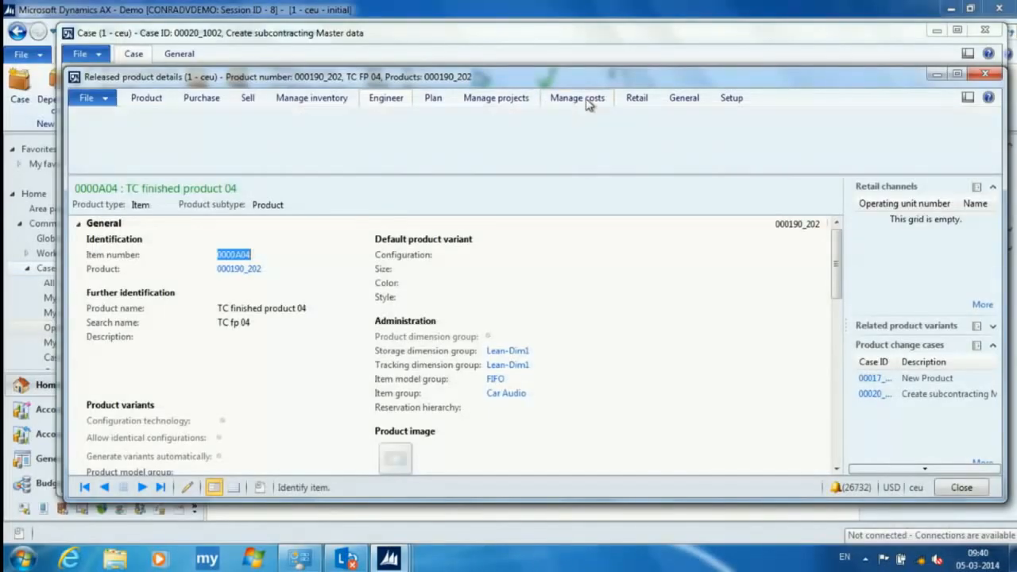
pyautogui.click(82, 130)
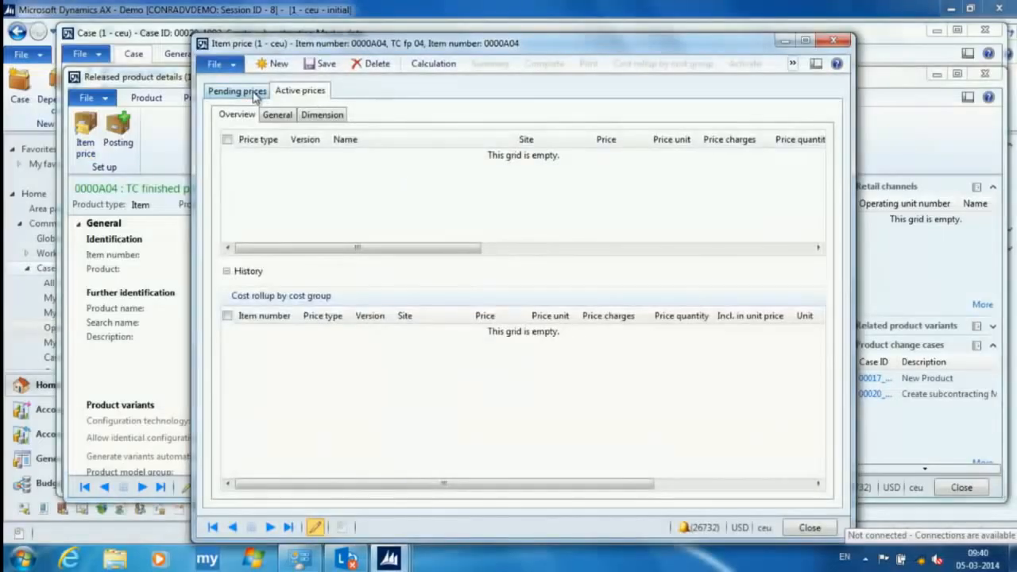
pyautogui.click(260, 94)
pyautogui.click(361, 156)
pyautogui.click(364, 155)
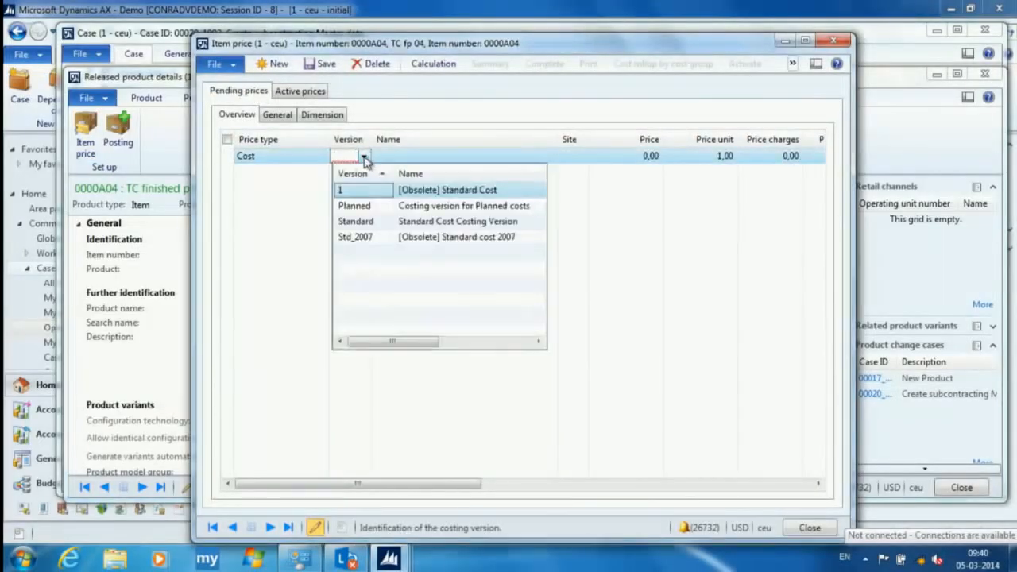
pyautogui.click(356, 209)
pyautogui.click(454, 159)
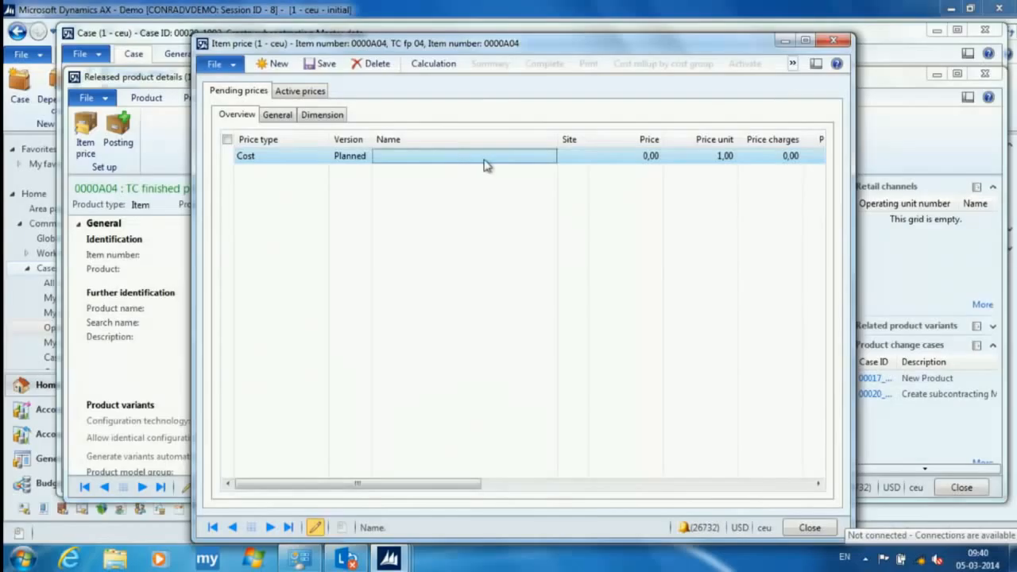
pyautogui.click(438, 65)
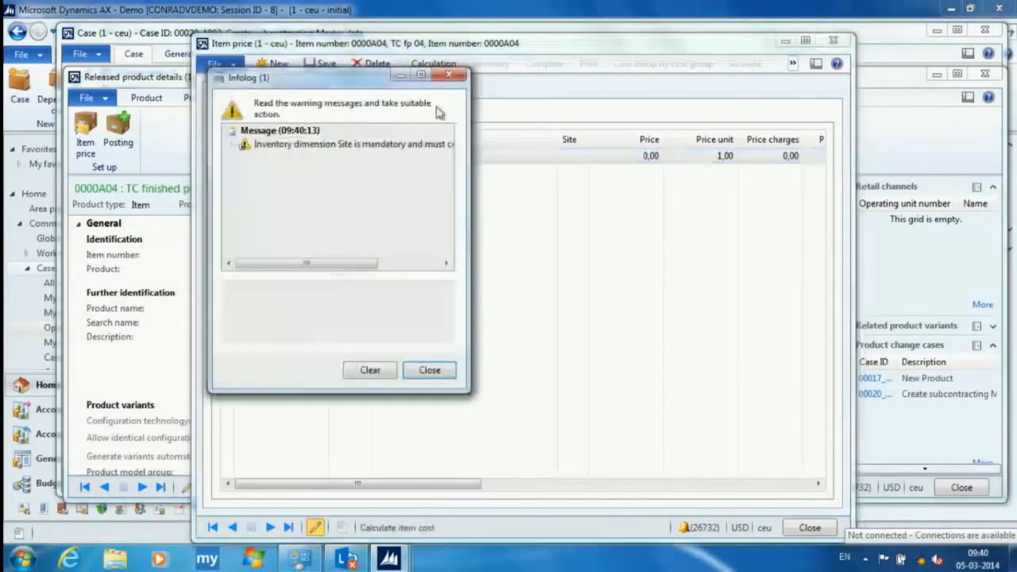
pyautogui.click(430, 369)
pyautogui.click(371, 64)
# - Calculate the pending price of 0000A04 with costing version Planned, subcontracting route RTE_00000091 and BOM_00000141
pyautogui.click(433, 64)
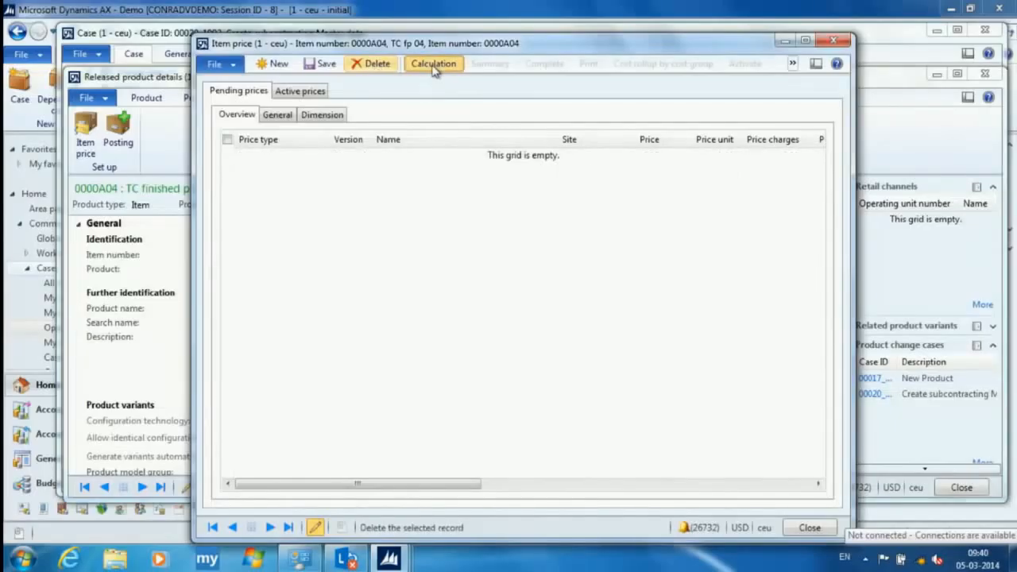
pyautogui.click(463, 231)
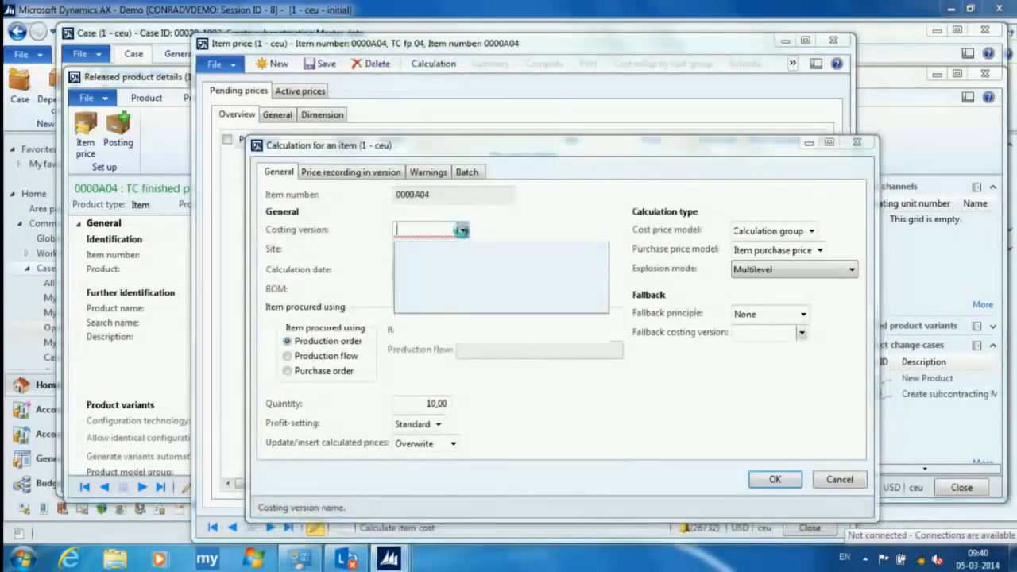
pyautogui.click(415, 266)
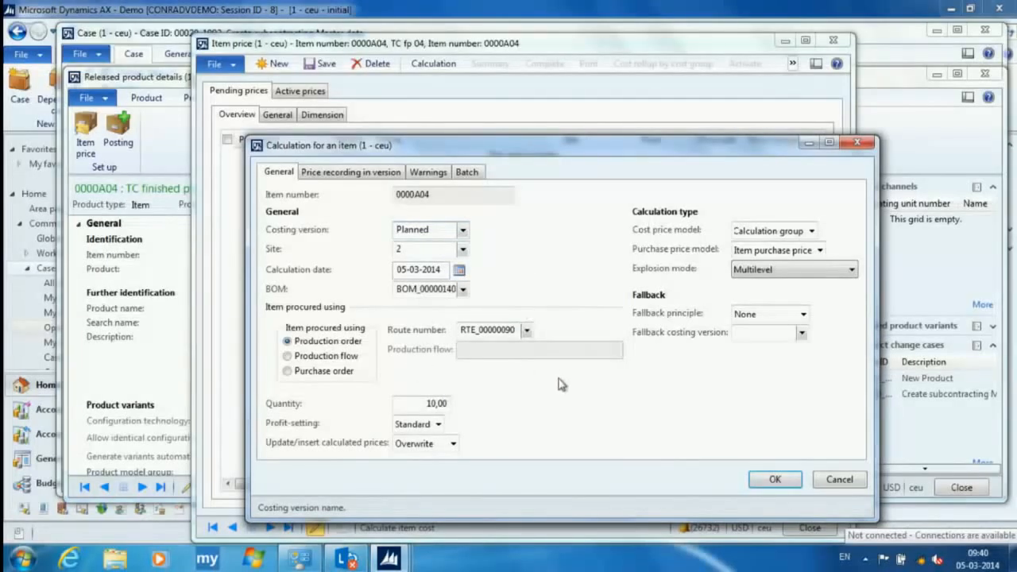
pyautogui.click(527, 331)
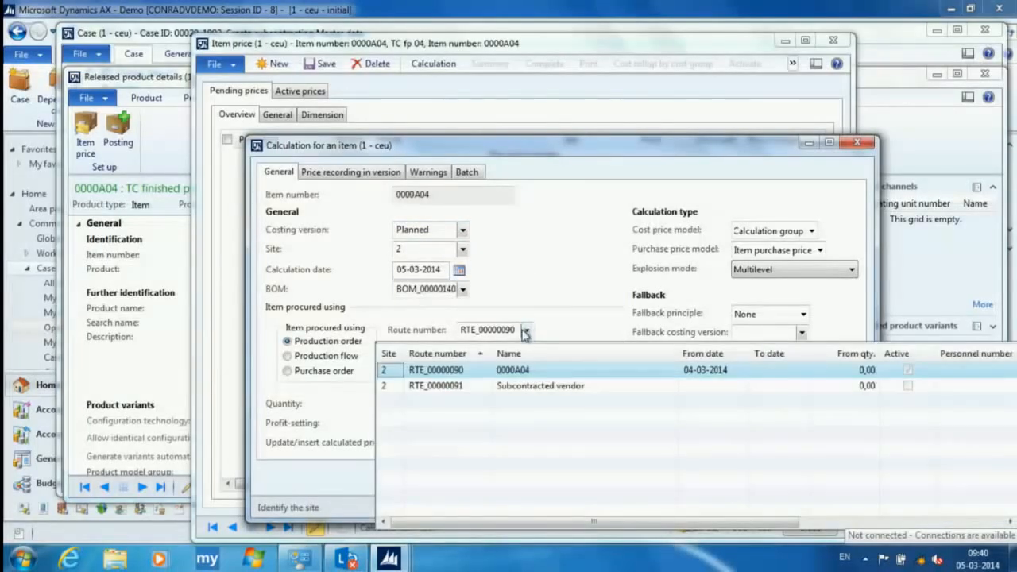
pyautogui.click(457, 388)
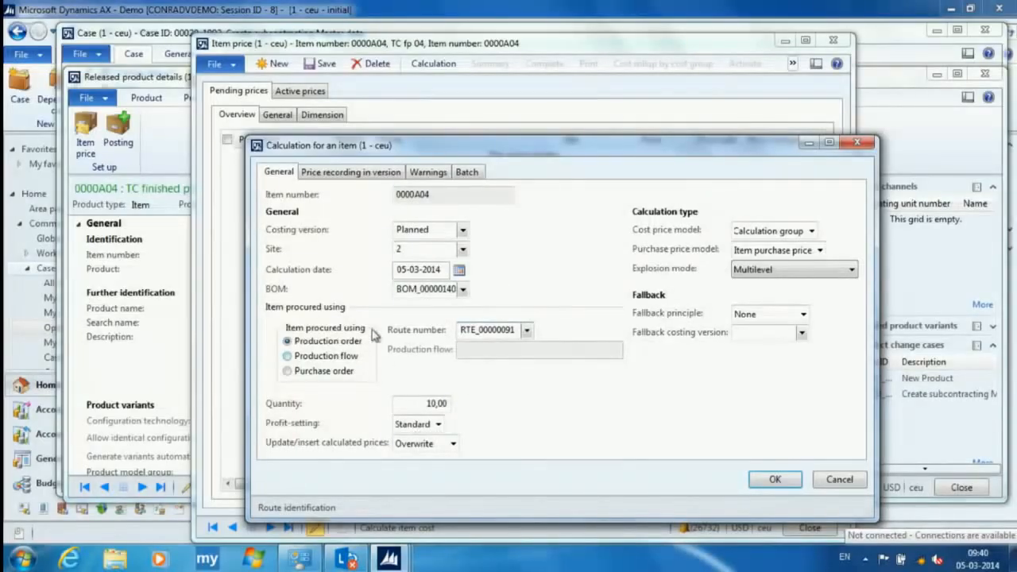
pyautogui.click(462, 290)
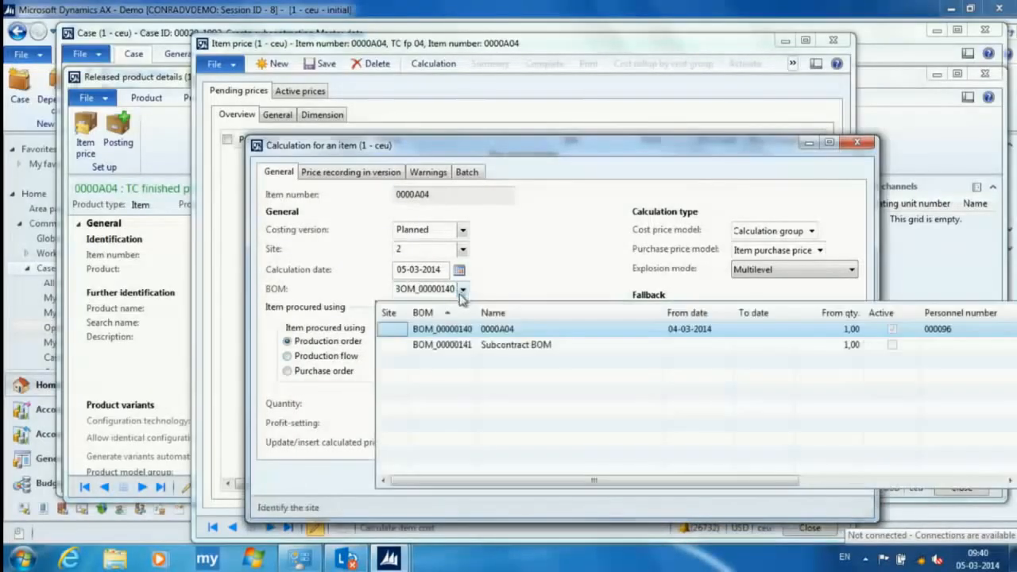
pyautogui.click(442, 344)
pyautogui.click(777, 479)
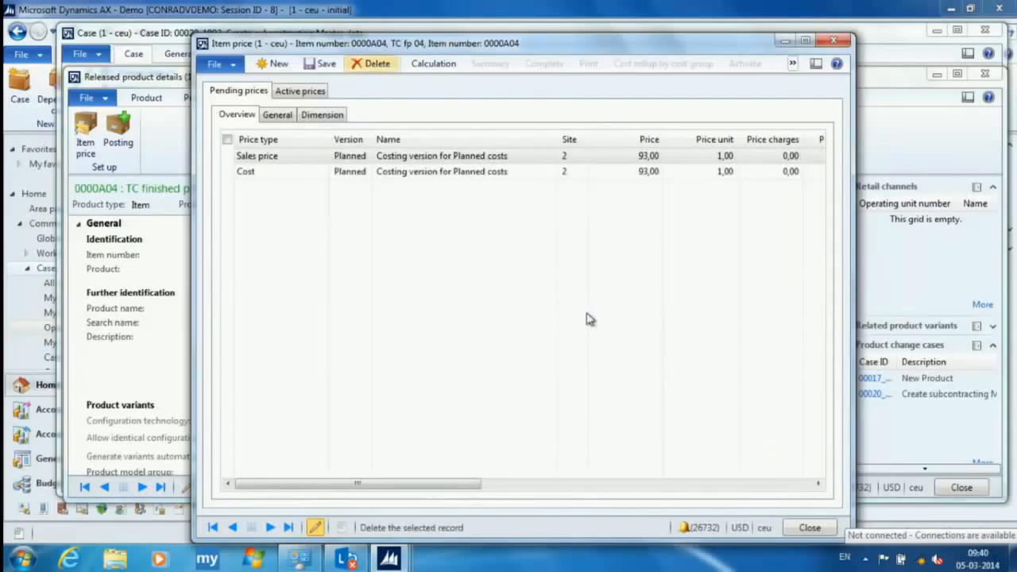
pyautogui.click(275, 176)
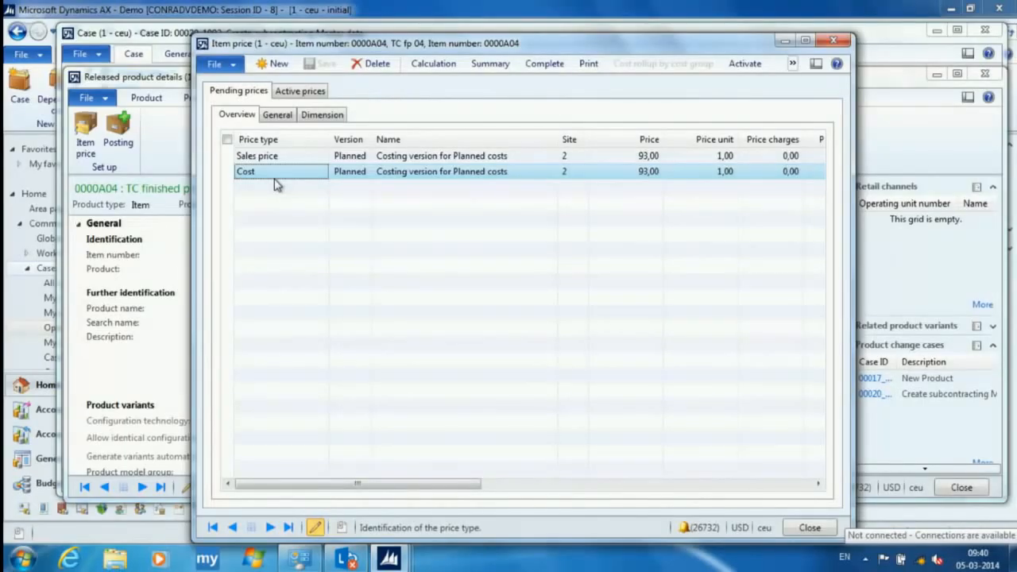
pyautogui.click(833, 41)
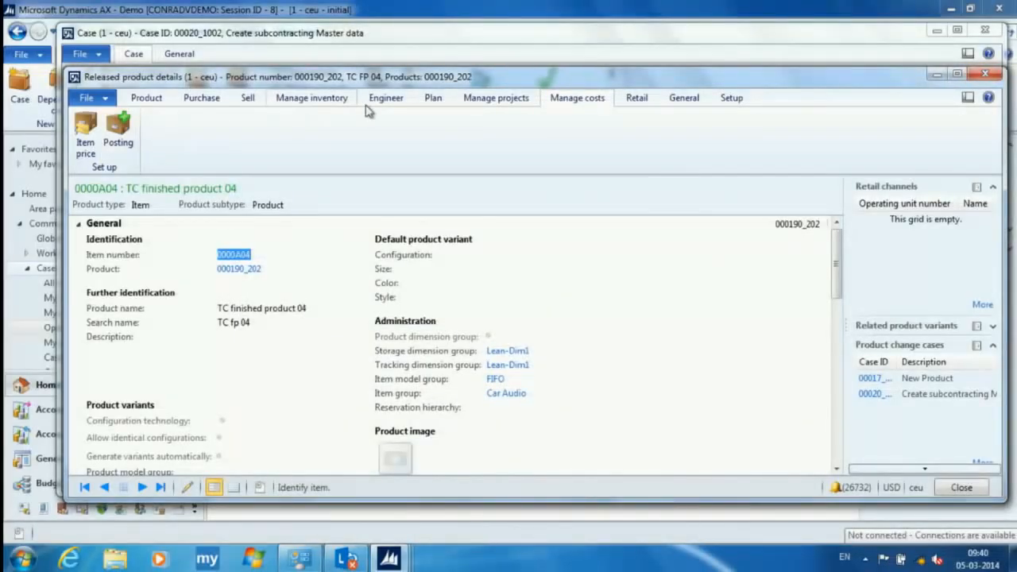
pyautogui.click(85, 134)
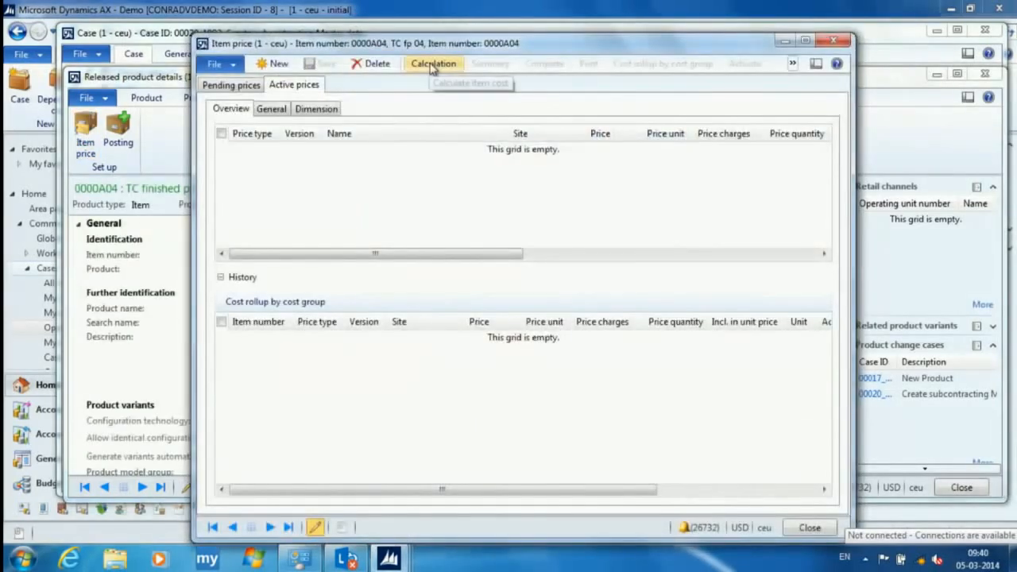
pyautogui.click(433, 63)
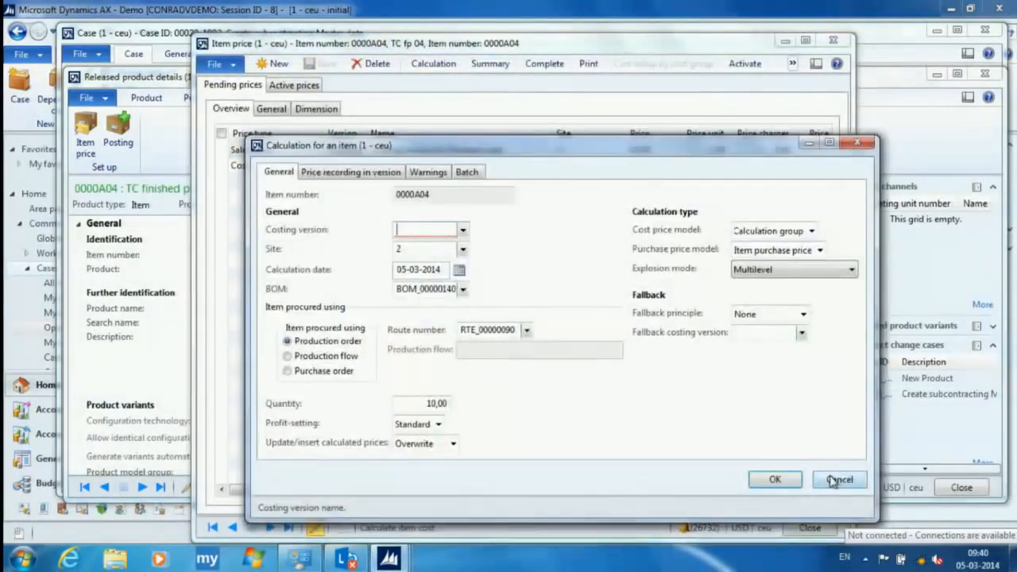
pyautogui.click(836, 481)
pyautogui.click(290, 85)
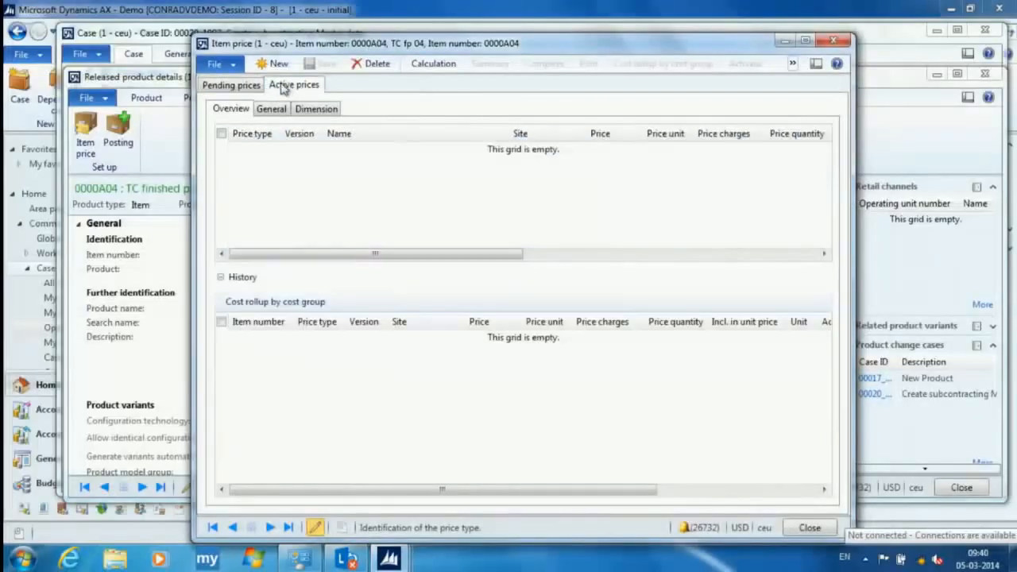
pyautogui.click(232, 84)
pyautogui.click(255, 169)
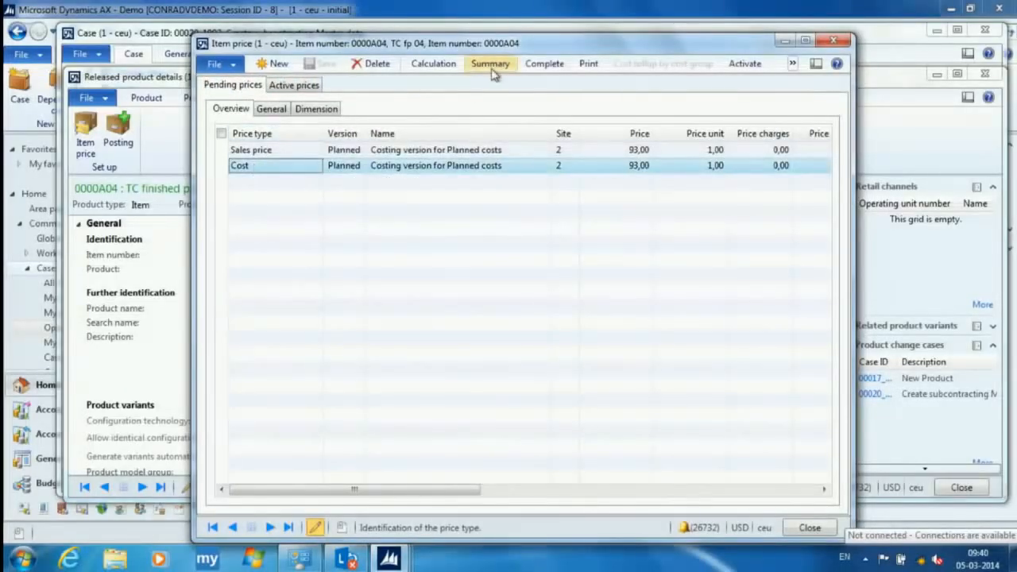
pyautogui.click(433, 64)
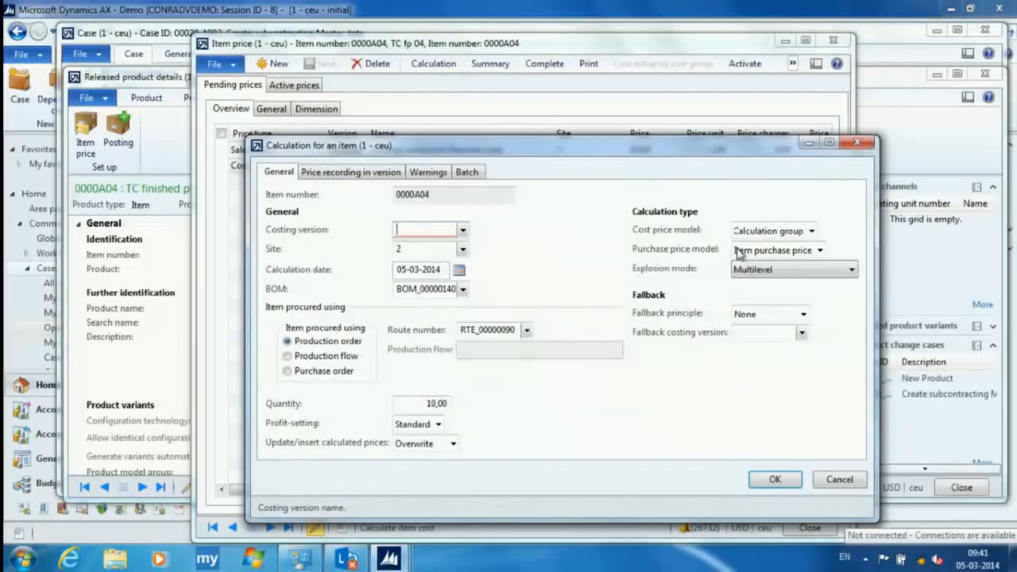
pyautogui.click(839, 479)
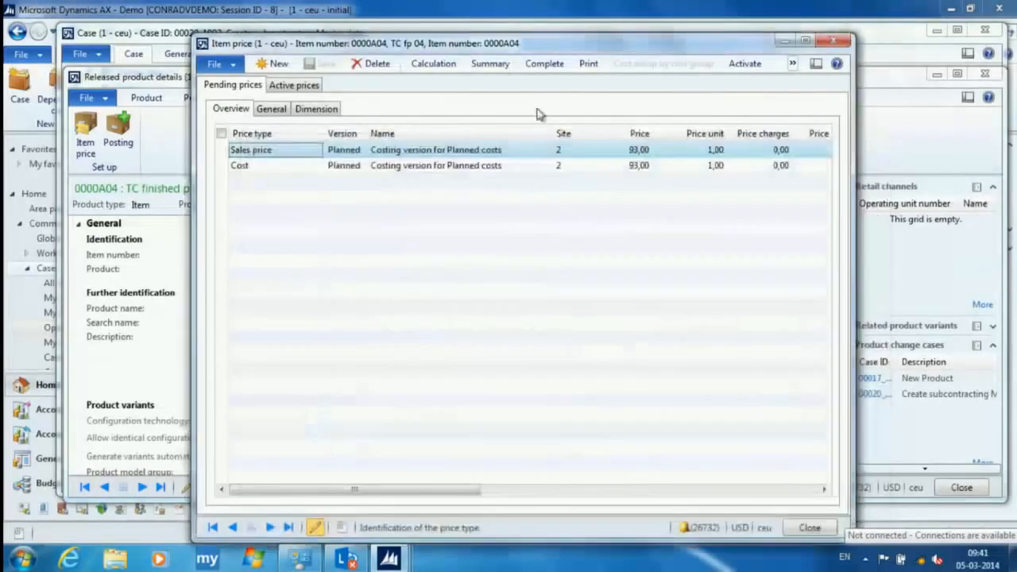
# - Examine the complete cost calculation behind the planned price of 0000A04, and close the item price and released product windows
pyautogui.click(537, 67)
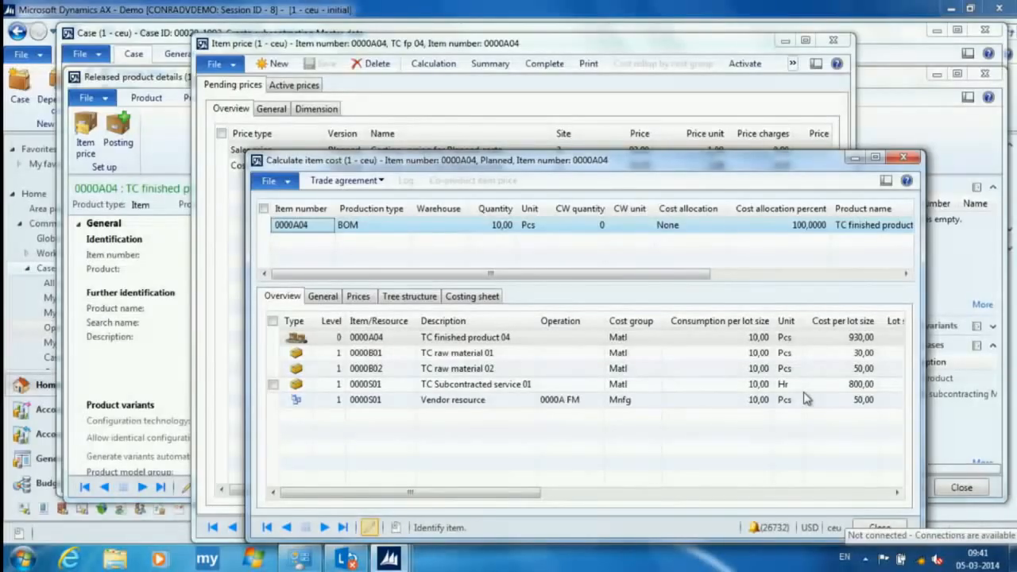
pyautogui.click(882, 528)
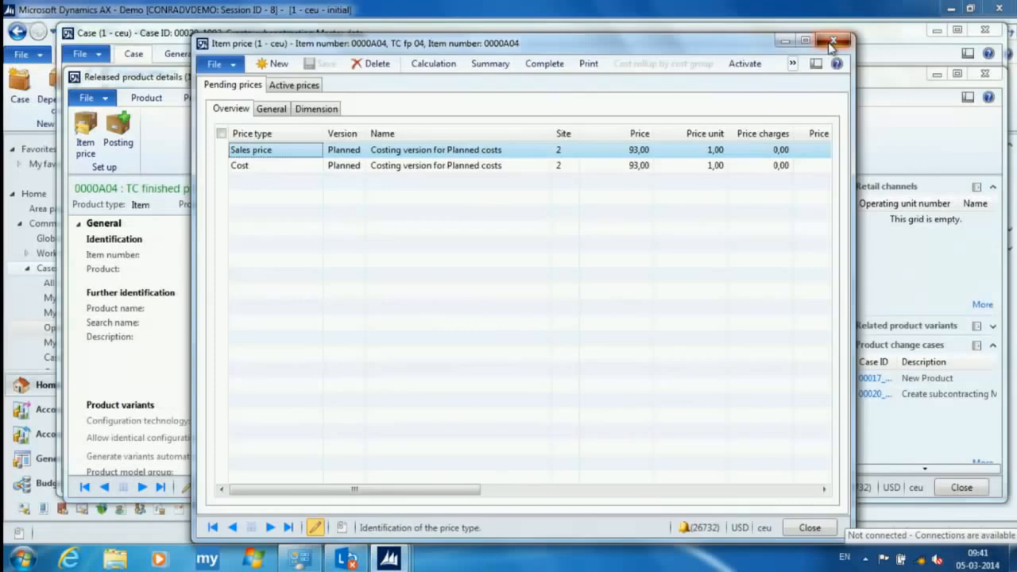
pyautogui.click(831, 45)
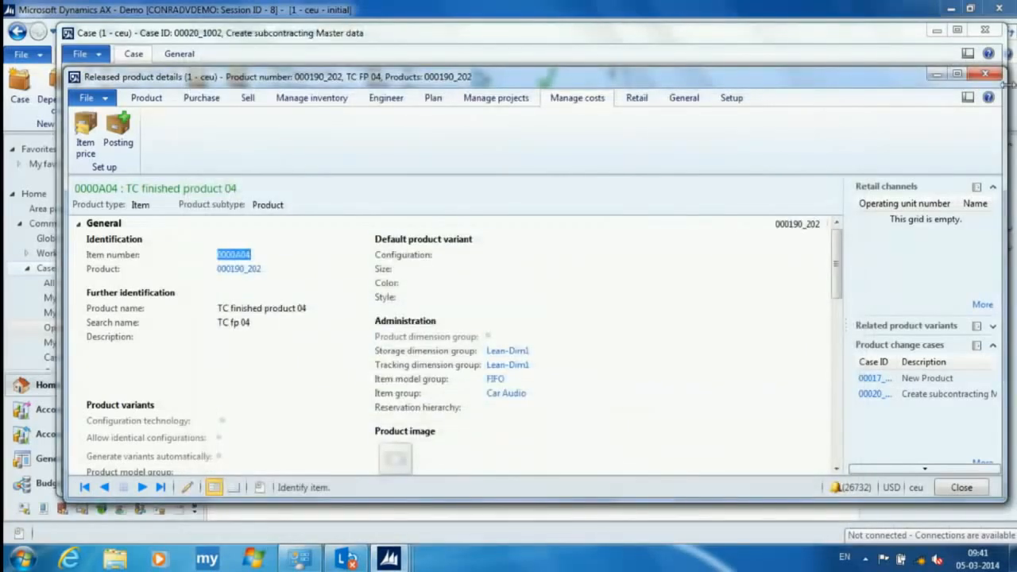
pyautogui.click(986, 75)
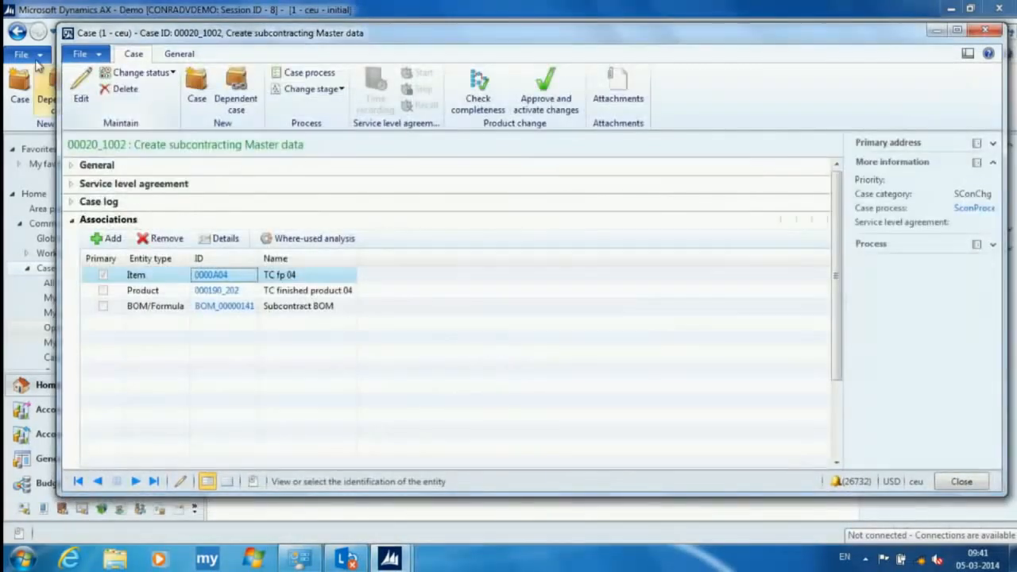
# - Return to the main workspace and check the work items assigned to me
pyautogui.click(27, 131)
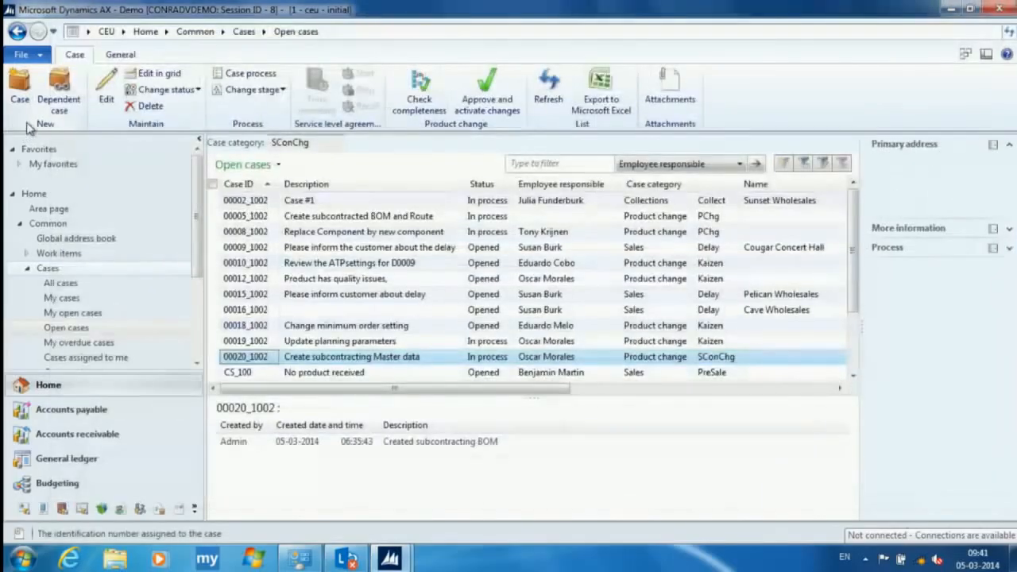
pyautogui.click(26, 253)
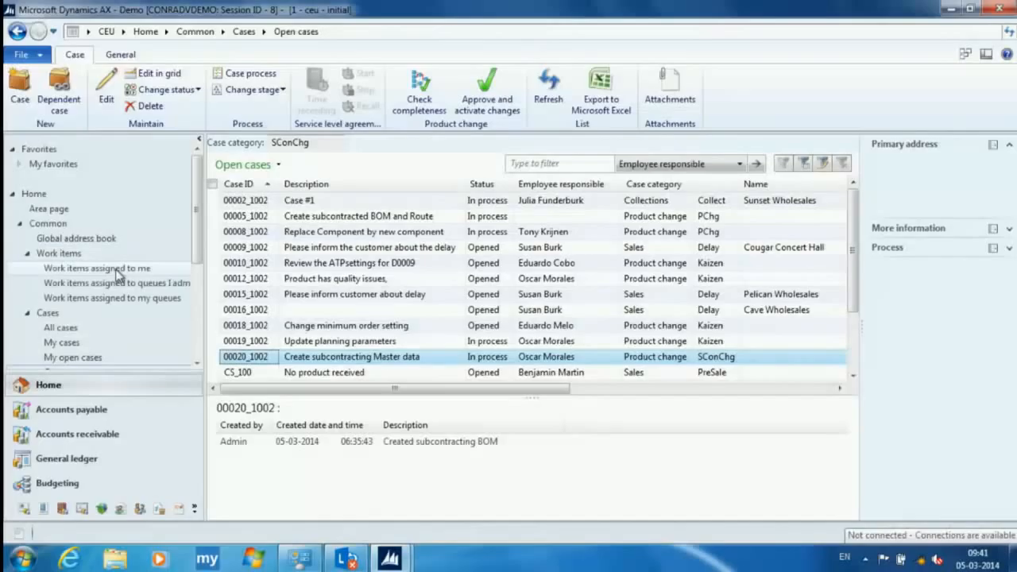
pyautogui.click(101, 268)
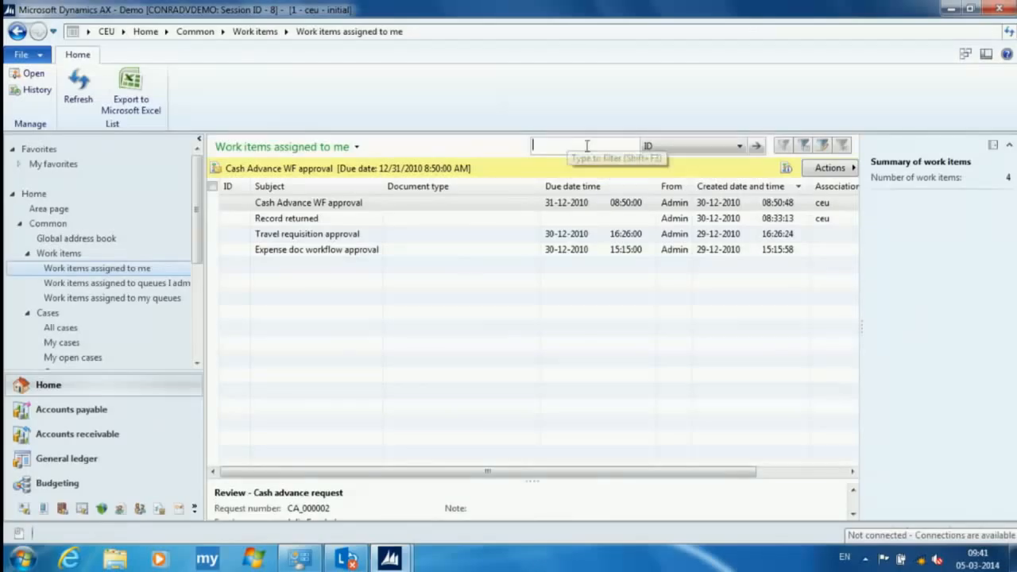
pyautogui.click(57, 256)
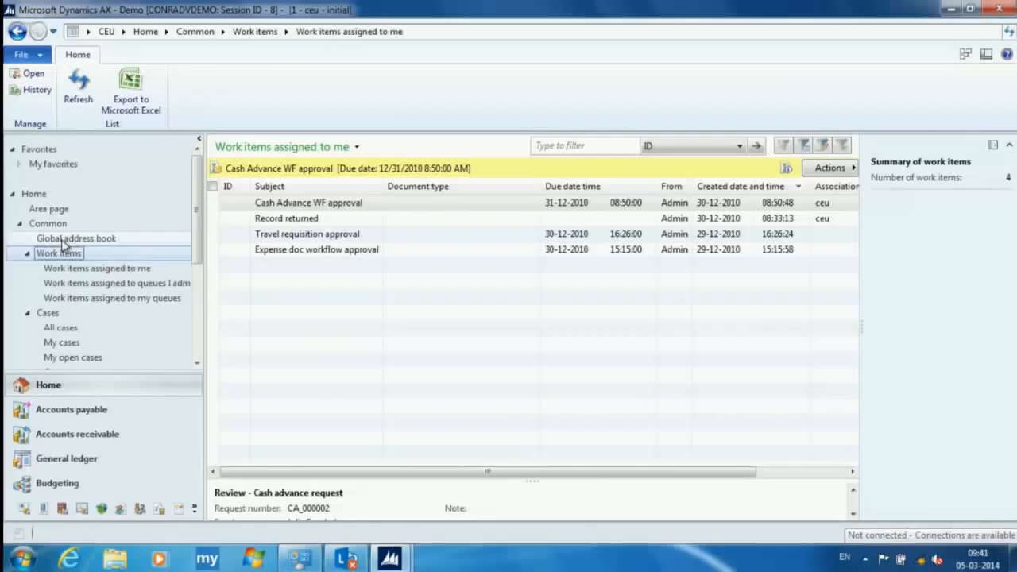
pyautogui.click(27, 257)
# - List all activities and filter them on the responsible person's first name
pyautogui.scroll(-2, 104, 286)
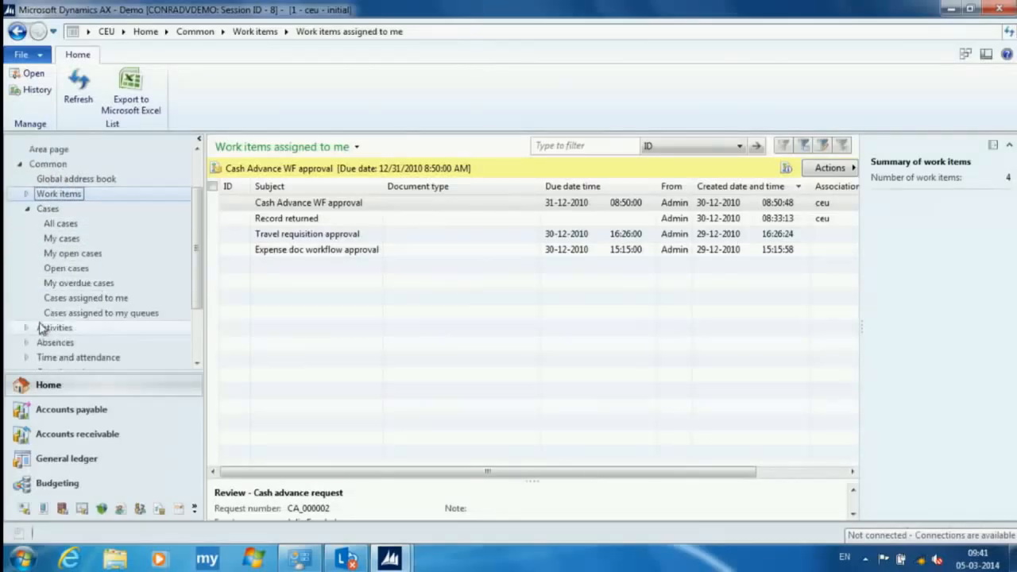
pyautogui.click(27, 328)
pyautogui.click(513, 144)
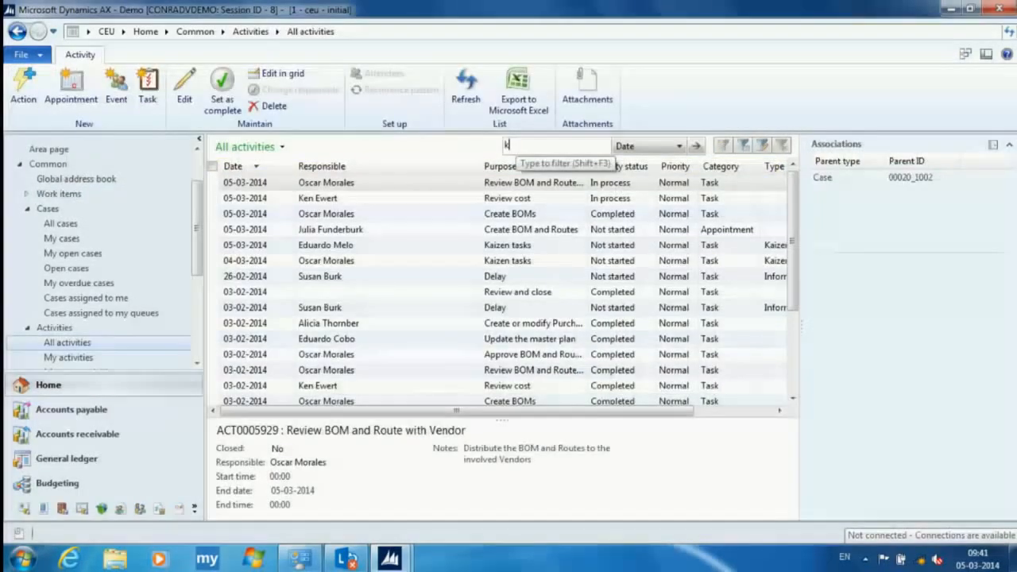
pyautogui.click(680, 145)
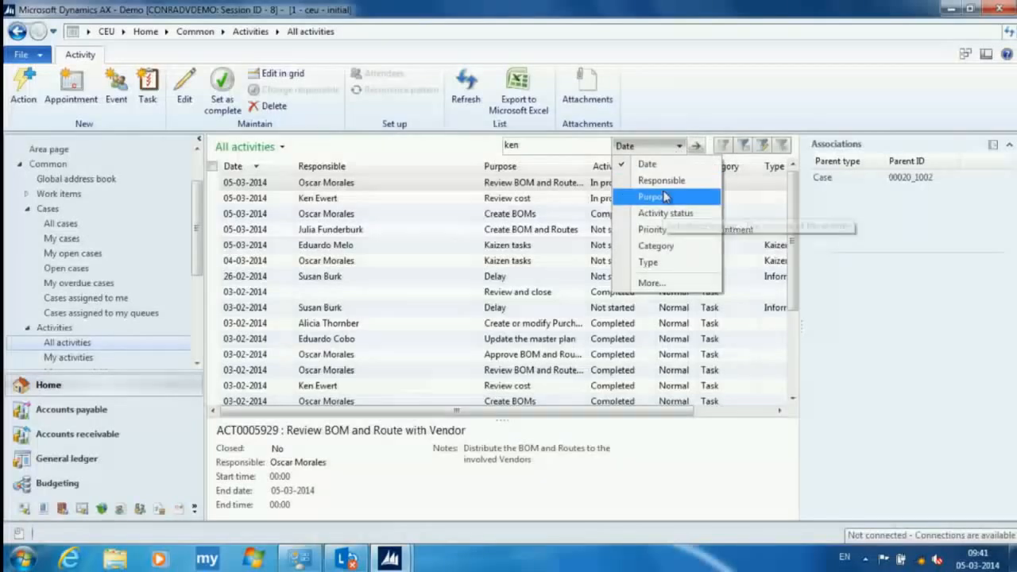
pyautogui.click(666, 181)
pyautogui.press('Return')
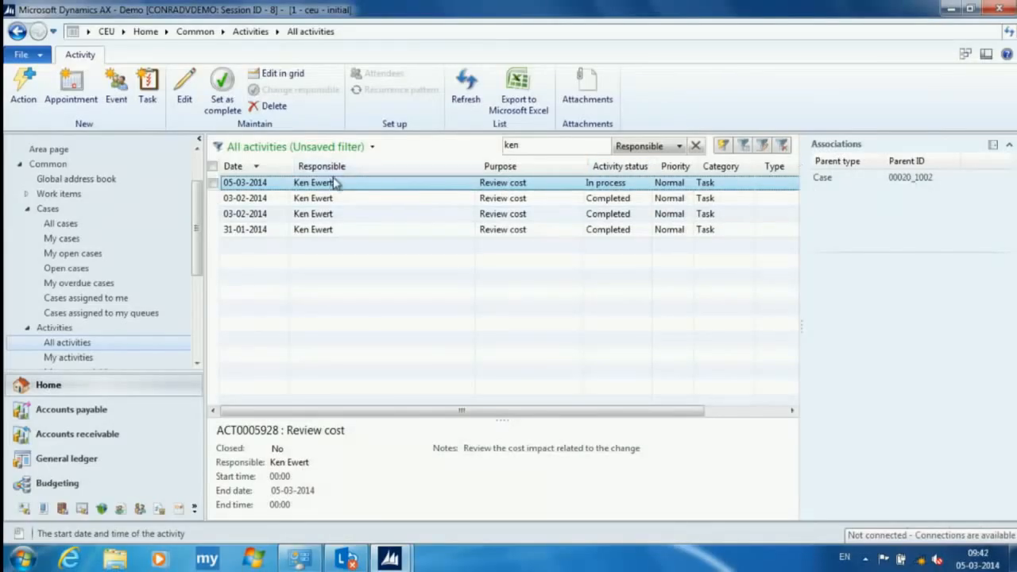
# - Set the in-process Review cost activity of case 00020_1002 as complete and return to the open cases list
pyautogui.click(222, 82)
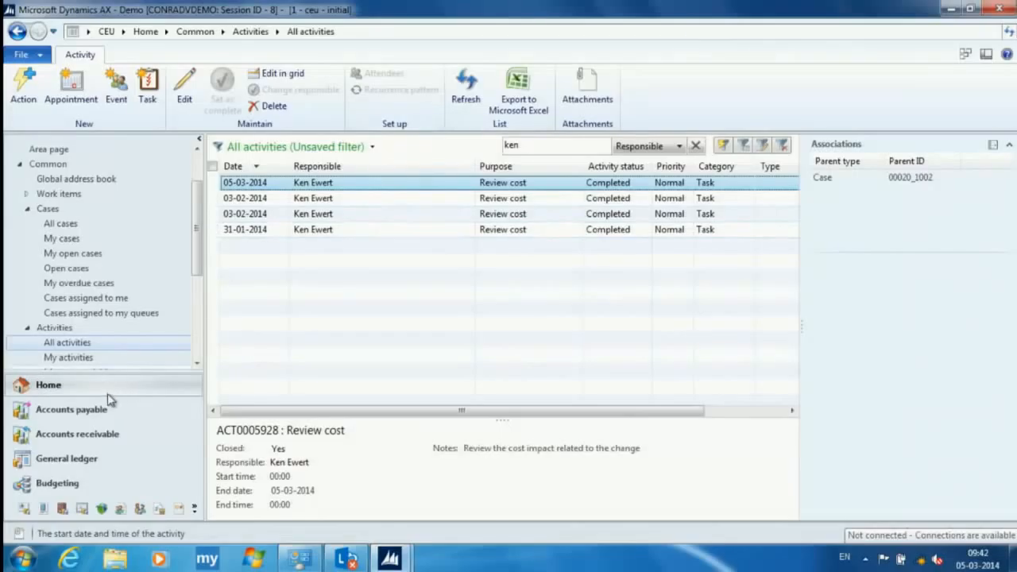
pyautogui.click(70, 269)
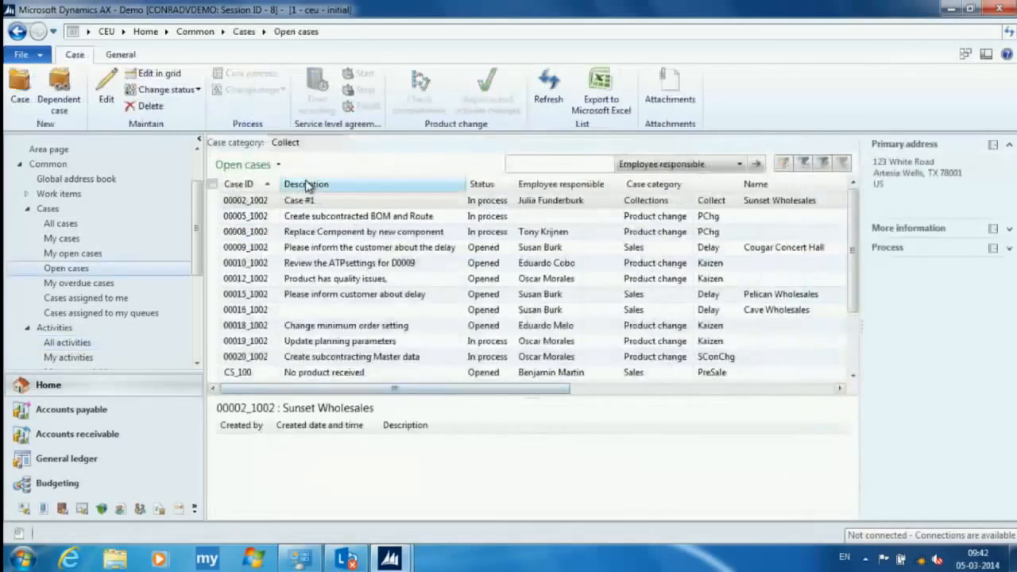
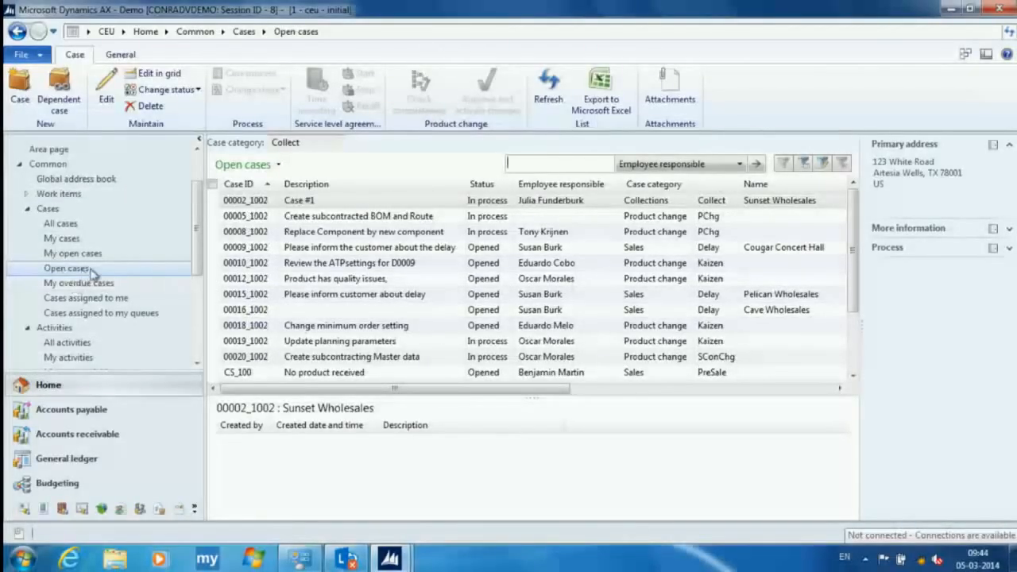
# - Open the change approval and activation for case 00020_1002, include its BOM and route, and set the planned effective date to 10-03-2014
pyautogui.doubleClick(258, 357)
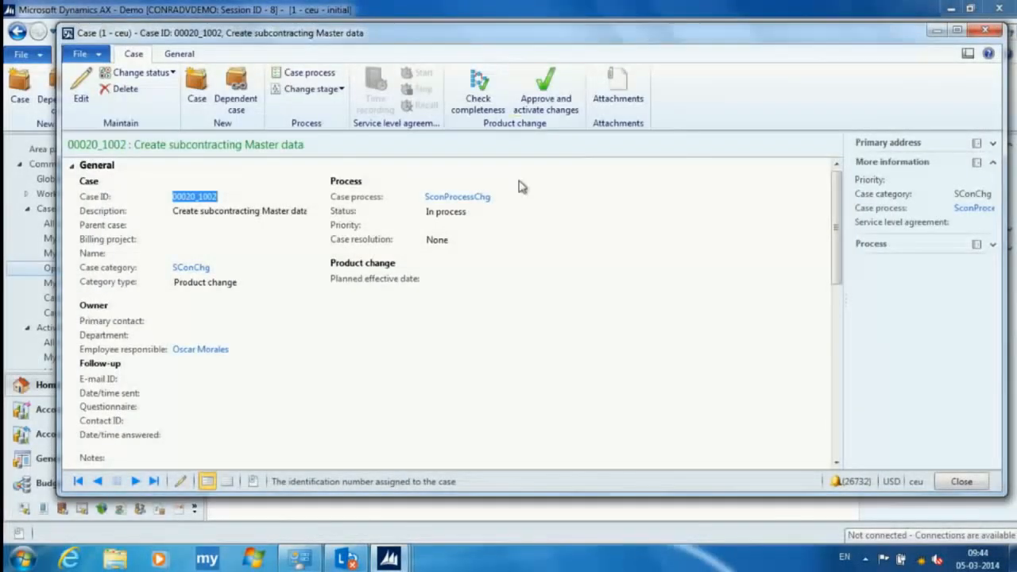
pyautogui.click(538, 89)
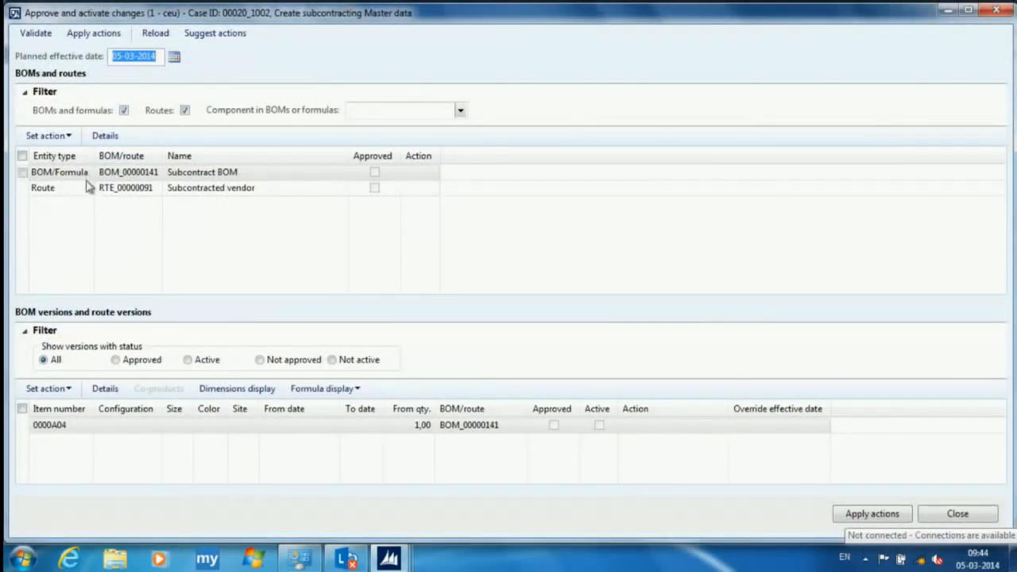
pyautogui.click(23, 156)
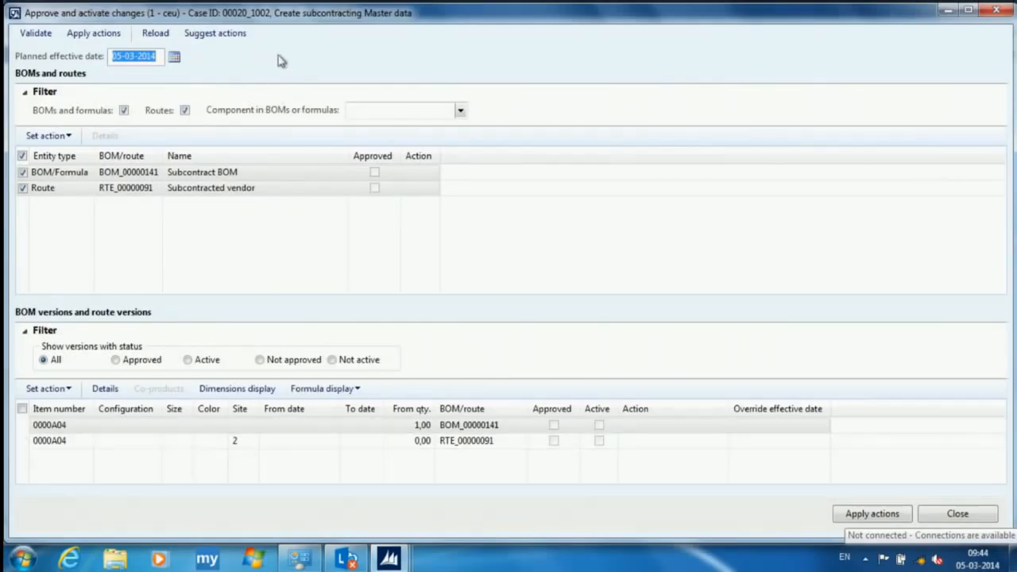
pyautogui.click(174, 57)
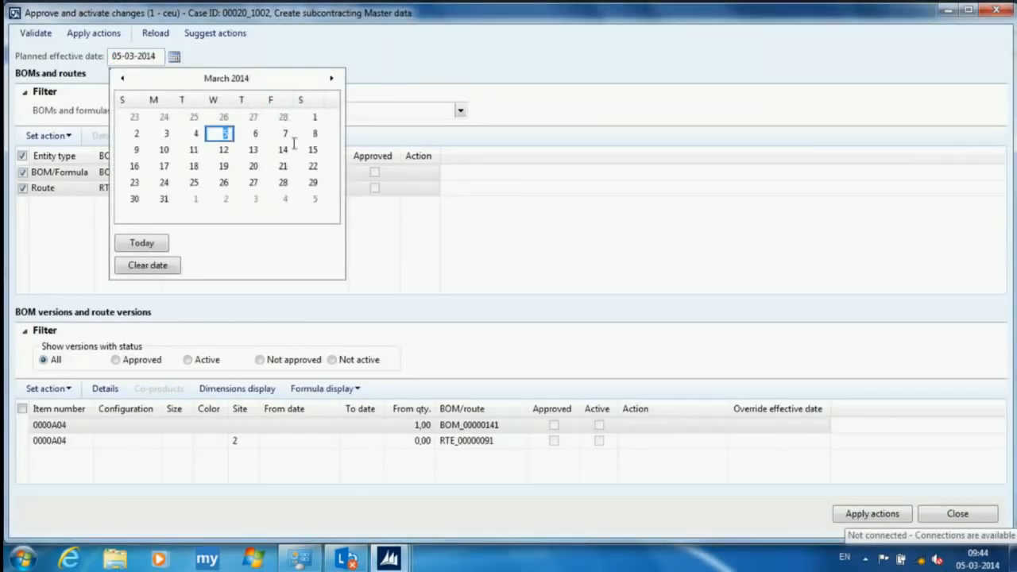
pyautogui.click(164, 150)
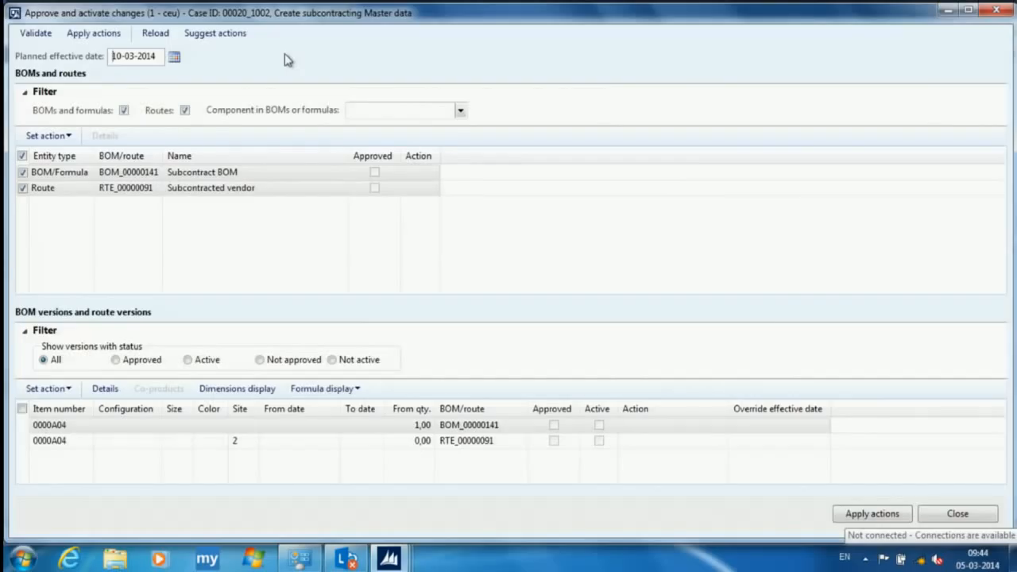
# - Generate suggested actions for the BOM and route, and change the action of both 0000A04 versions to Approve
pyautogui.click(238, 36)
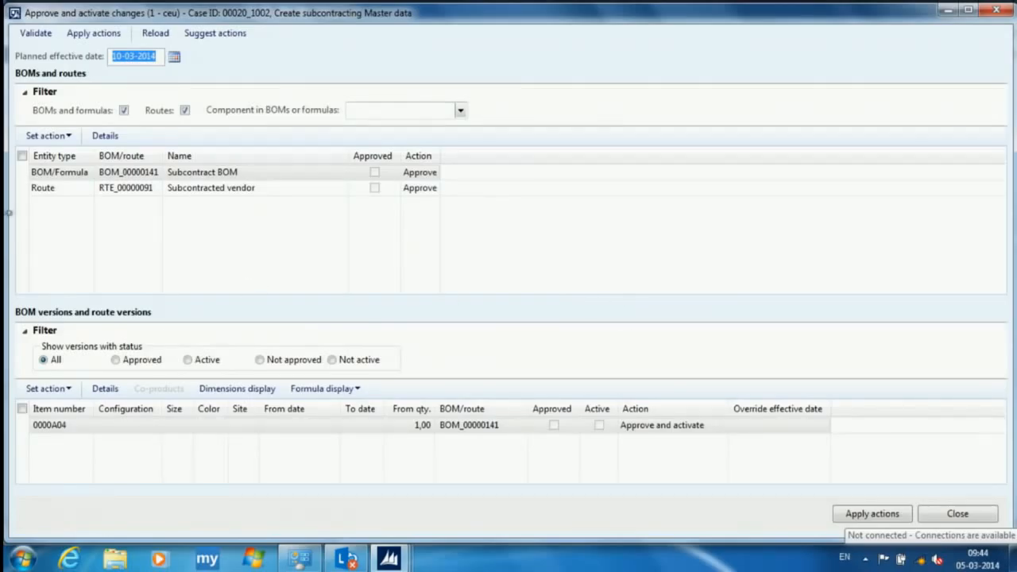
pyautogui.click(23, 156)
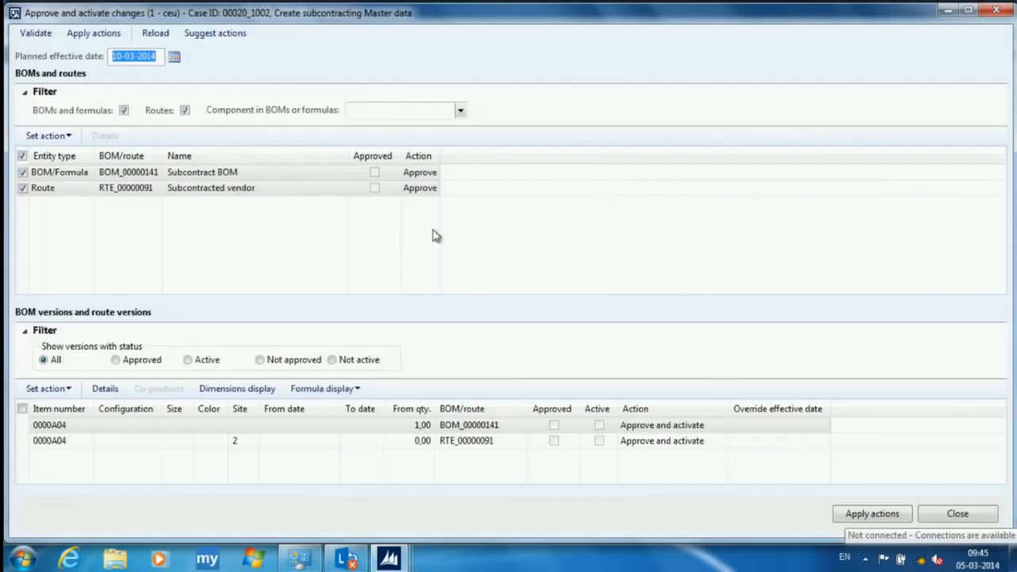
pyautogui.click(720, 426)
pyautogui.click(721, 428)
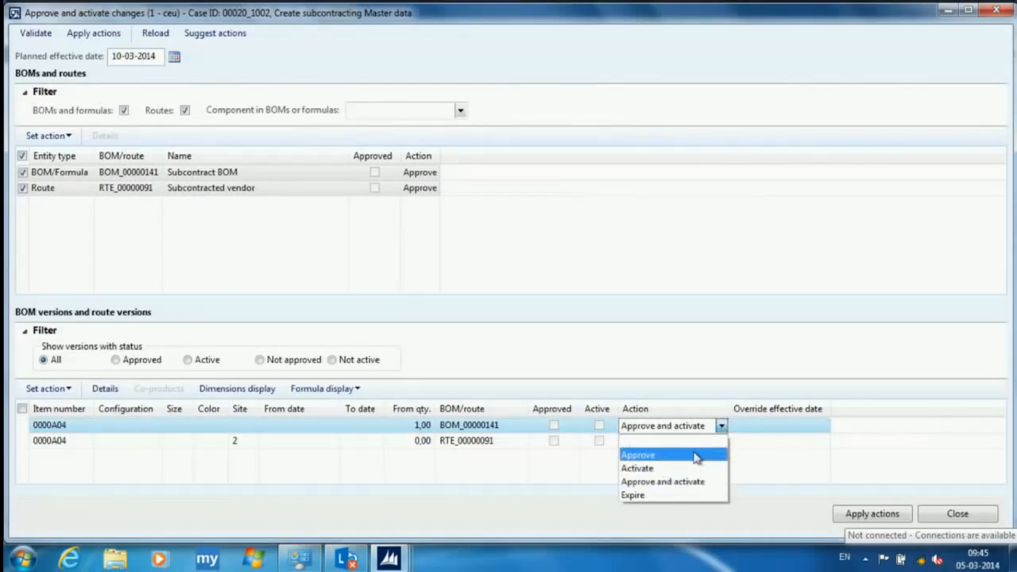
pyautogui.click(689, 457)
pyautogui.click(711, 442)
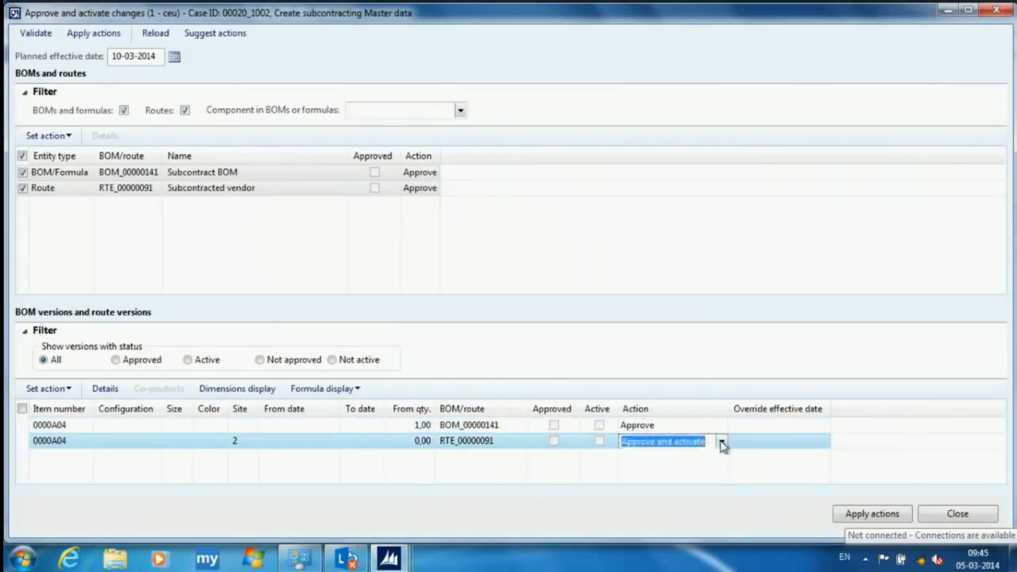
pyautogui.click(720, 442)
pyautogui.click(691, 470)
# - Apply the approval actions with the default approver, check the approved BOM and route versions, and close the approval window
pyautogui.click(882, 514)
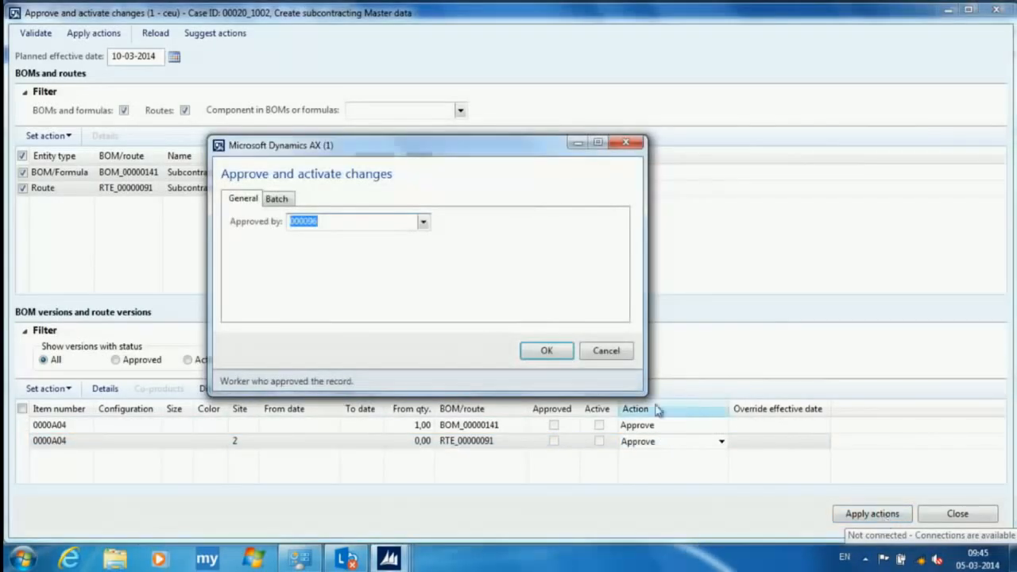
pyautogui.click(547, 352)
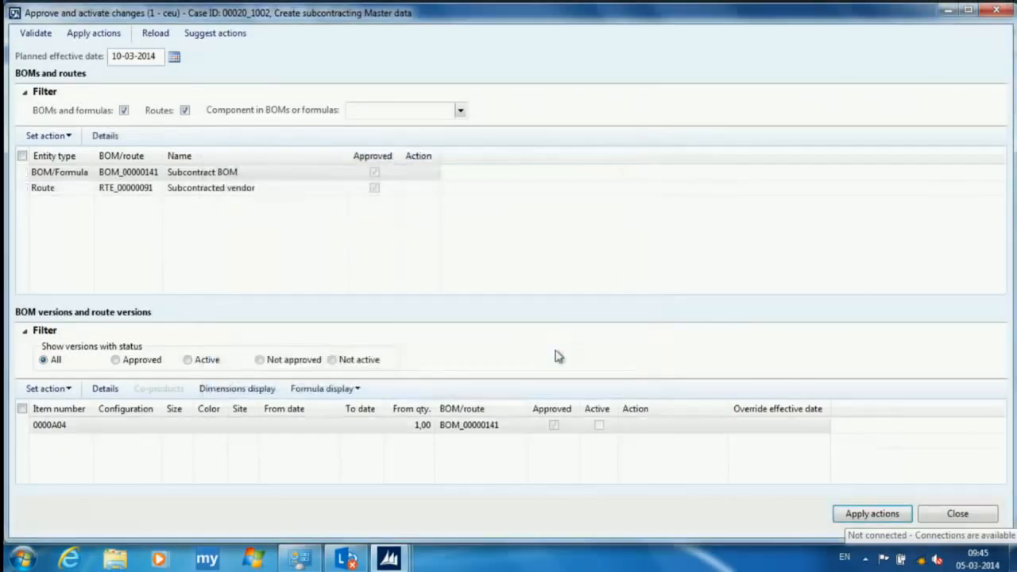
pyautogui.click(22, 157)
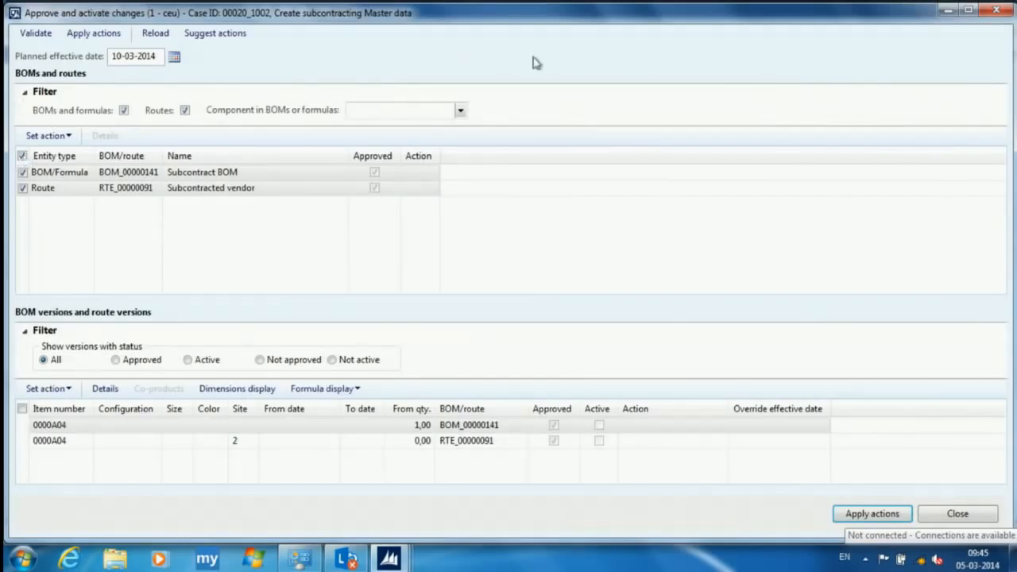
pyautogui.click(998, 11)
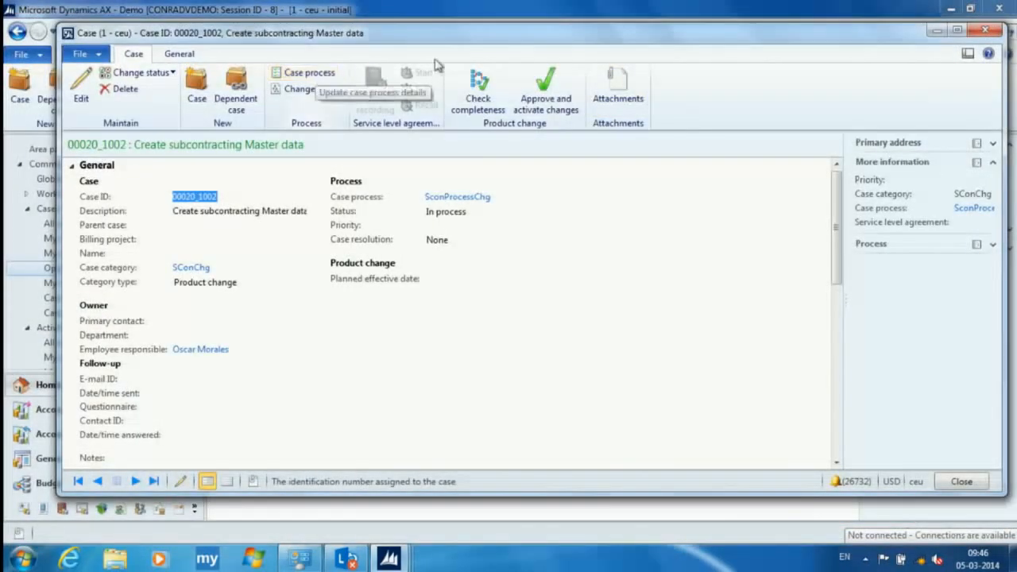
# - List the activities of case 00020_1002 and set the in-process Review BOM and Route with Vendor activity as complete
pyautogui.click(185, 53)
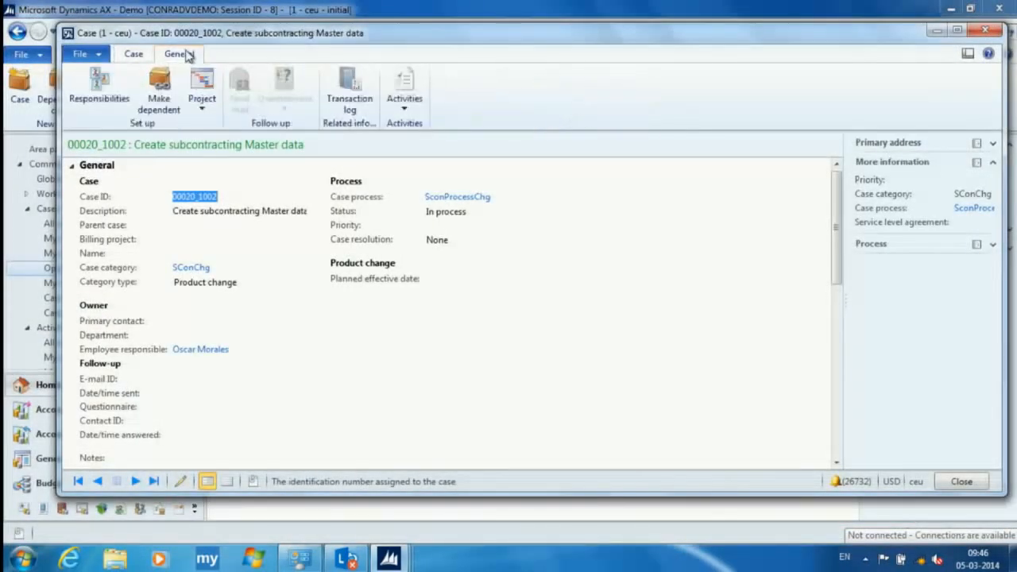
pyautogui.click(405, 93)
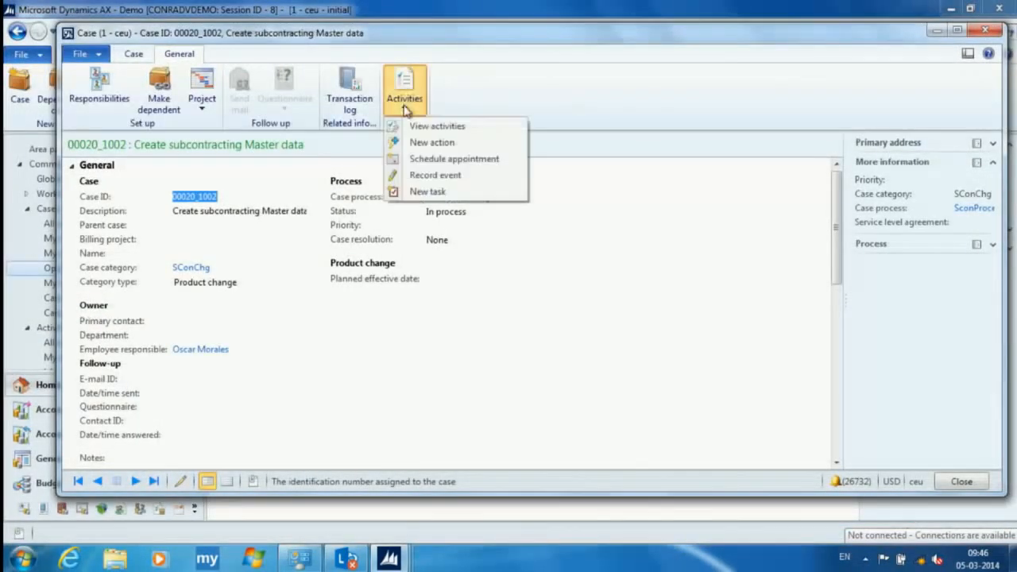
pyautogui.click(454, 128)
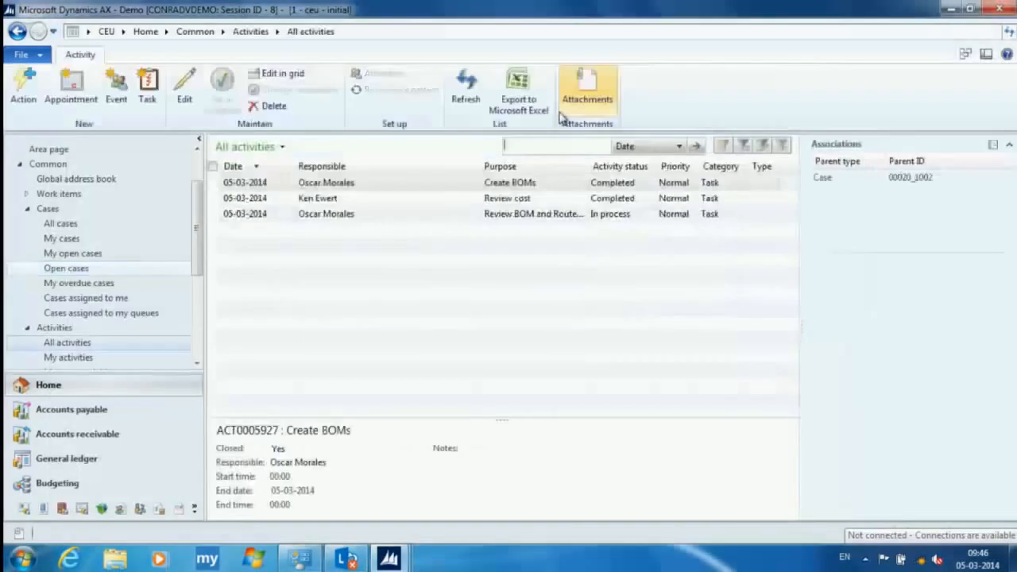
pyautogui.click(214, 183)
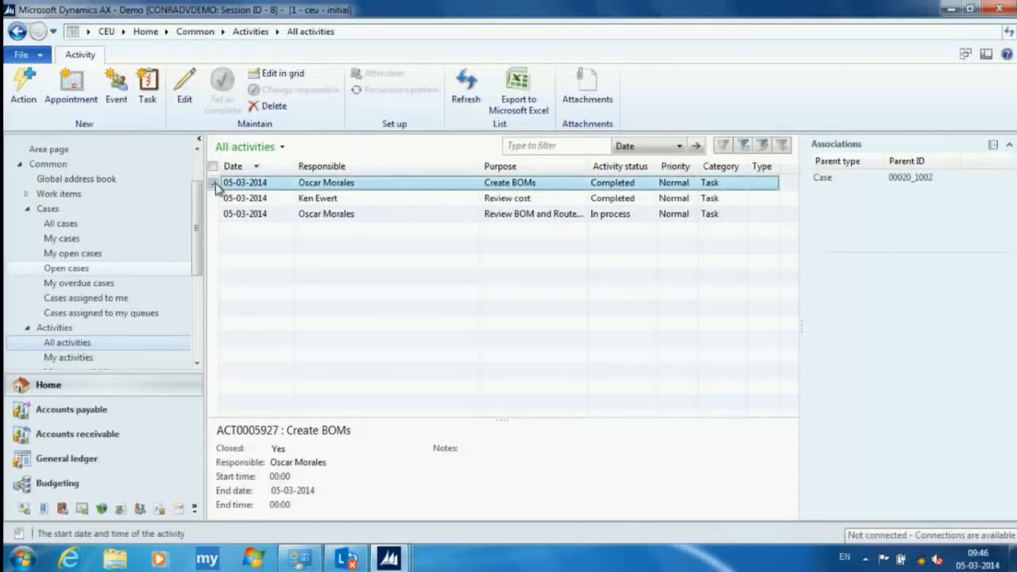
pyautogui.click(213, 199)
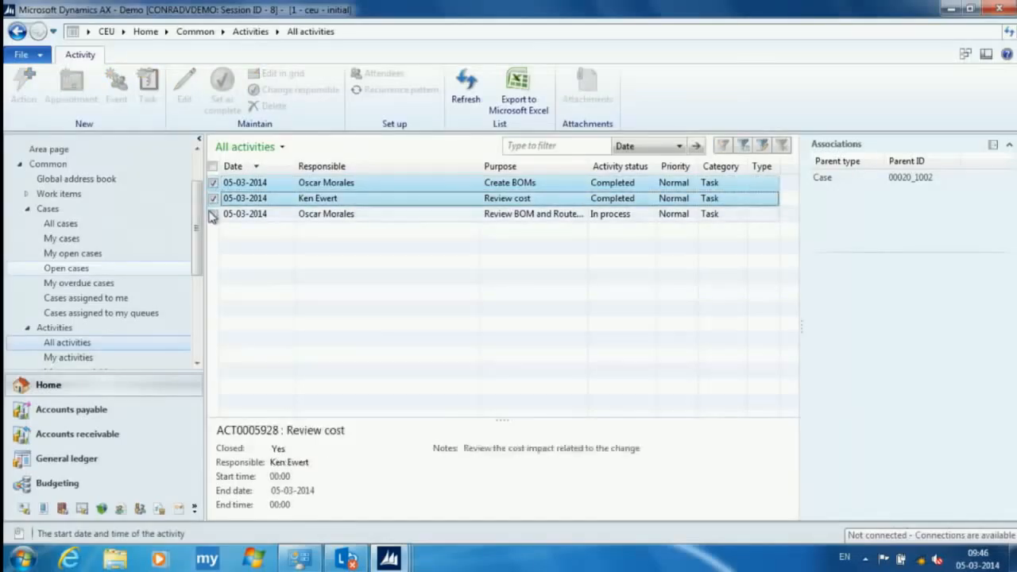
pyautogui.click(213, 214)
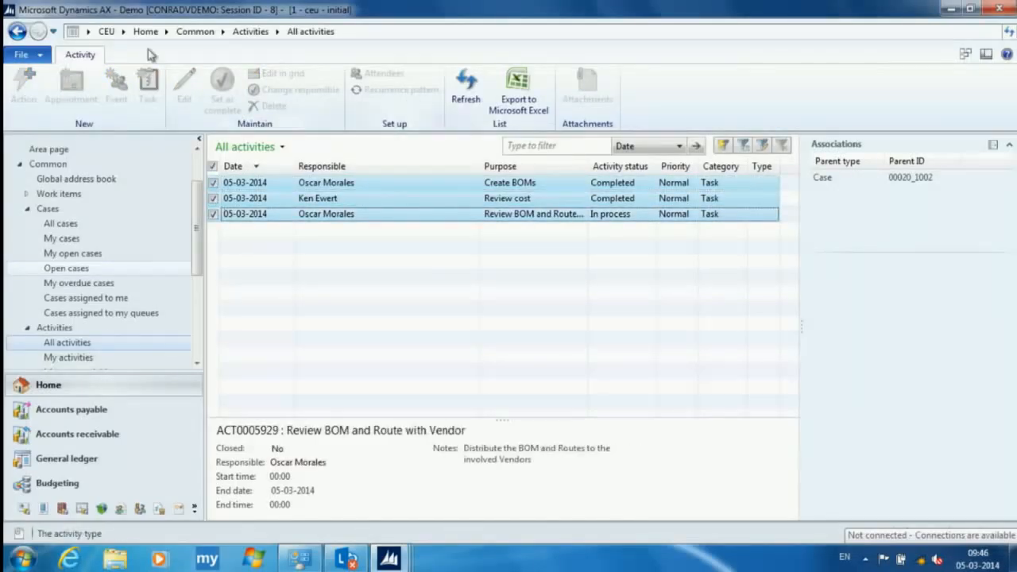
pyautogui.click(213, 182)
pyautogui.click(213, 199)
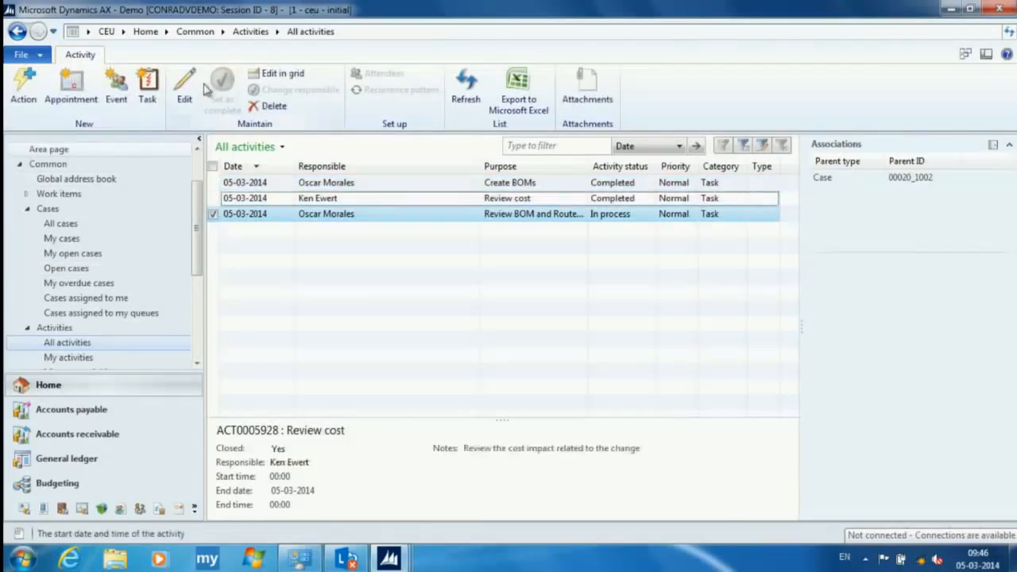
pyautogui.click(245, 223)
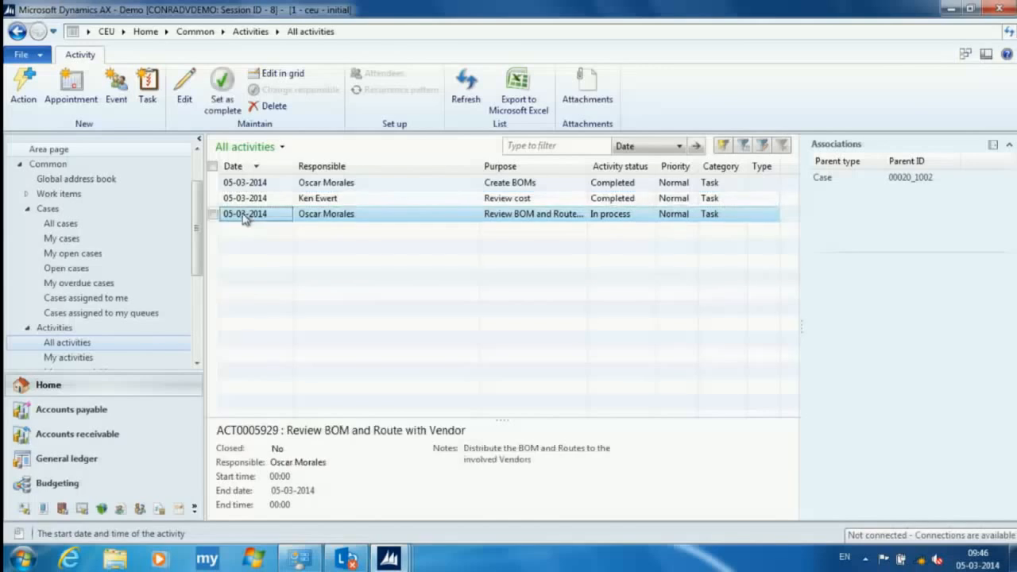
pyautogui.click(223, 87)
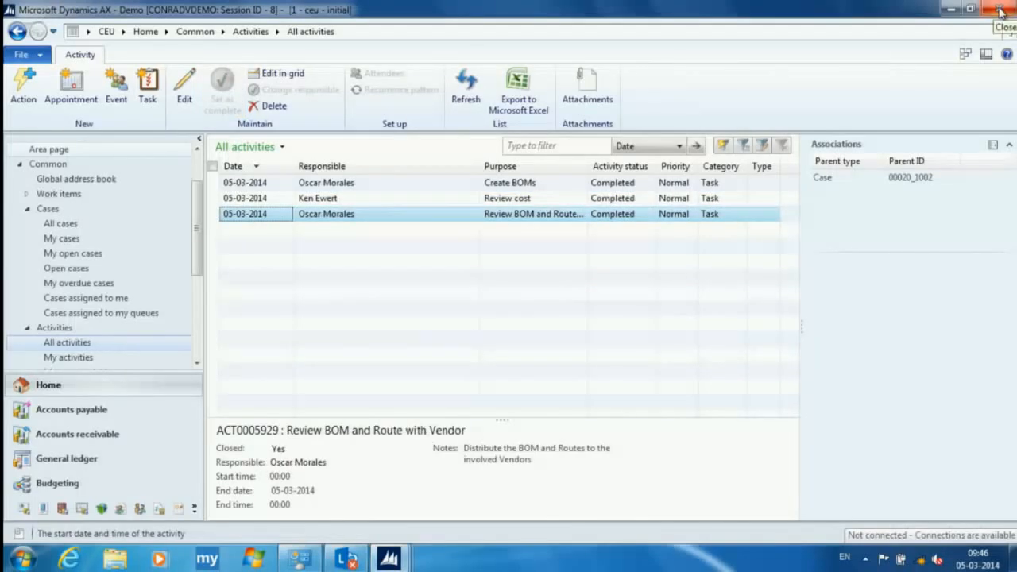
# - Reopen case 00020_1002 from the open cases and move it to the Review and approve stage
pyautogui.click(78, 240)
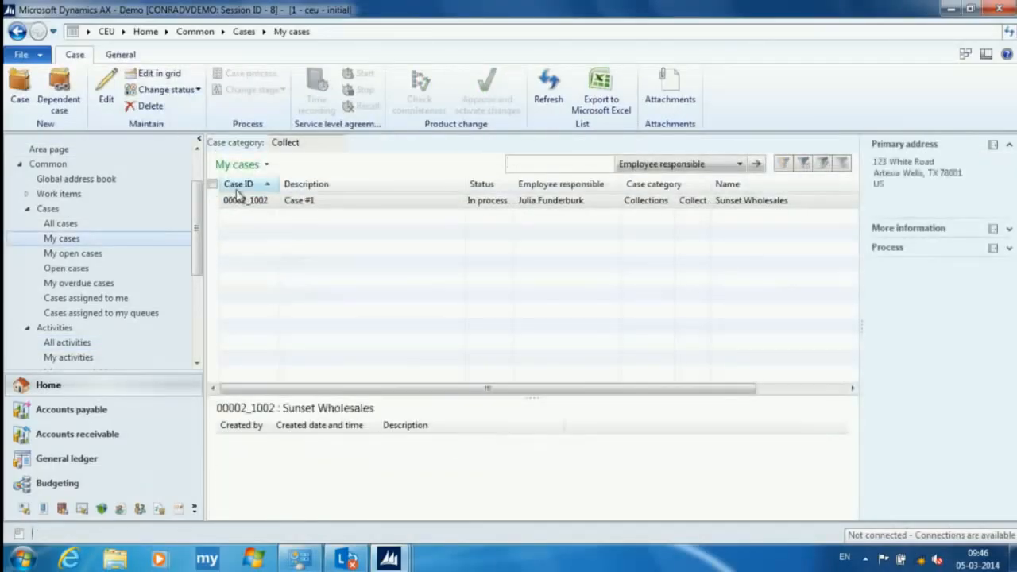
pyautogui.click(70, 225)
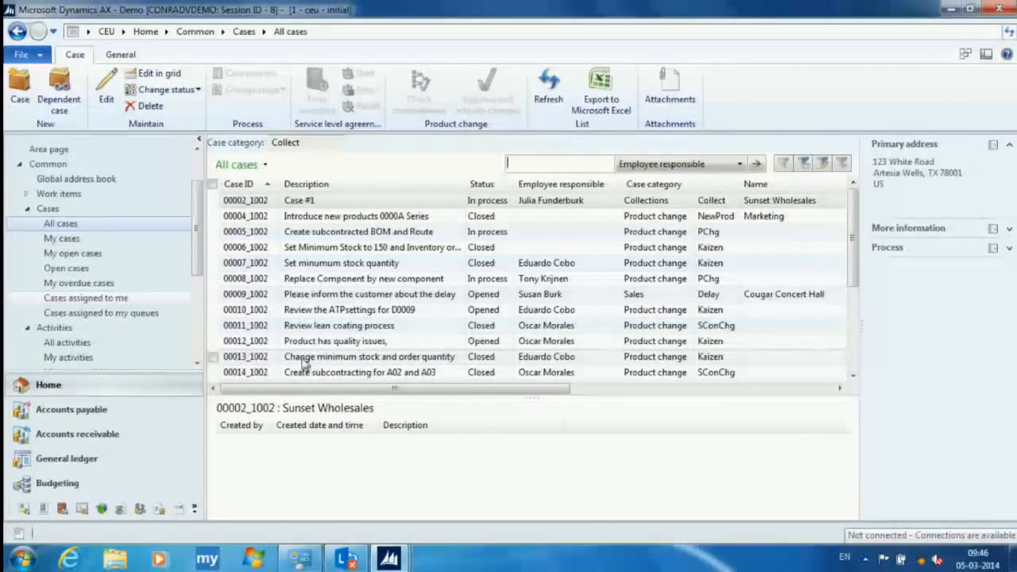
pyautogui.scroll(-1, 306, 371)
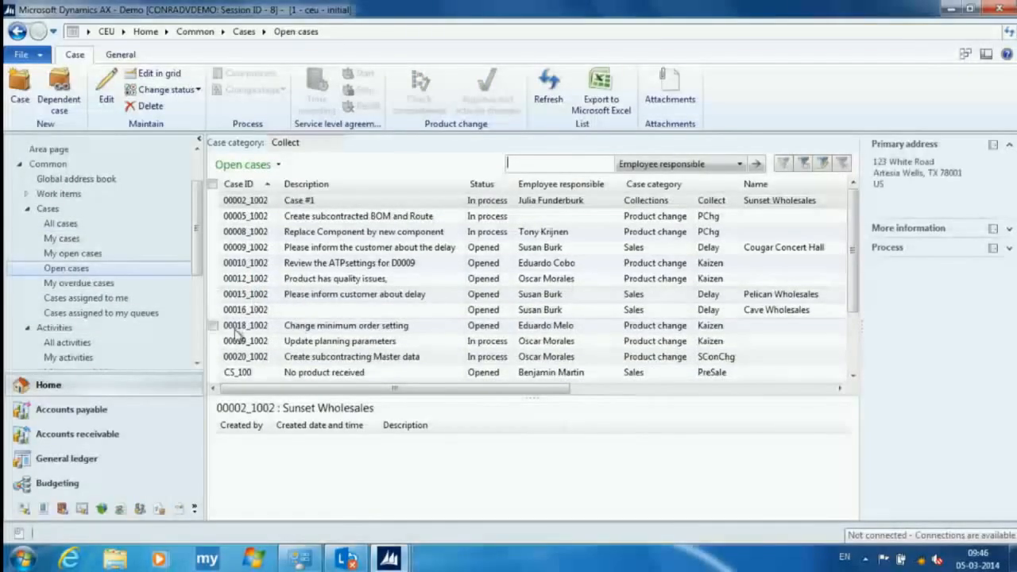
pyautogui.doubleClick(246, 357)
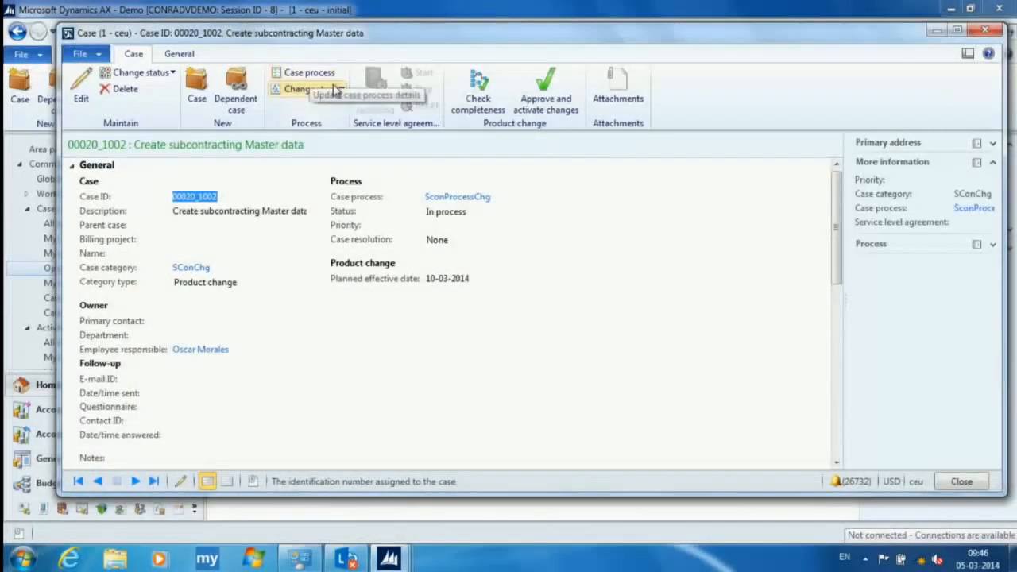
pyautogui.click(333, 91)
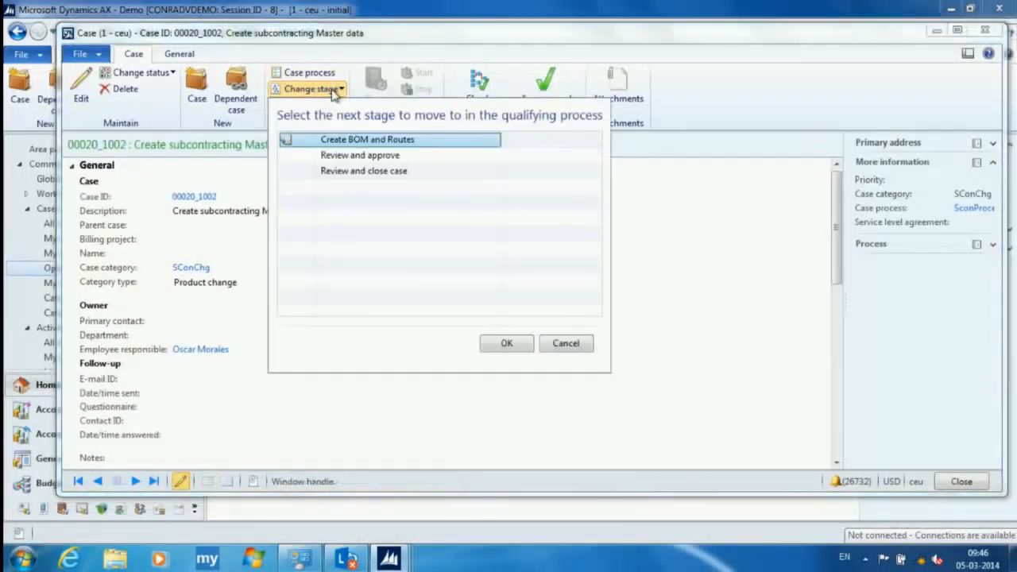
pyautogui.click(343, 157)
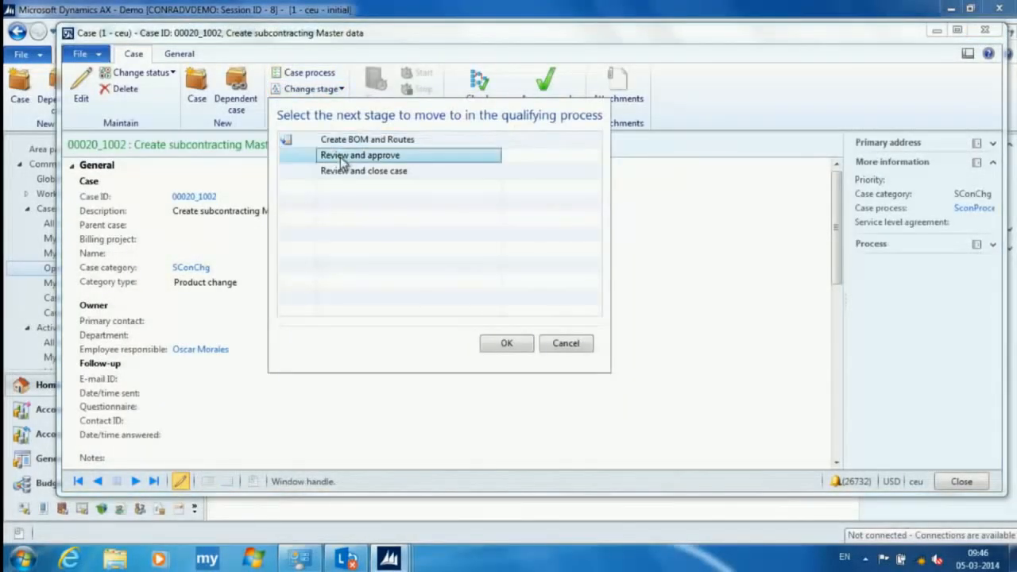
pyautogui.click(513, 348)
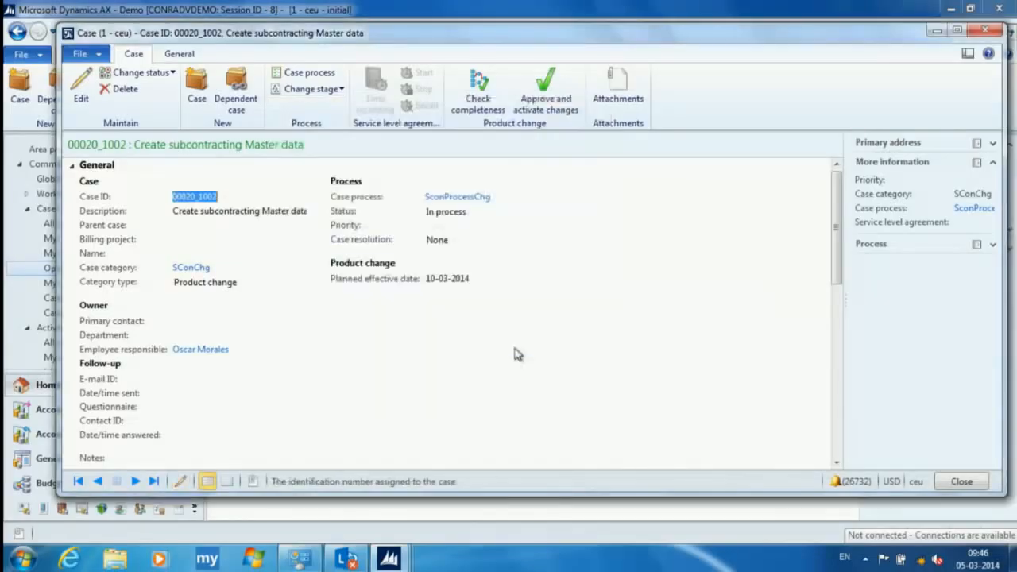
# - Examine the activities under the Review and approve stage in the case process, and close the process window
pyautogui.click(308, 80)
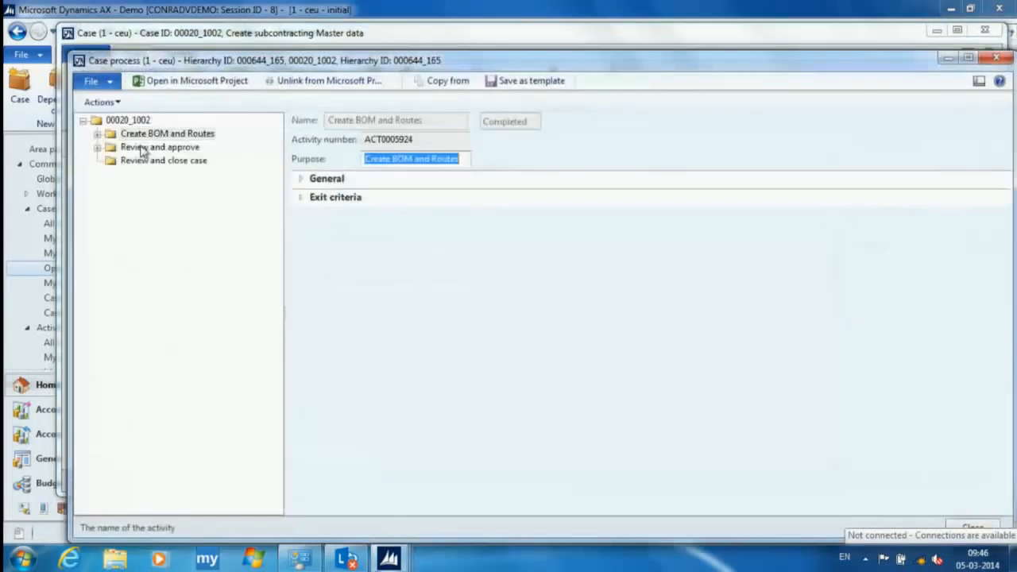
pyautogui.click(98, 148)
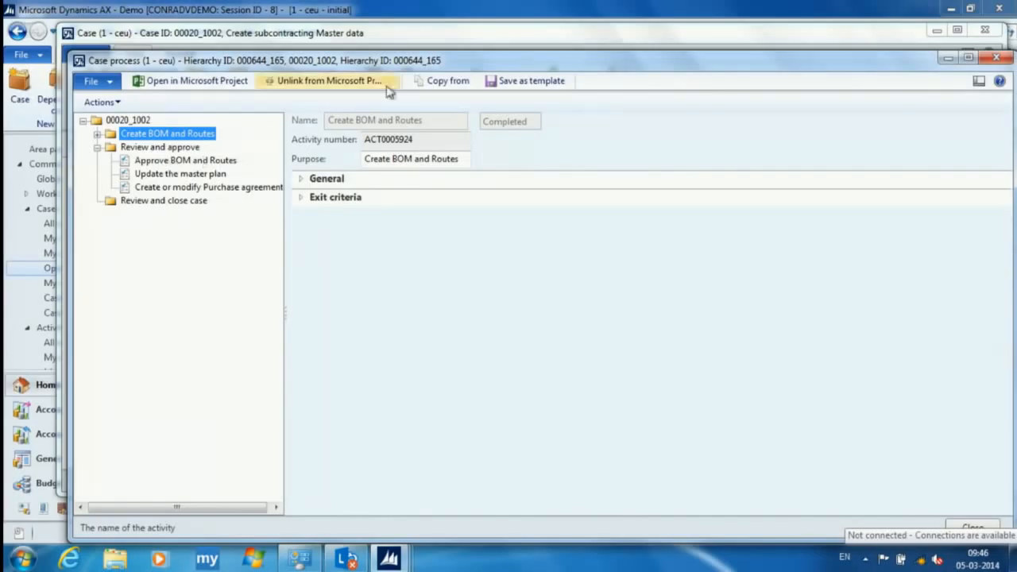
pyautogui.click(996, 58)
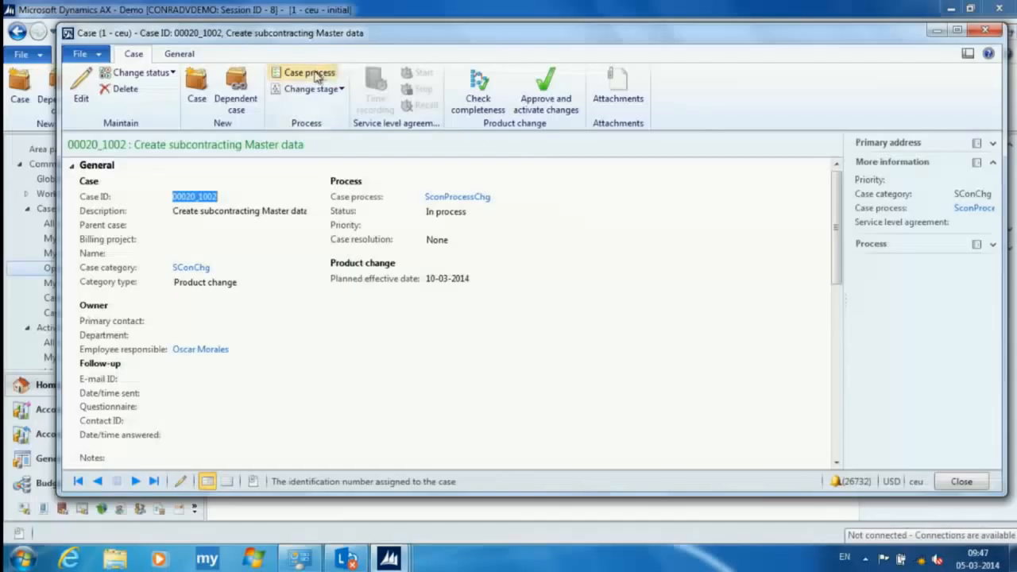
# - List the activities of case 00020_1002 and set the Approve BOM and Routes activity as complete
pyautogui.click(179, 53)
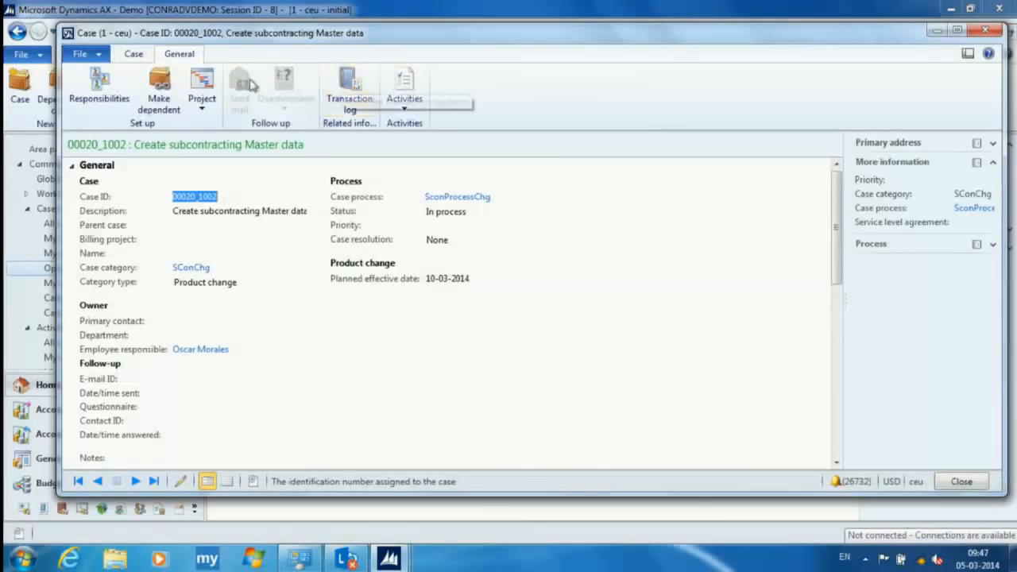
pyautogui.click(405, 109)
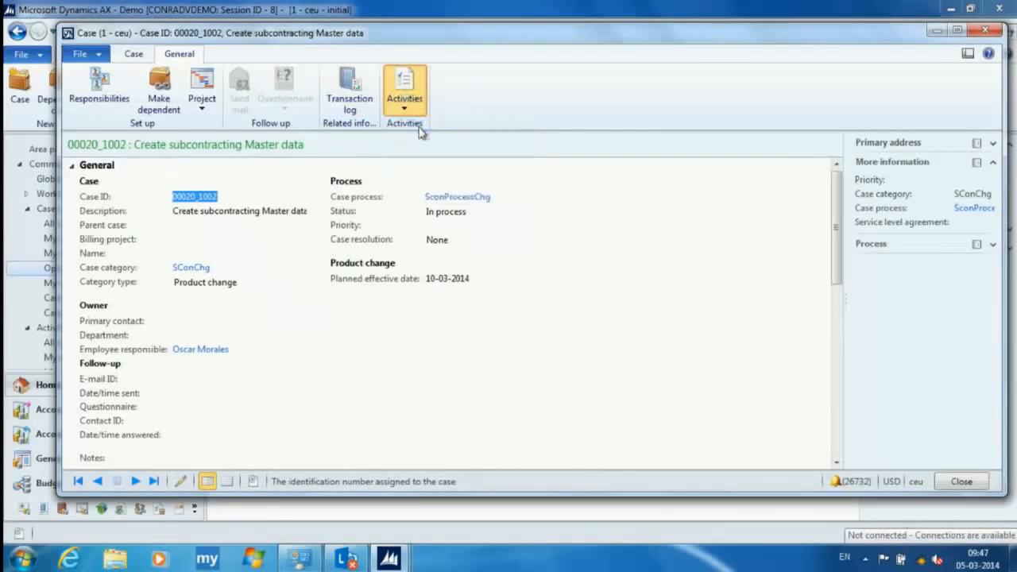
pyautogui.click(421, 125)
pyautogui.click(216, 230)
pyautogui.click(223, 89)
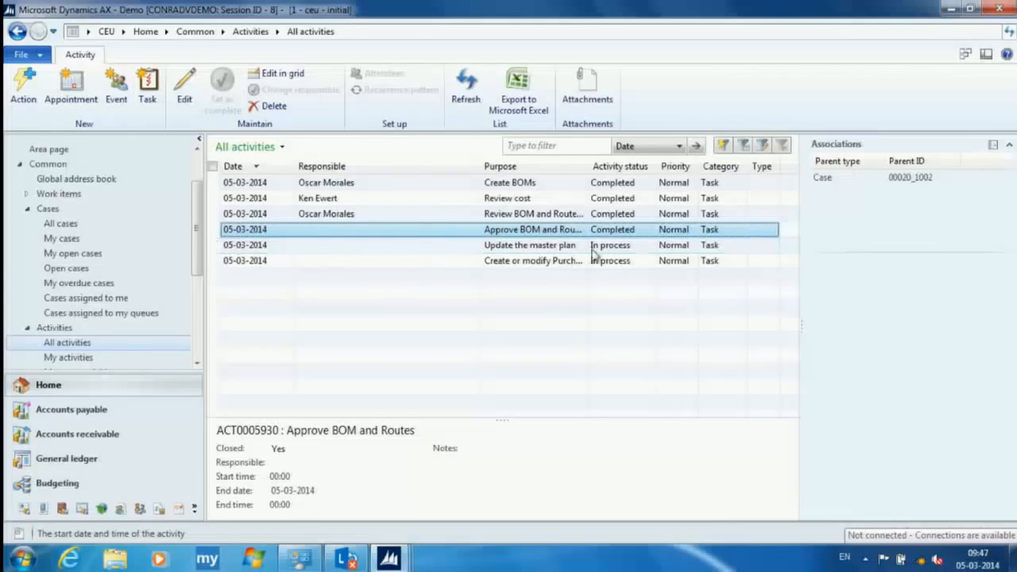
# - Assign a responsible worker from the worker lookup to the Update the master plan activity, and close the activity
pyautogui.click(247, 247)
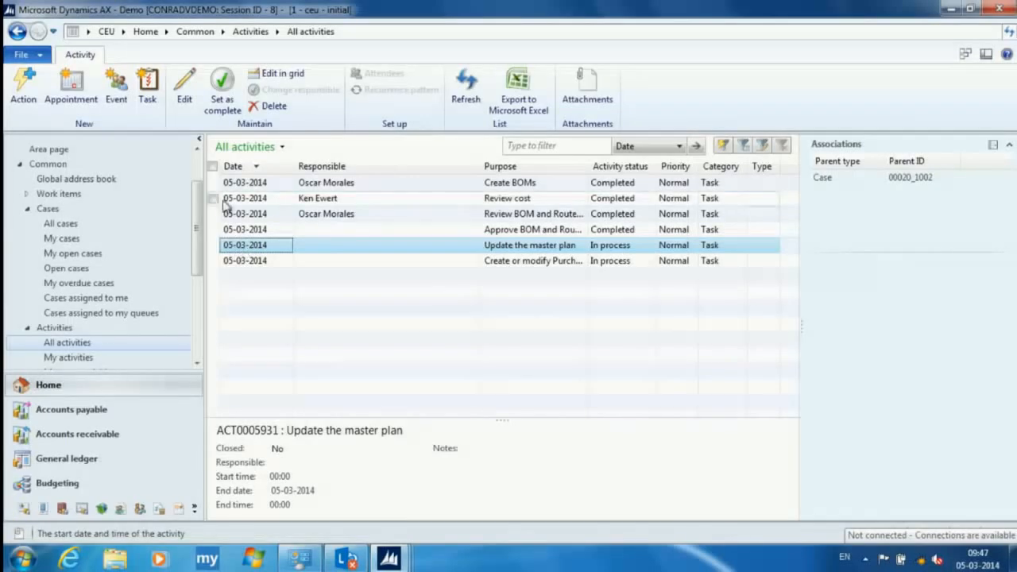
pyautogui.doubleClick(238, 245)
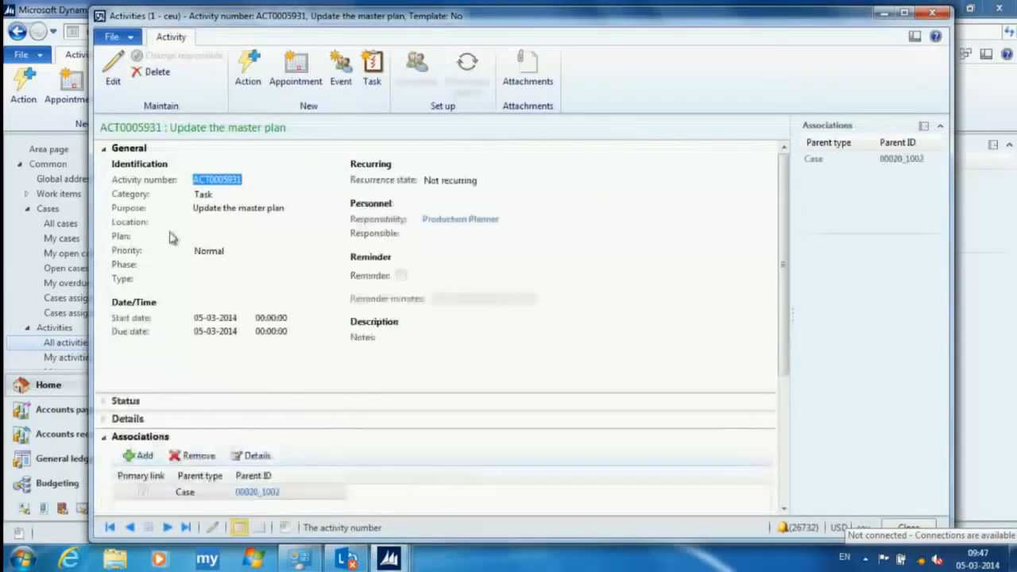
pyautogui.click(212, 528)
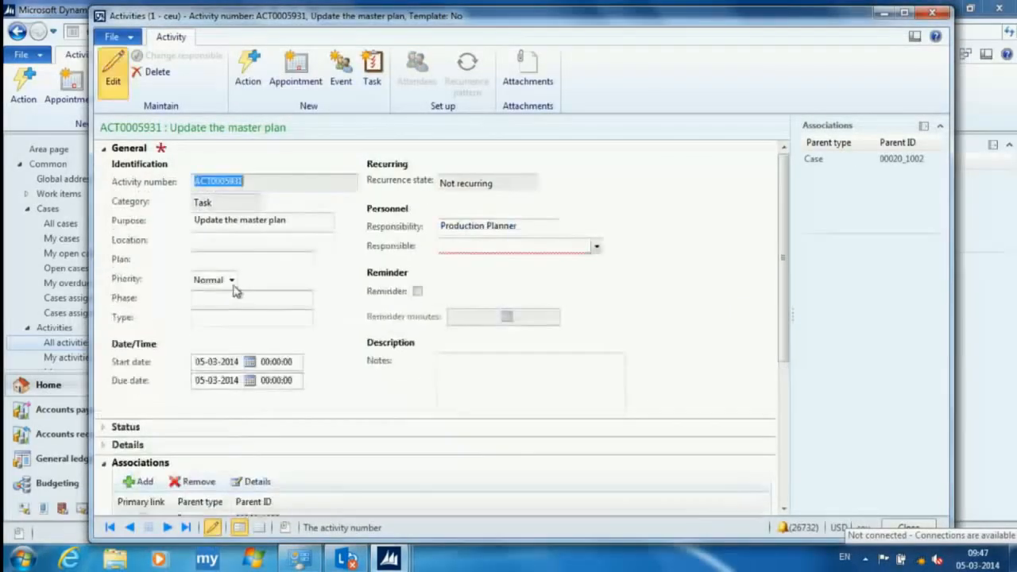
pyautogui.click(491, 248)
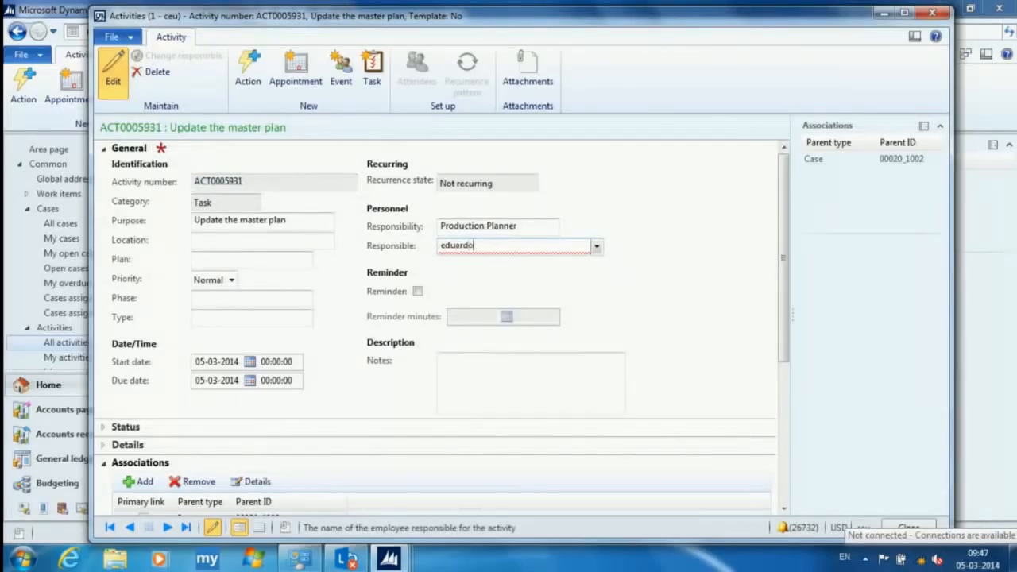
pyautogui.press('Tab')
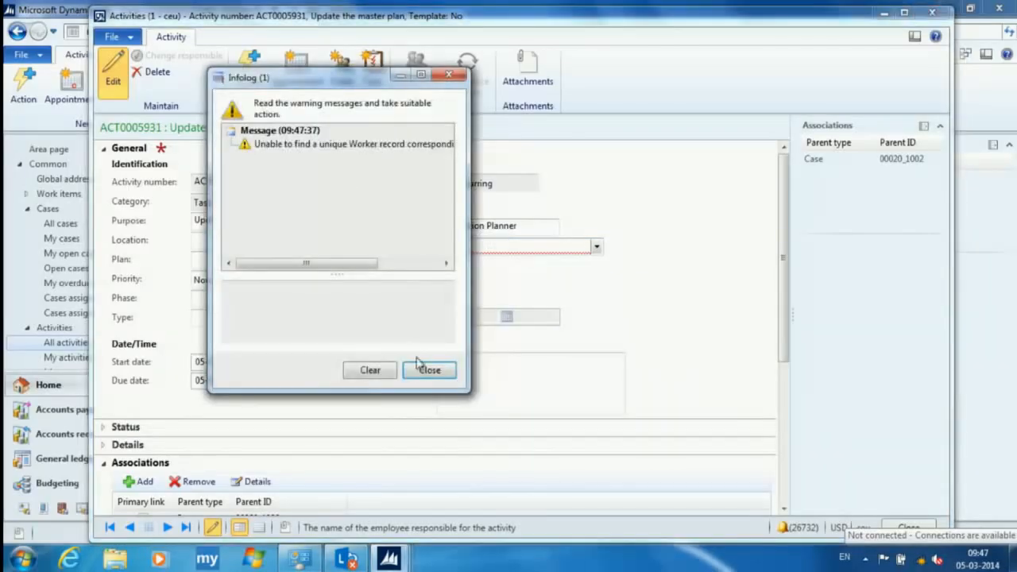
pyautogui.click(426, 367)
pyautogui.write('eduardo')
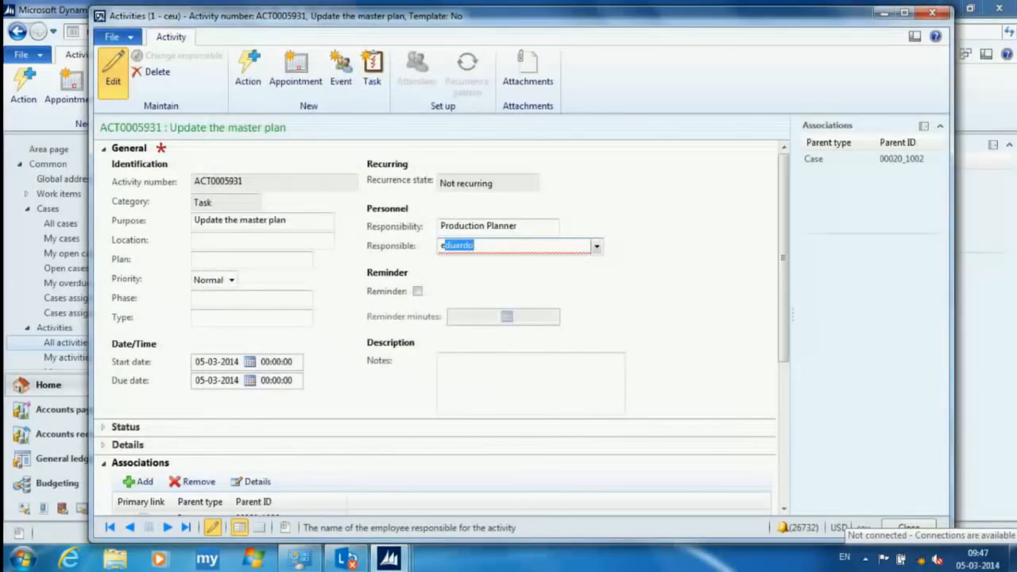
pyautogui.click(596, 246)
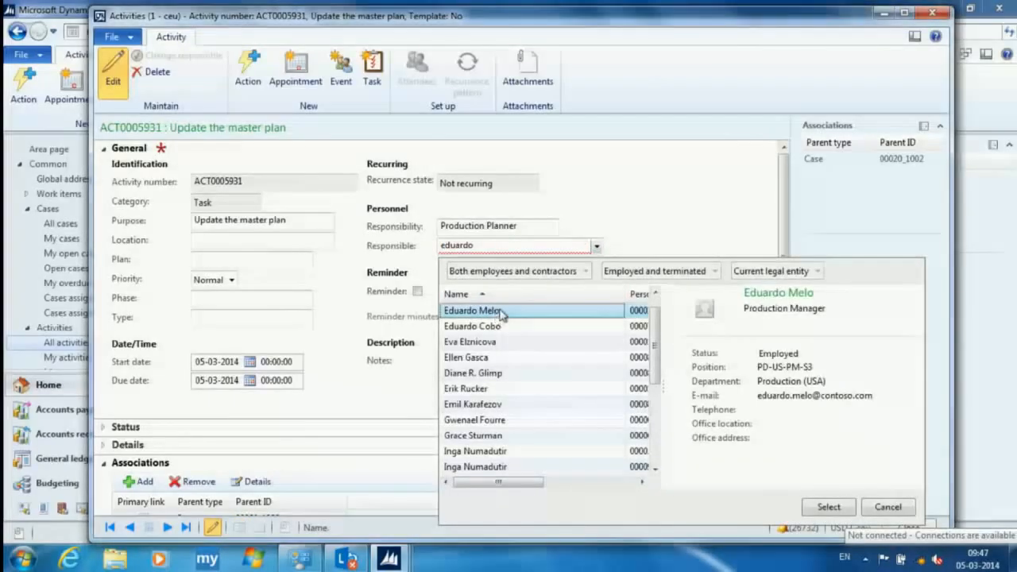
pyautogui.click(496, 312)
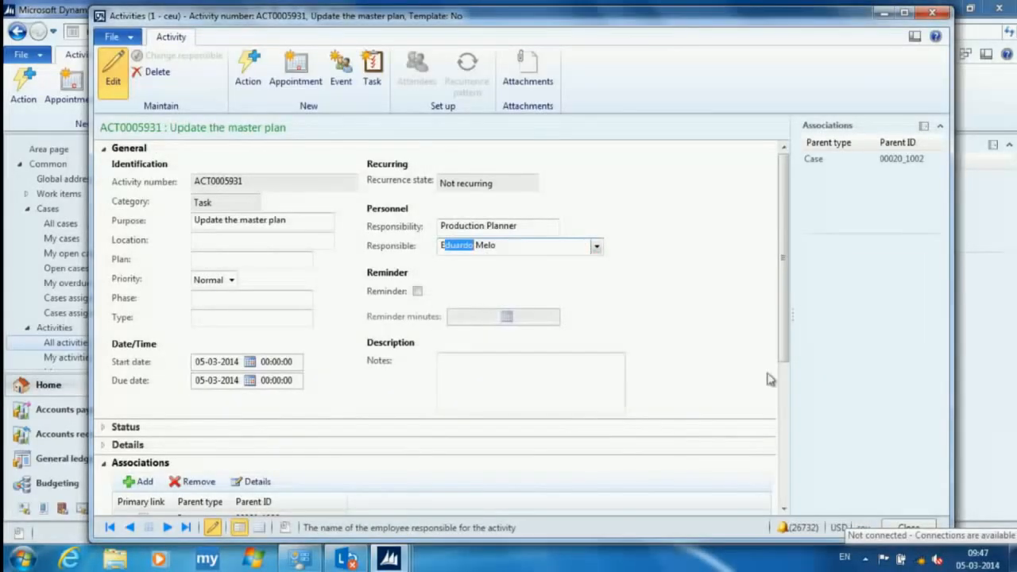
pyautogui.click(932, 13)
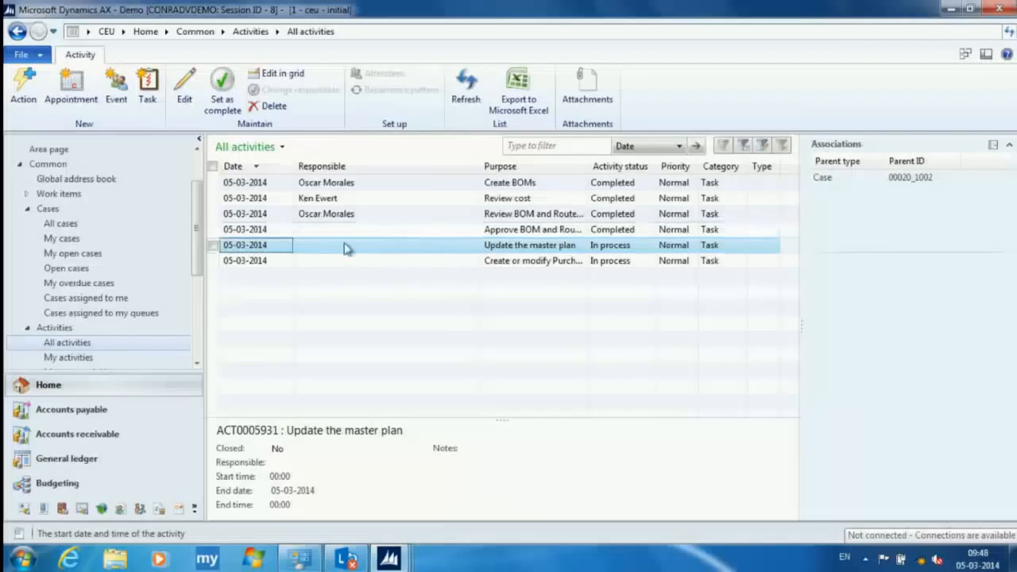
# - Reopen the Update the master plan activity, view the details of its associated case, and close both windows
pyautogui.doubleClick(509, 249)
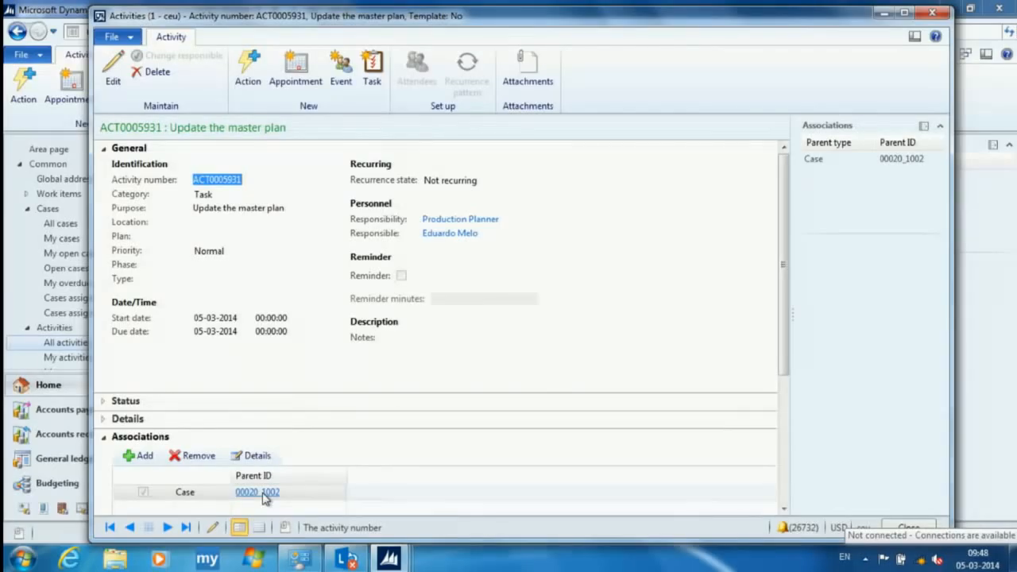
pyautogui.moveTo(787, 261)
pyautogui.mouseDown()
pyautogui.moveTo(789, 347)
pyautogui.moveTo(787, 268)
pyautogui.mouseUp()
pyautogui.click(270, 500)
pyautogui.rightClick(270, 499)
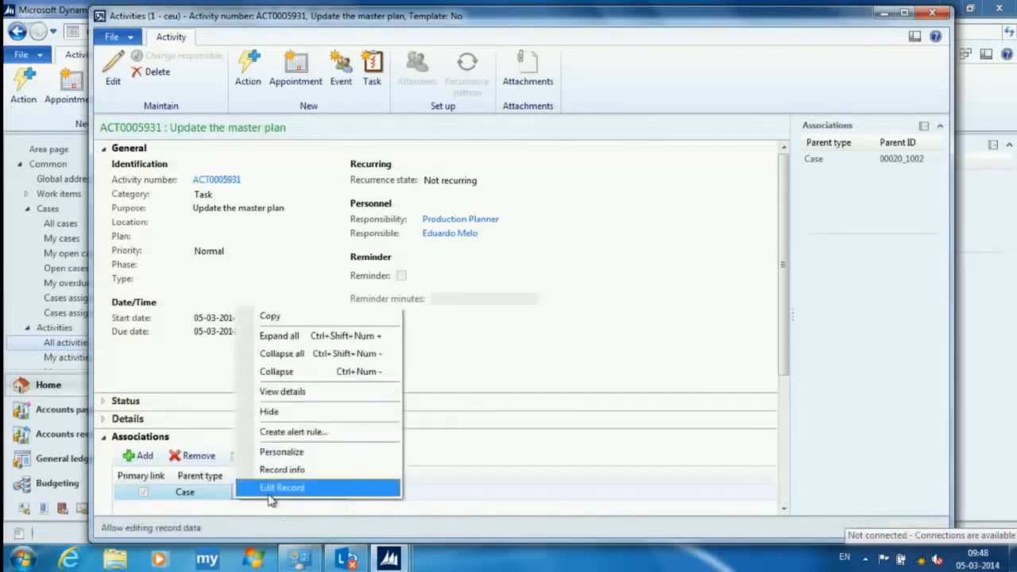
pyautogui.click(274, 391)
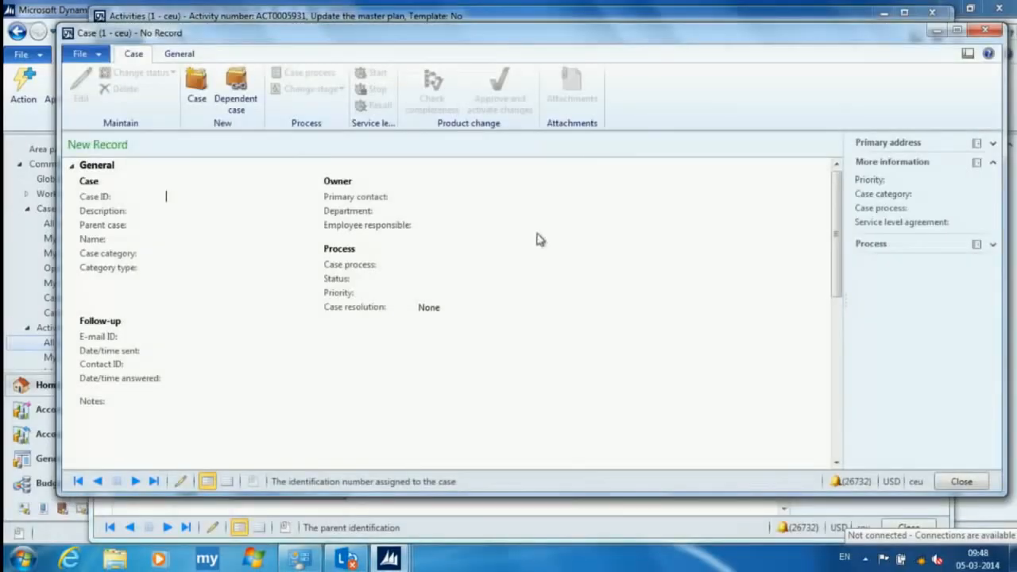
pyautogui.press('Escape')
pyautogui.press('Escape')
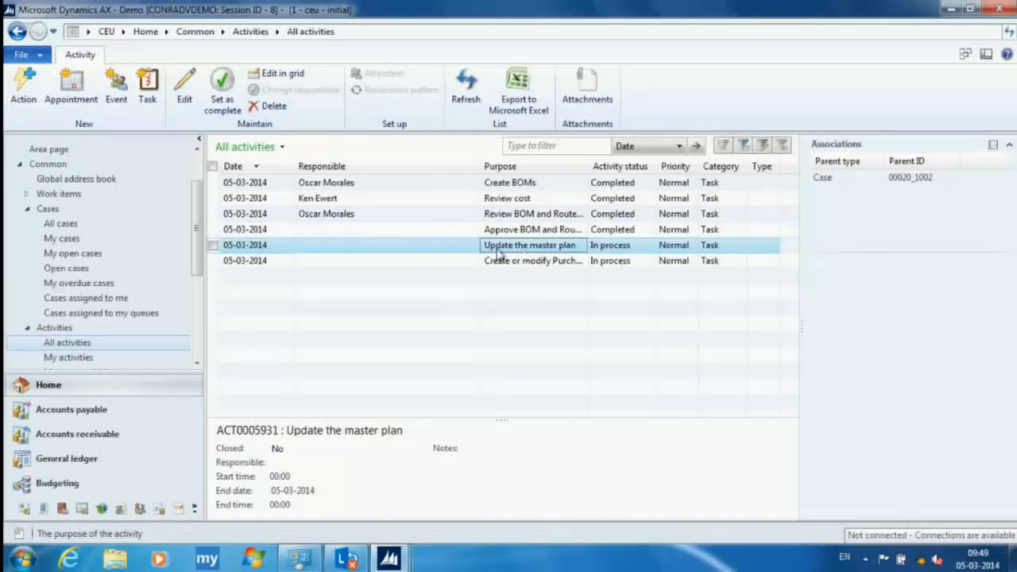
# - Go to the released products in Product information management and open the inventory default order settings of item 0000A01
pyautogui.click(122, 32)
pyautogui.click(198, 261)
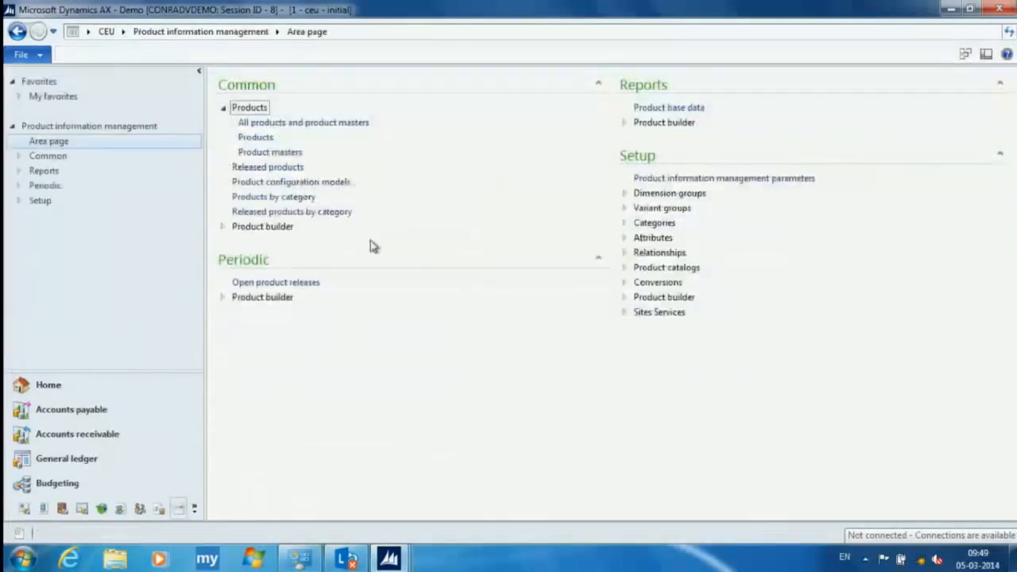
pyautogui.click(284, 172)
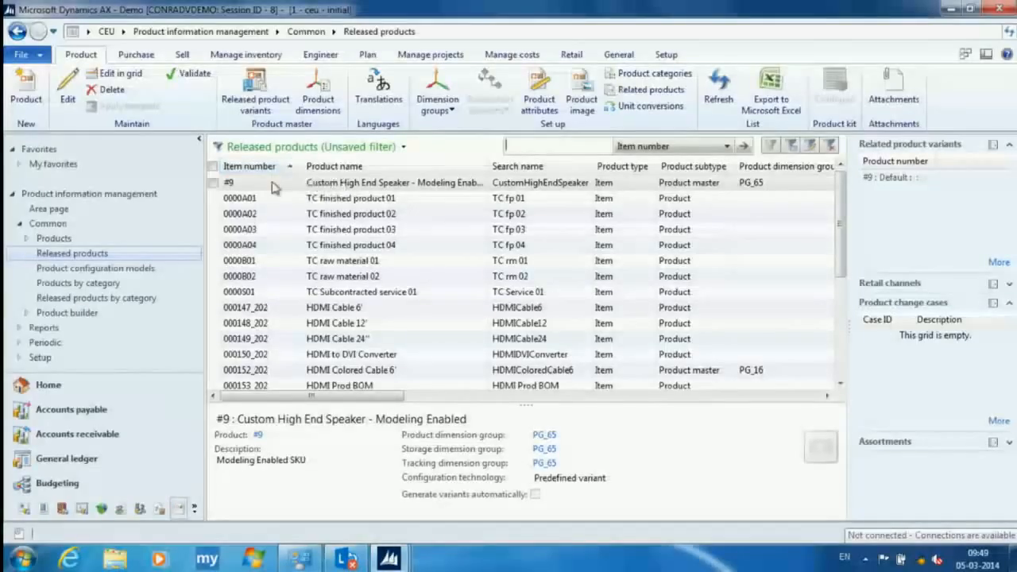
pyautogui.click(282, 200)
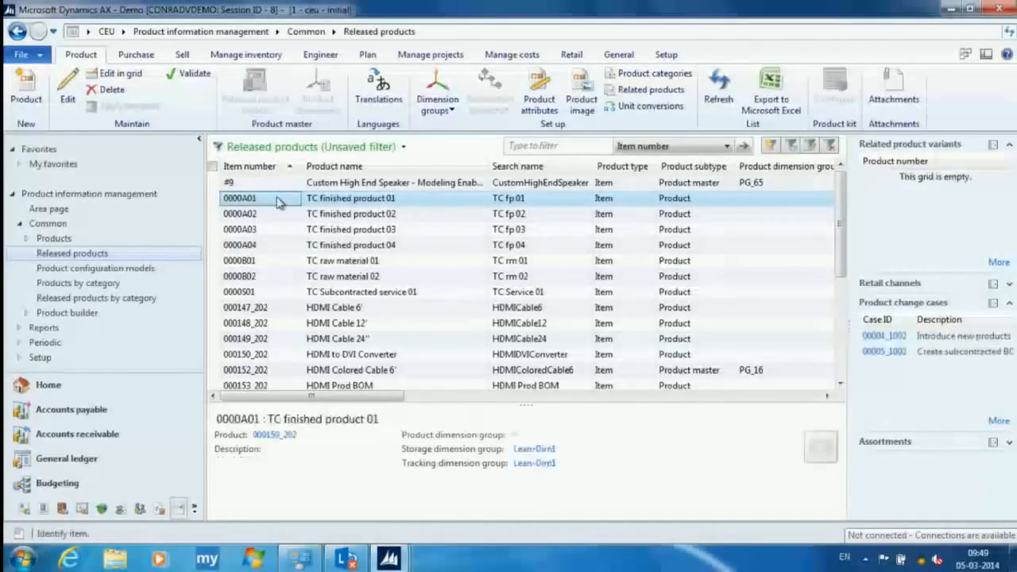
pyautogui.rightClick(279, 203)
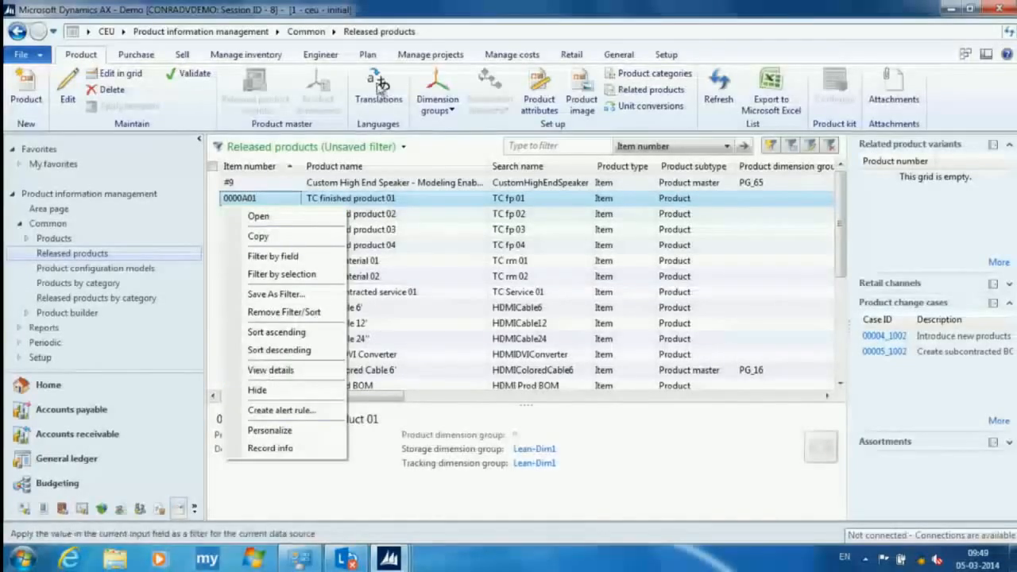
pyautogui.click(374, 56)
pyautogui.click(255, 89)
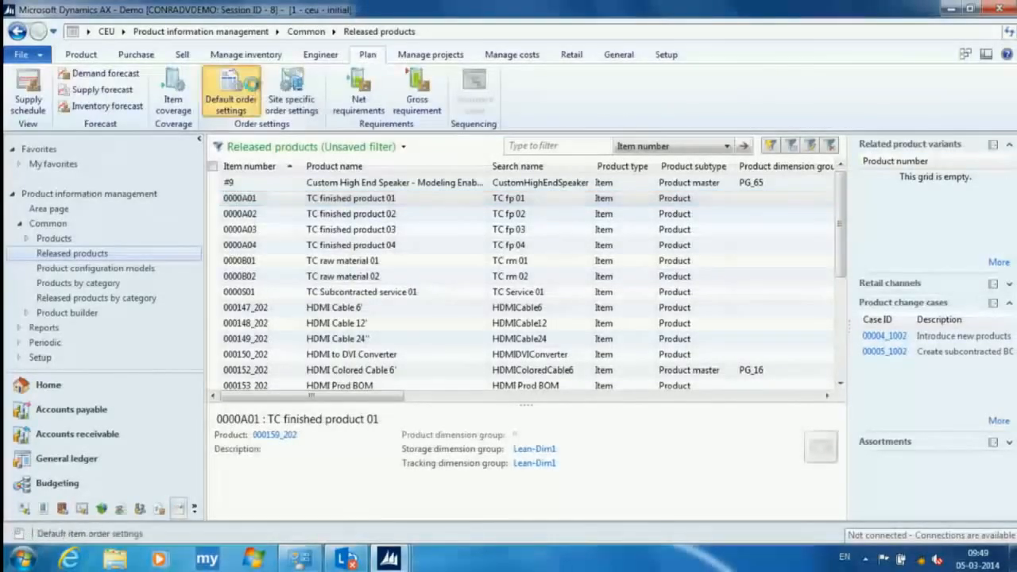
pyautogui.click(499, 71)
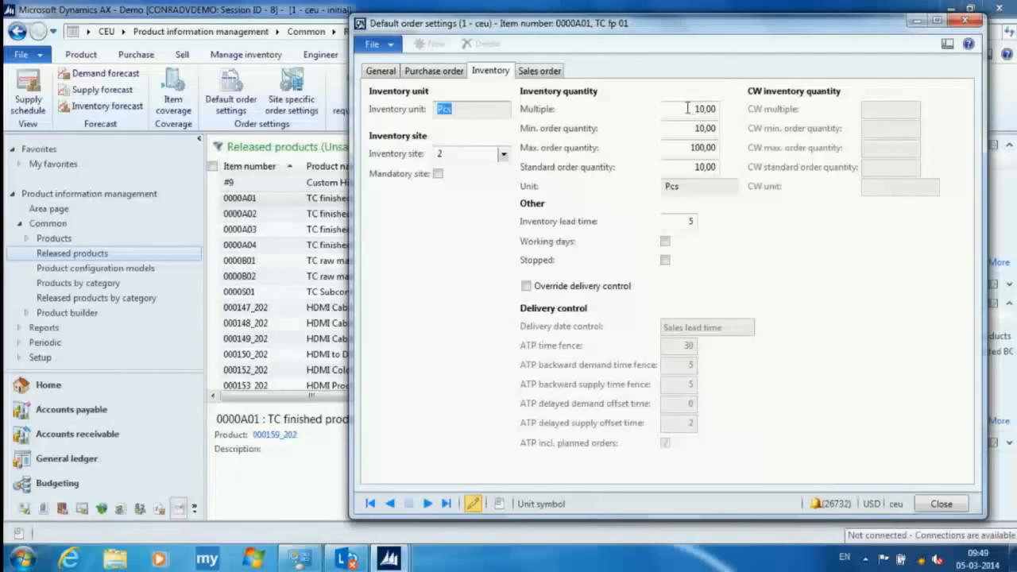
# - Set item 0000A01's inventory multiple, minimum and standard order quantities to 30 and its maximum to 800, and close the settings
pyautogui.click(688, 108)
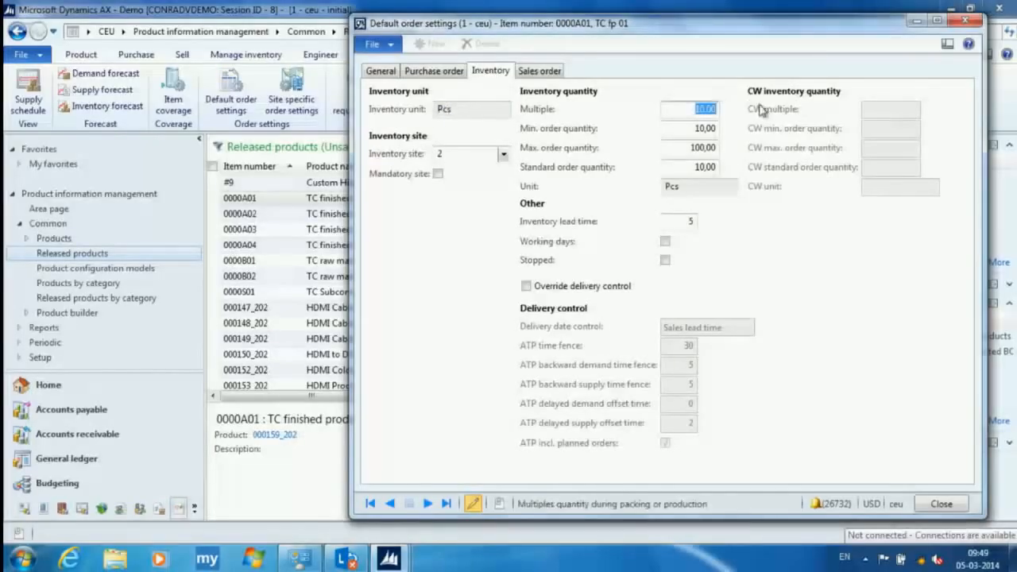
pyautogui.write('30')
pyautogui.press('Tab')
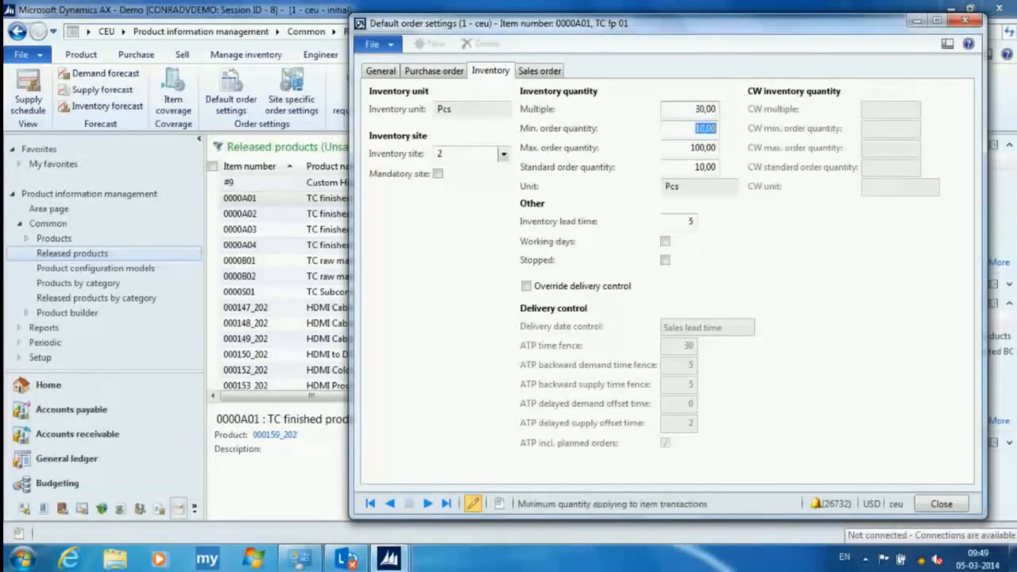
pyautogui.write('30')
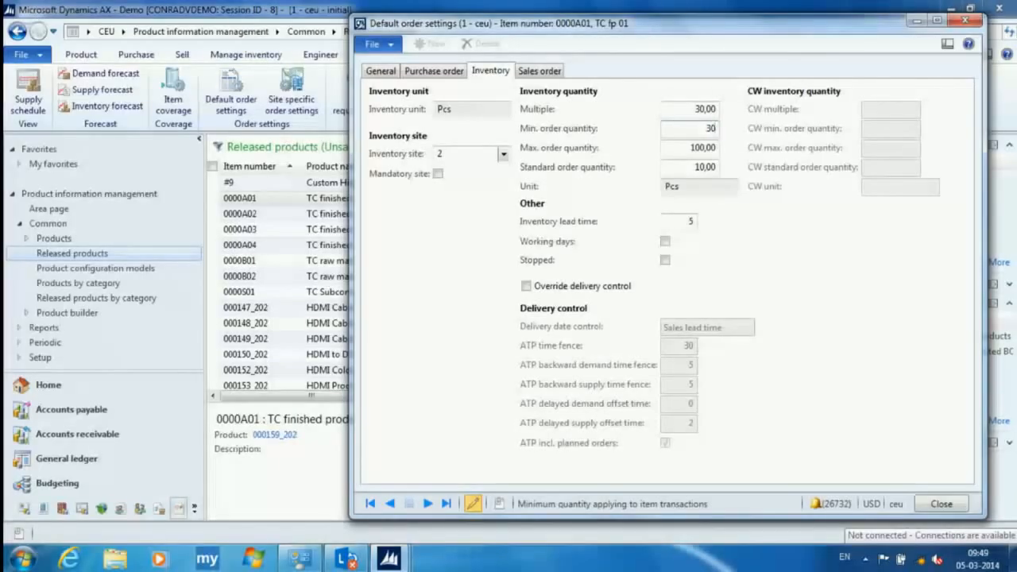
pyautogui.press('Tab')
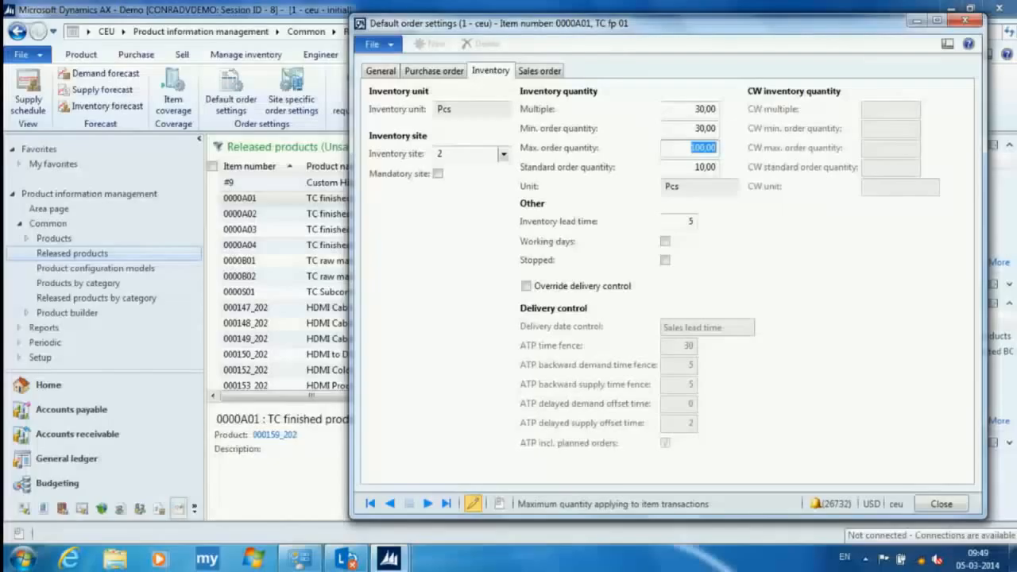
pyautogui.write('8')
pyautogui.press('Tab')
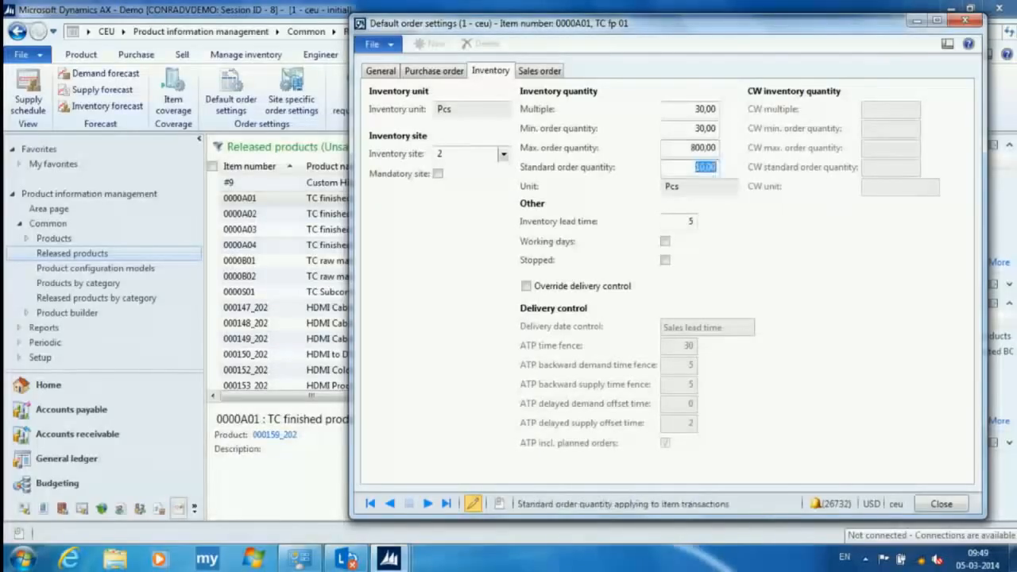
pyautogui.write('30')
pyautogui.press('Tab')
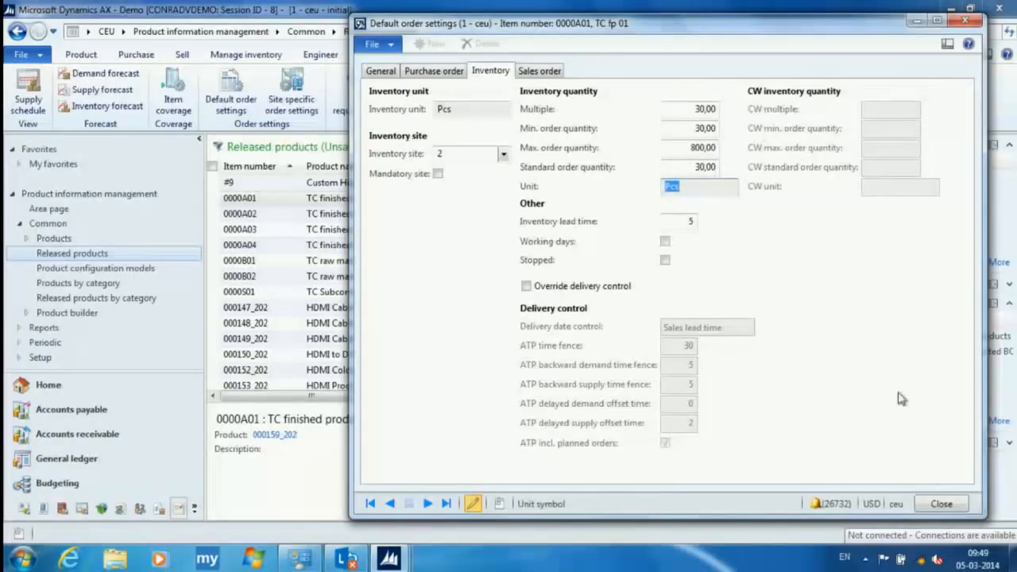
pyautogui.click(940, 504)
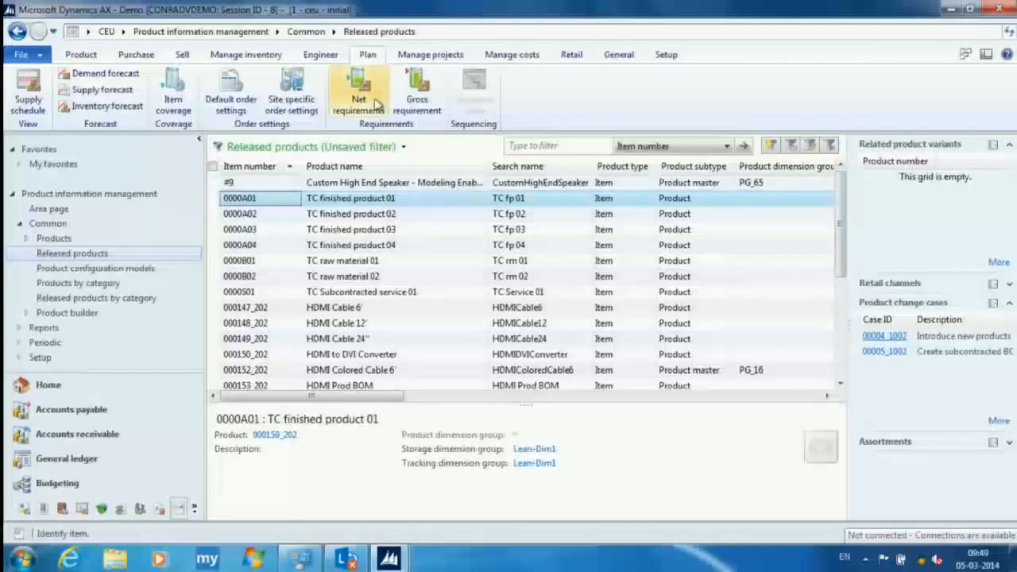
# - Bring up the extra open windows of case 00020_1002 and close them, returning to the released products list
pyautogui.click(388, 559)
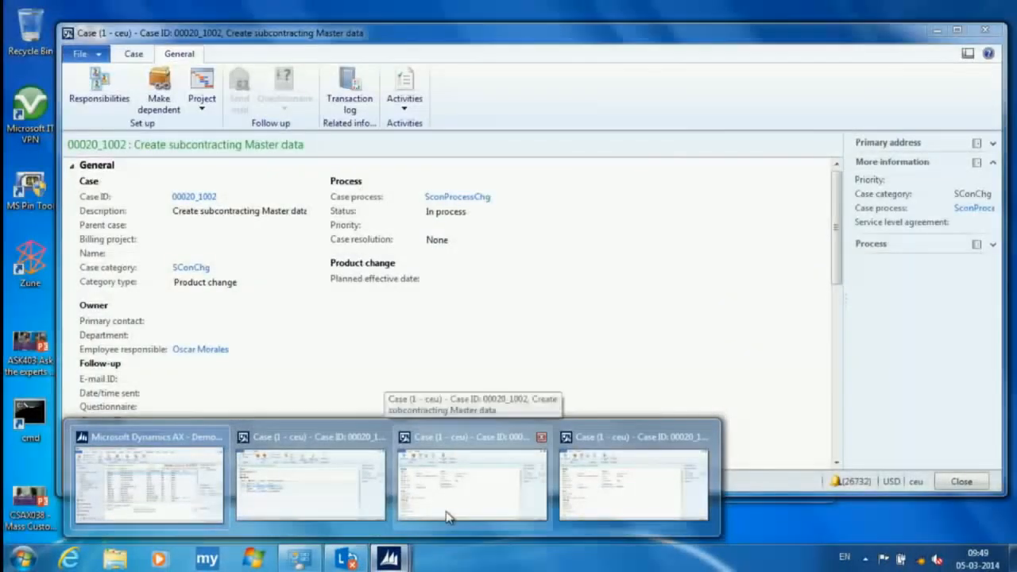
pyautogui.click(609, 486)
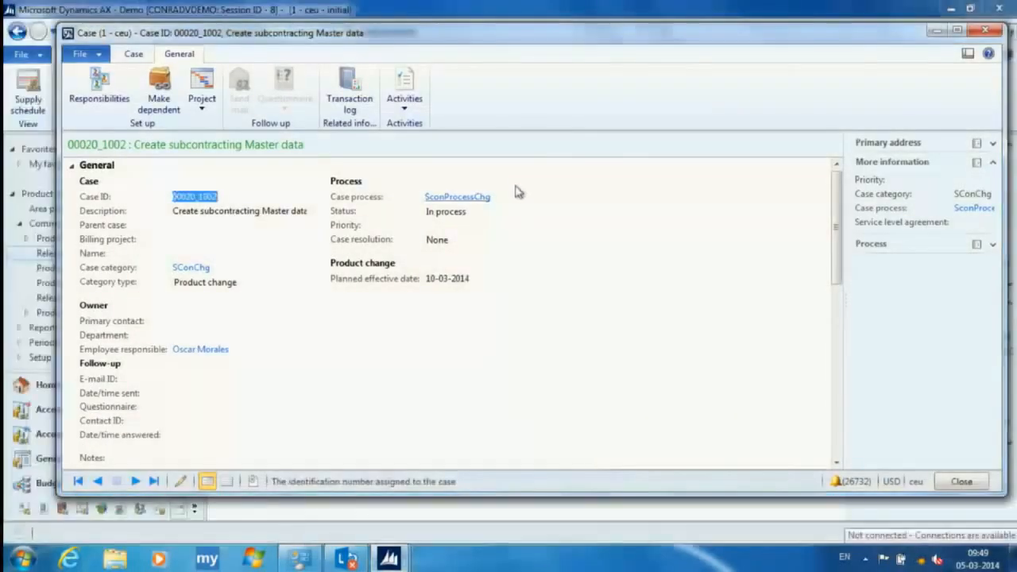
pyautogui.press('Escape')
pyautogui.click(393, 559)
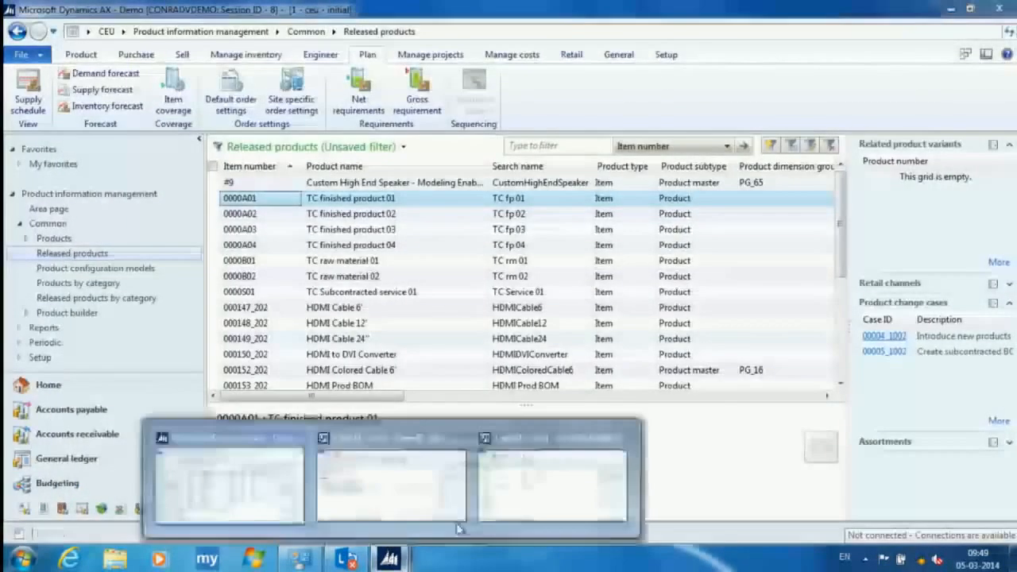
pyautogui.click(528, 494)
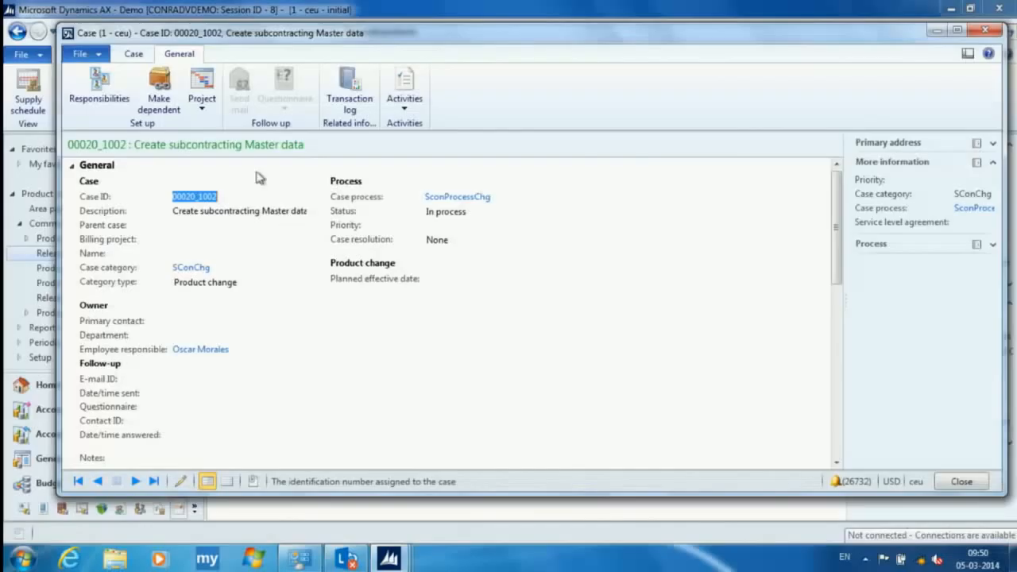
pyautogui.click(404, 93)
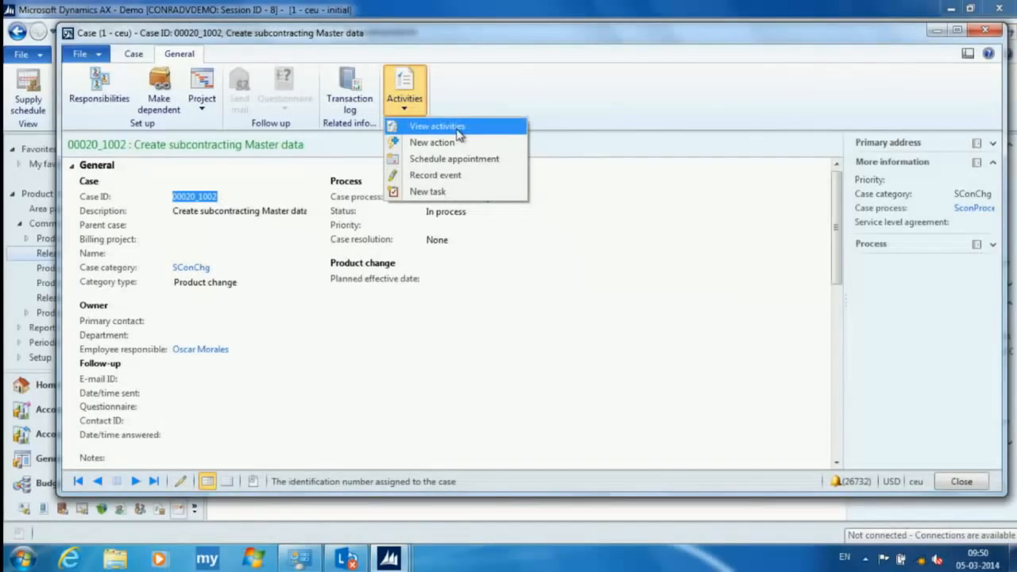
pyautogui.press('Escape')
pyautogui.press('Escape')
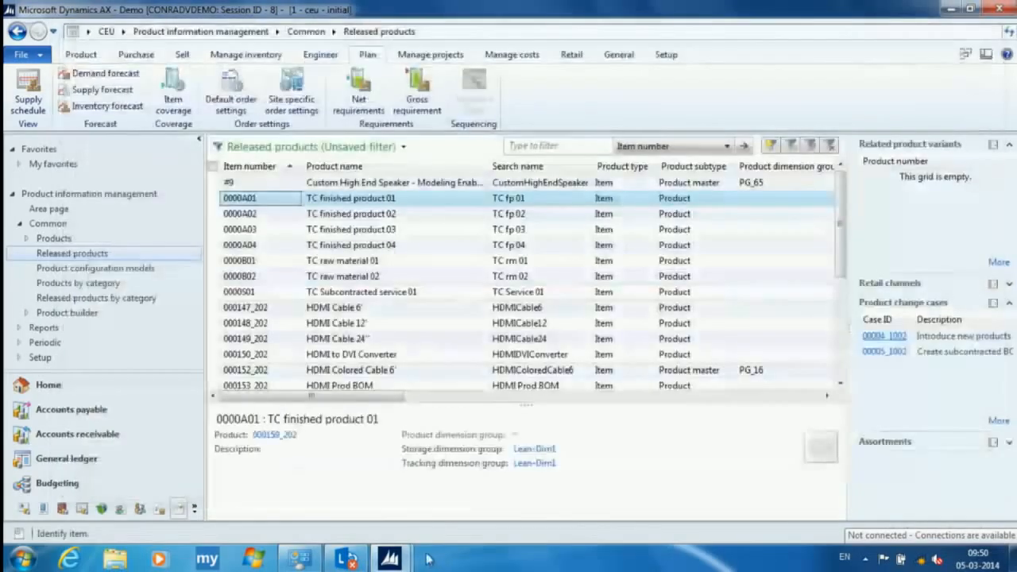
# - Bring up the open case 00020_1002 window to check its product change approval, and return to the released products list
pyautogui.click(402, 557)
pyautogui.click(447, 516)
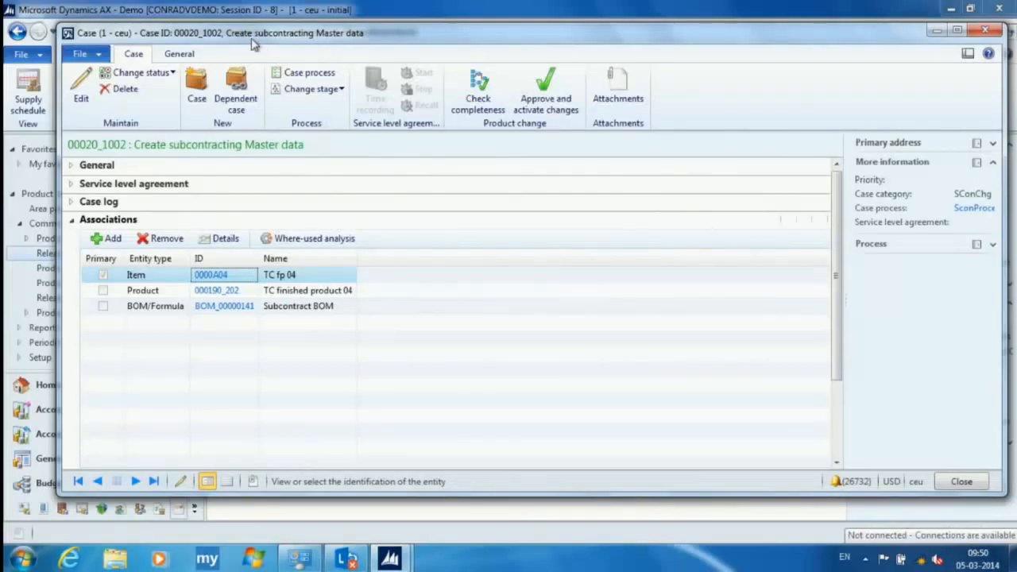
pyautogui.click(542, 100)
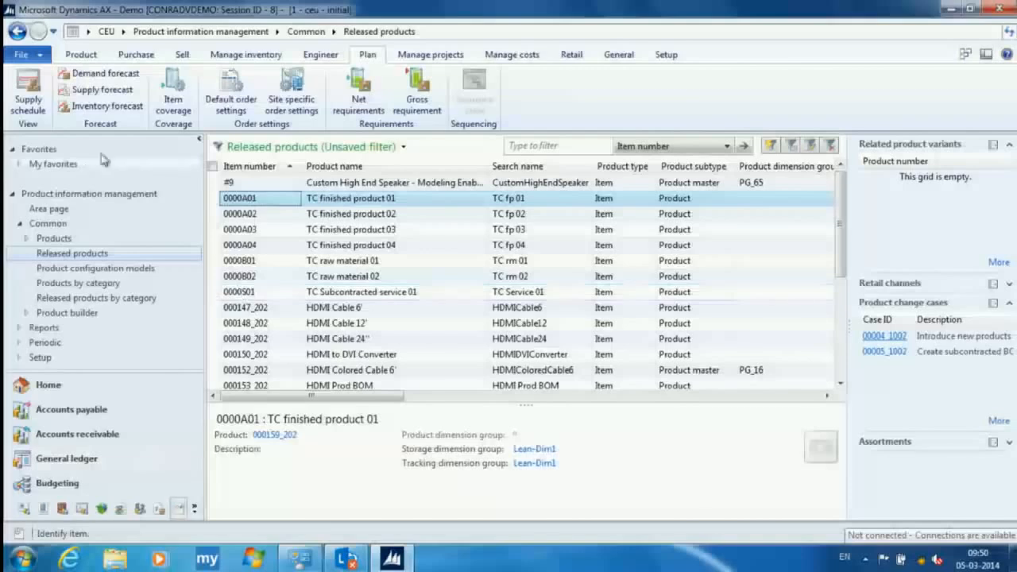
# - Go to all cases in the Home area and filter the list by the employee responsible's name
pyautogui.click(124, 31)
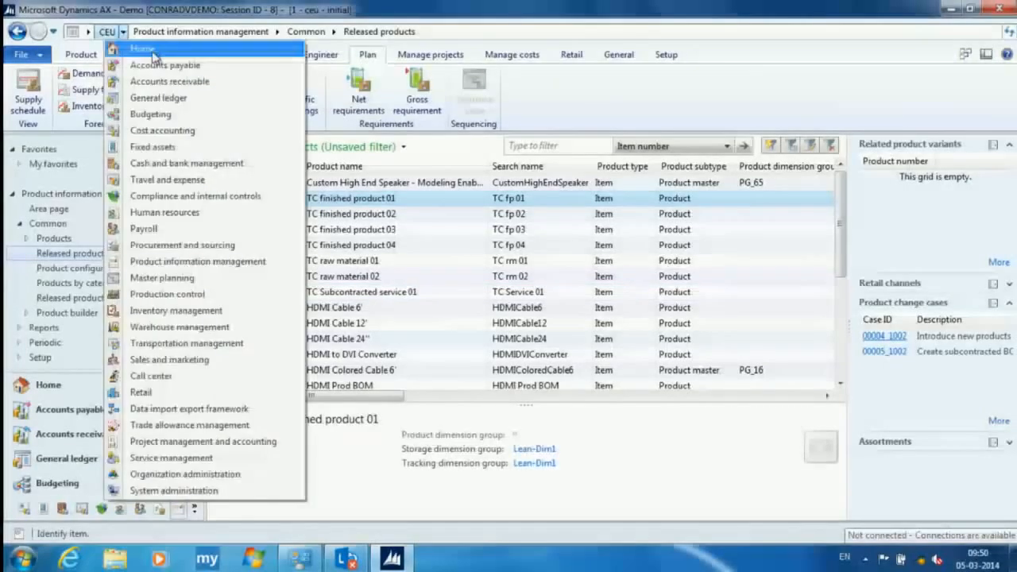
pyautogui.click(150, 47)
pyautogui.click(258, 197)
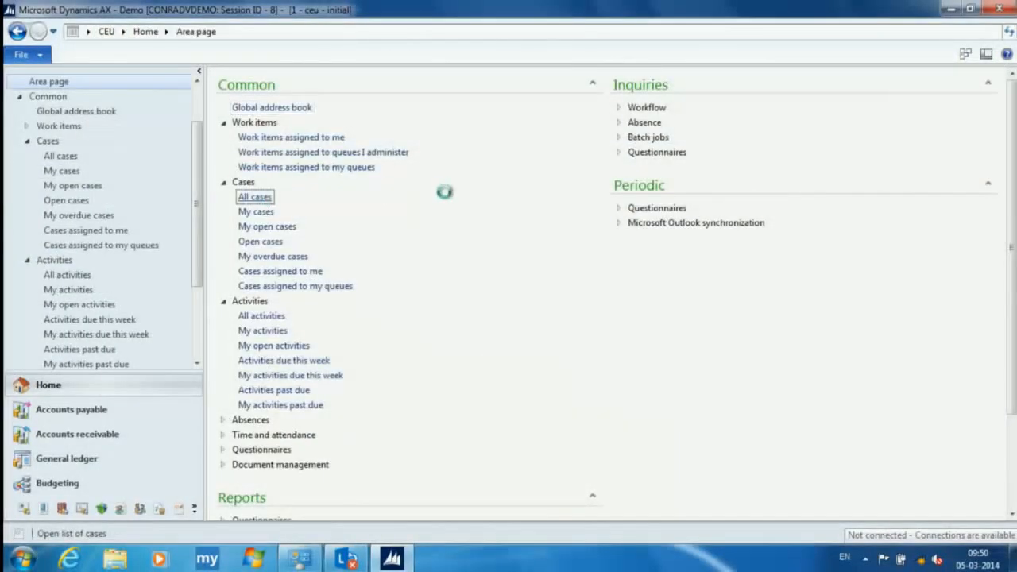
pyautogui.write('edu')
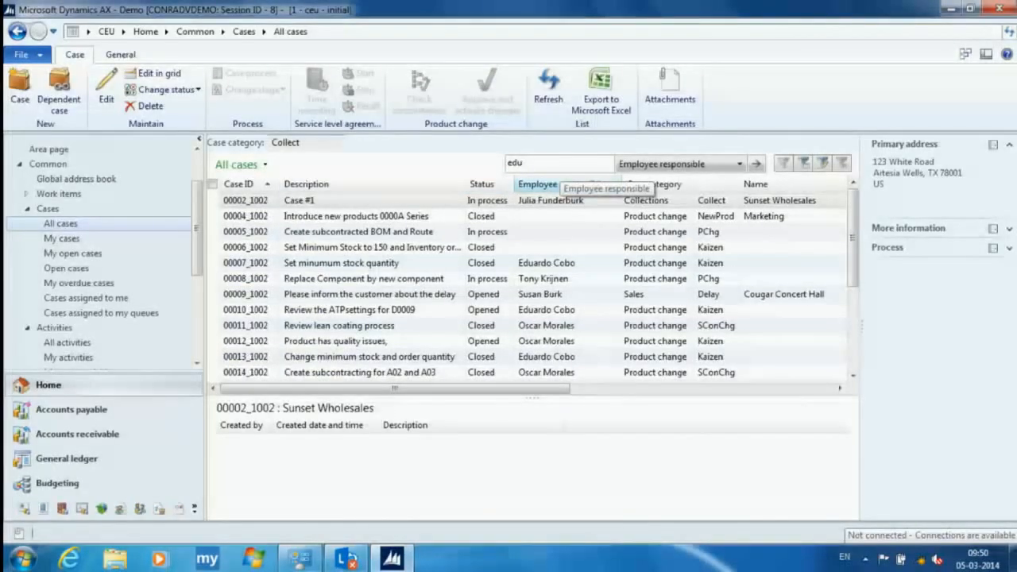
pyautogui.press('Return')
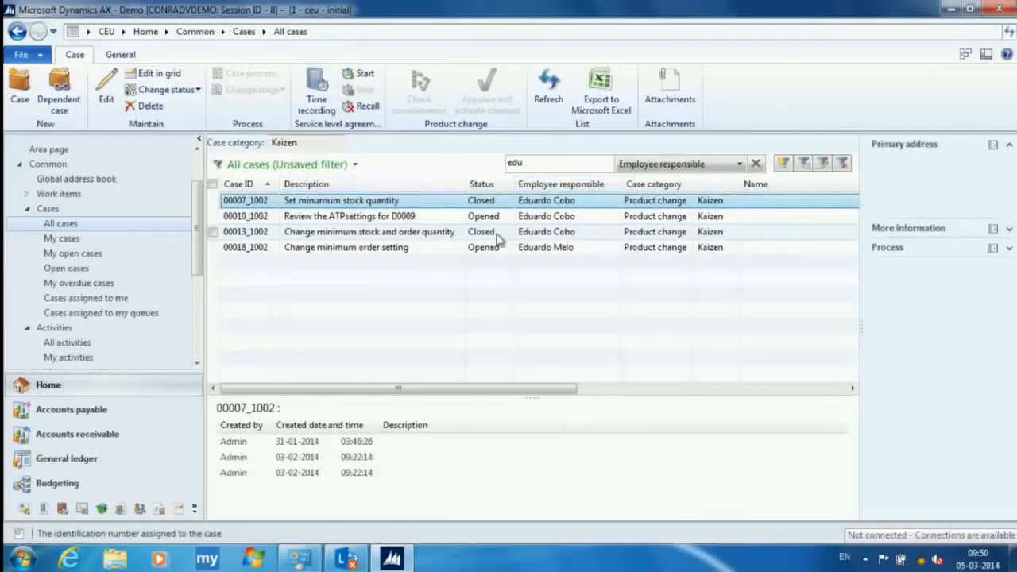
# - Open case 00018_1002, view its activities and set the Kaizen tasks activity as complete
pyautogui.doubleClick(422, 248)
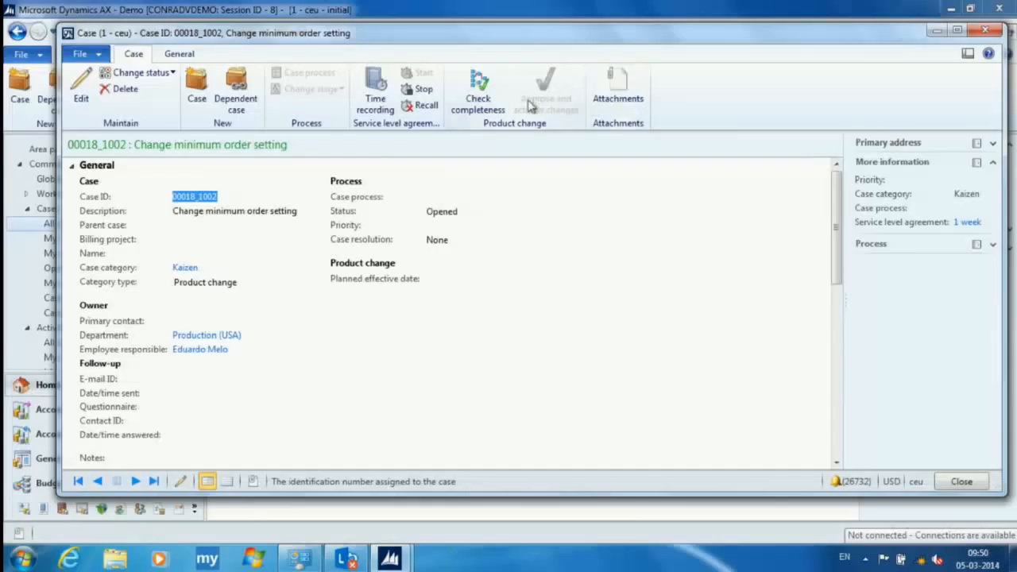
pyautogui.click(184, 54)
pyautogui.click(406, 99)
pyautogui.click(392, 128)
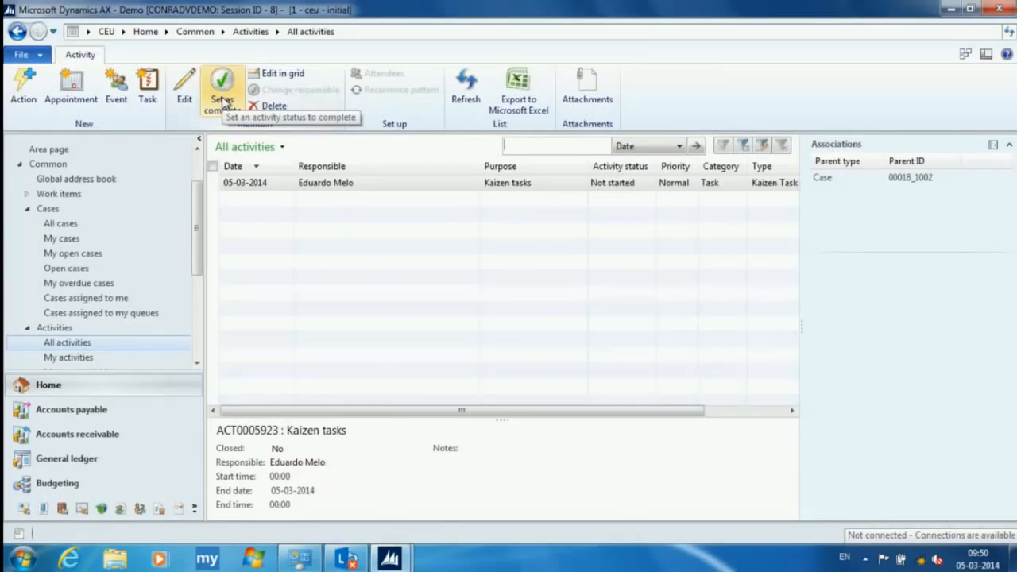
pyautogui.click(223, 93)
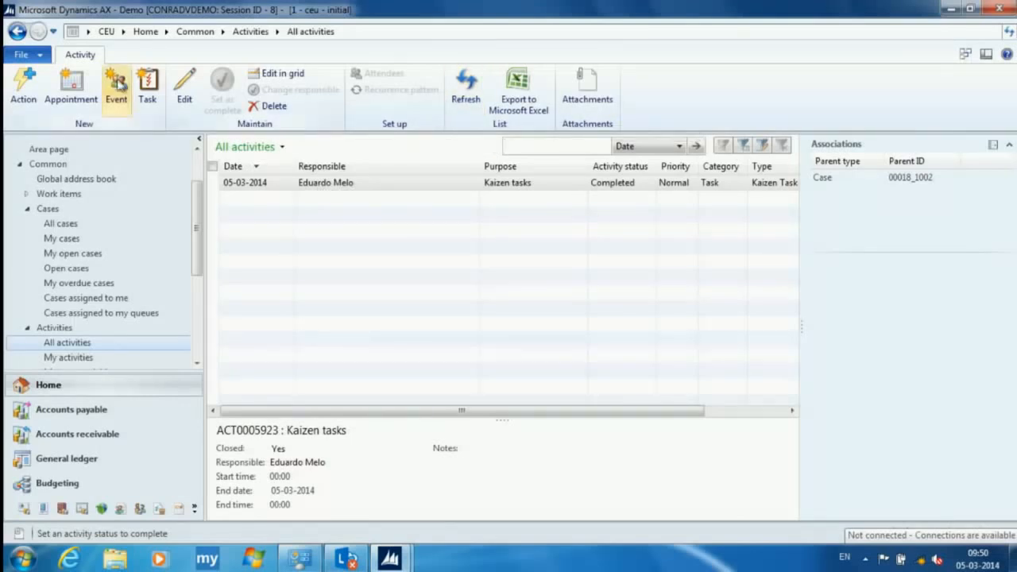
# - Go to the Master planning area and open the supply schedule
pyautogui.click(122, 32)
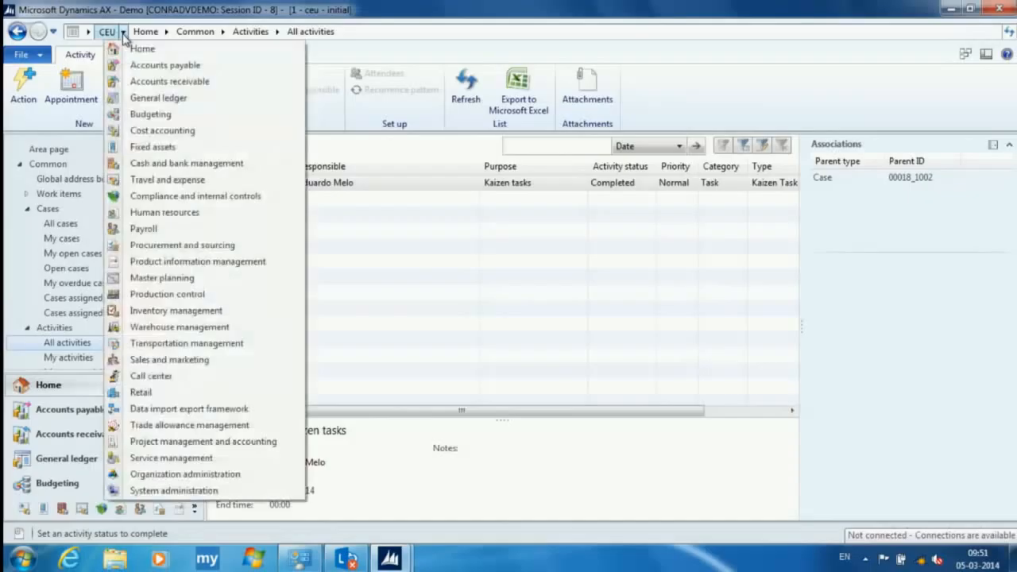
pyautogui.click(175, 277)
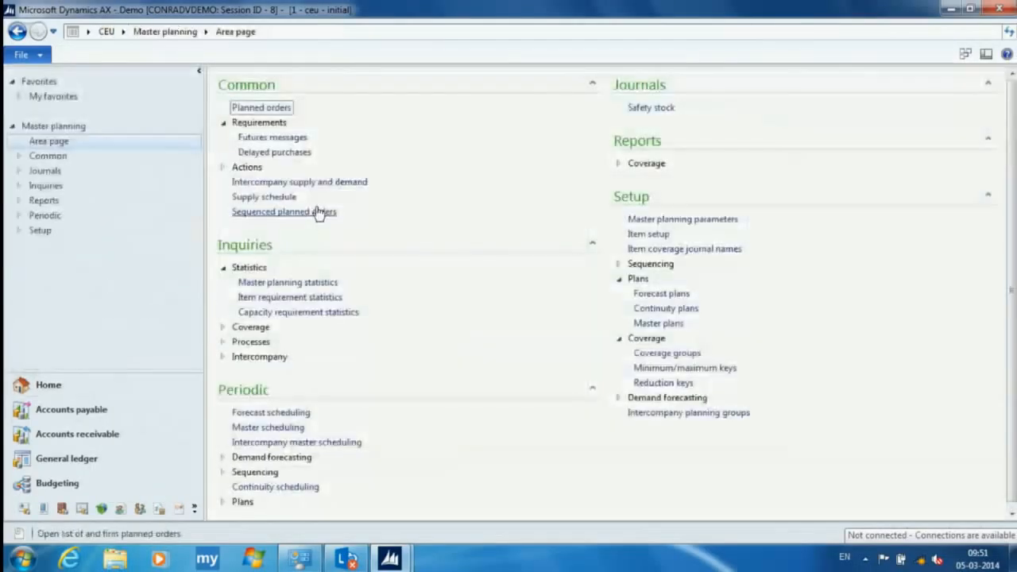
pyautogui.click(284, 197)
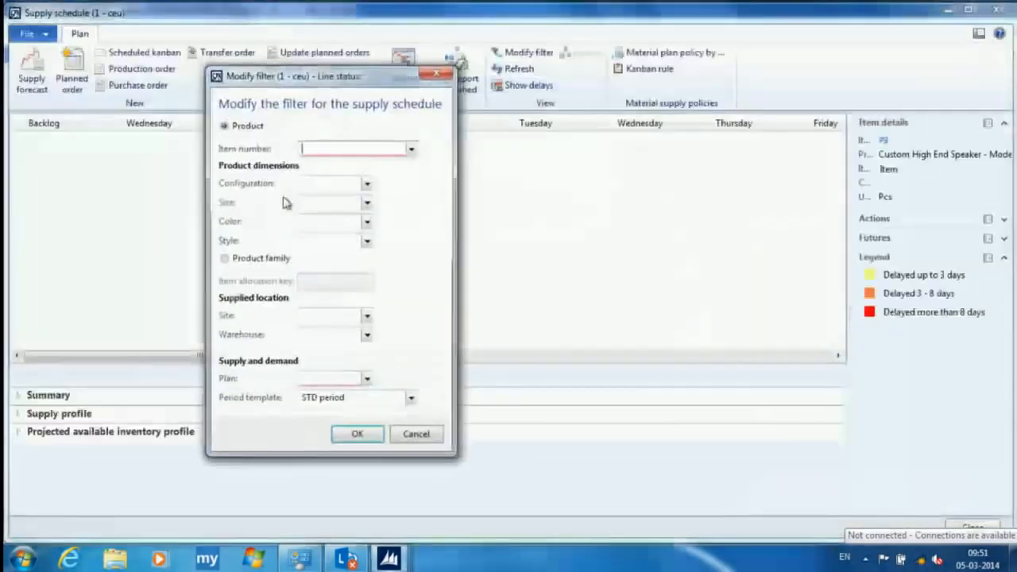
# - Filter the supply schedule by product family with item allocation key 0000A, plan 20 and period template Weeks_ceu
pyautogui.click(268, 259)
pyautogui.click(358, 279)
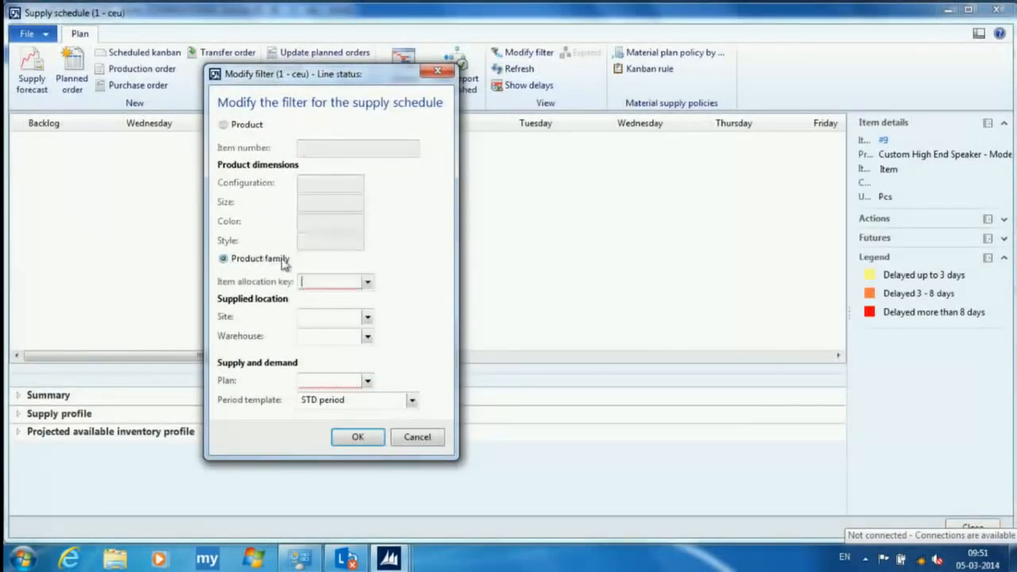
pyautogui.click(368, 282)
pyautogui.click(341, 320)
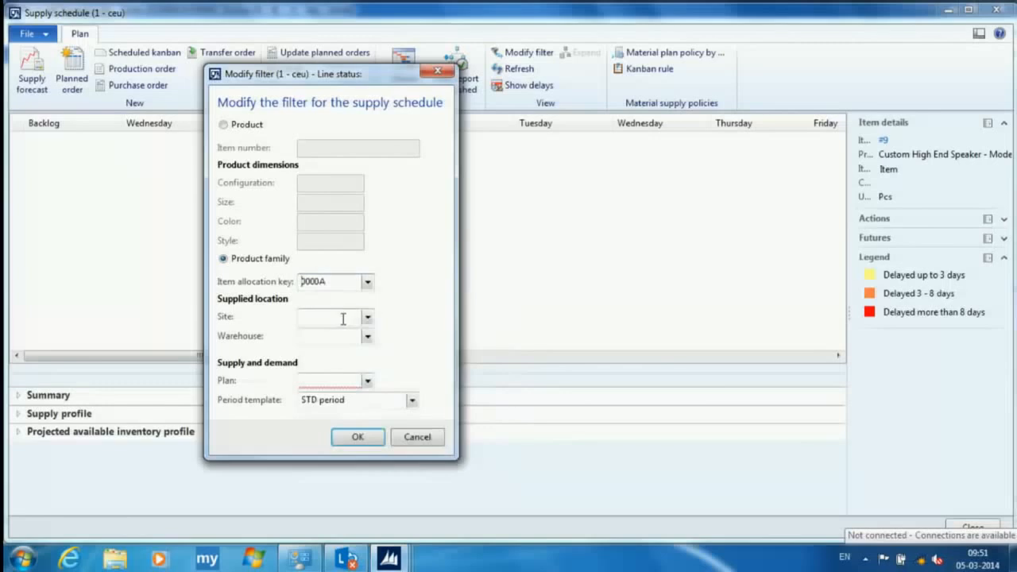
pyautogui.click(367, 381)
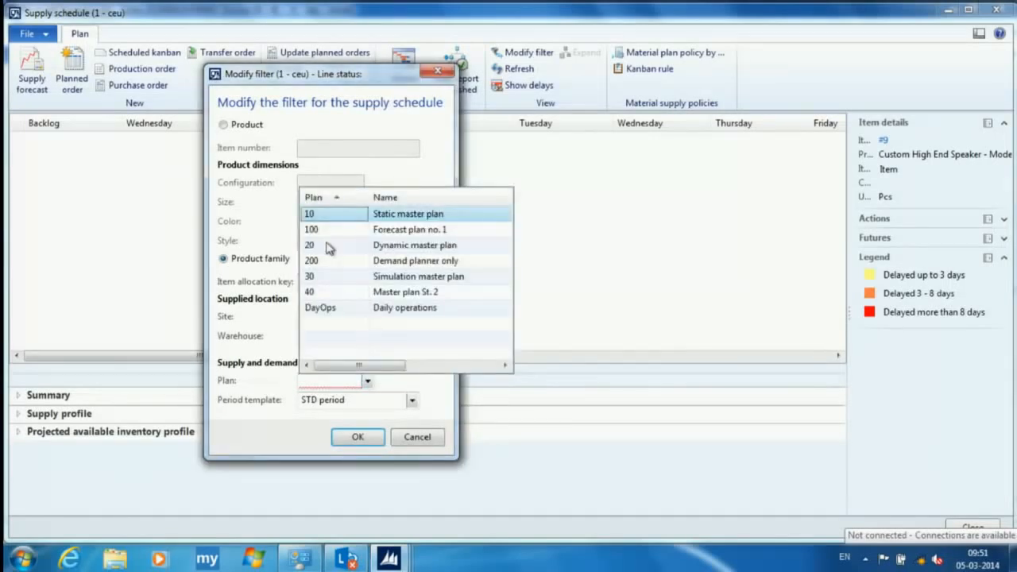
pyautogui.click(330, 246)
pyautogui.click(412, 402)
pyautogui.click(322, 280)
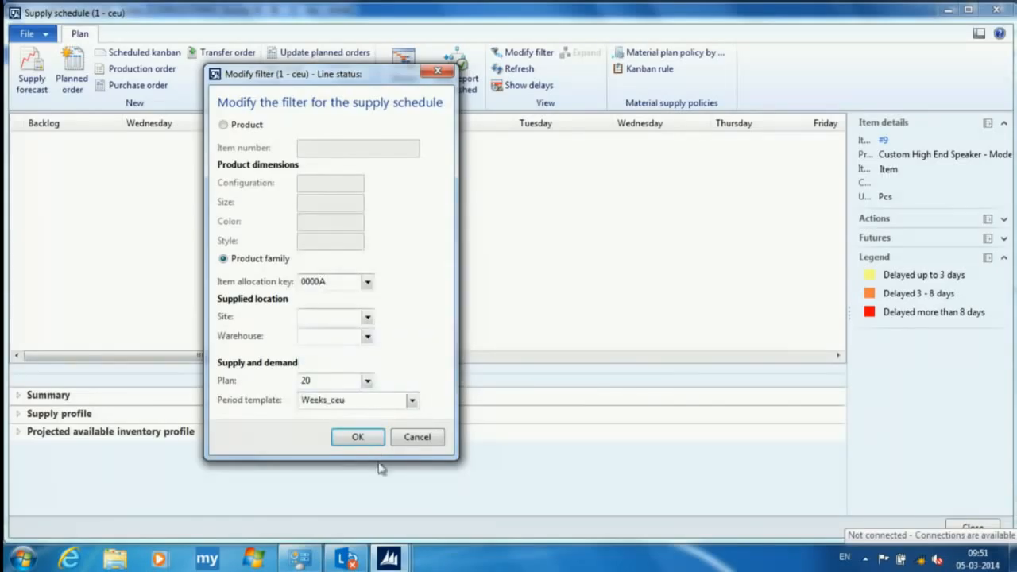
pyautogui.click(358, 437)
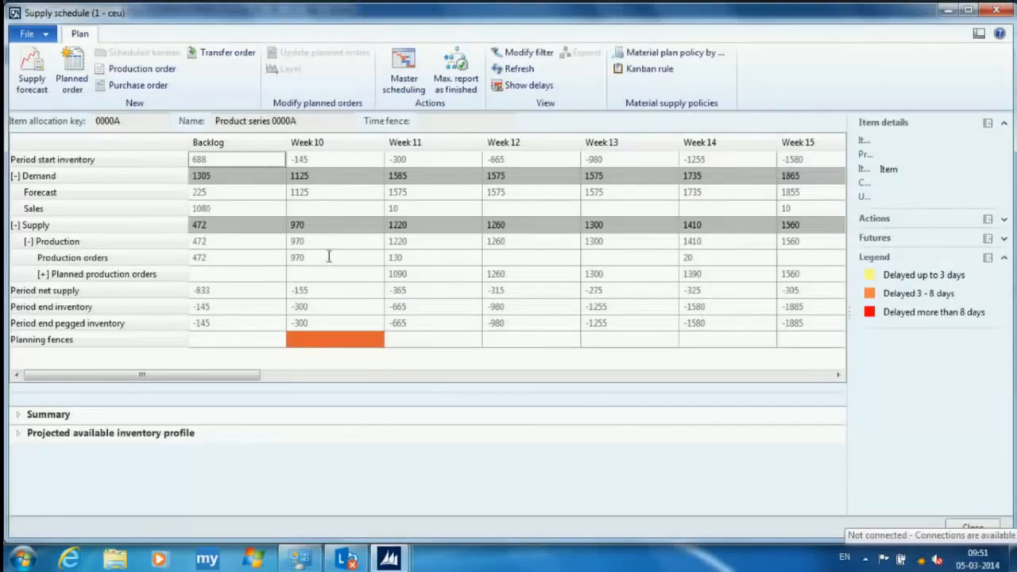
# - Start a new production order from the Week 10 production orders and choose item 0000A04
pyautogui.click(329, 258)
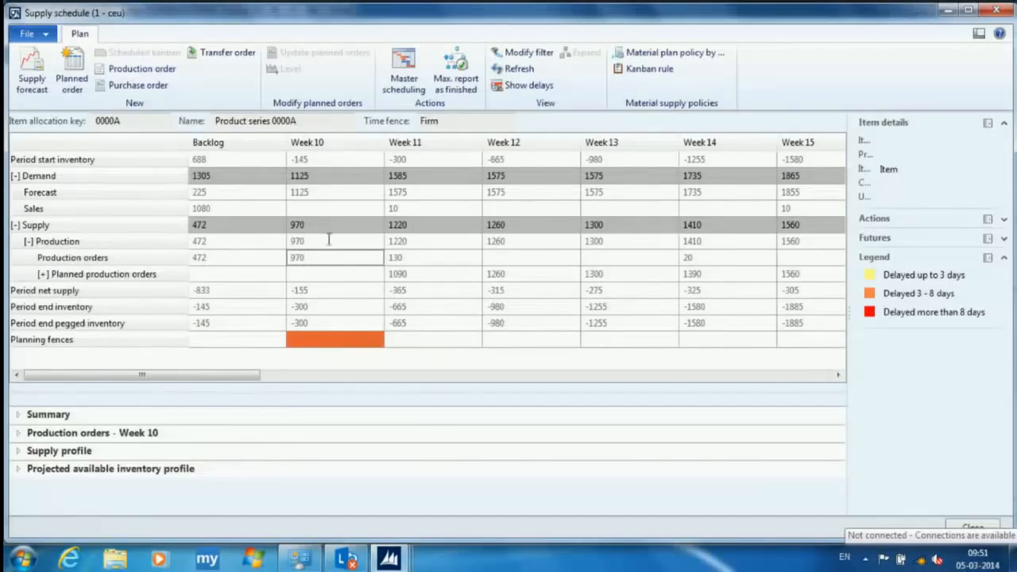
pyautogui.click(160, 70)
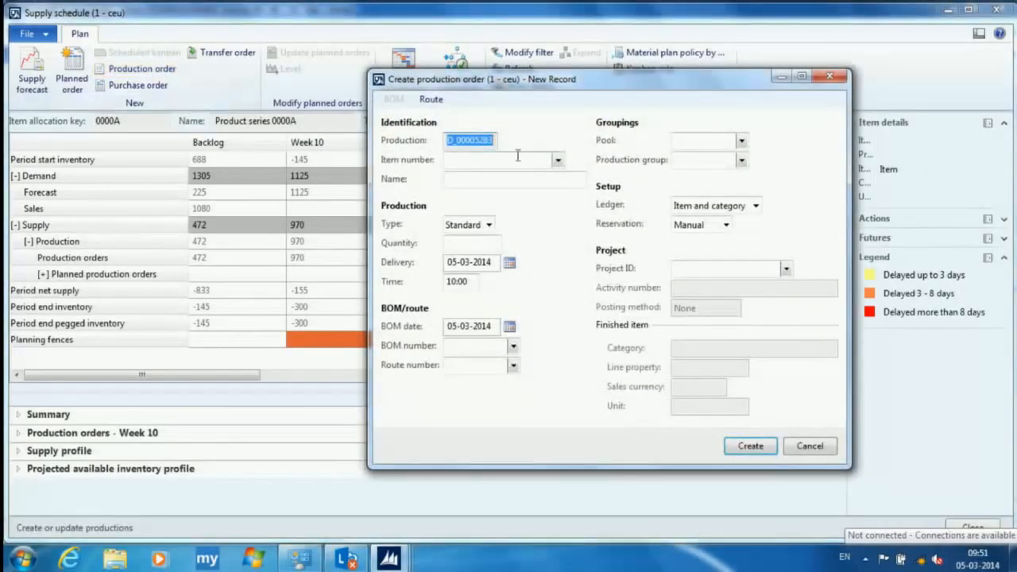
pyautogui.click(559, 161)
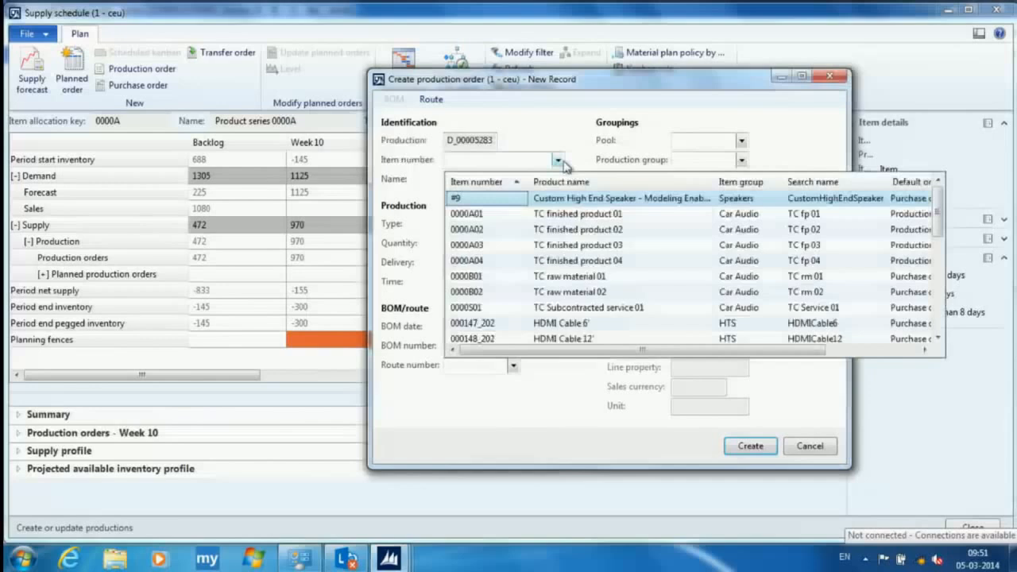
pyautogui.click(497, 261)
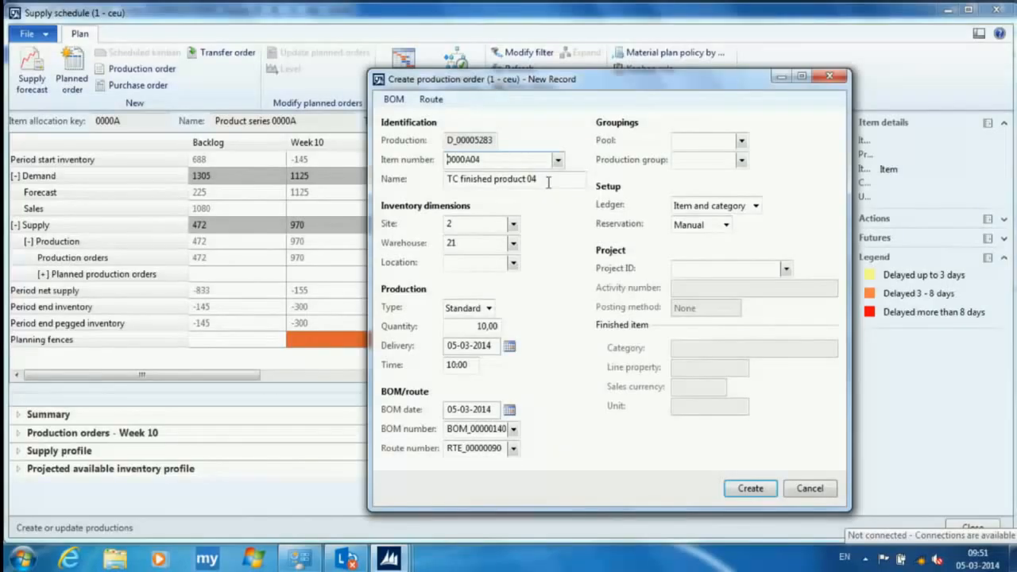
# - Set the production order quantity to 145, declining both the maximum and the rounded-up quantity
pyautogui.moveTo(498, 80); pyautogui.dragTo(594, 86)
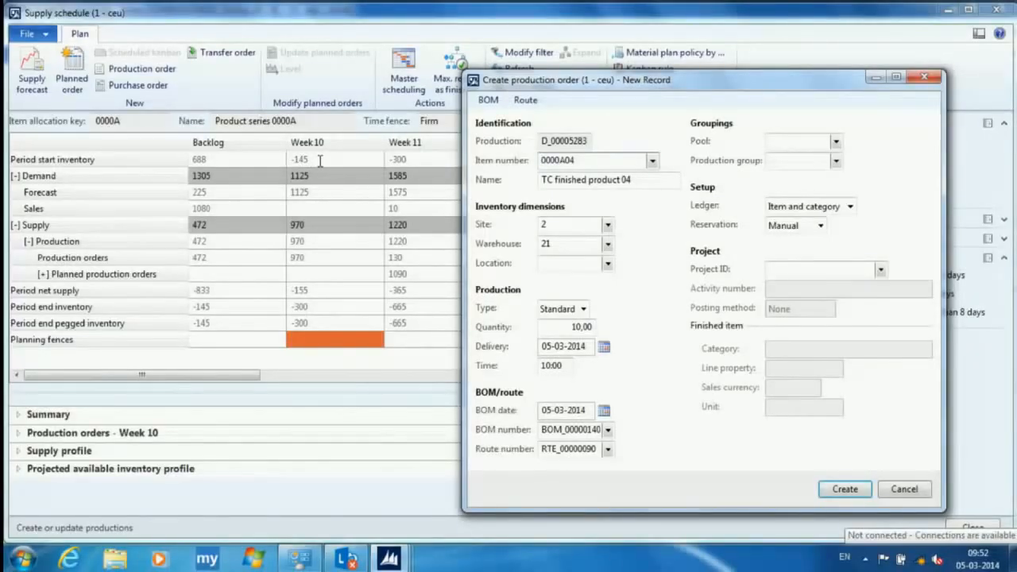
pyautogui.click(565, 326)
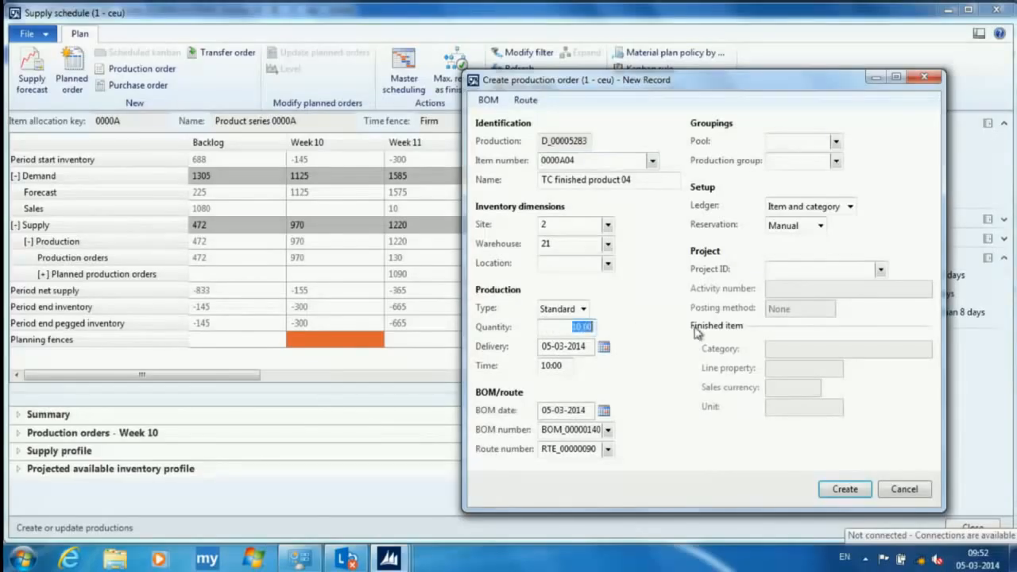
pyautogui.write('145')
pyautogui.press('Tab')
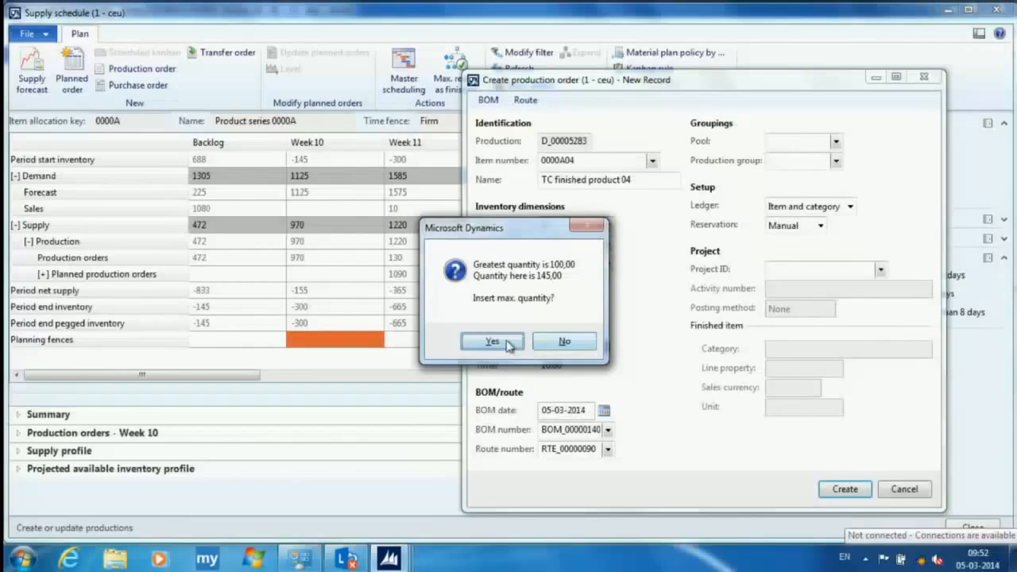
pyautogui.click(566, 343)
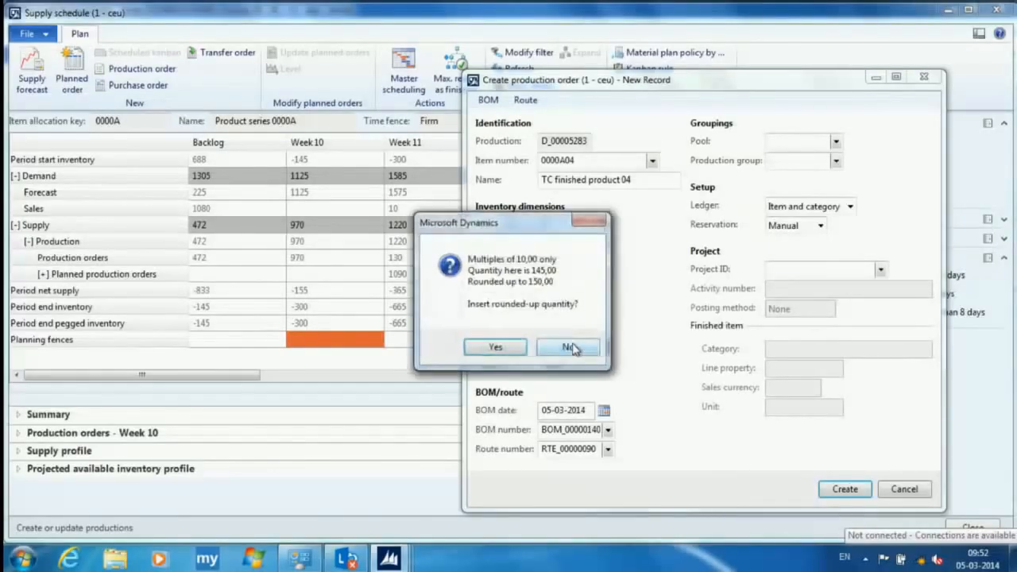
pyautogui.click(569, 348)
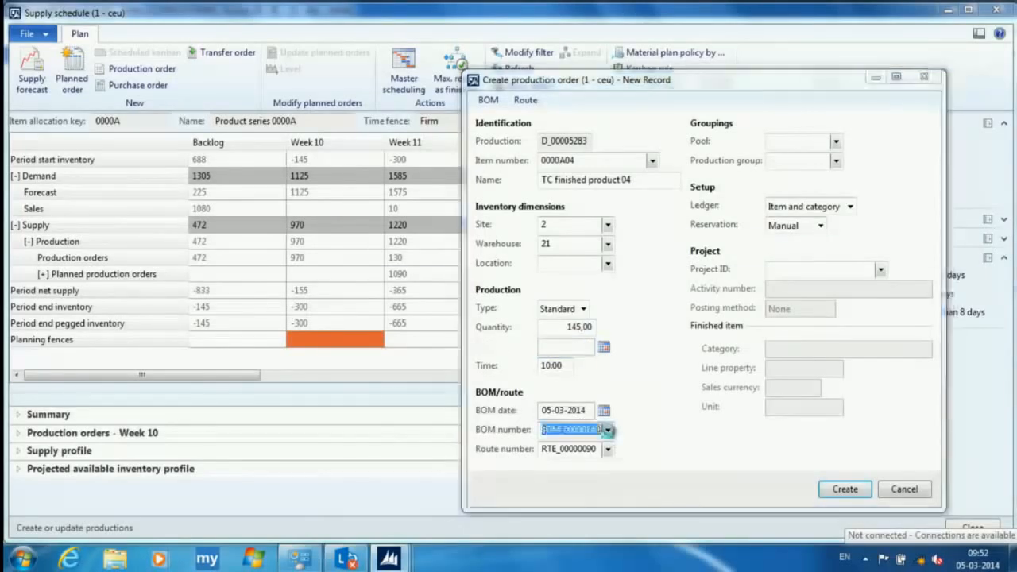
# - Assign the Subcontract BOM, BOM_00000141, and the Subcontracted vendor route, RTE_00000091, to the production order
pyautogui.click(608, 430)
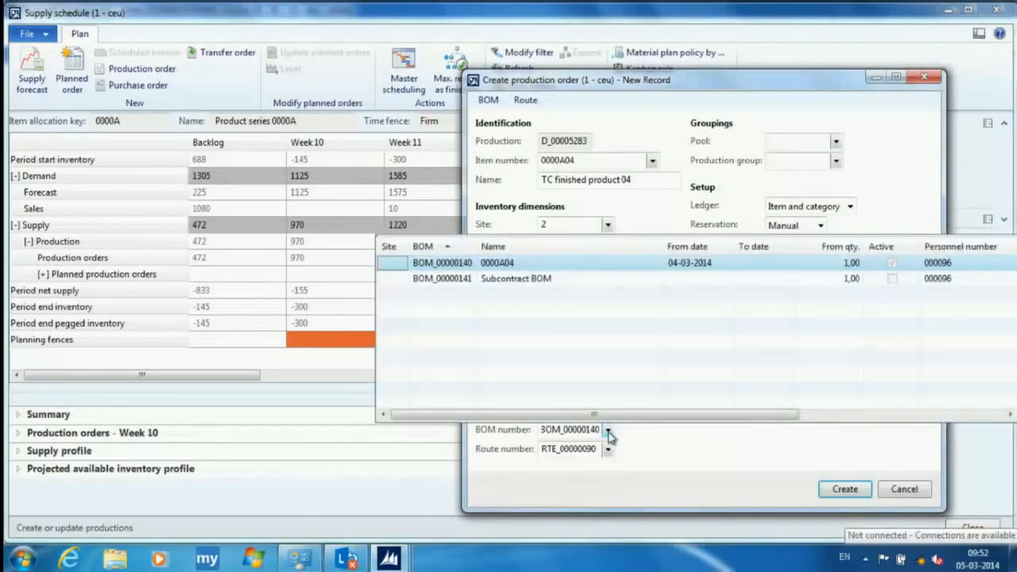
pyautogui.click(532, 279)
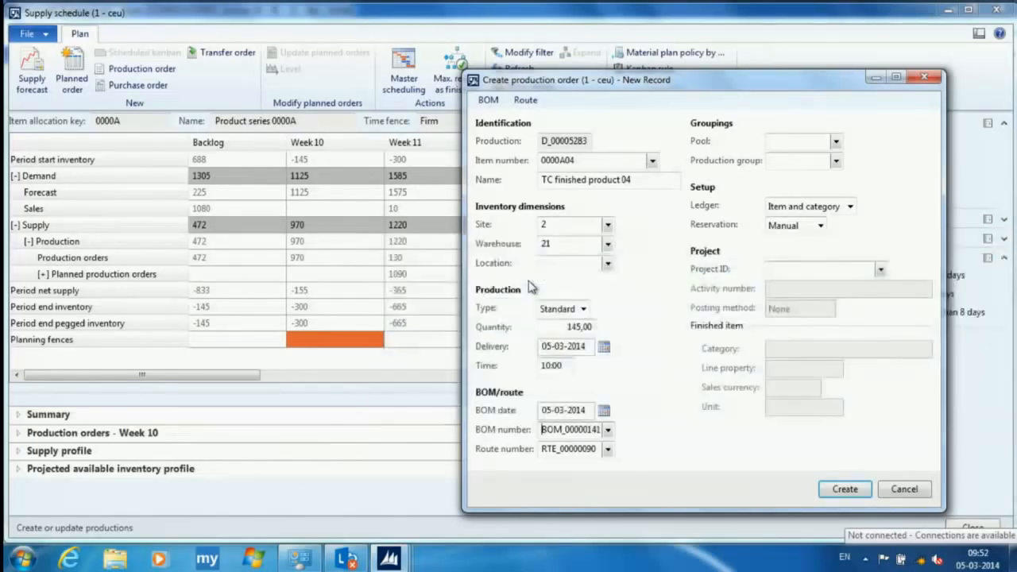
pyautogui.click(607, 449)
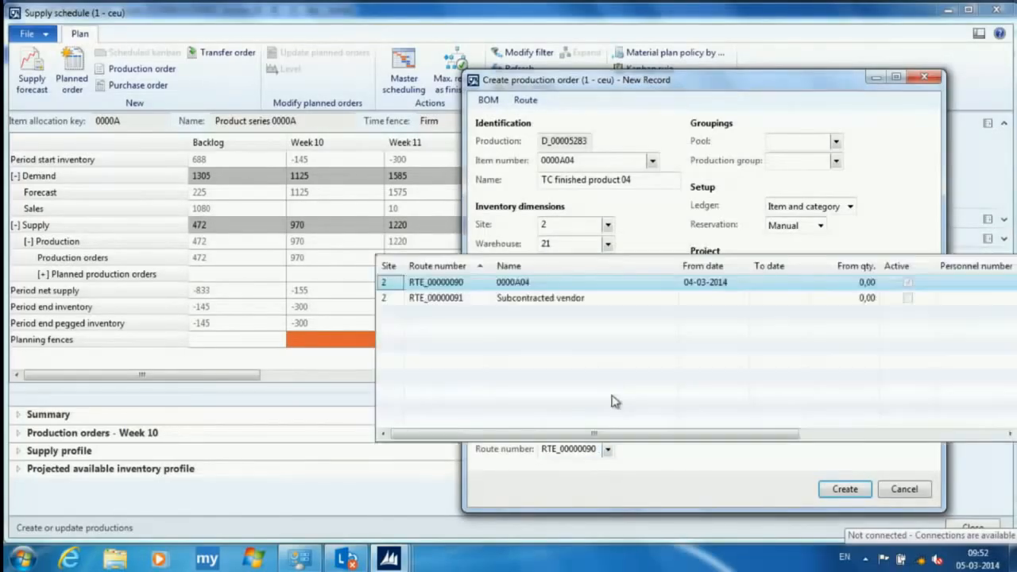
pyautogui.click(530, 298)
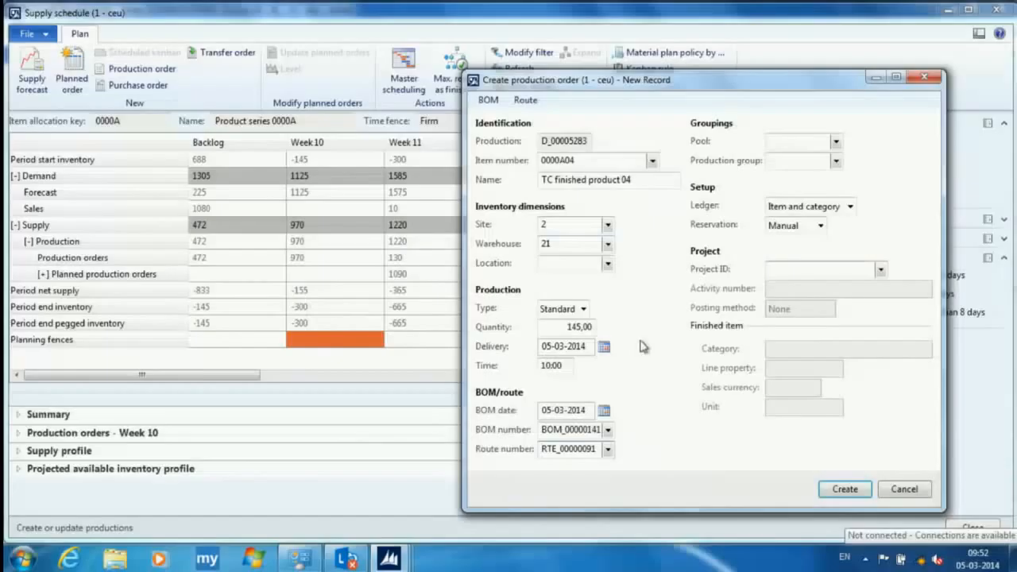
# - Set the production order's location to Out_01 and create the order
pyautogui.click(607, 263)
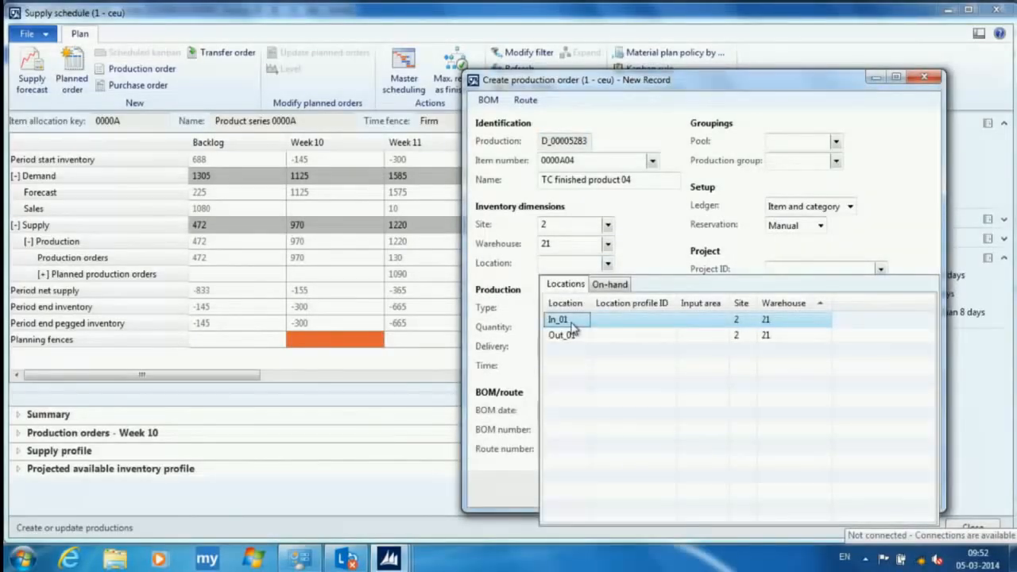
pyautogui.click(570, 334)
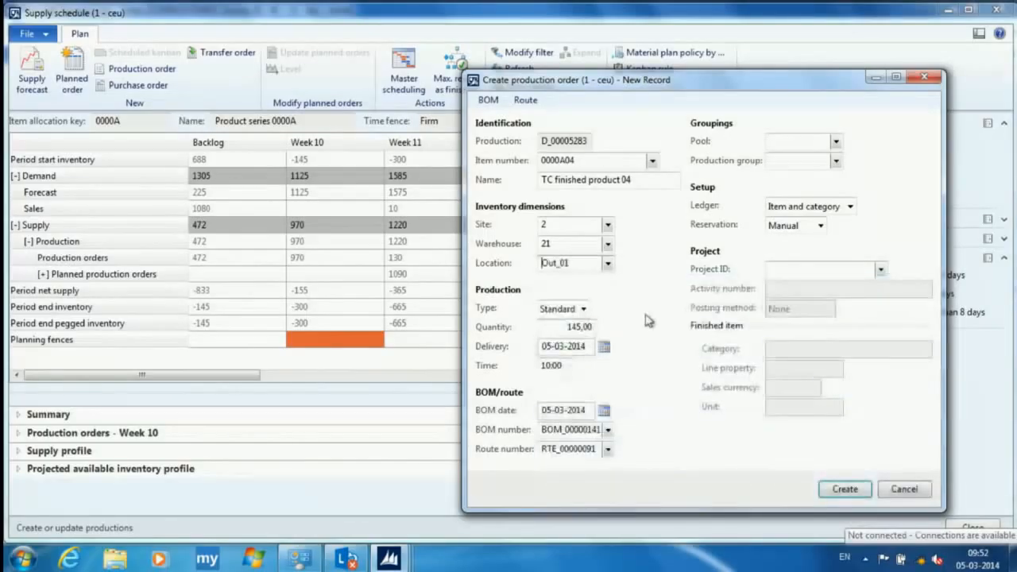
pyautogui.click(847, 491)
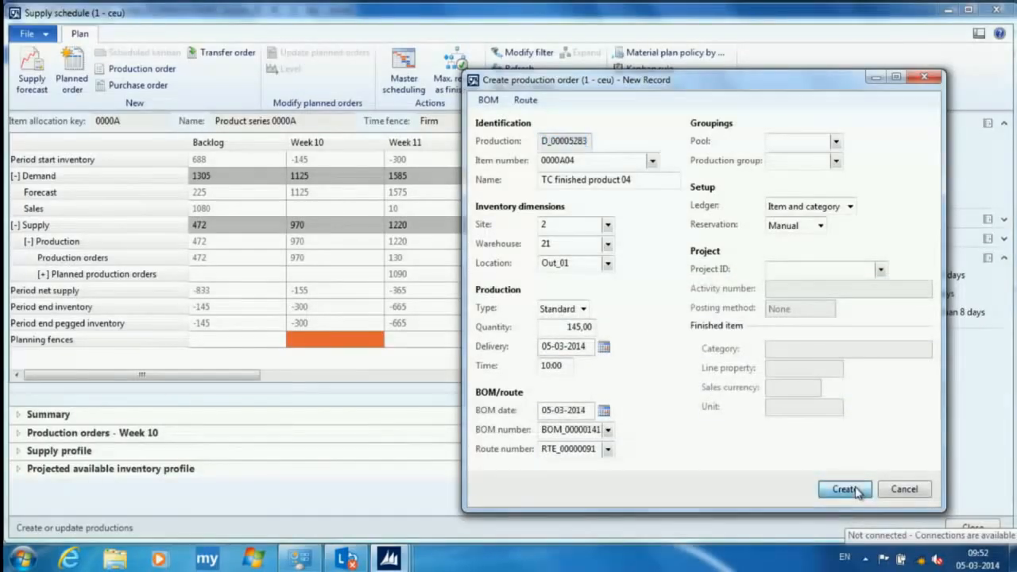
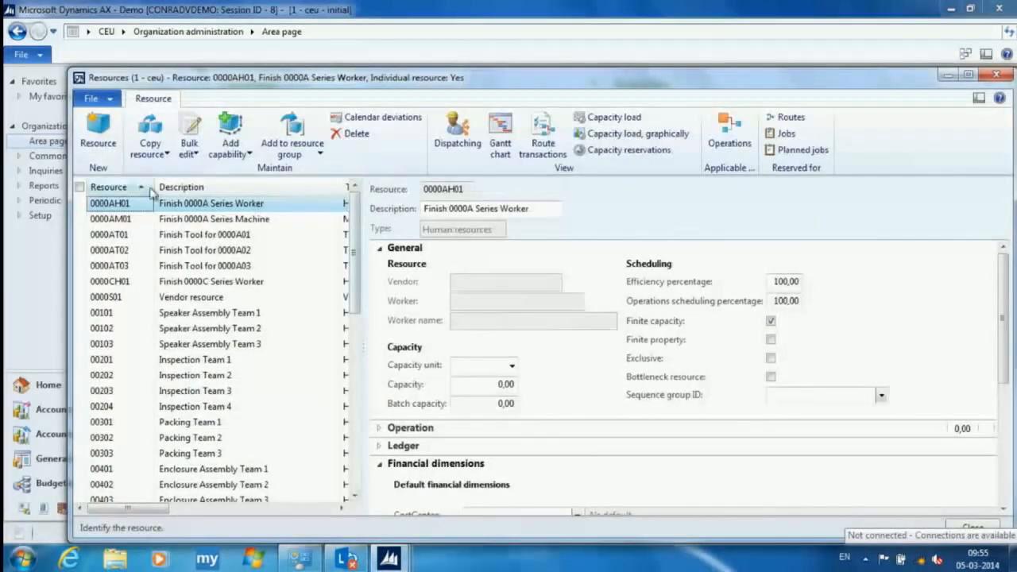
# - Review the capacity load of resource 0000AT01 and the production orders reserving it on 05-03-2014
pyautogui.moveTo(386, 84); pyautogui.dragTo(371, 56)
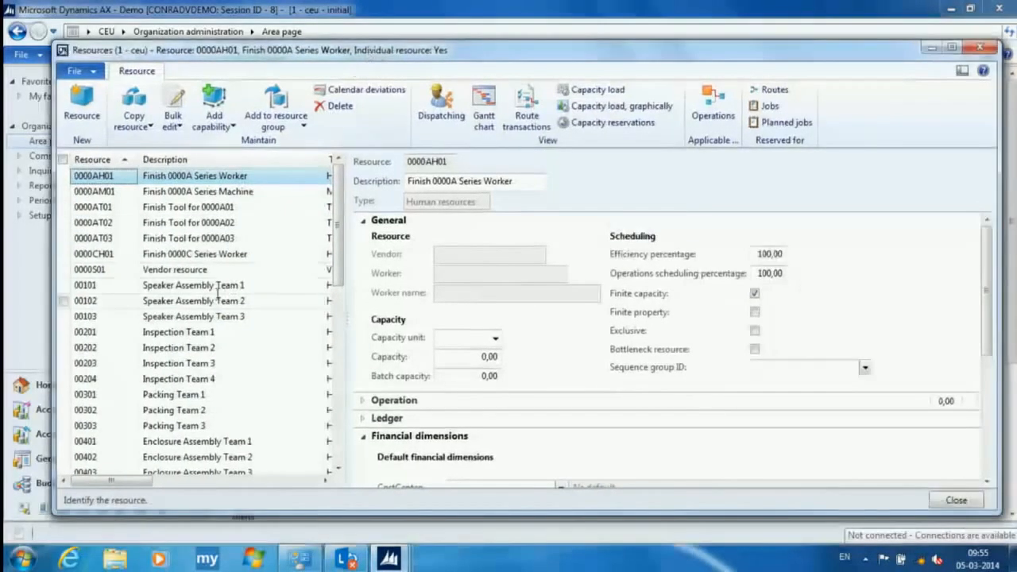
pyautogui.click(119, 209)
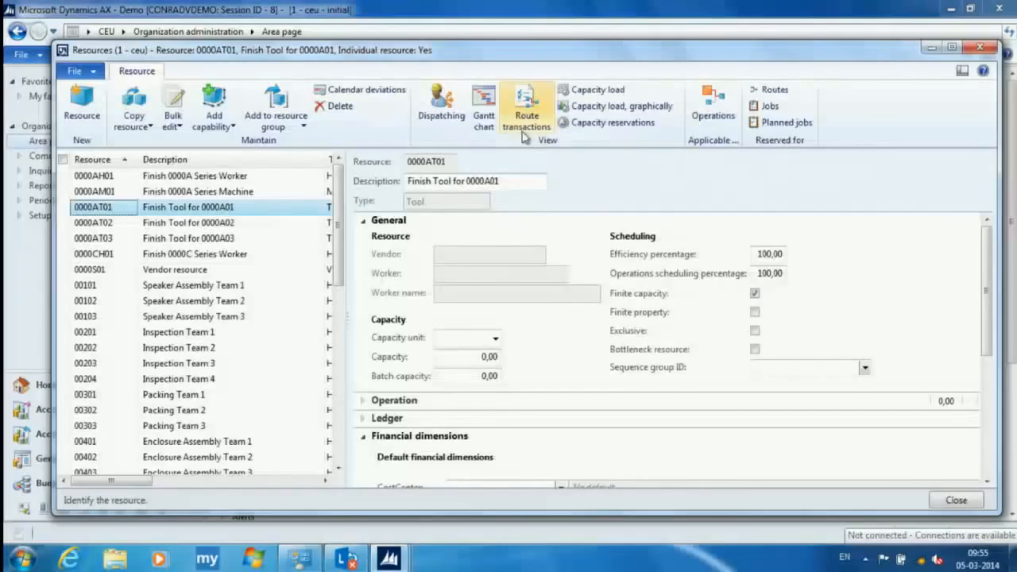
pyautogui.click(596, 91)
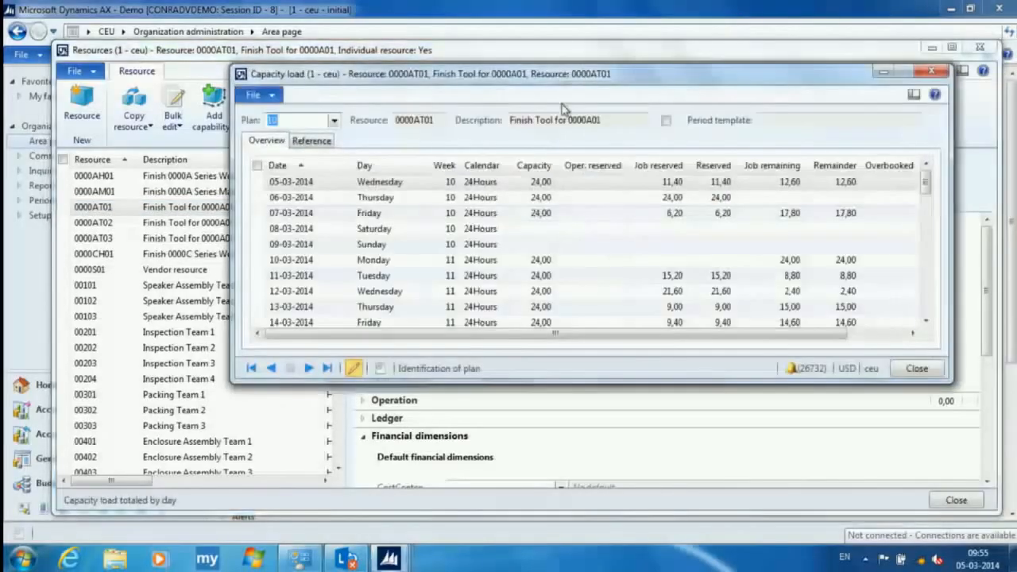
pyautogui.moveTo(491, 73); pyautogui.dragTo(473, 83)
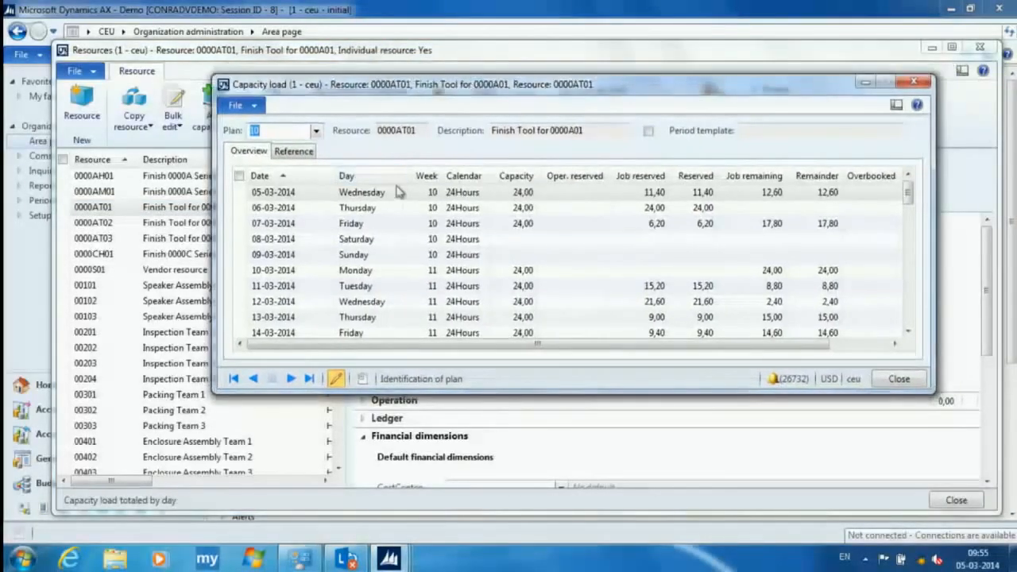
pyautogui.click(395, 192)
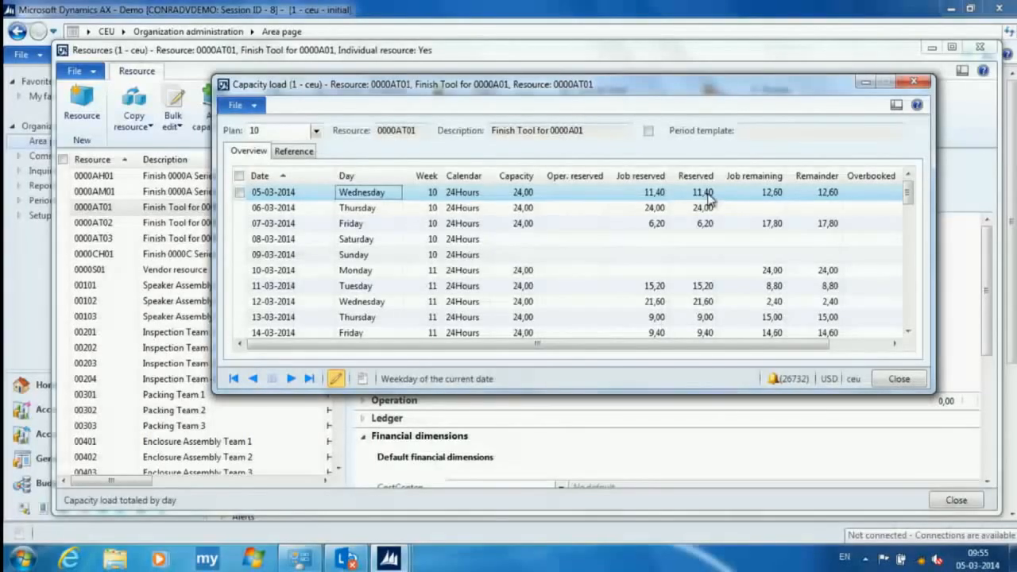
pyautogui.click(294, 151)
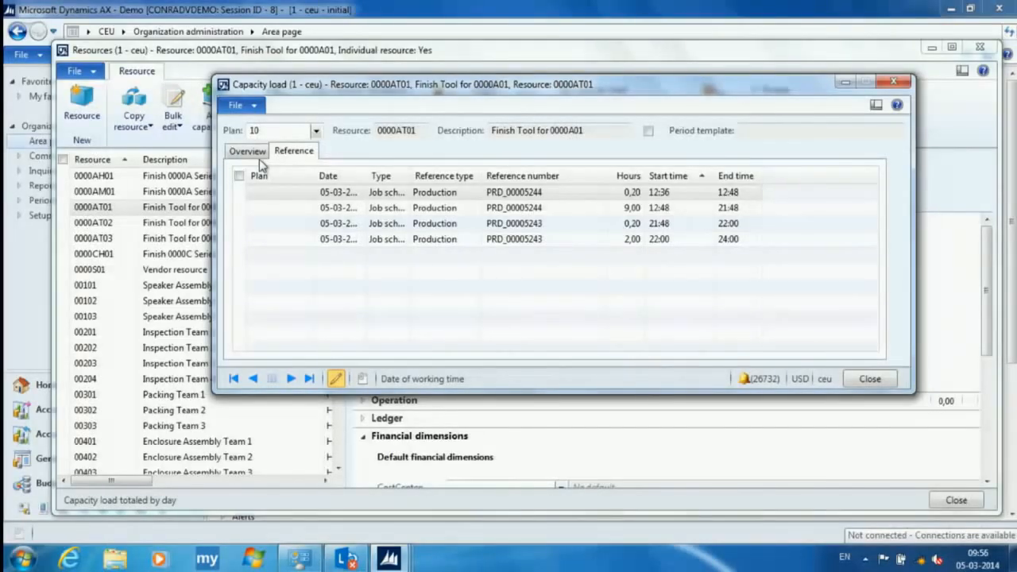
pyautogui.press('Escape')
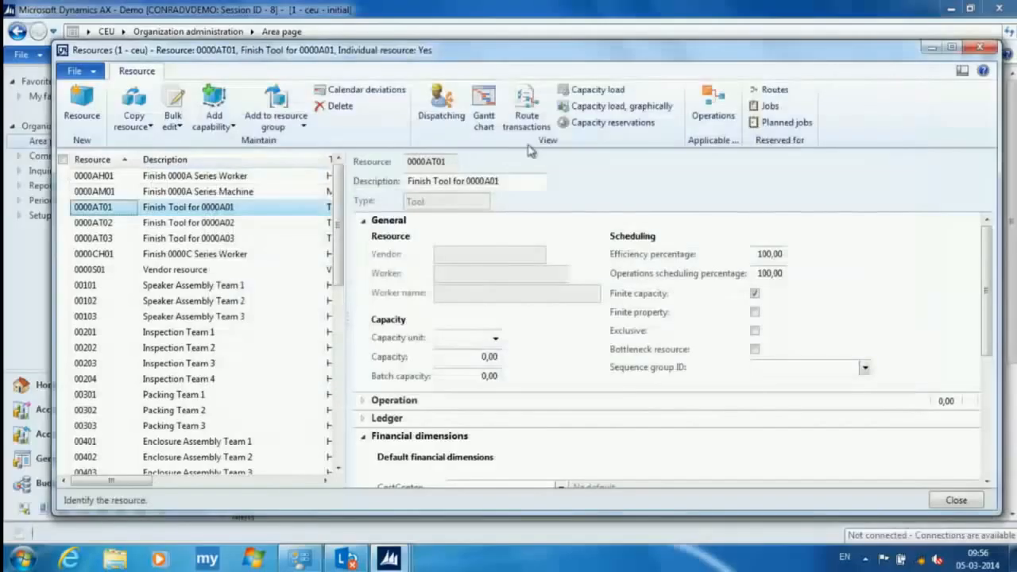
# - Check which production orders reserve capacity on resource 0000AT01 for 06-03-2014
pyautogui.click(604, 90)
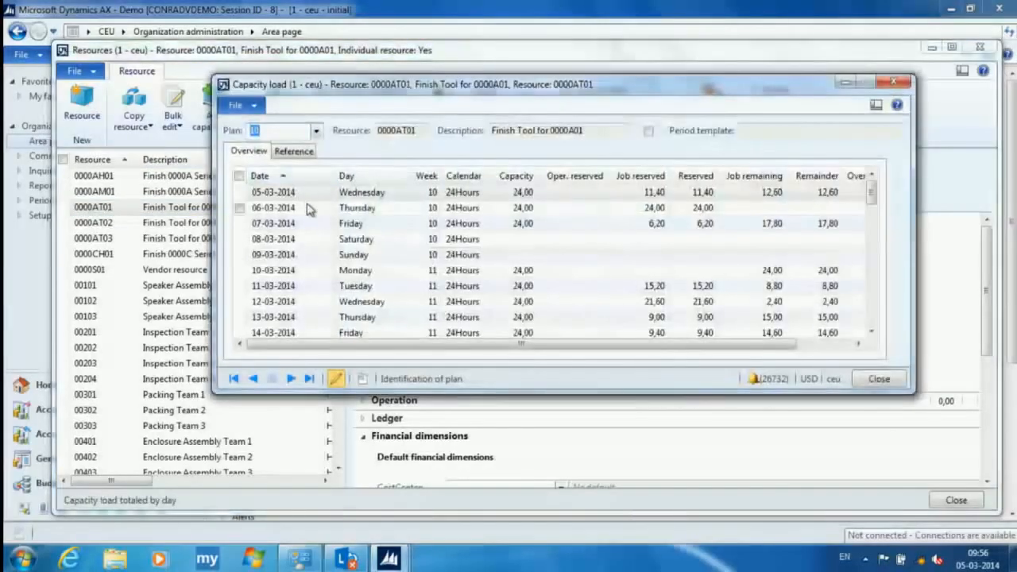
pyautogui.click(310, 209)
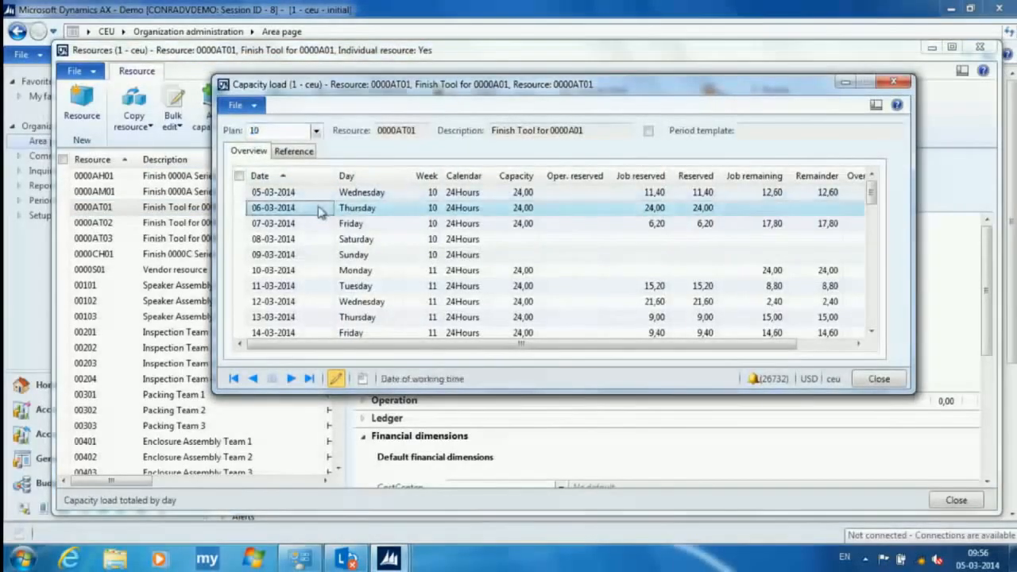
pyautogui.click(298, 154)
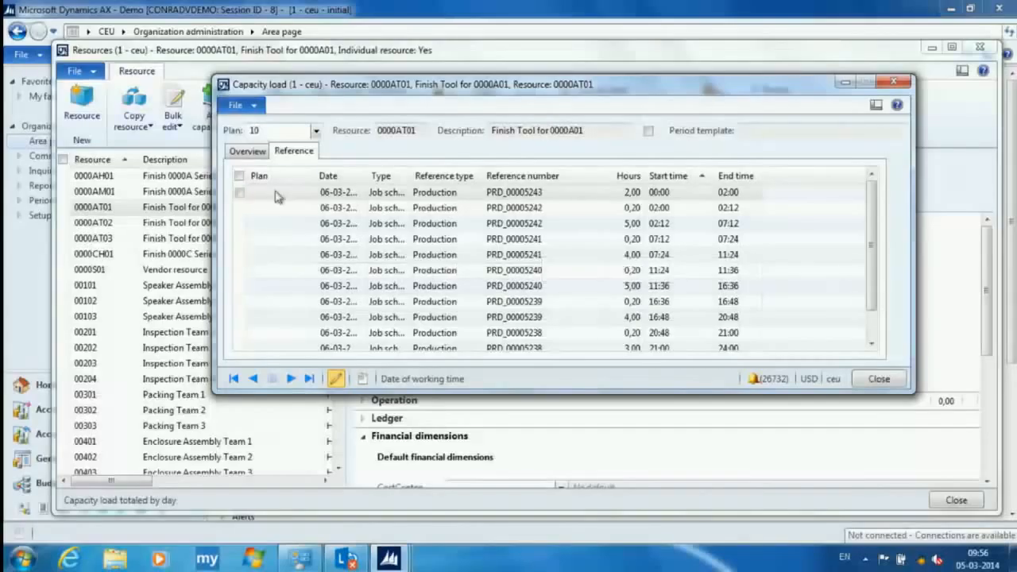
pyautogui.click(251, 152)
pyautogui.click(352, 196)
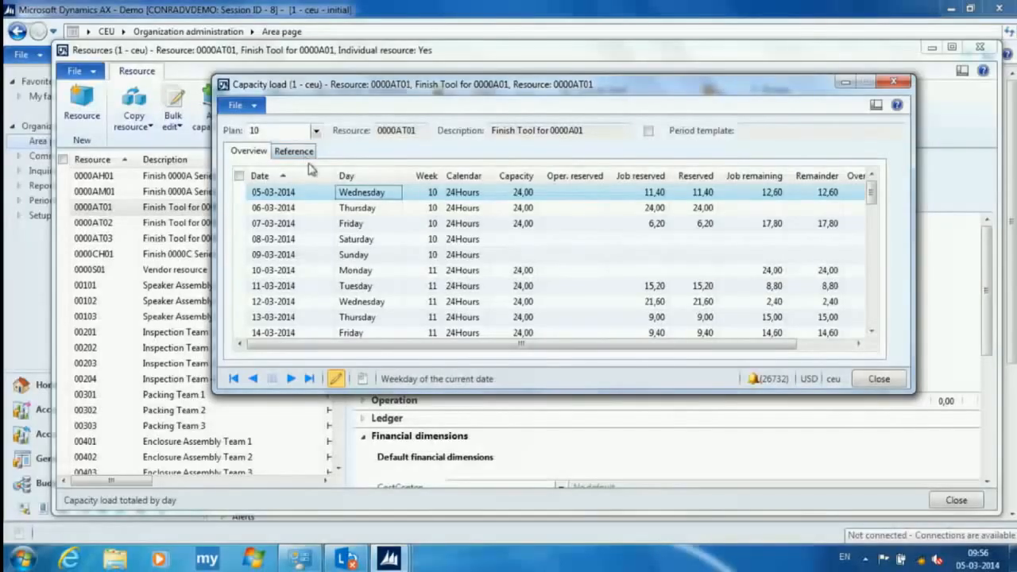
pyautogui.press('Escape')
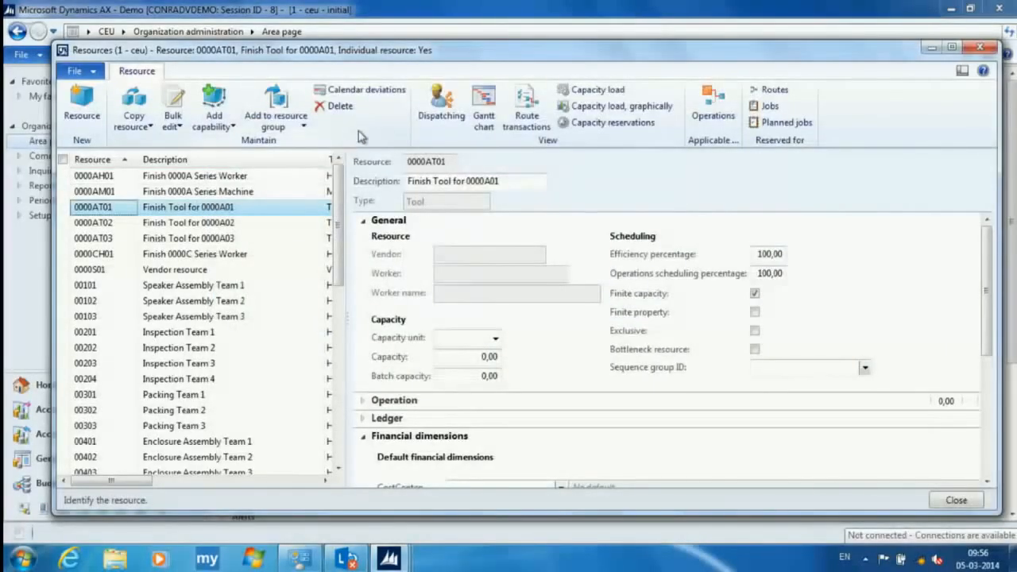
# - Set a calendar deviation for resource 0000AT01 that assigns the Blocked calendar to Wednesday 05-03-2014
pyautogui.click(362, 89)
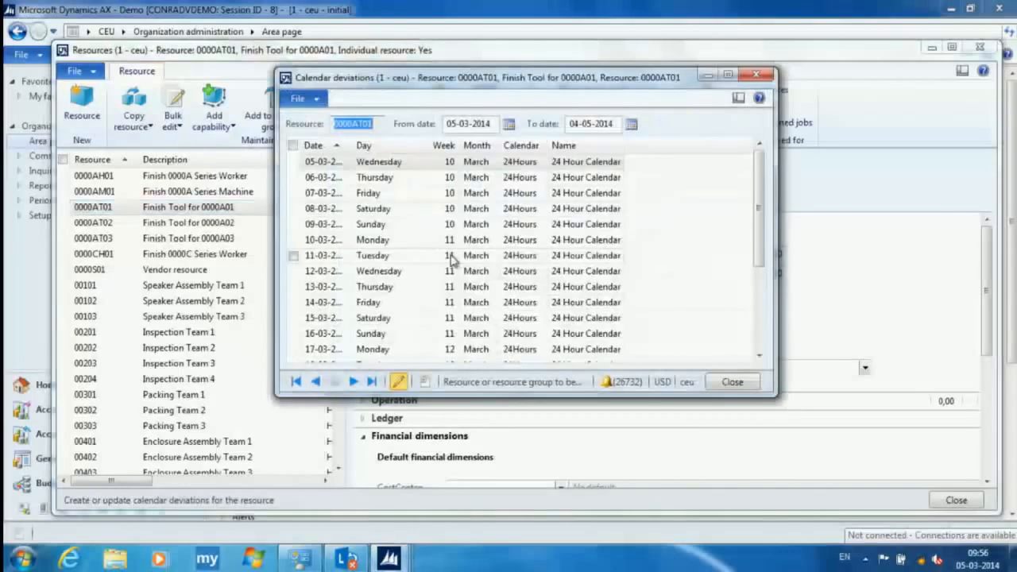
pyautogui.click(537, 162)
pyautogui.click(536, 161)
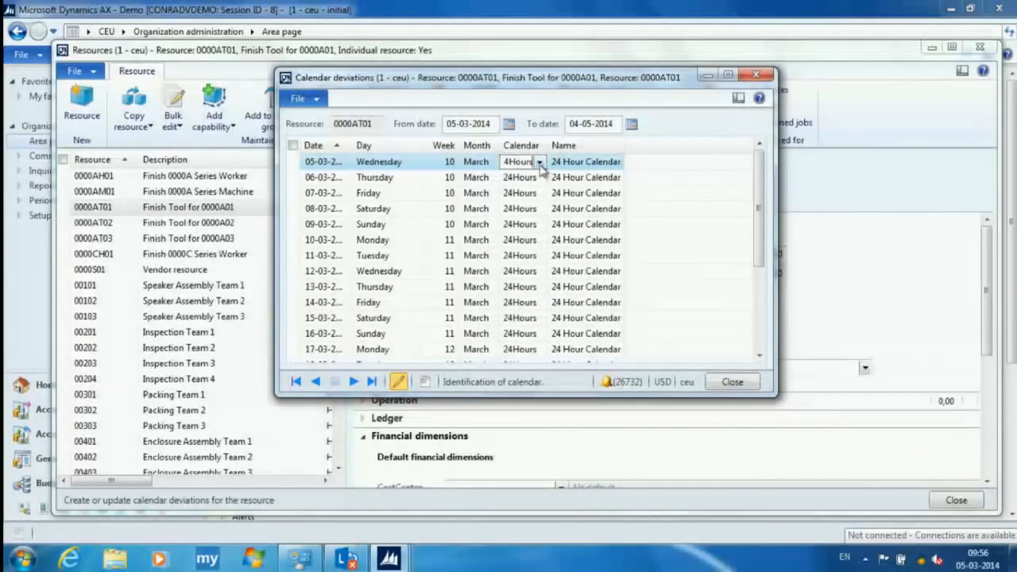
pyautogui.click(540, 163)
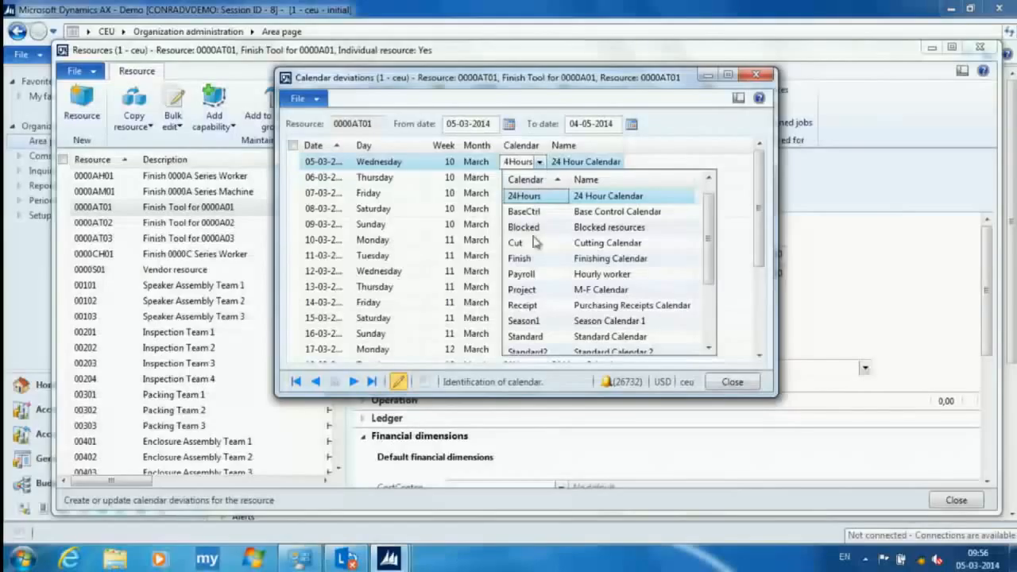
pyautogui.scroll(-2, 544, 262)
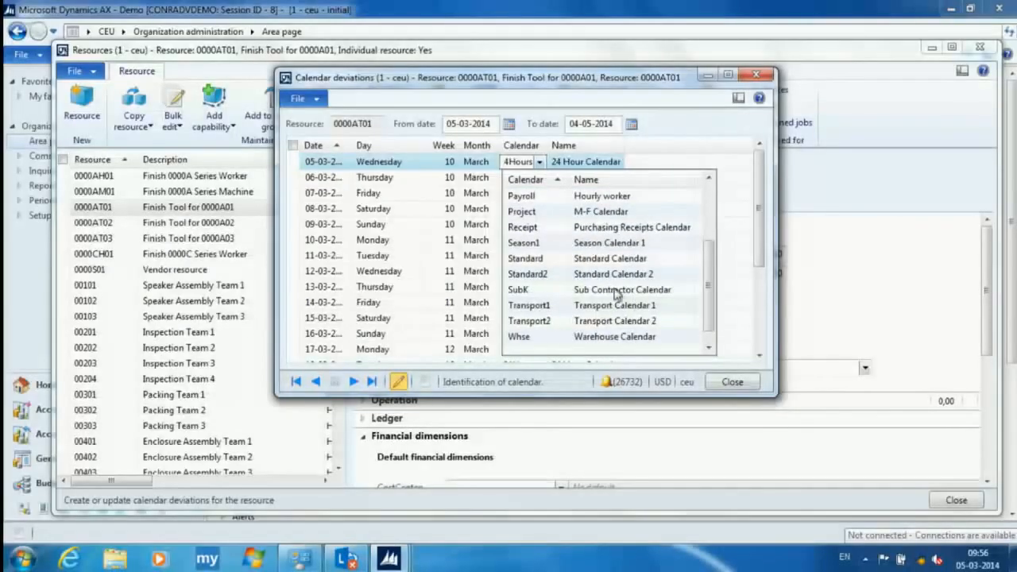
pyautogui.scroll(2, 578, 276)
pyautogui.click(540, 227)
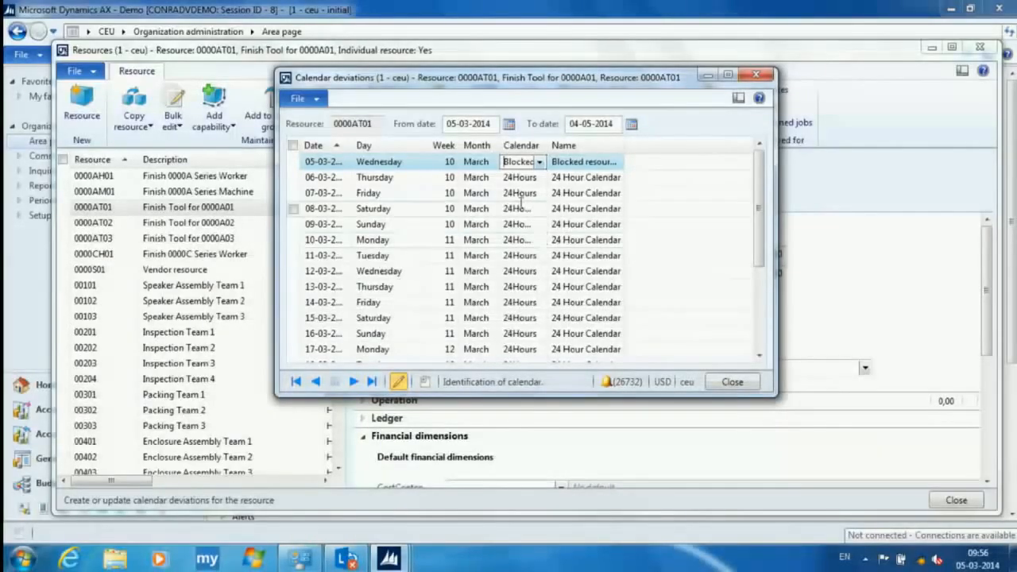
pyautogui.click(482, 179)
pyautogui.click(479, 163)
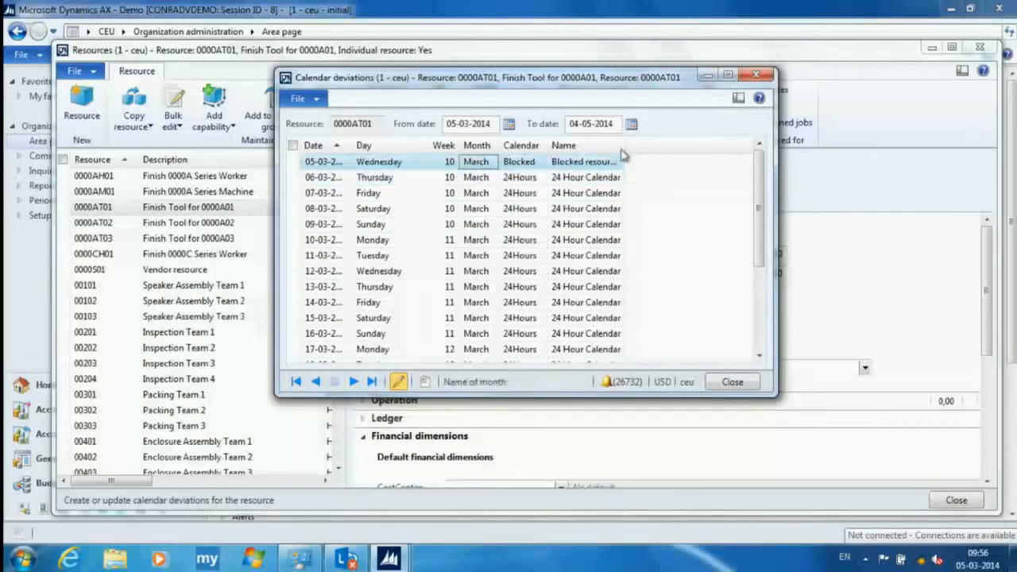
pyautogui.click(757, 76)
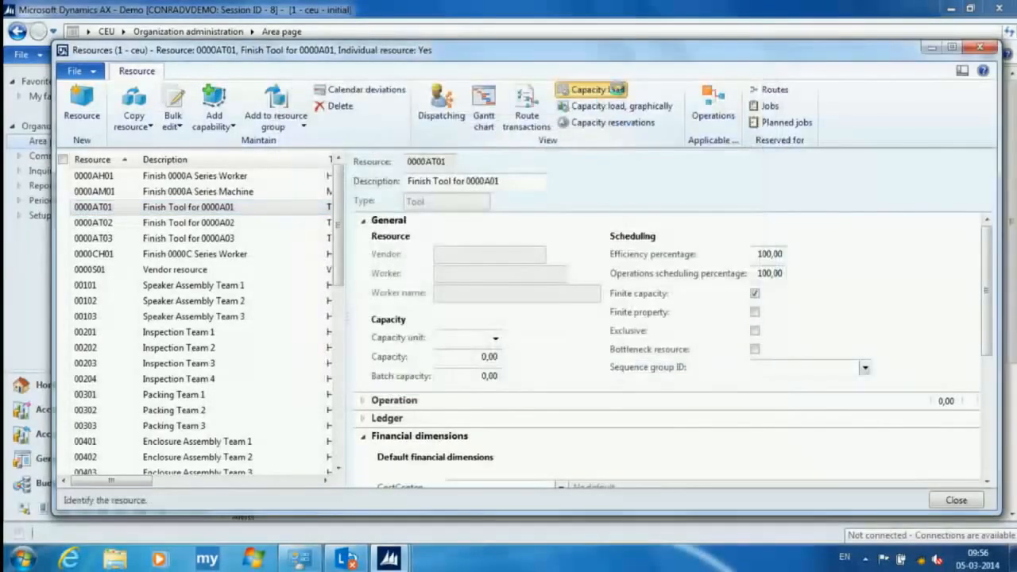
# - Recheck the daily capacity load of the blocked tool resource 0000AT01 and close the resources list
pyautogui.click(592, 88)
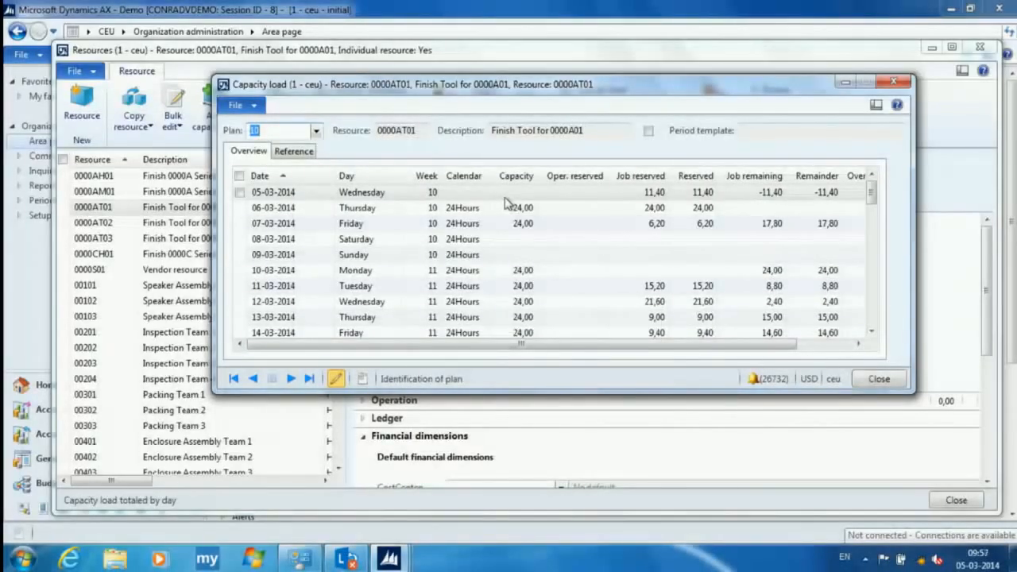
pyautogui.press('Escape')
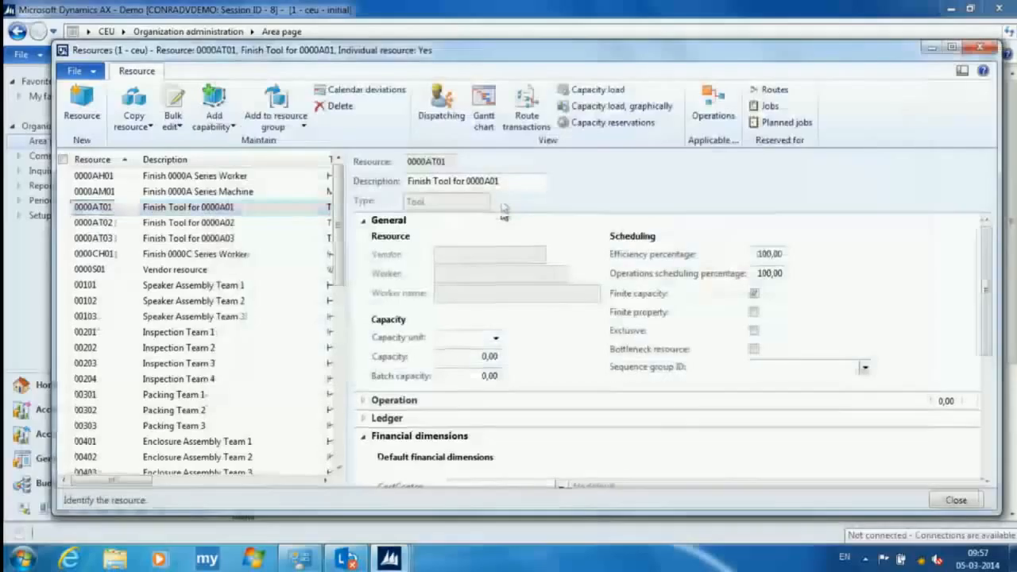
pyautogui.press('Escape')
# - Go to Production control and open the list of all production orders
pyautogui.click(122, 33)
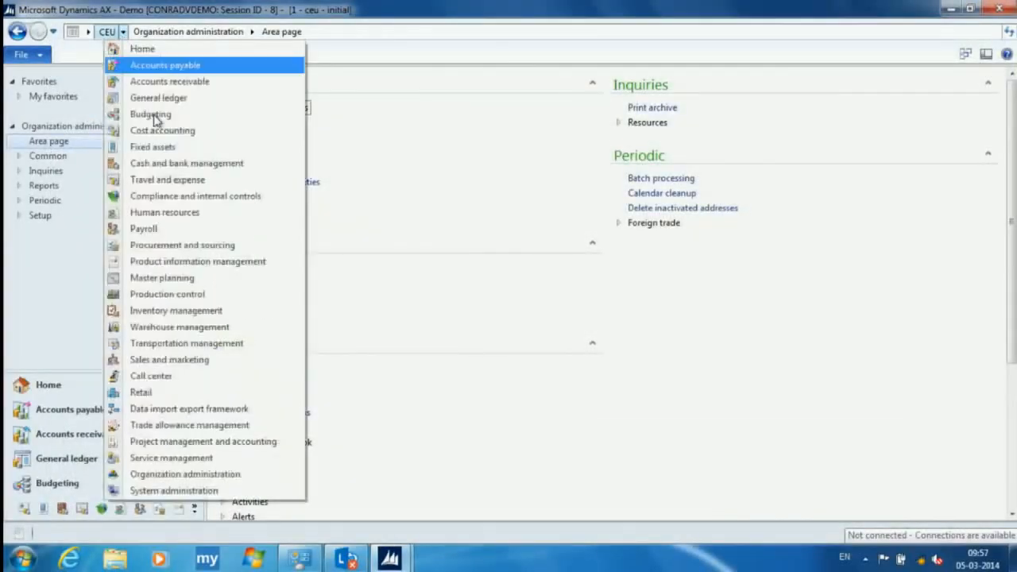
pyautogui.click(236, 296)
pyautogui.click(252, 121)
# - Try filtering the production orders by number 43, and clear the filter
pyautogui.click(581, 147)
pyautogui.write('43')
pyautogui.press('Return')
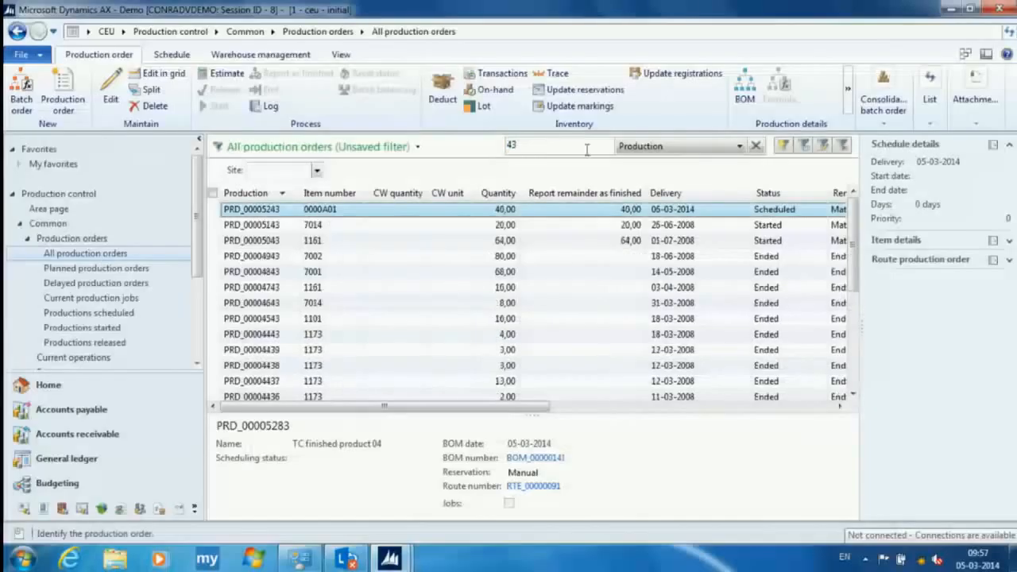
pyautogui.click(546, 144)
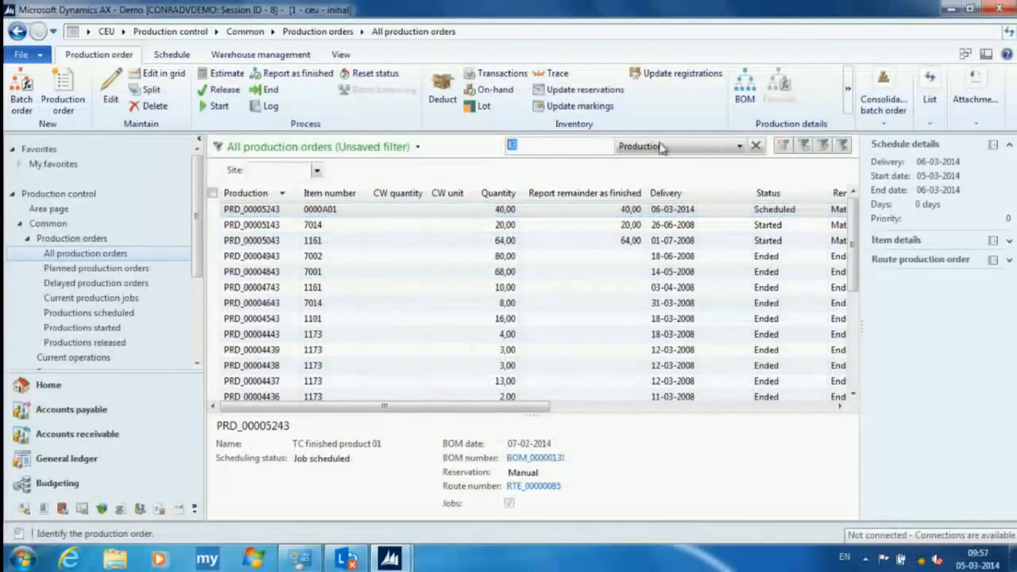
pyautogui.click(843, 146)
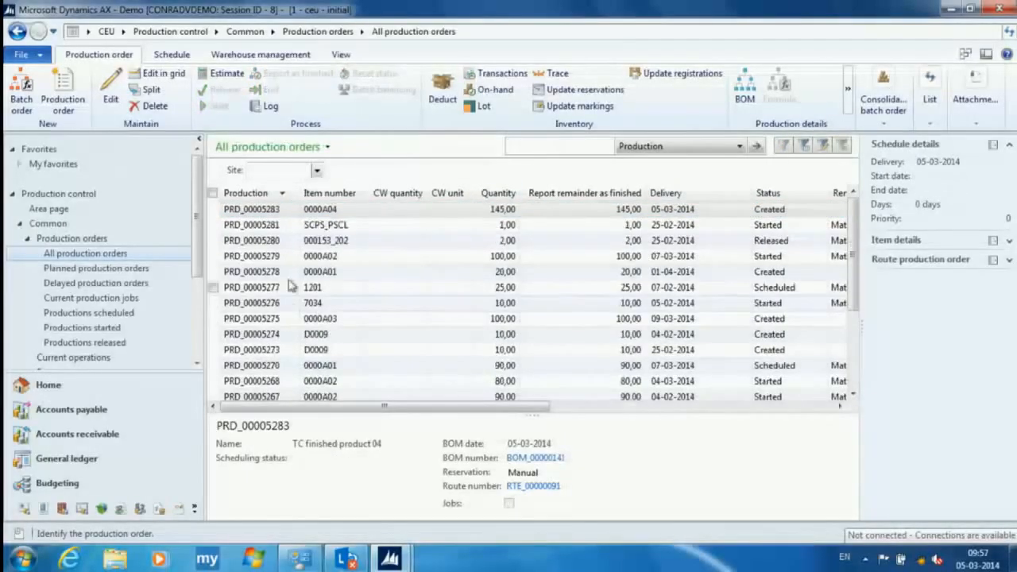
# - Select production orders PRD_00005243 and PRD_00005244 together and start job scheduling for them
pyautogui.scroll(-8, 291, 286)
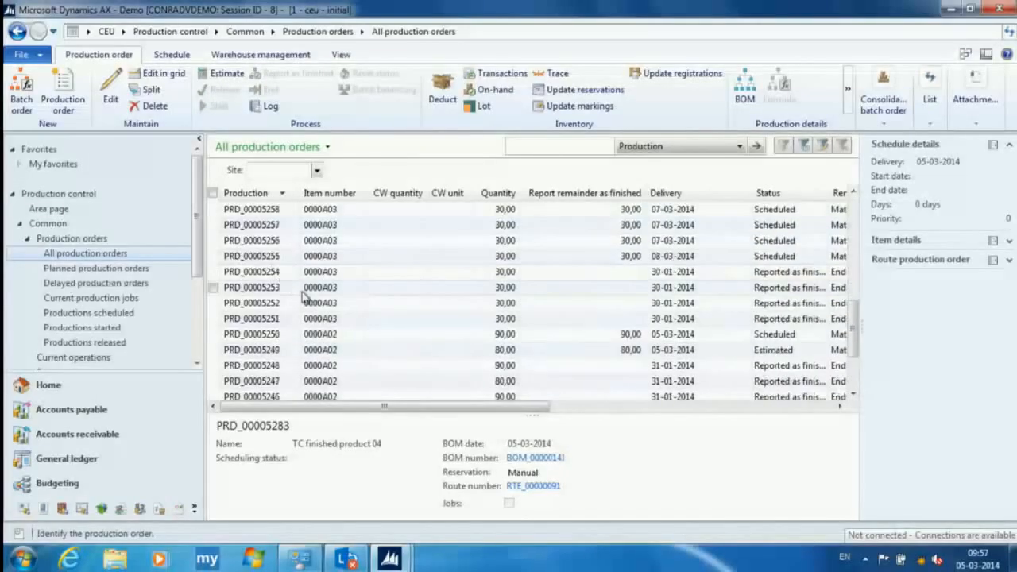
pyautogui.scroll(-3, 302, 296)
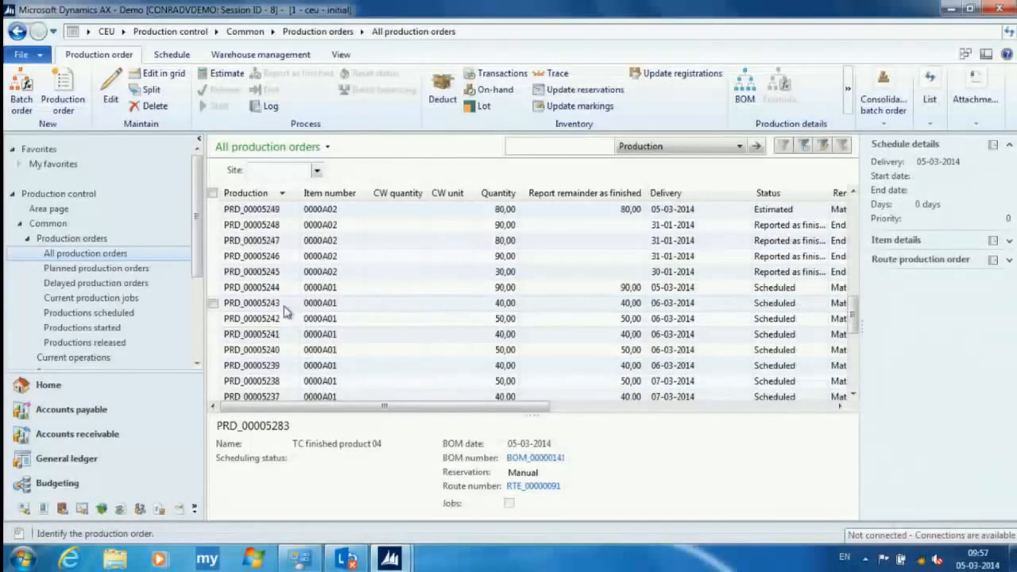
pyautogui.click(288, 303)
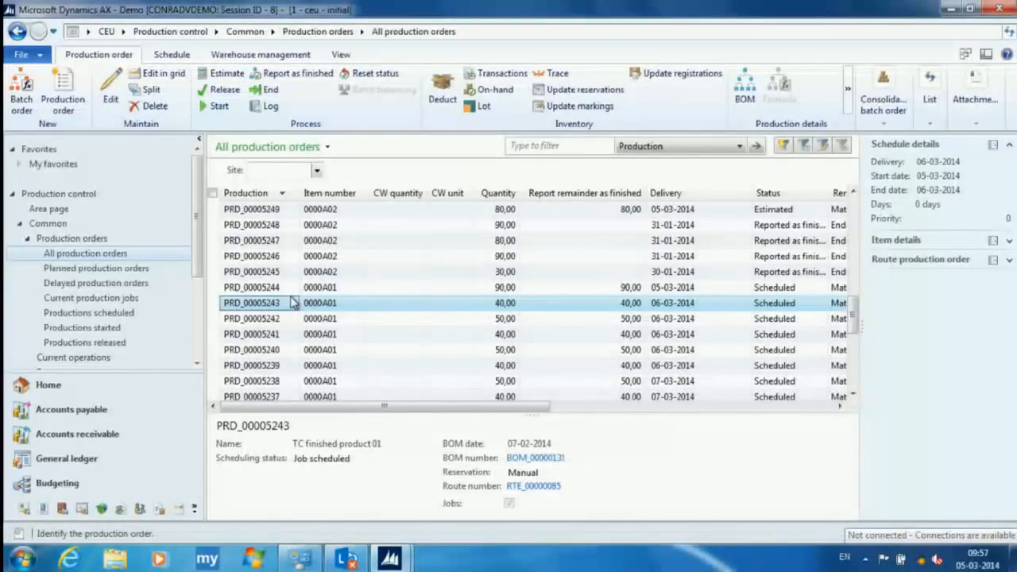
pyautogui.keyDown('ctrl'); pyautogui.click(280, 290); pyautogui.keyUp('ctrl')
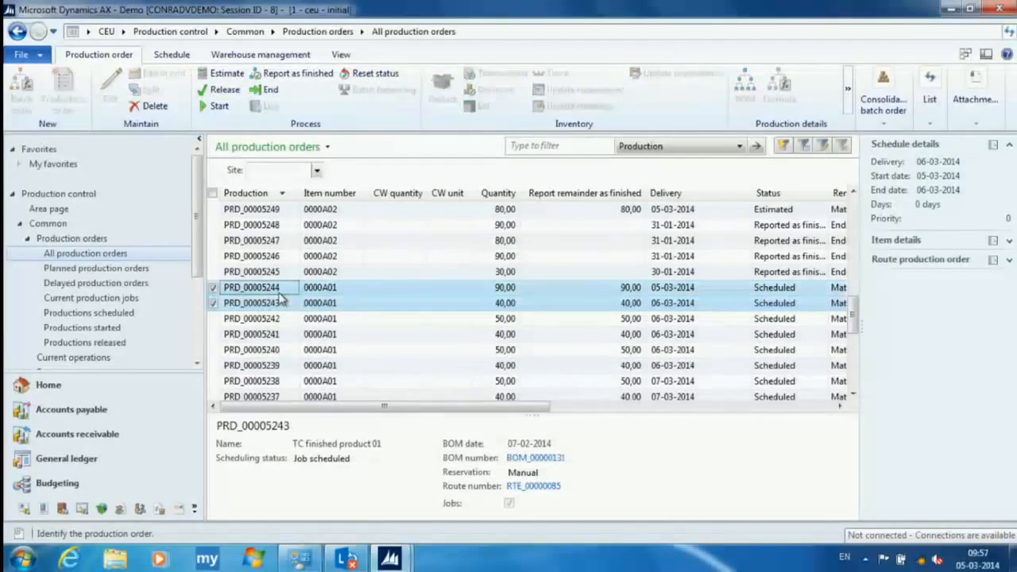
pyautogui.click(176, 55)
pyautogui.click(93, 101)
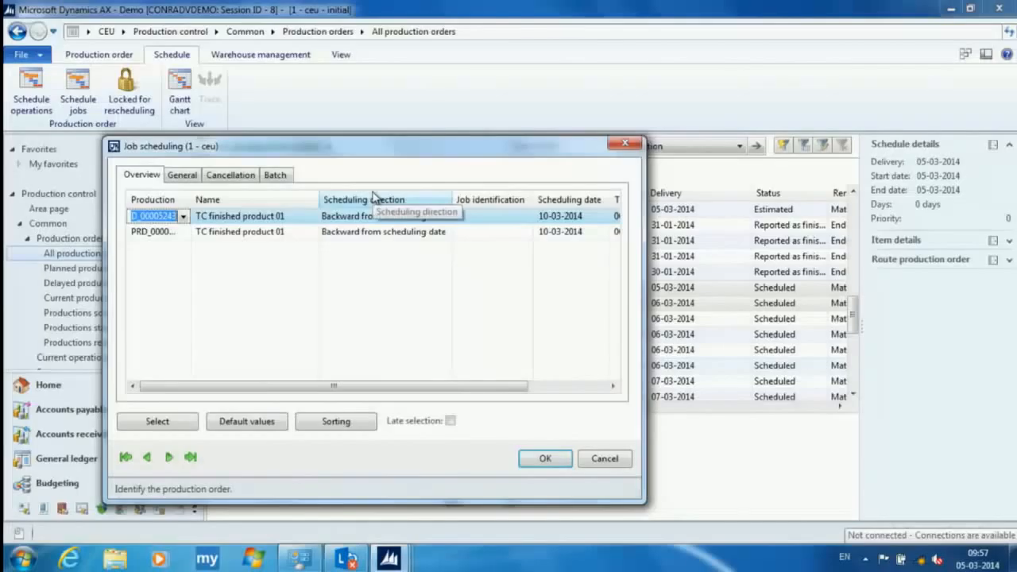
# - Set finite capacity in the job scheduling defaults, insert the defaults for all selected production orders, and run the scheduling
pyautogui.click(521, 219)
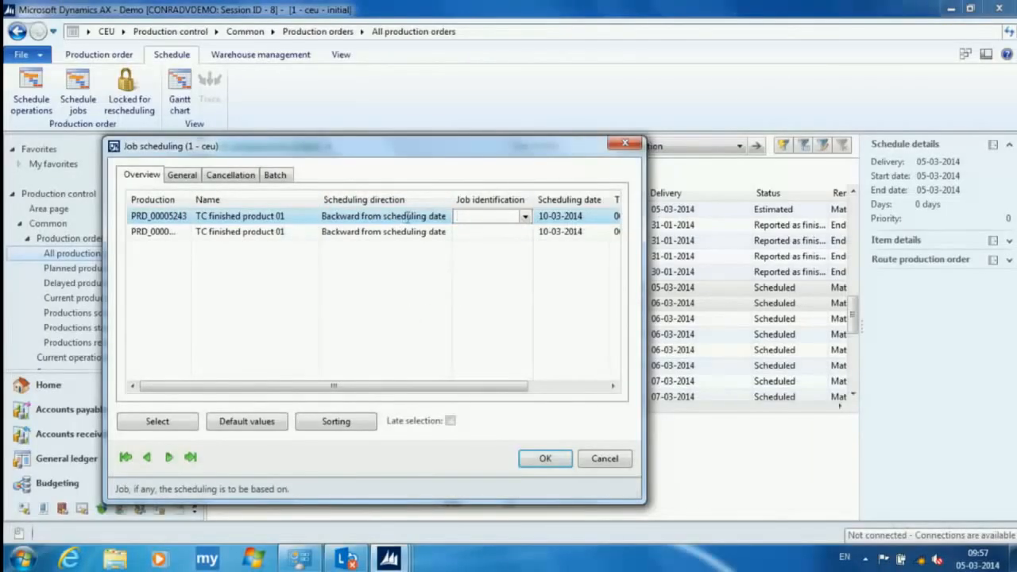
pyautogui.hotkey('shift', 'Tab')
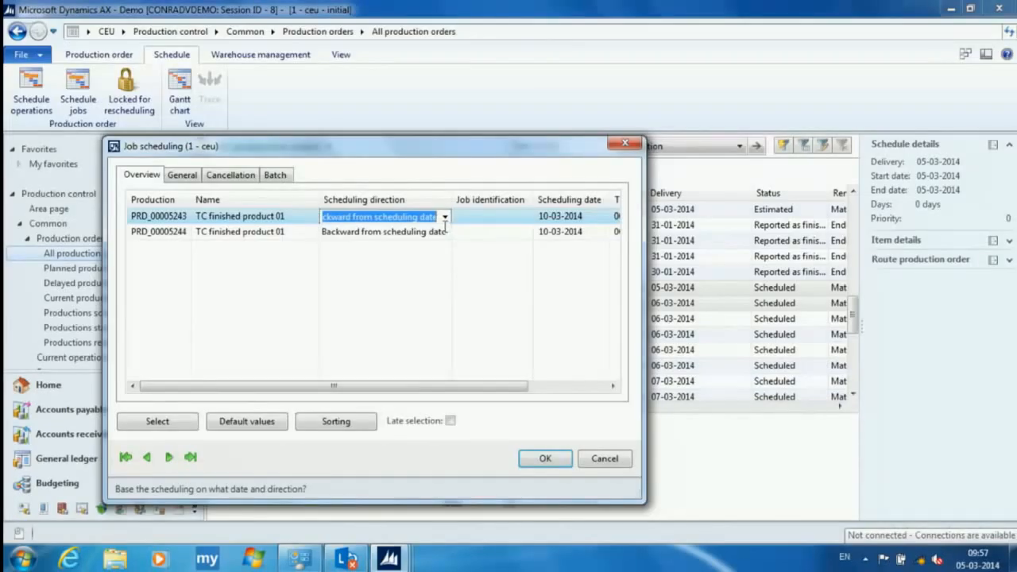
pyautogui.click(179, 174)
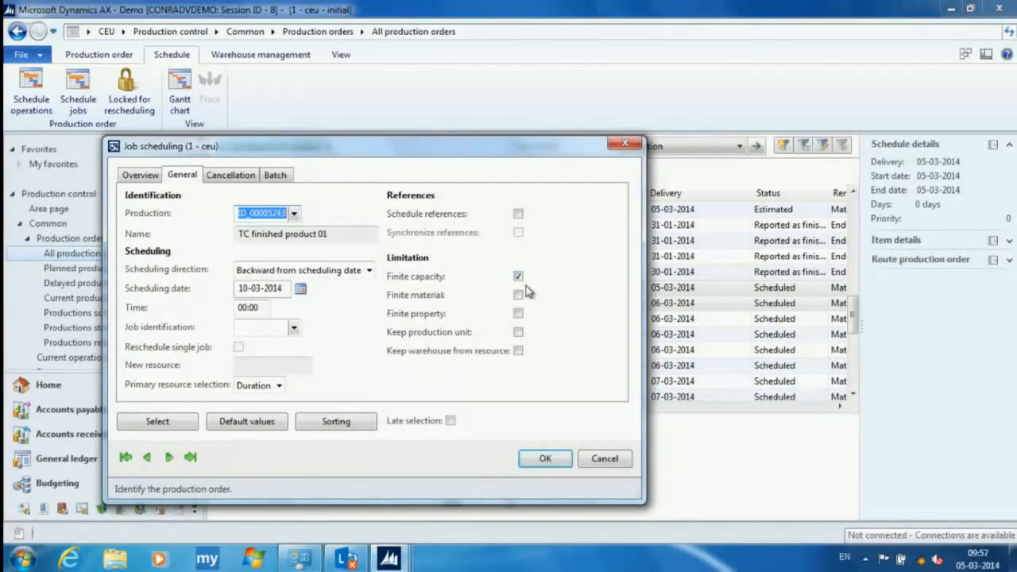
pyautogui.click(248, 421)
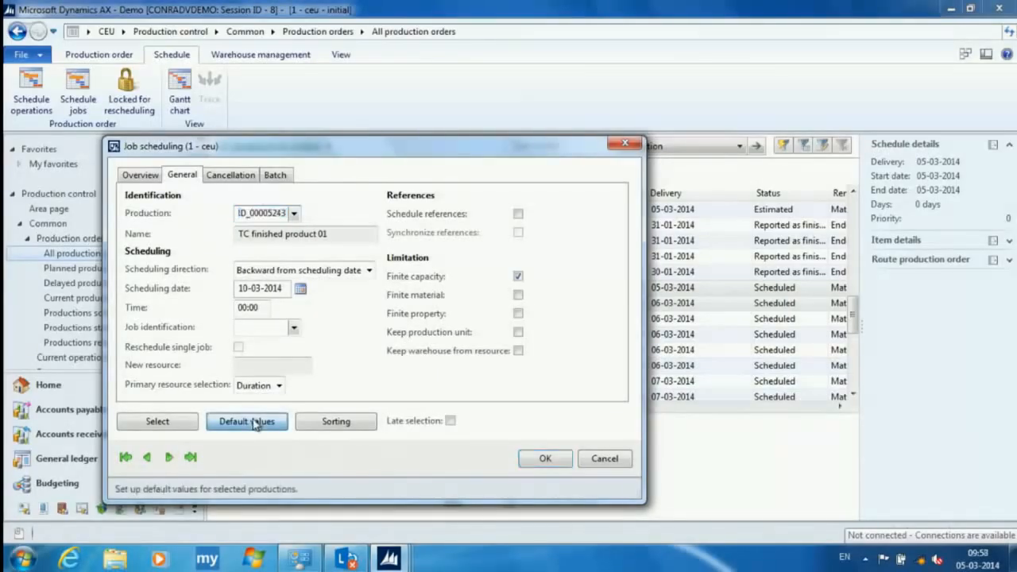
pyautogui.click(625, 116)
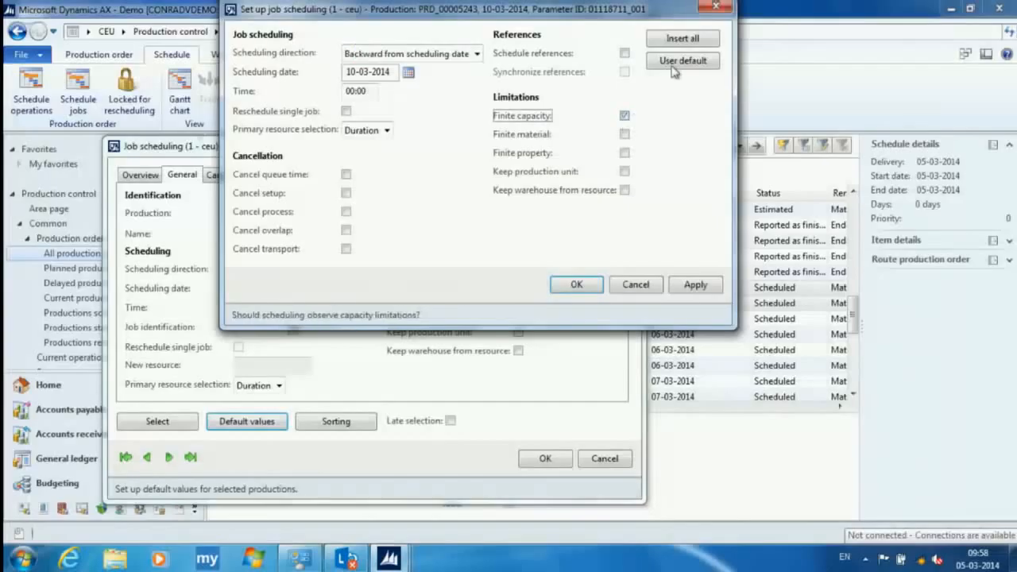
pyautogui.click(681, 41)
pyautogui.click(674, 286)
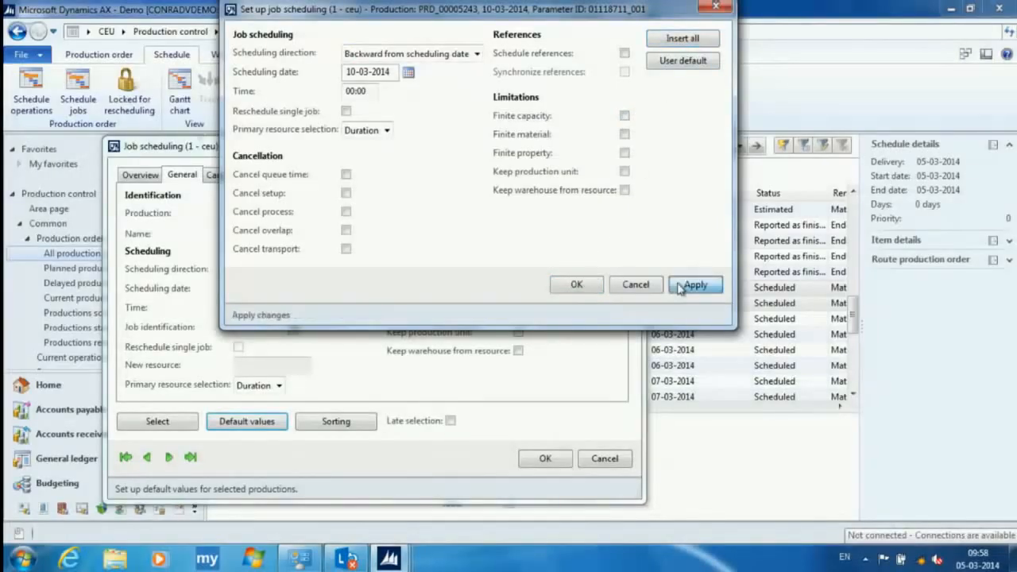
pyautogui.click(576, 285)
pyautogui.click(545, 458)
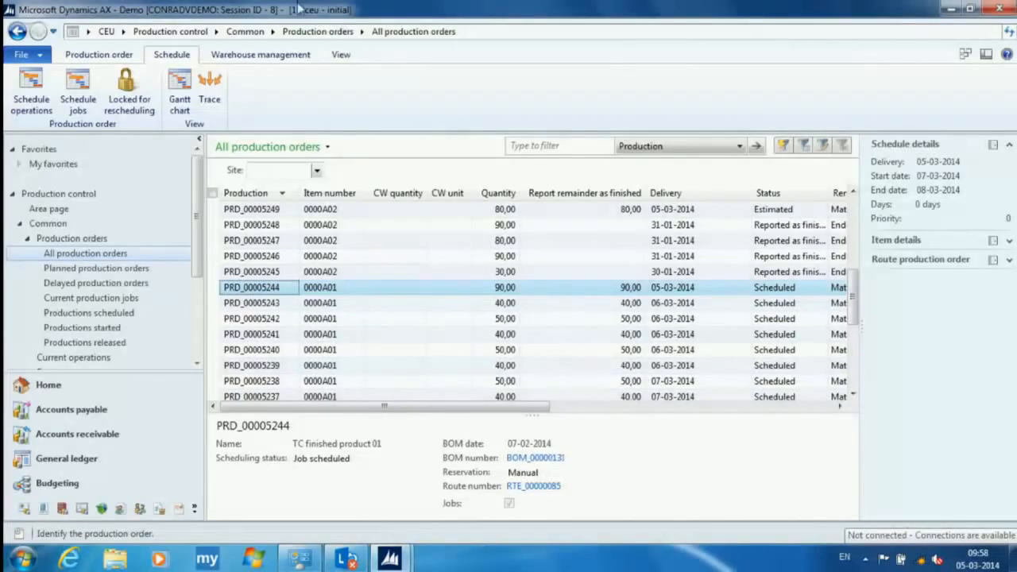
# - Go to Master planning and open the supply schedule
pyautogui.click(123, 32)
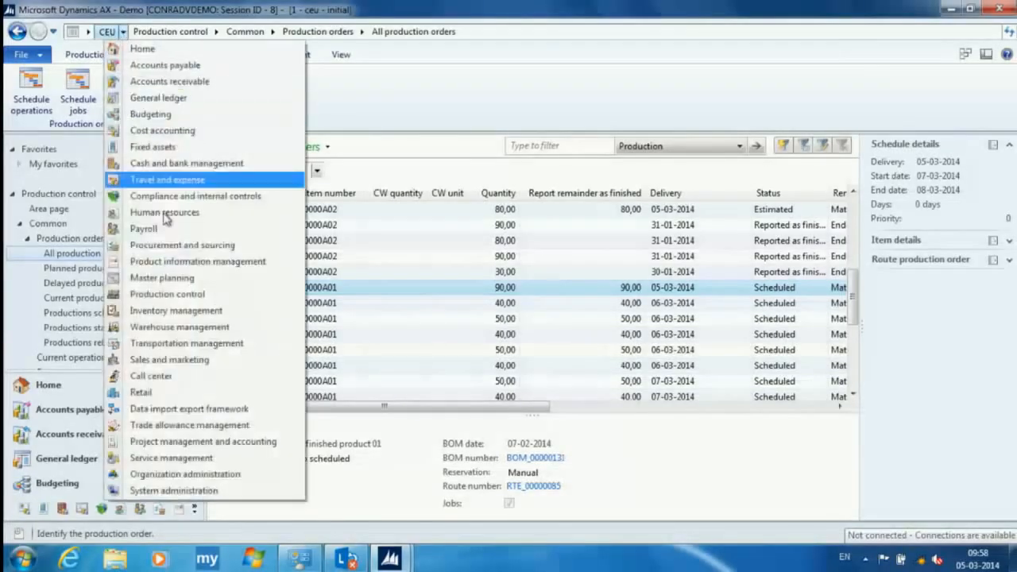
pyautogui.click(219, 284)
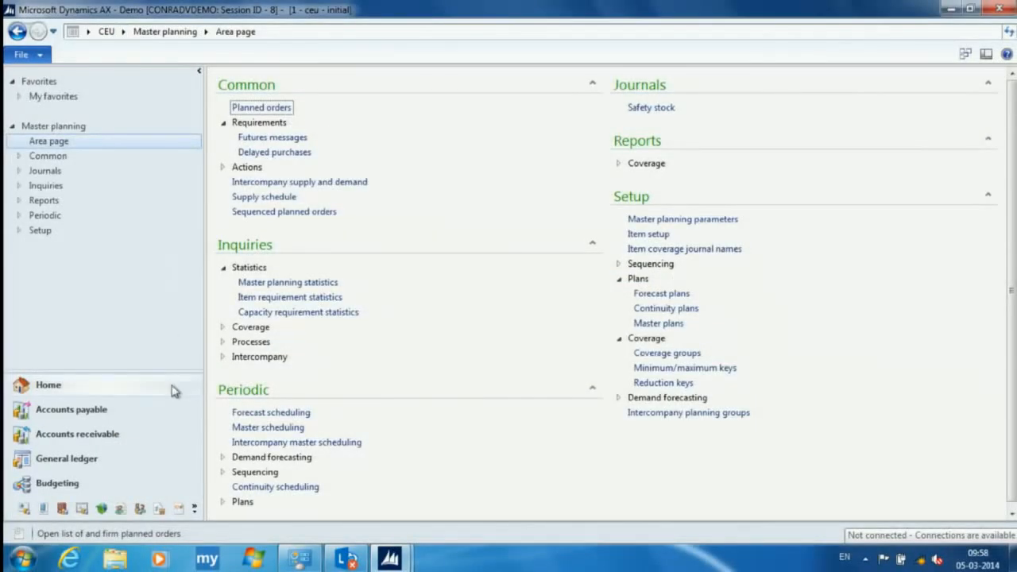
pyautogui.click(263, 197)
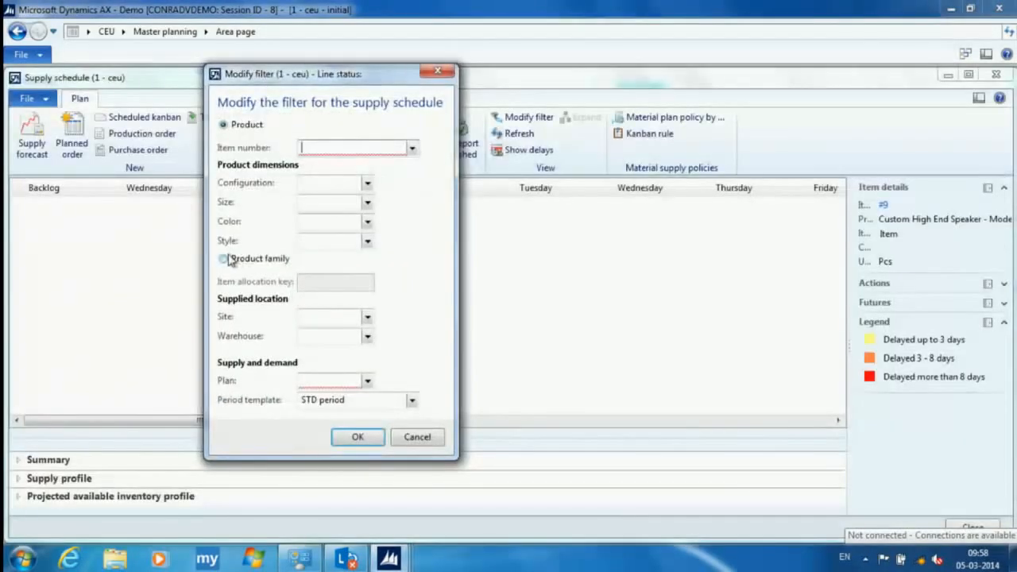
# - Filter the supply schedule by product family with item allocation key 0000A, plan 20 and period template STD period
pyautogui.click(223, 258)
pyautogui.click(369, 286)
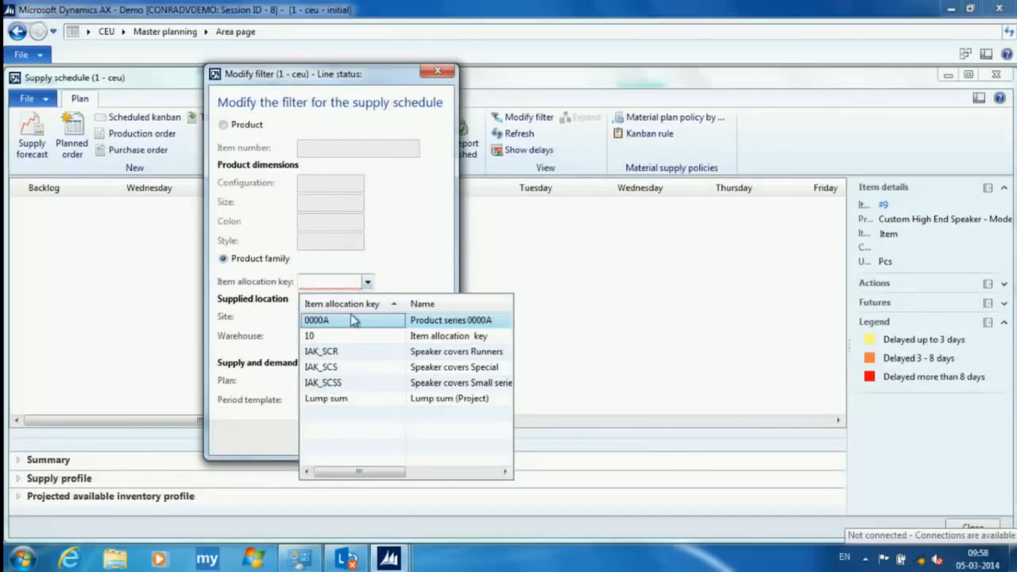
pyautogui.click(357, 320)
pyautogui.click(367, 382)
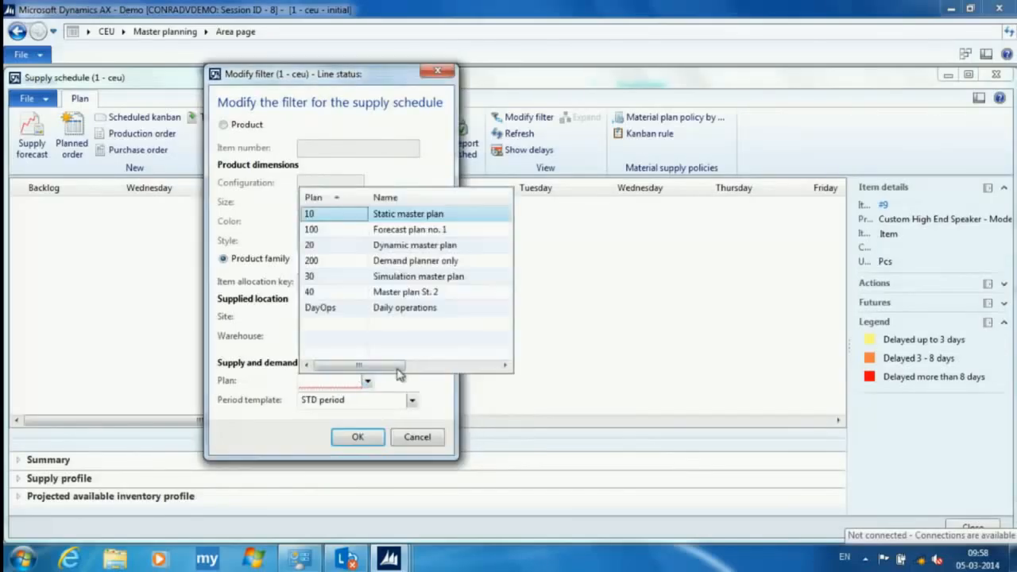
pyautogui.click(351, 247)
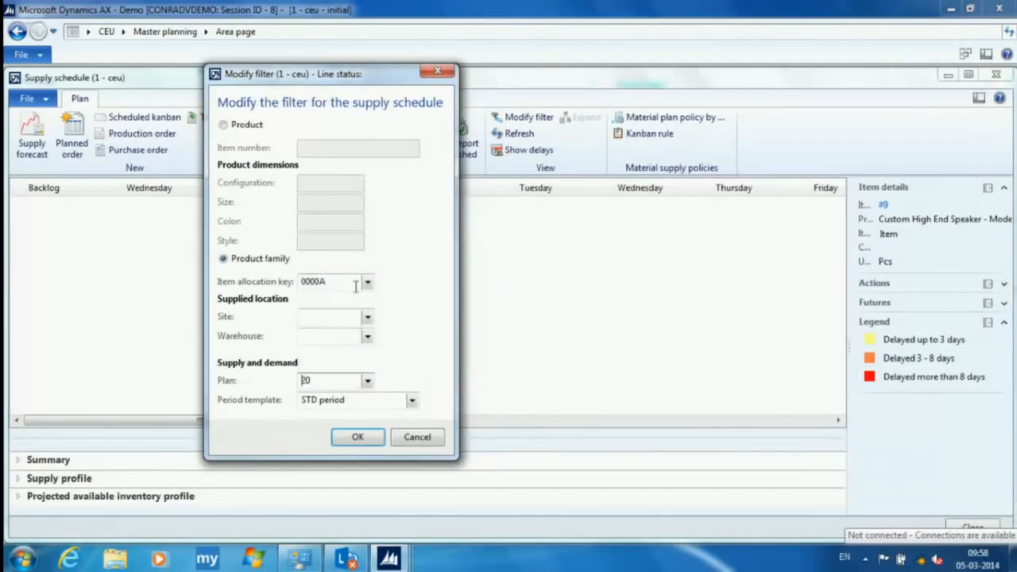
pyautogui.click(411, 401)
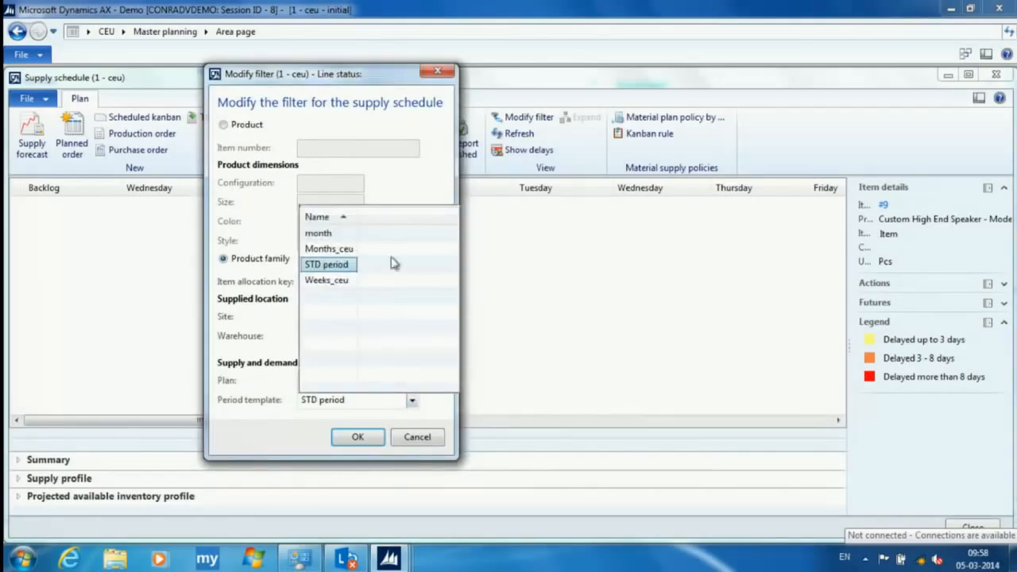
pyautogui.click(334, 264)
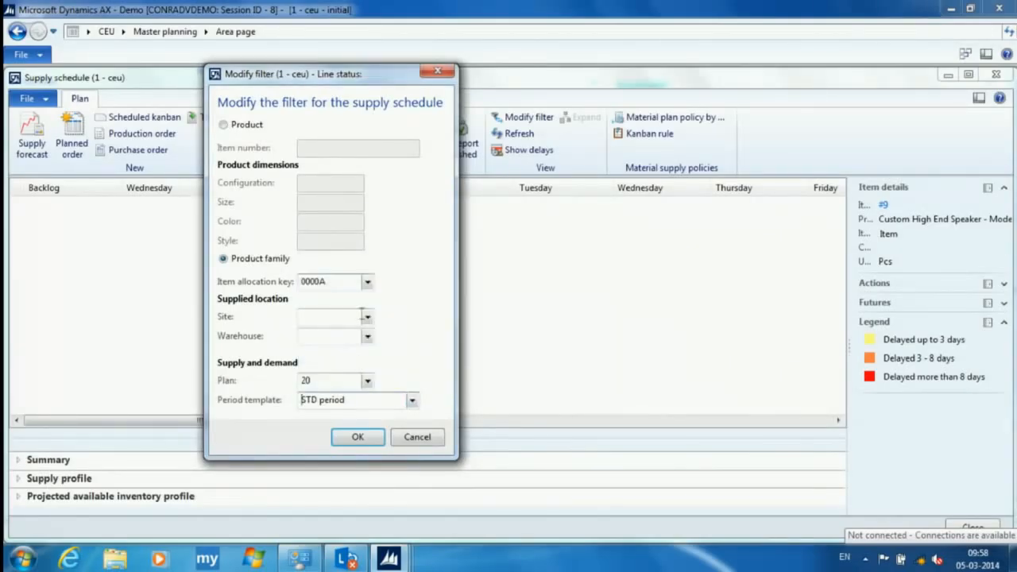
pyautogui.click(358, 437)
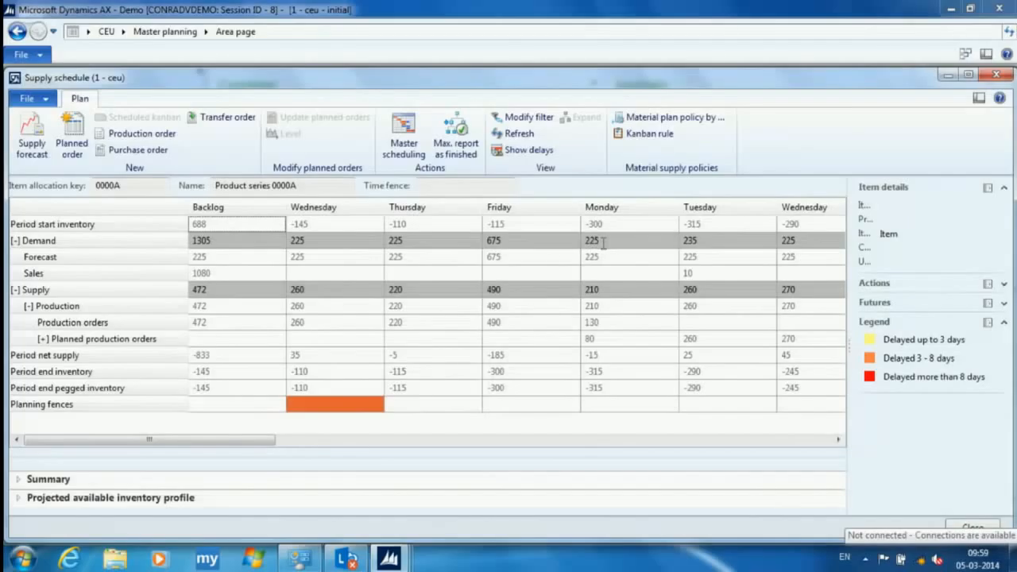
# - Expand the sales orders behind Tuesday's sales demand in the supply schedule and open the details of the listed order
pyautogui.click(709, 272)
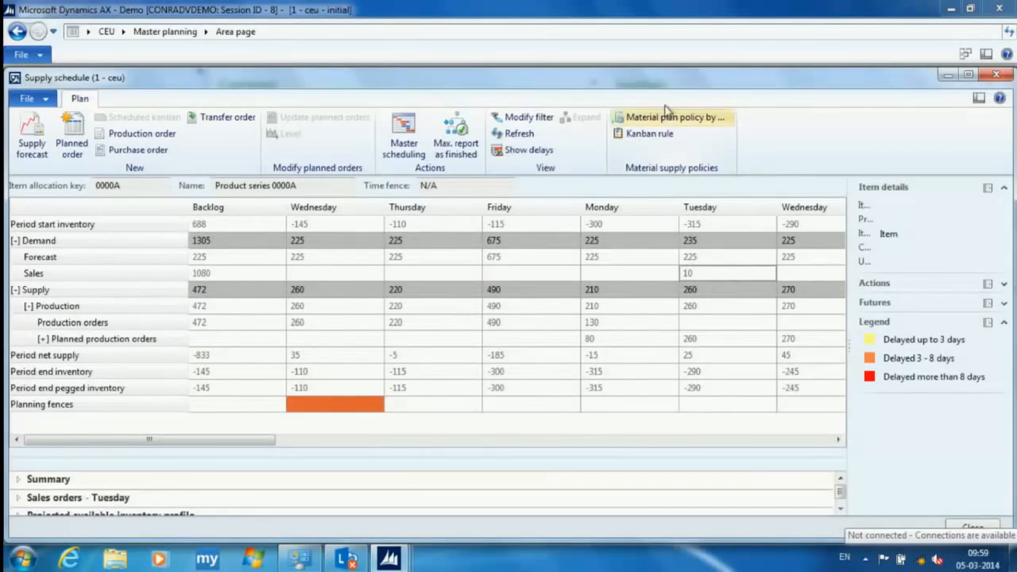
pyautogui.moveTo(650, 91); pyautogui.dragTo(646, 37)
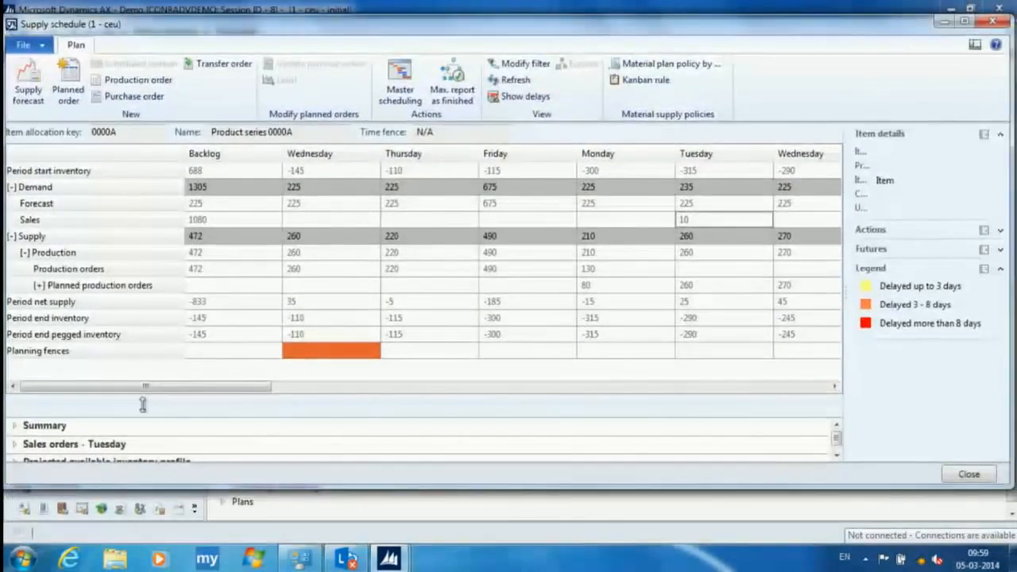
pyautogui.moveTo(237, 487); pyautogui.dragTo(231, 540)
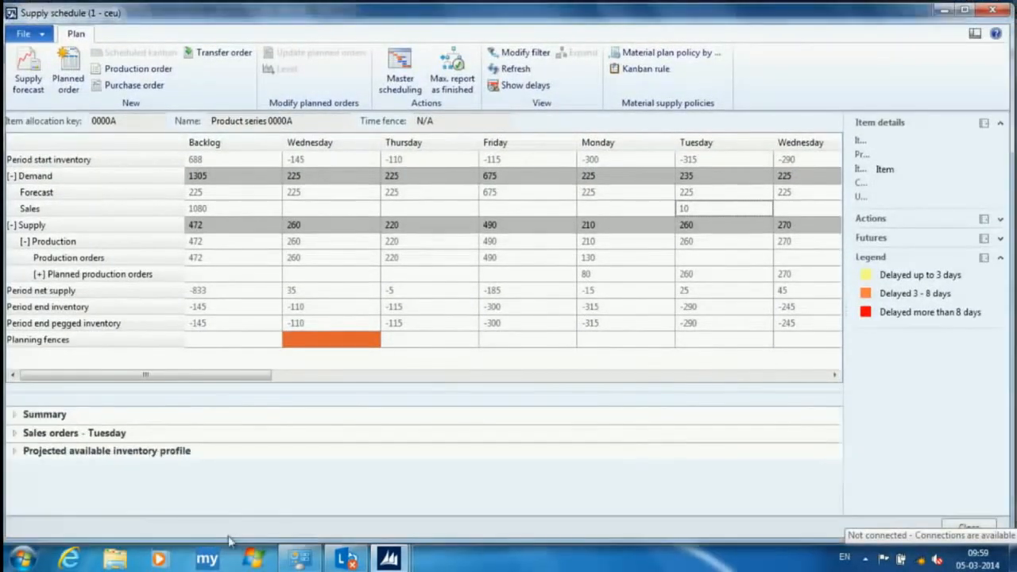
pyautogui.click(16, 434)
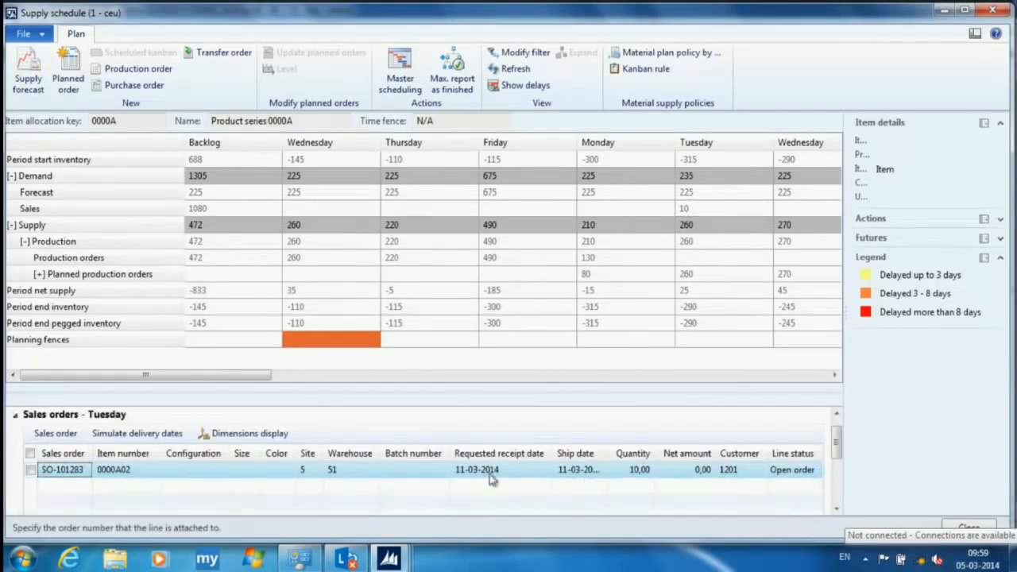
pyautogui.rightClick(72, 475)
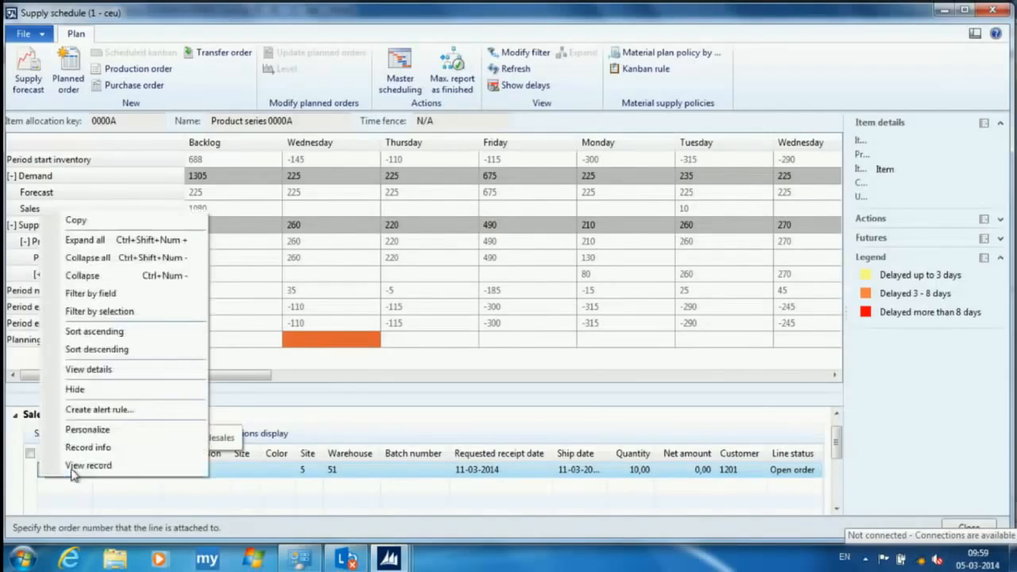
pyautogui.click(123, 374)
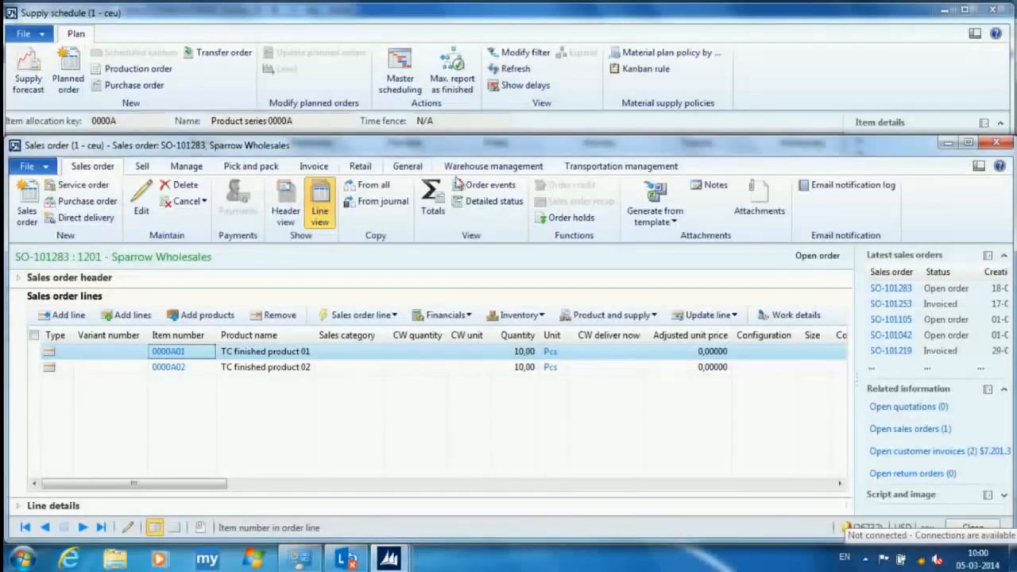
# - Start a new case for the Sparrow Wholesales sales order and set its case category to Delay under Sales
pyautogui.moveTo(555, 357)
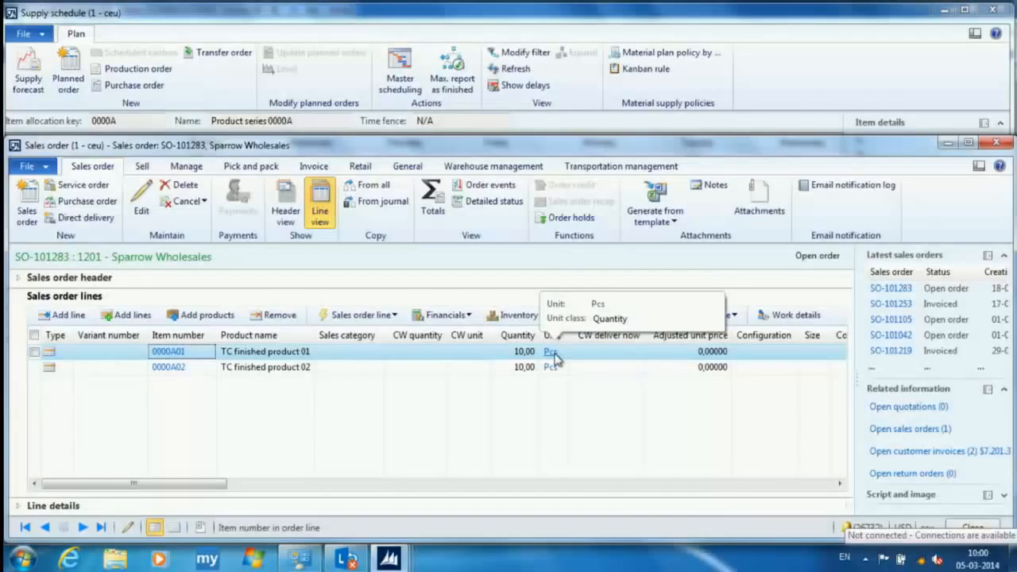
pyautogui.click(410, 168)
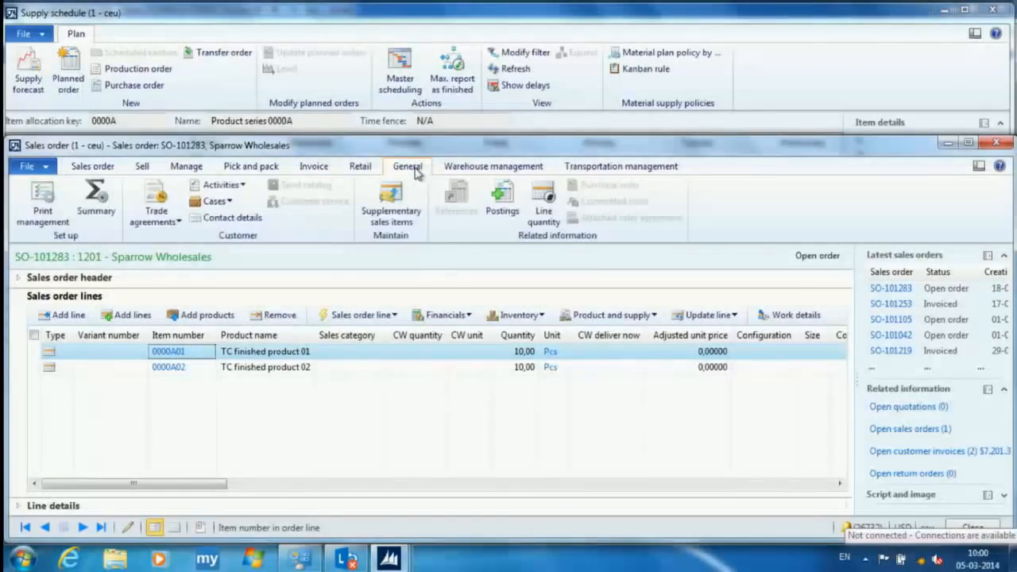
pyautogui.click(227, 203)
pyautogui.click(235, 217)
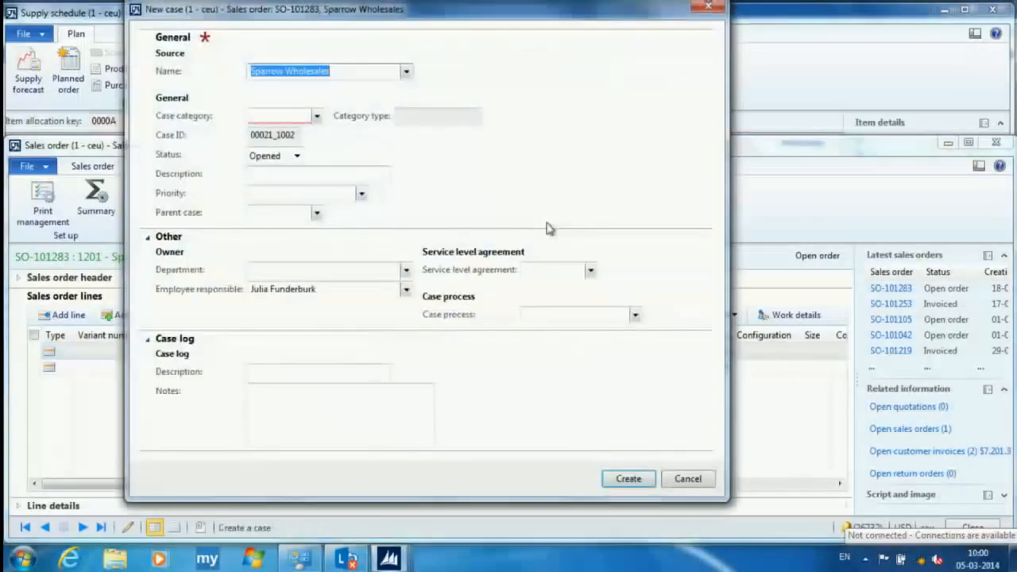
pyautogui.click(317, 116)
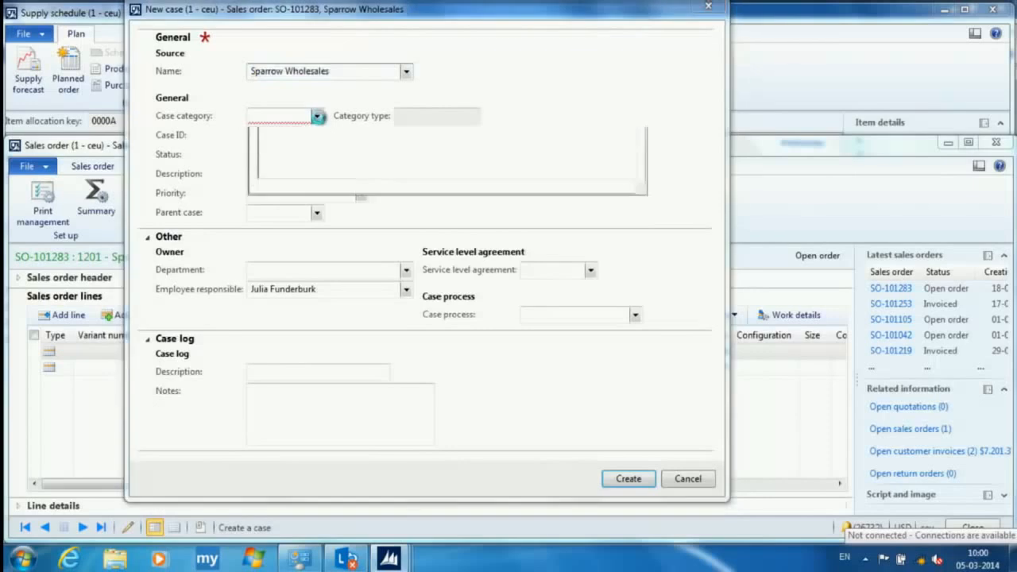
pyautogui.click(281, 188)
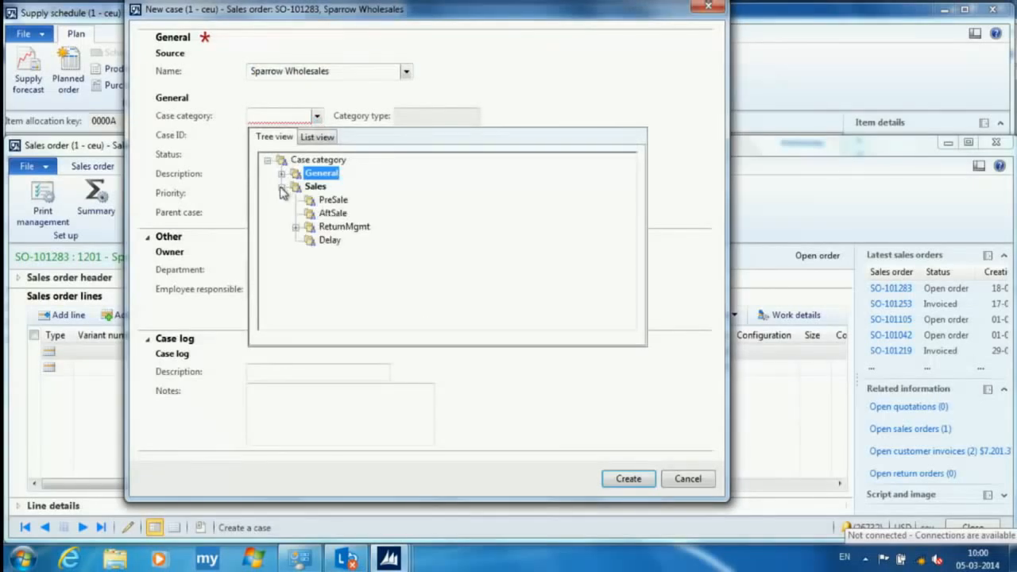
pyautogui.click(330, 241)
pyautogui.click(330, 240)
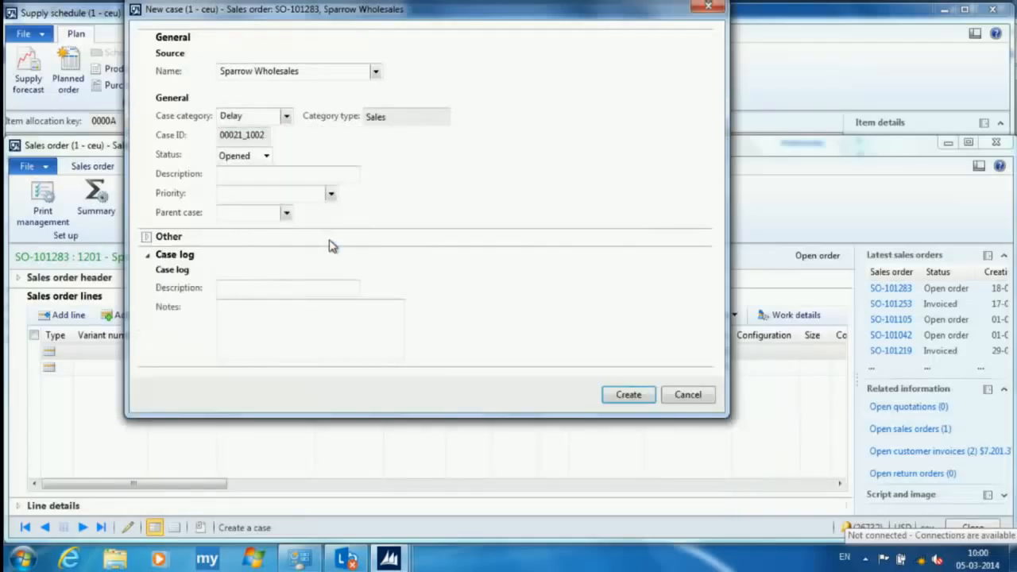
# - Describe the case as "Inform customer about delay due to tool issue" and create it
pyautogui.click(273, 174)
pyautogui.write('Inform')
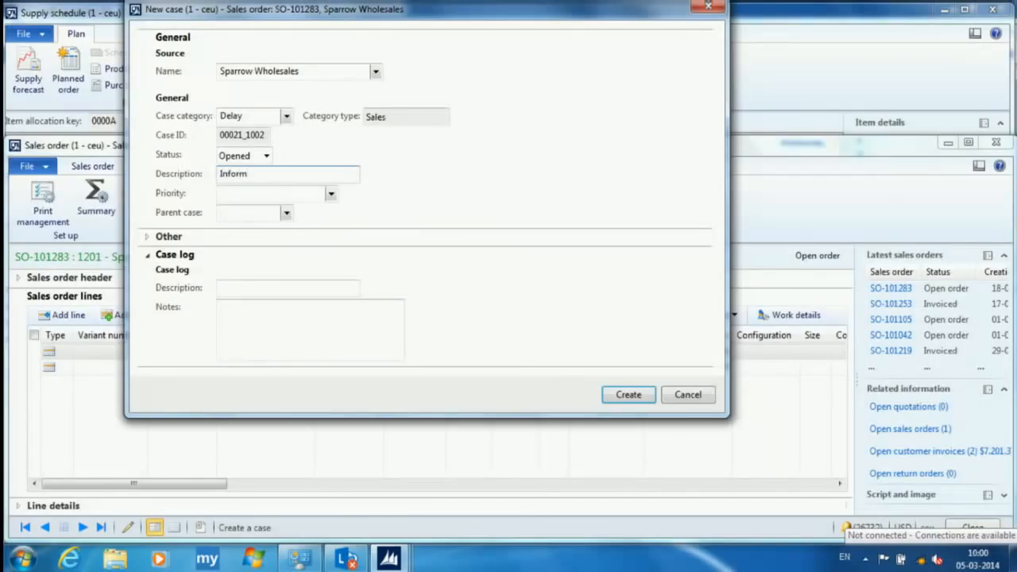
pyautogui.write(' customer about delay due ')
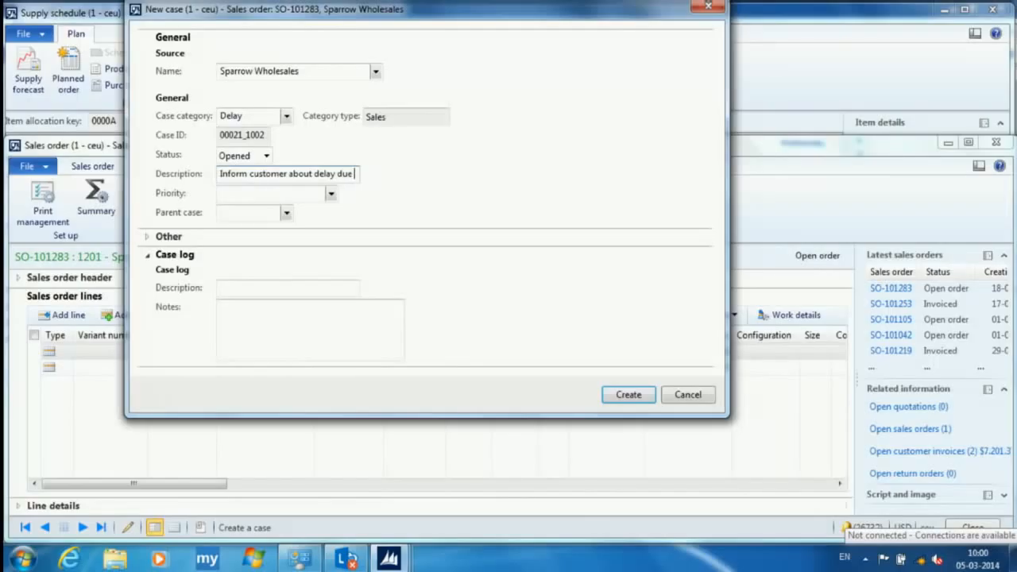
pyautogui.write('to to')
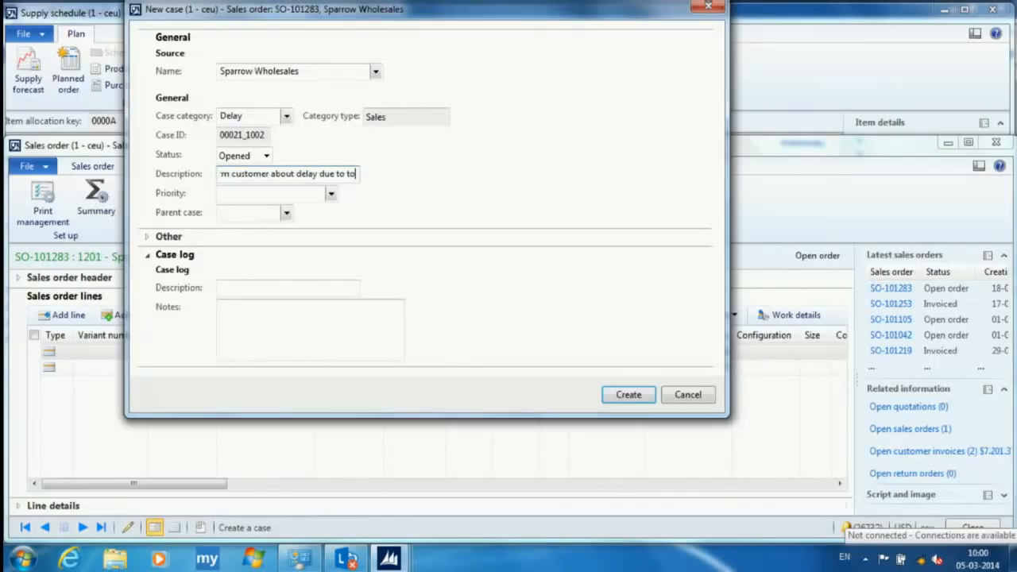
pyautogui.write('ol issue')
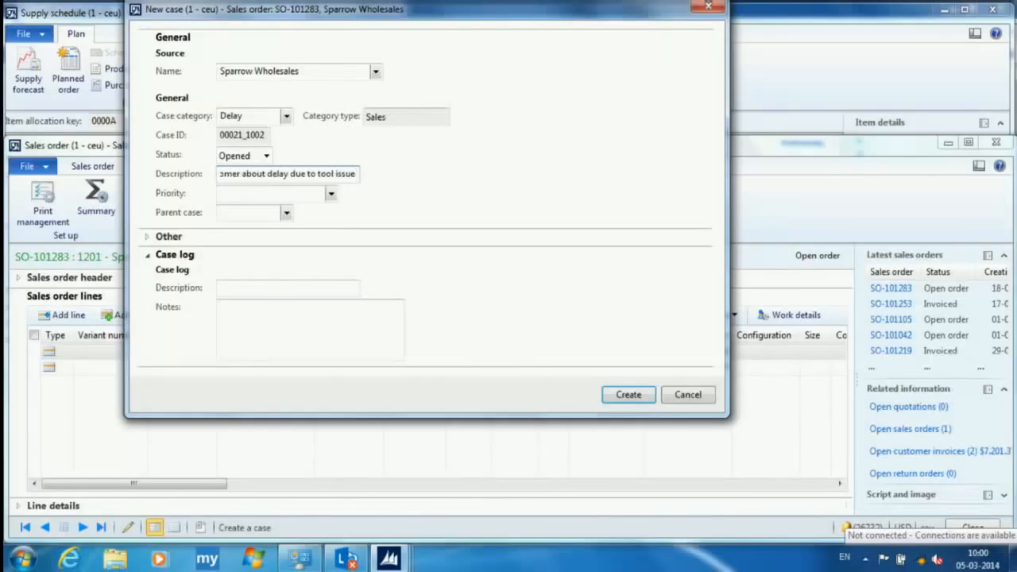
pyautogui.press('Return')
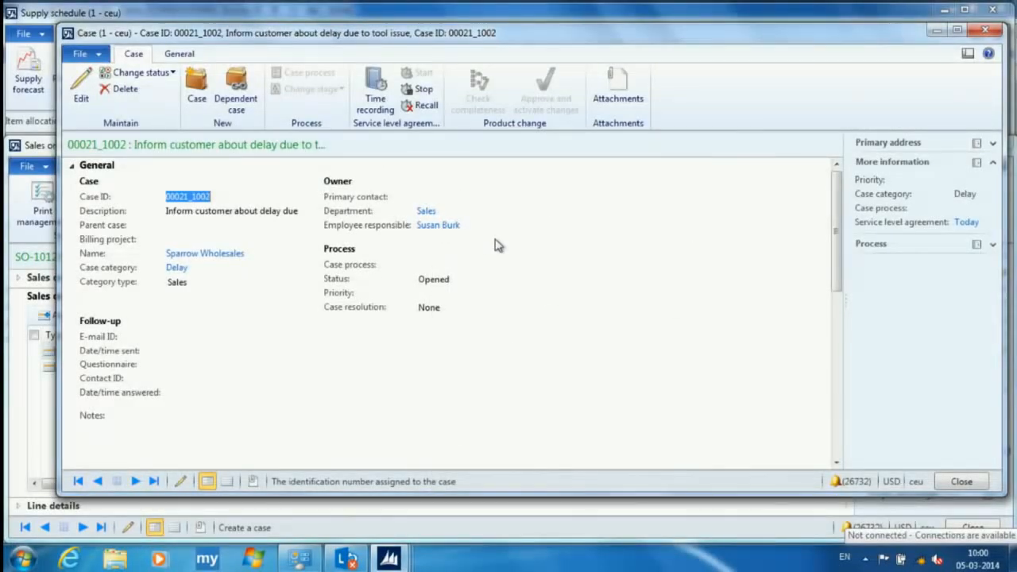
# - View the activities linked to the new delay case
pyautogui.click(187, 59)
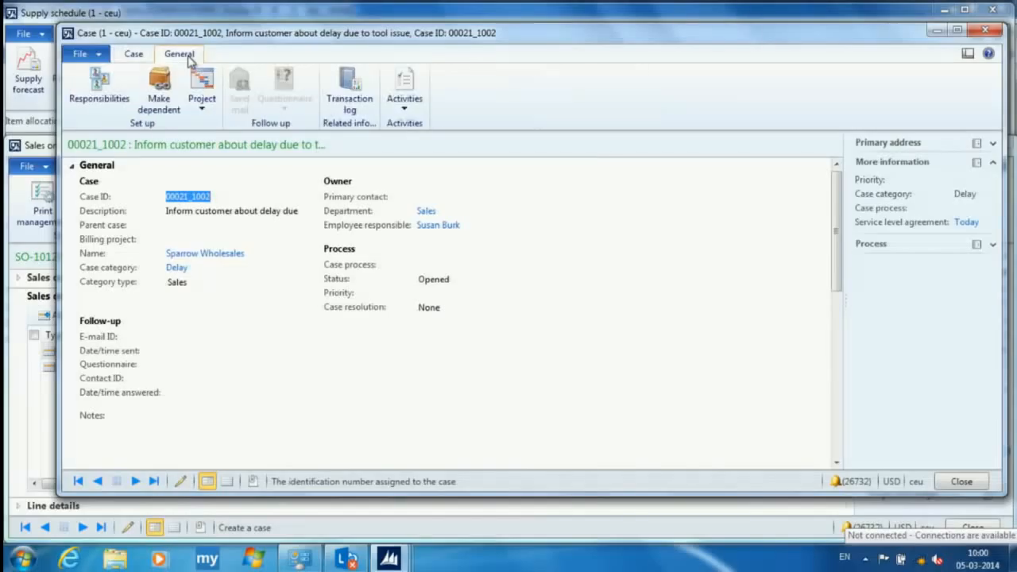
pyautogui.click(407, 89)
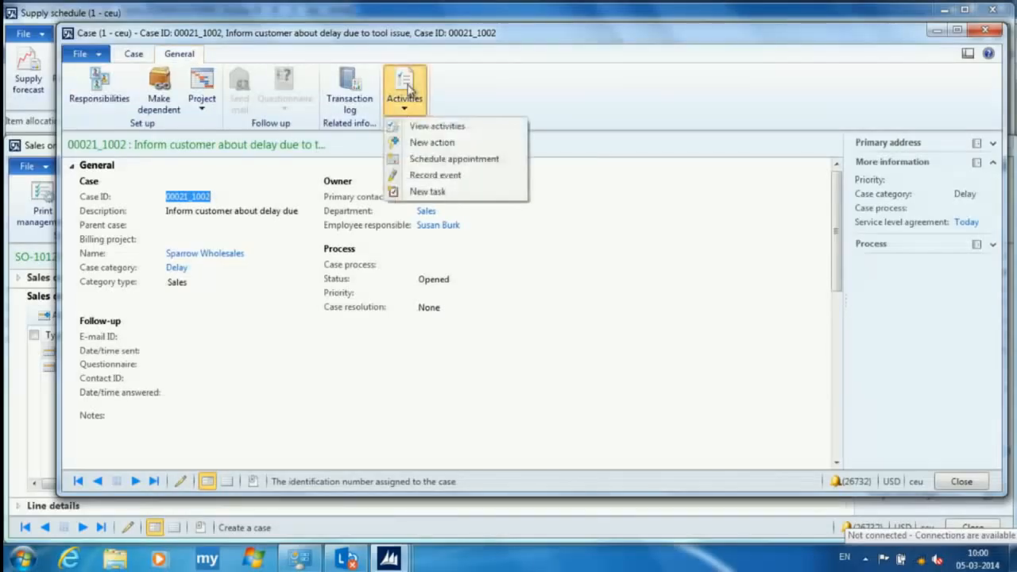
pyautogui.click(436, 126)
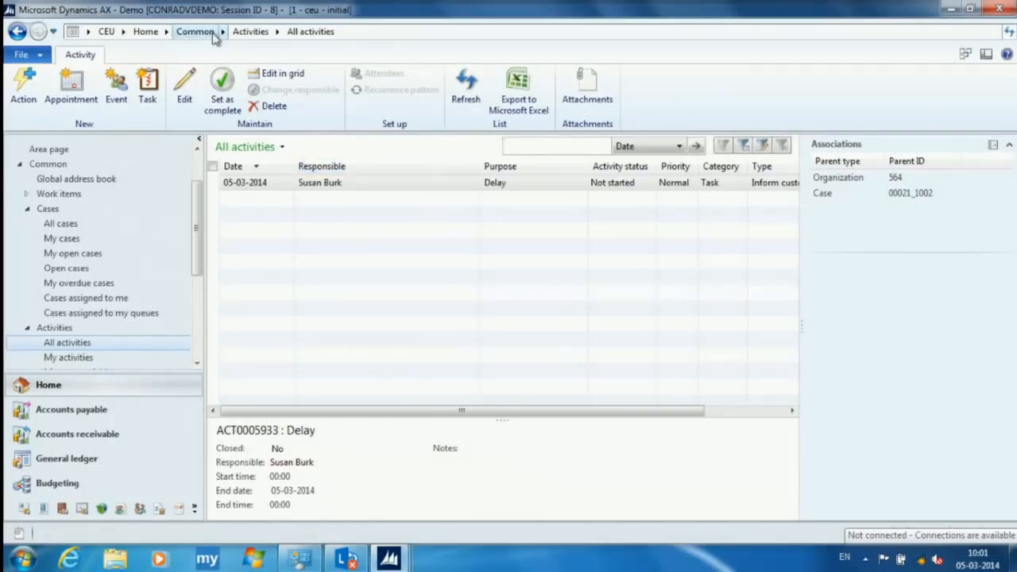
# - Return to the customer delay case and review the available case actions
pyautogui.moveTo(389, 559)
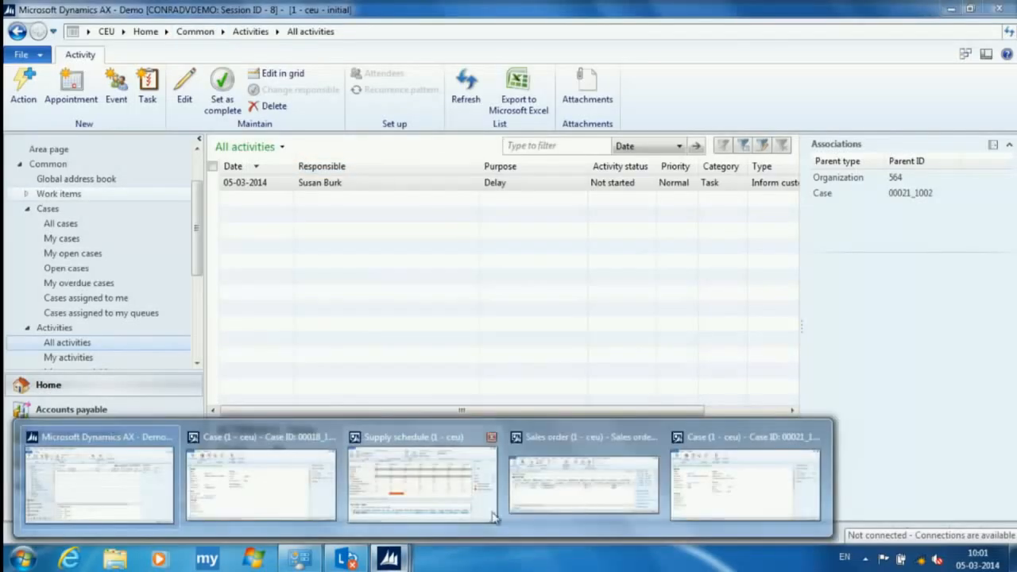
pyautogui.click(726, 502)
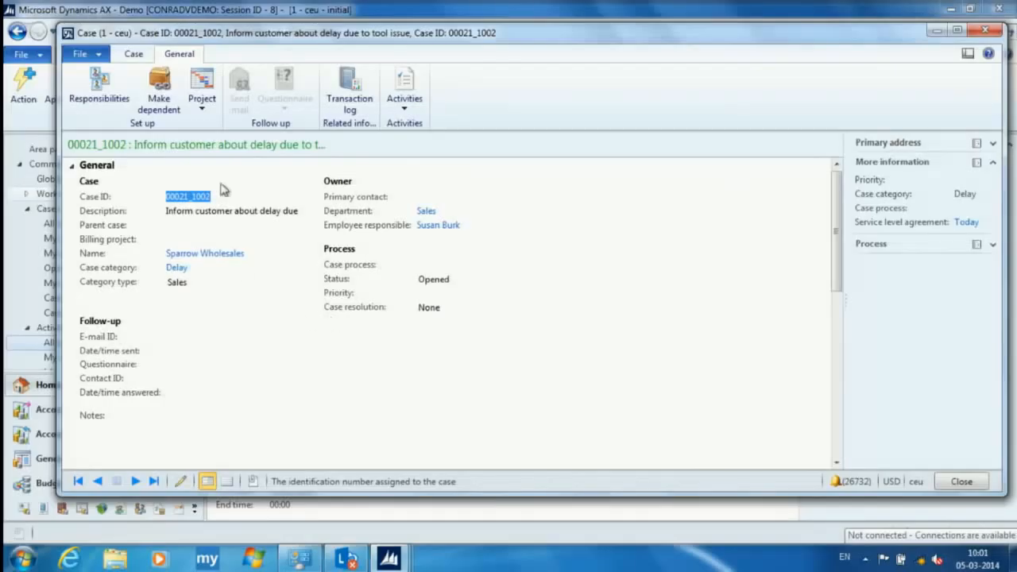
pyautogui.click(140, 57)
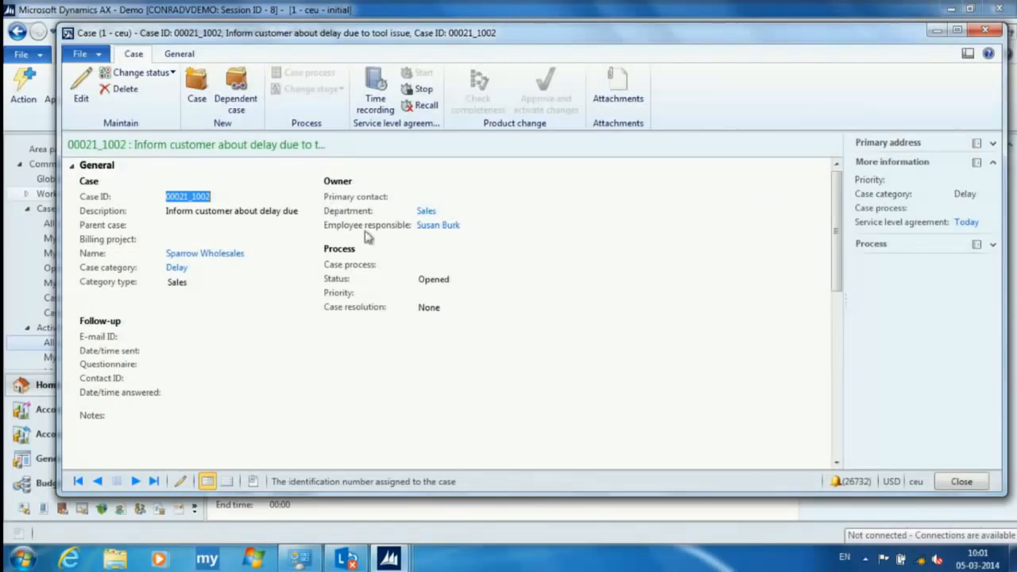
pyautogui.click(189, 56)
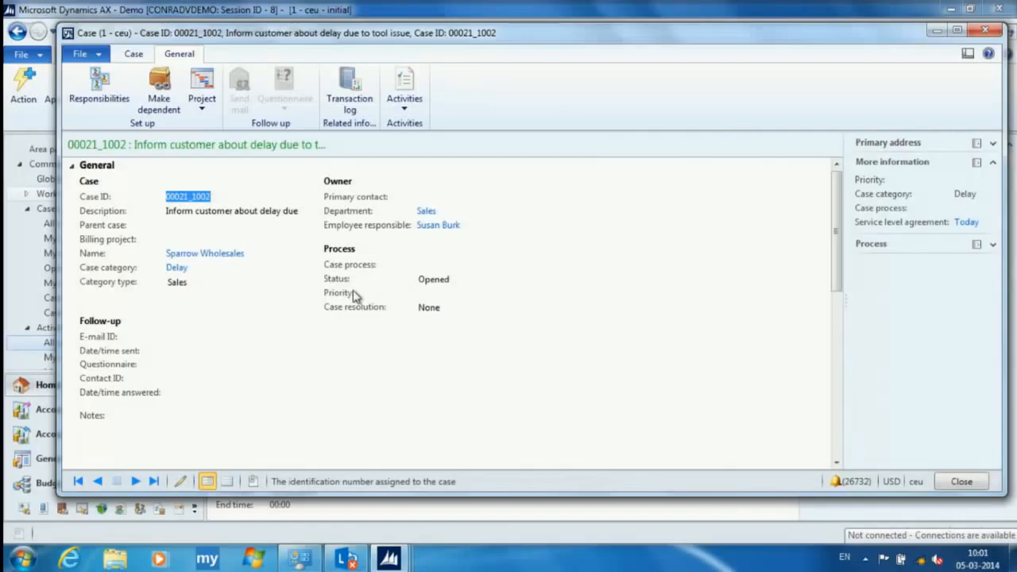
# - Collapse the case's general details to review its associations, and expand the service level agreement details
pyautogui.click(73, 167)
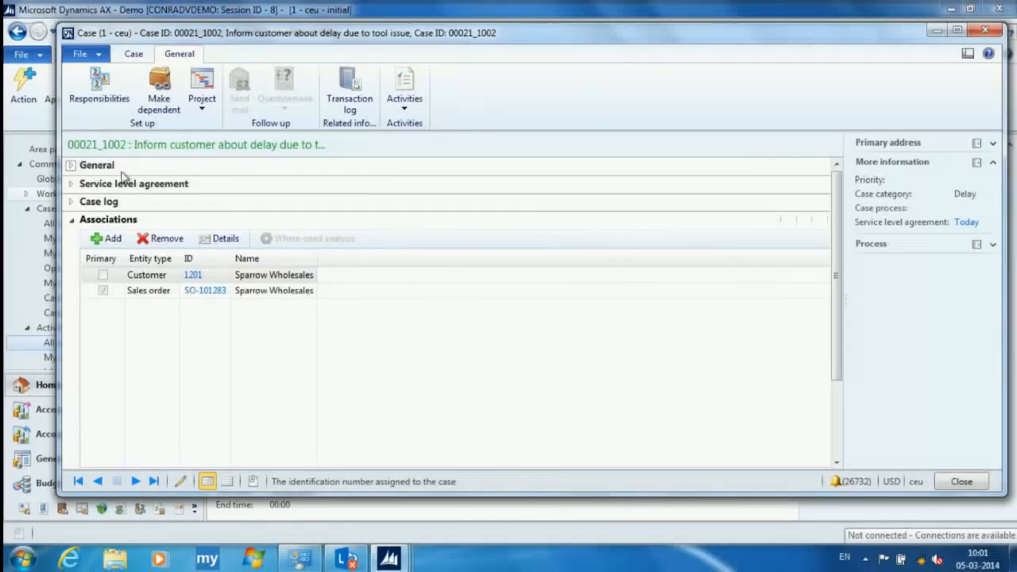
pyautogui.click(71, 166)
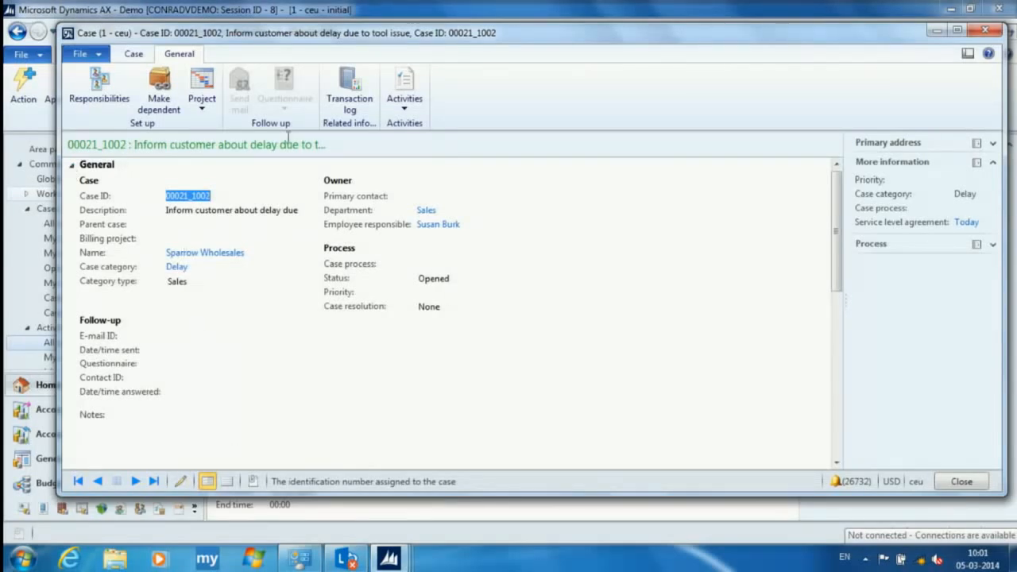
pyautogui.moveTo(840, 193)
pyautogui.mouseDown()
pyautogui.moveTo(853, 318)
pyautogui.moveTo(840, 191)
pyautogui.mouseUp()
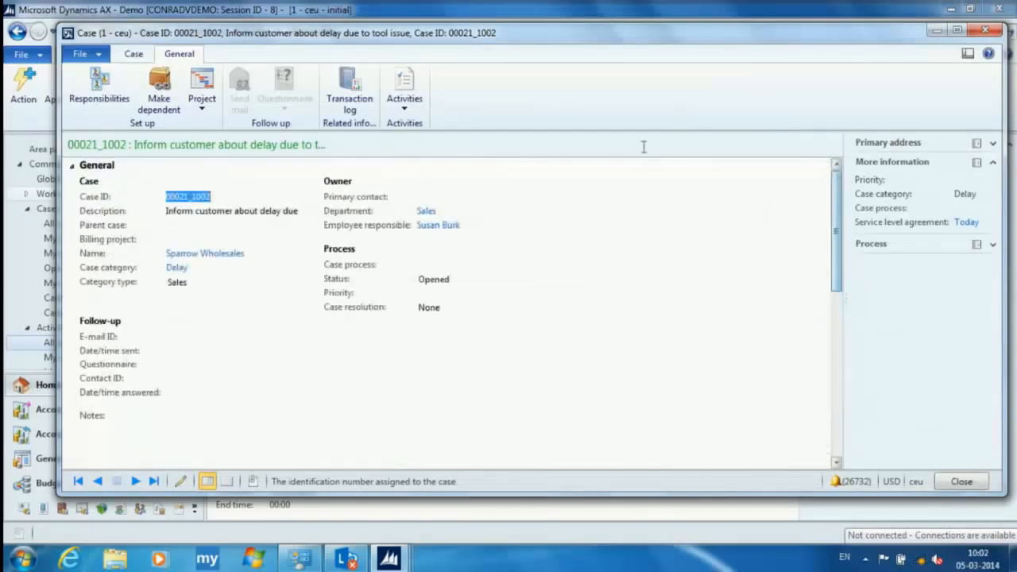
pyautogui.click(72, 166)
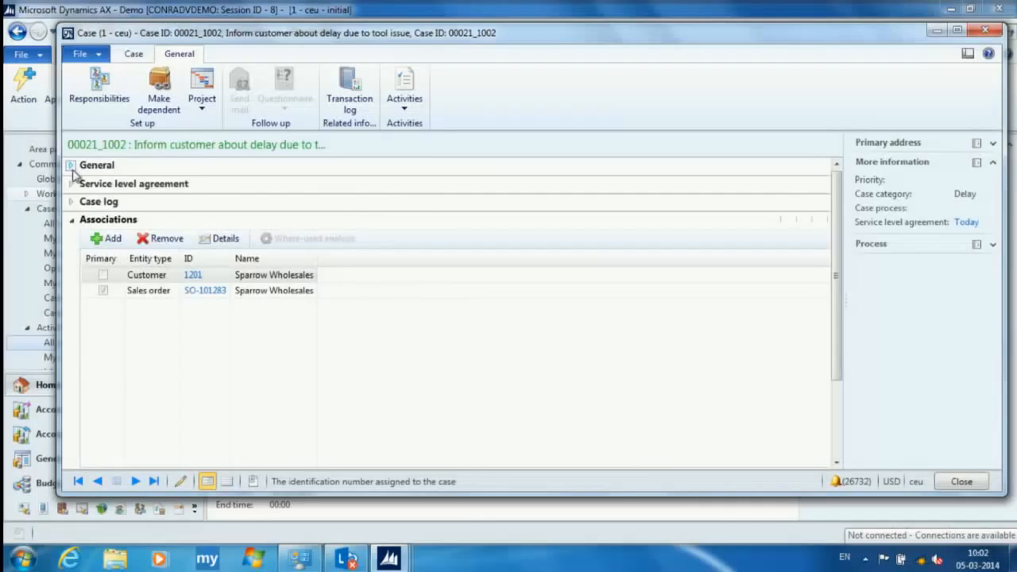
pyautogui.click(71, 185)
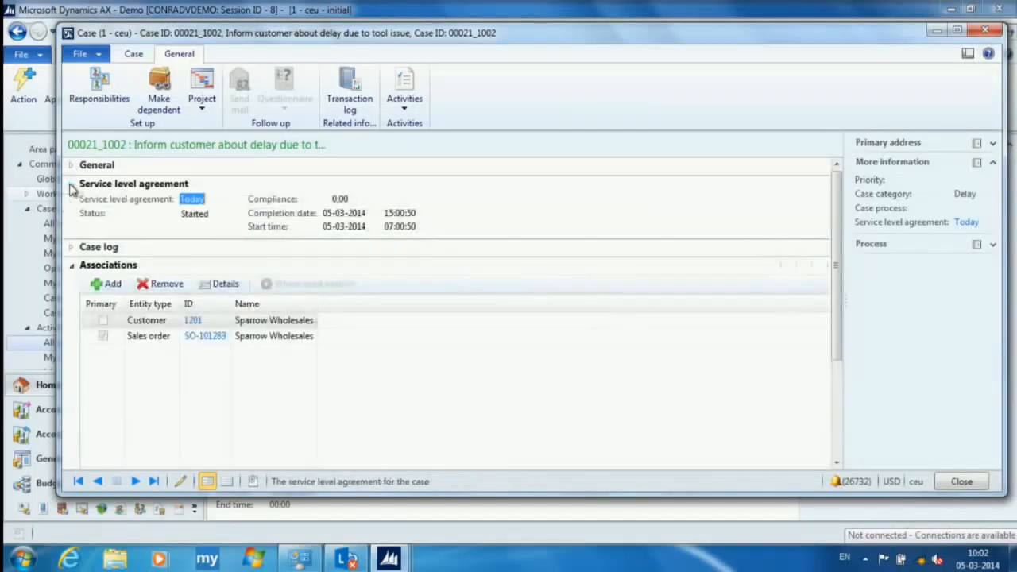
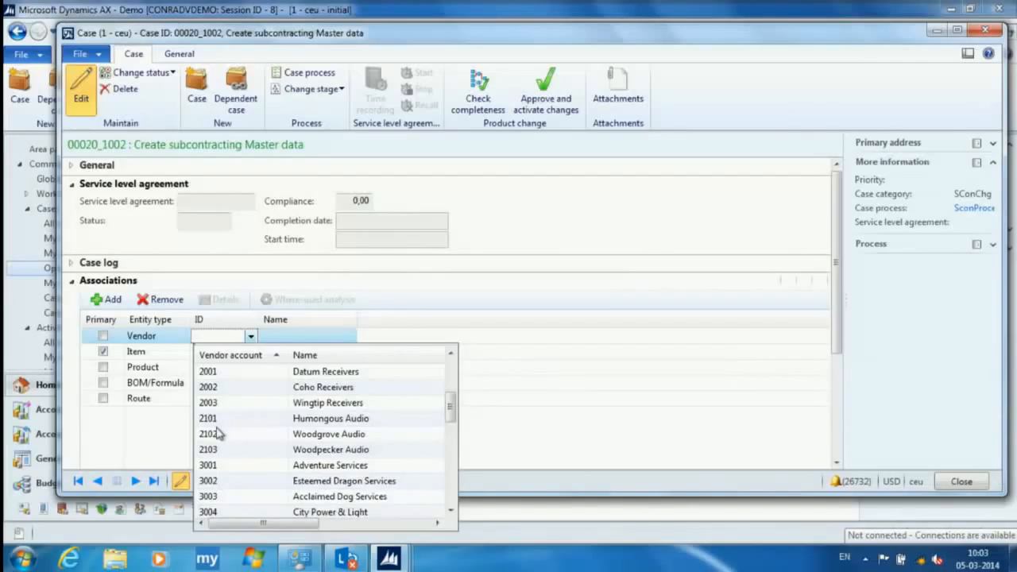
# - Browse the vendor accounts available for the blank vendor association on the subcontracting master data case
pyautogui.scroll(-8, 224, 449)
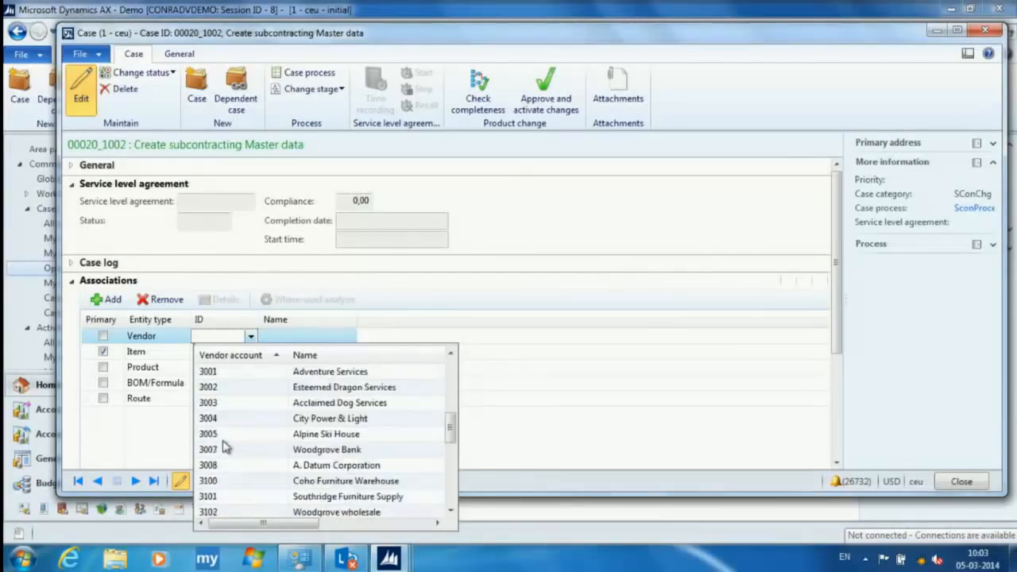
pyautogui.scroll(-1, 225, 447)
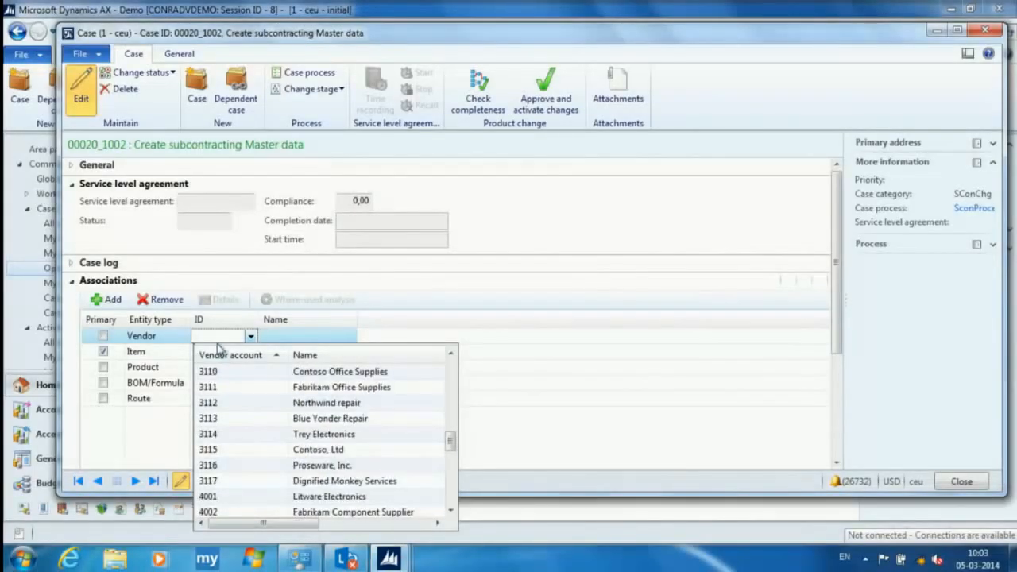
pyautogui.scroll(3, 233, 380)
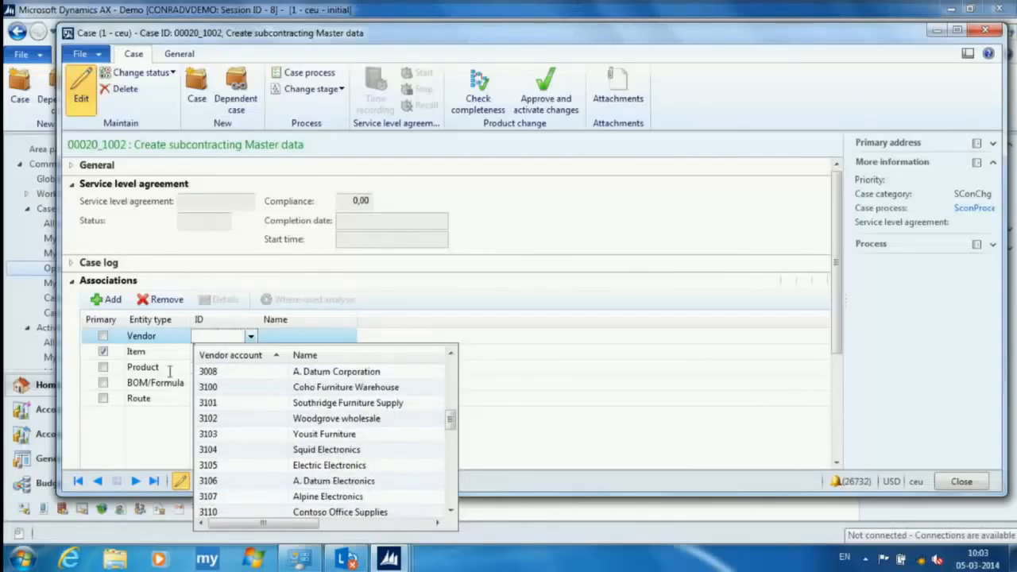
pyautogui.scroll(3, 225, 397)
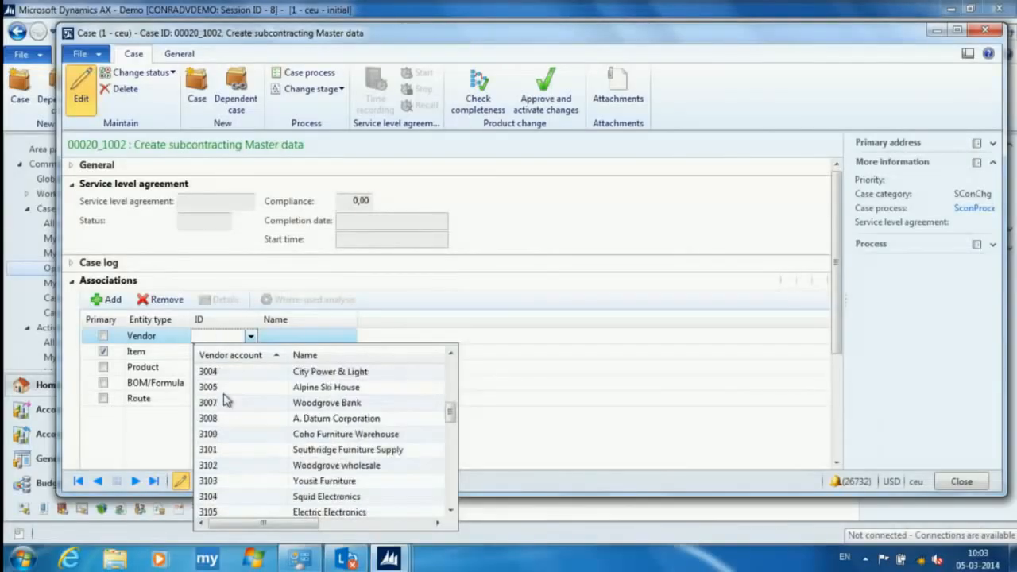
pyautogui.scroll(-7, 225, 399)
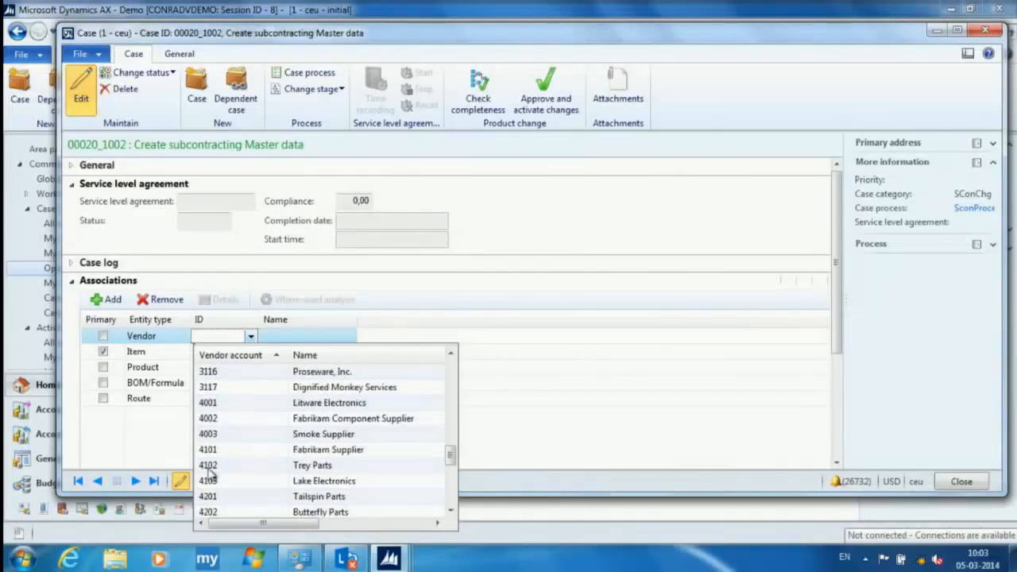
pyautogui.click(220, 337)
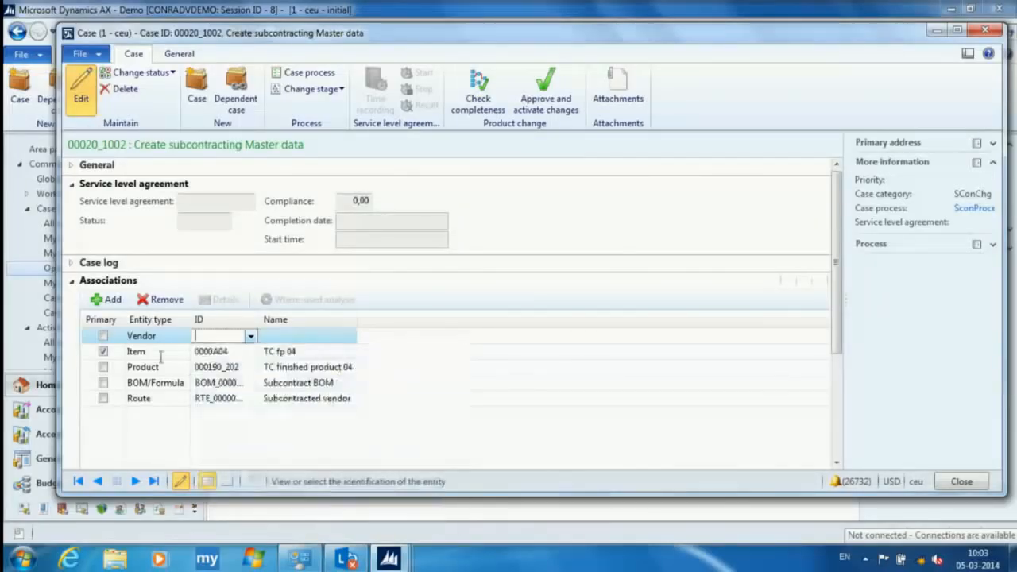
# - Remove the incomplete vendor association from the case
pyautogui.click(138, 400)
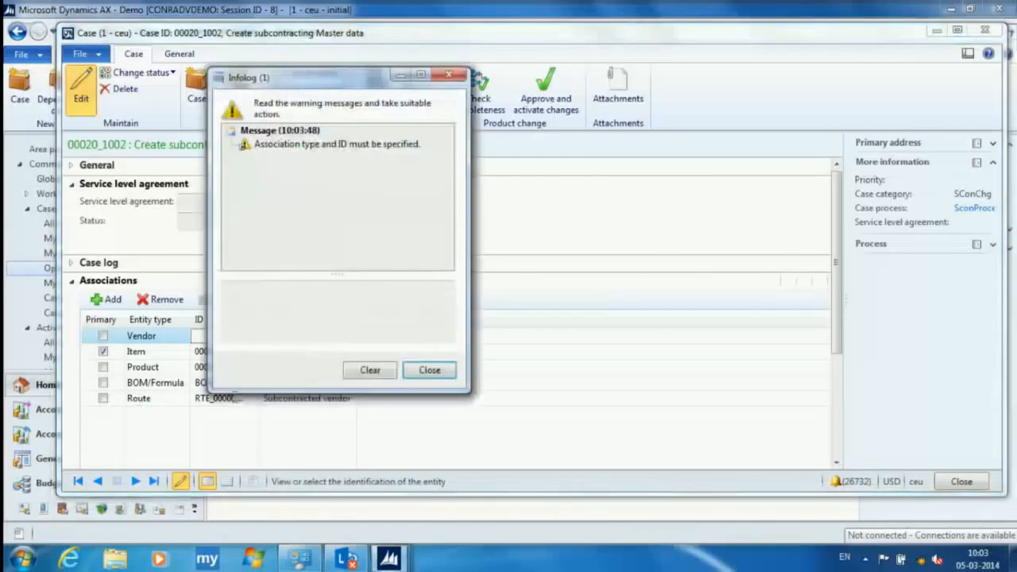
pyautogui.click(429, 370)
pyautogui.click(161, 300)
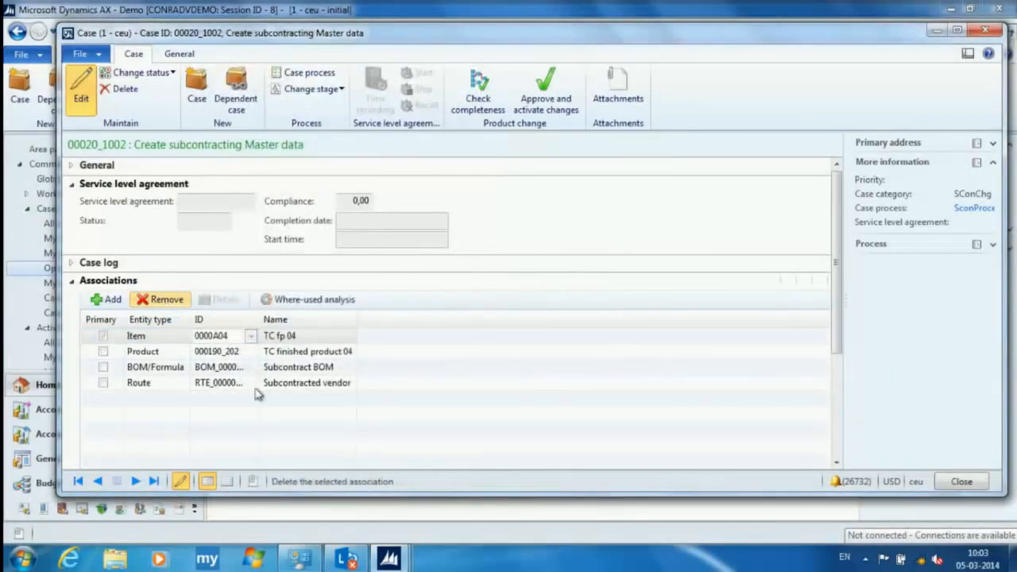
# - View the details of the case's associated route RTE_00000091, Subcontracted vendor
pyautogui.click(140, 385)
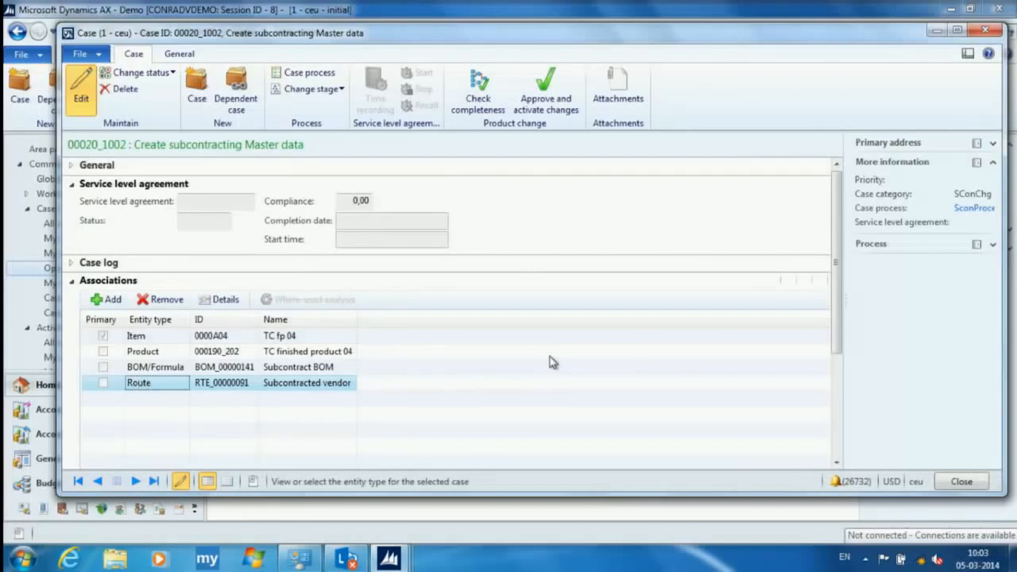
pyautogui.click(225, 389)
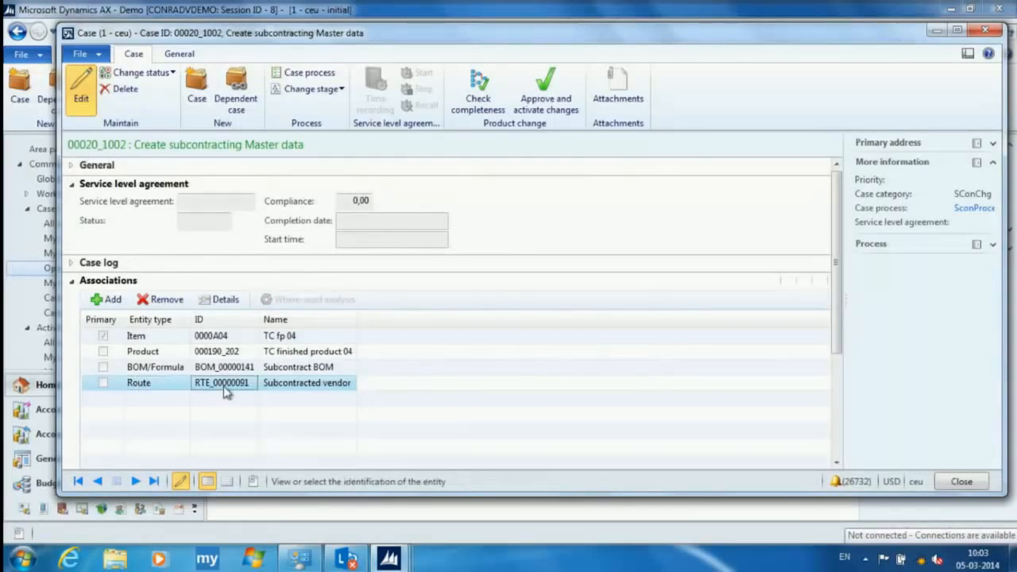
pyautogui.click(222, 299)
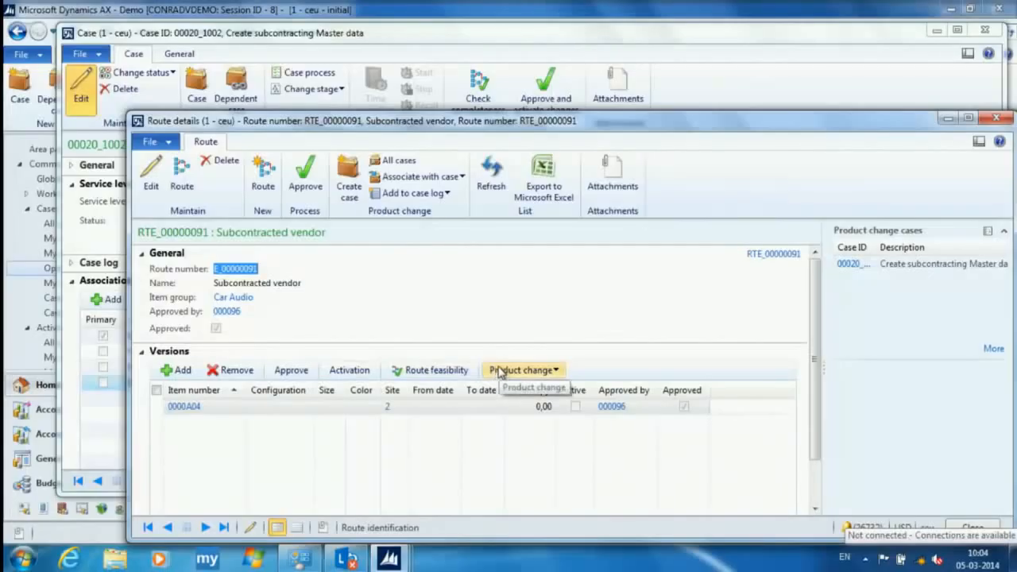
pyautogui.click(264, 174)
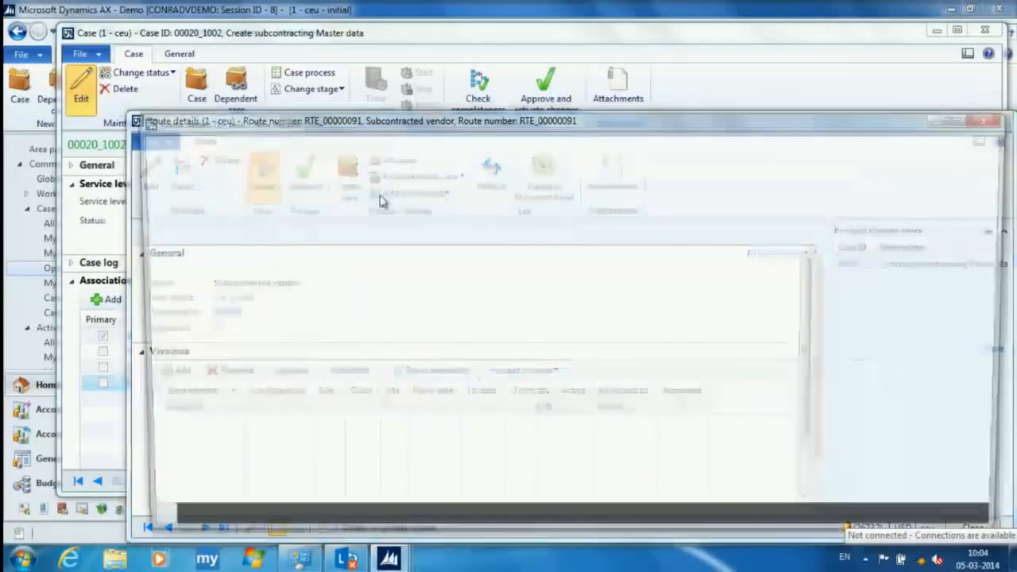
pyautogui.click(995, 117)
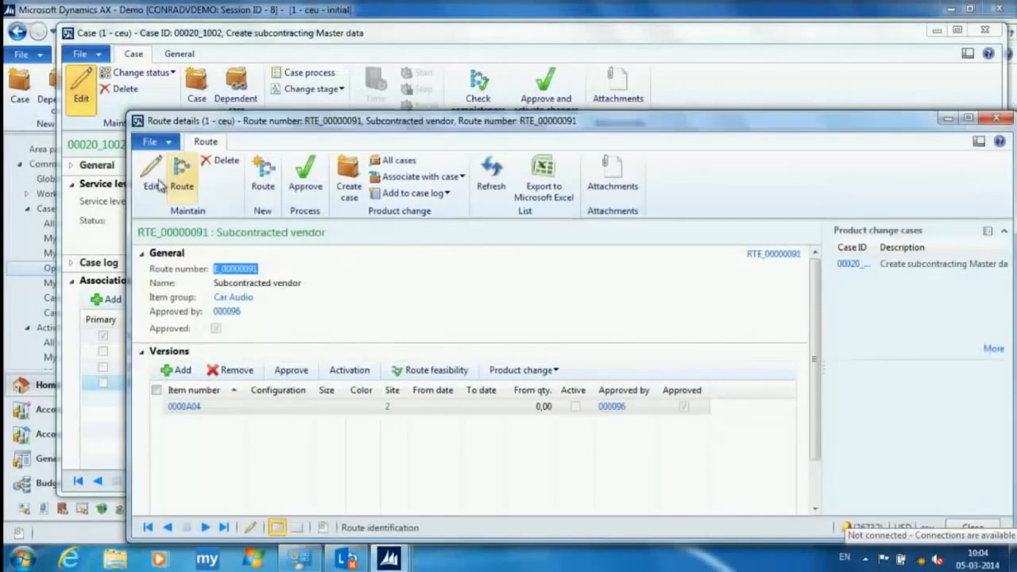
# - Review the resource group and resource requirements of the route's operation 10, and return to the case
pyautogui.click(181, 173)
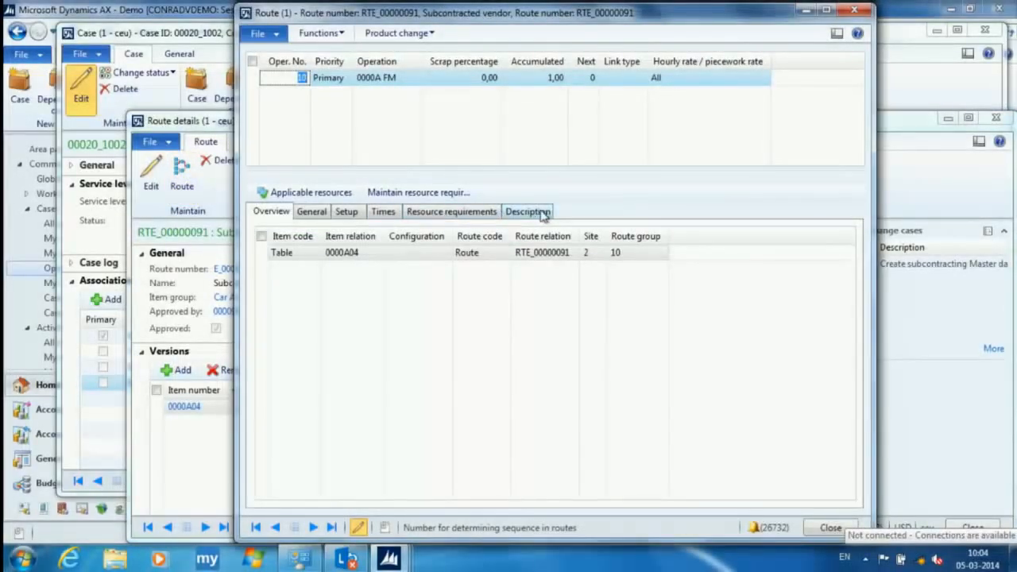
pyautogui.click(434, 212)
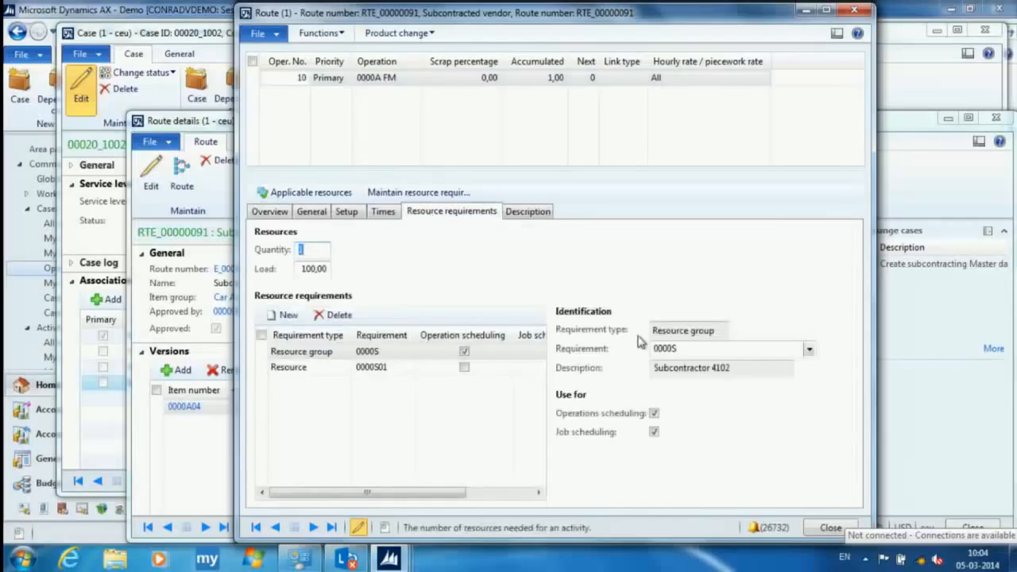
pyautogui.click(391, 368)
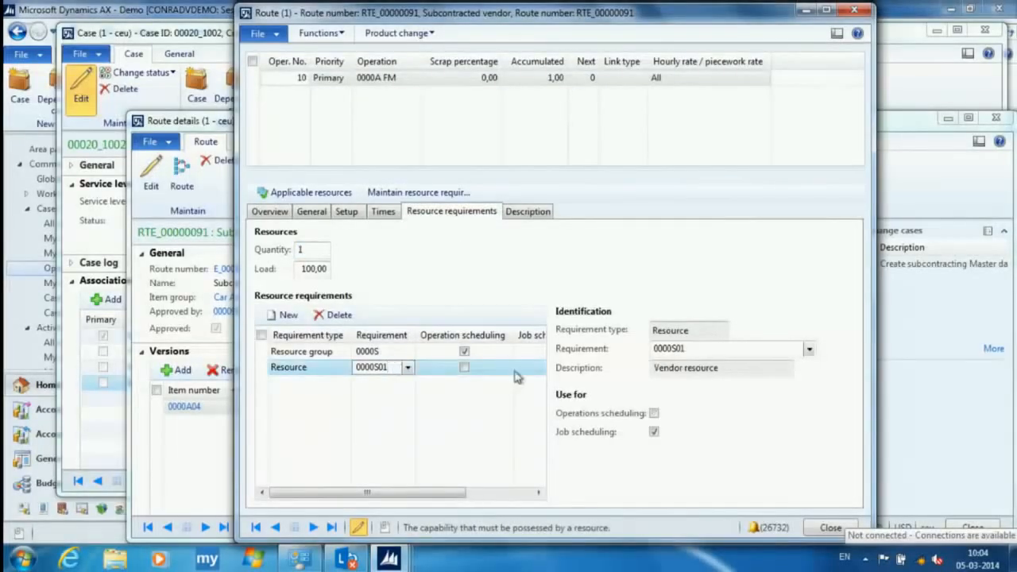
pyautogui.click(367, 350)
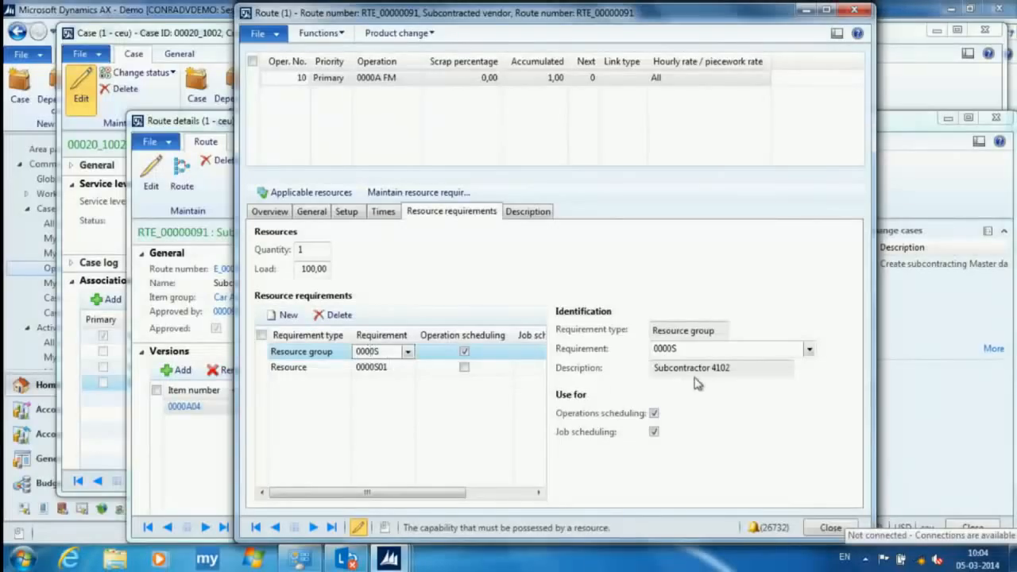
pyautogui.click(831, 527)
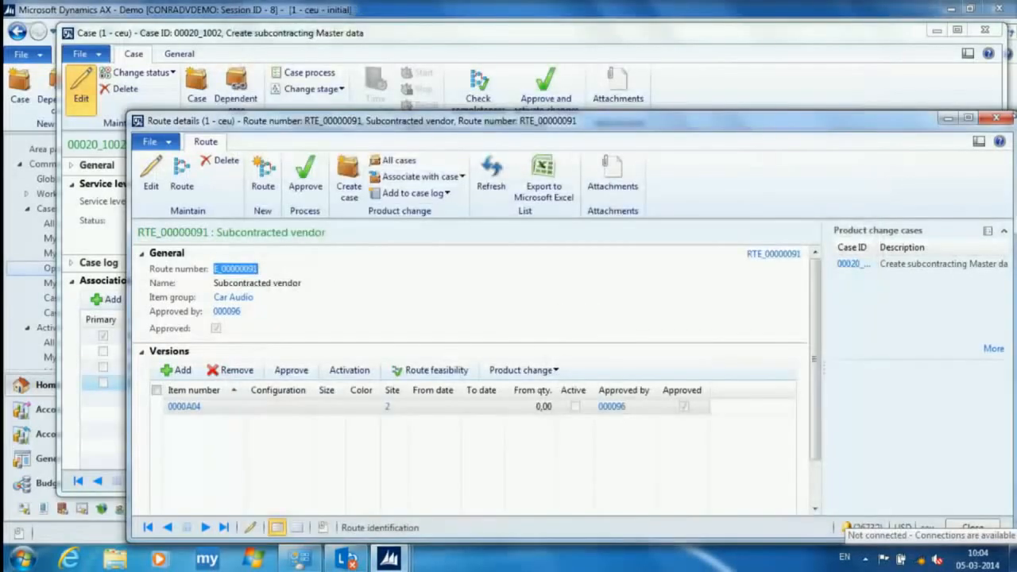
pyautogui.click(996, 118)
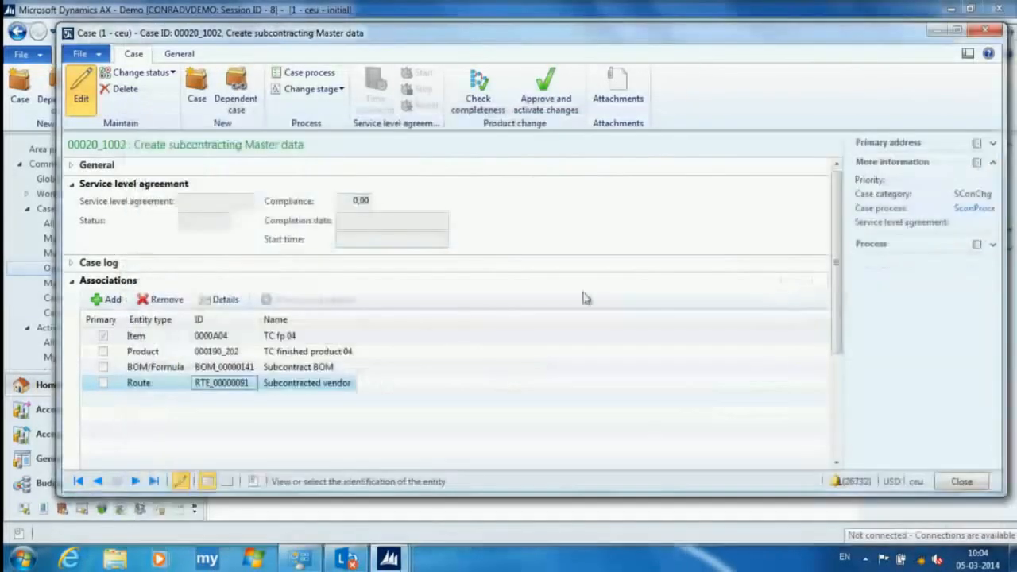
# - Associate the vendor Trey Parts with the case and close the case
pyautogui.click(109, 299)
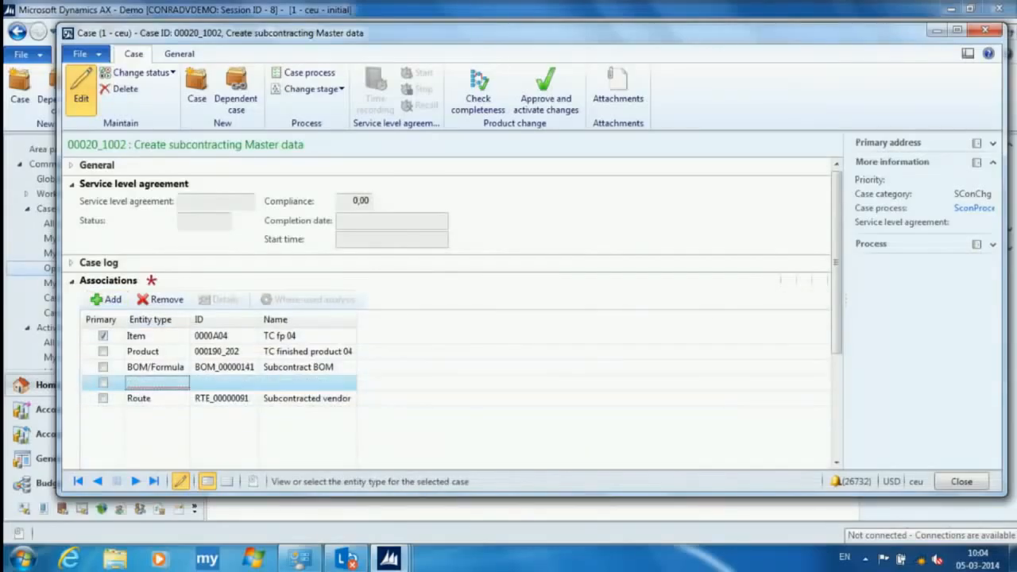
pyautogui.click(147, 378)
pyautogui.click(248, 387)
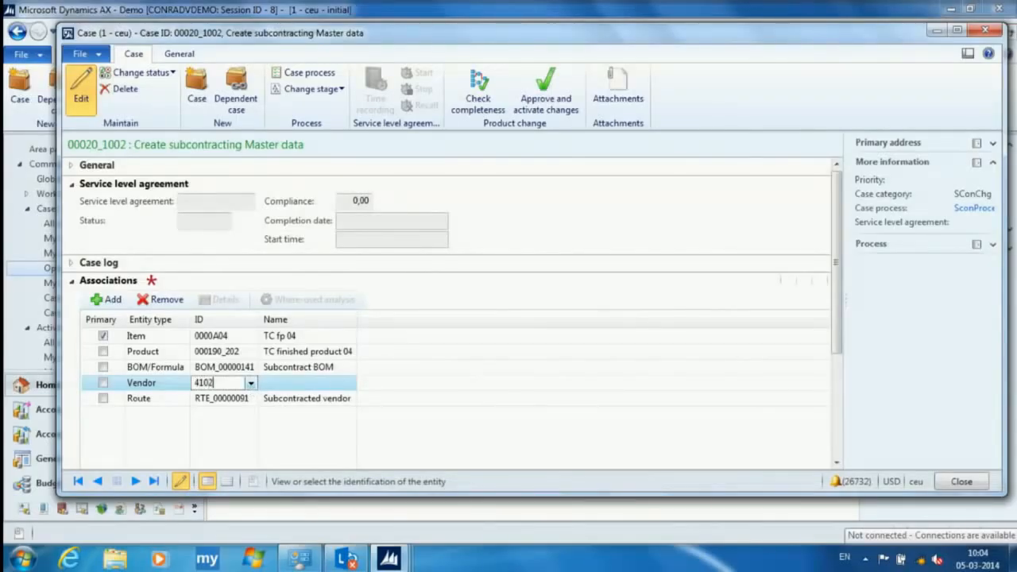
pyautogui.press('Tab')
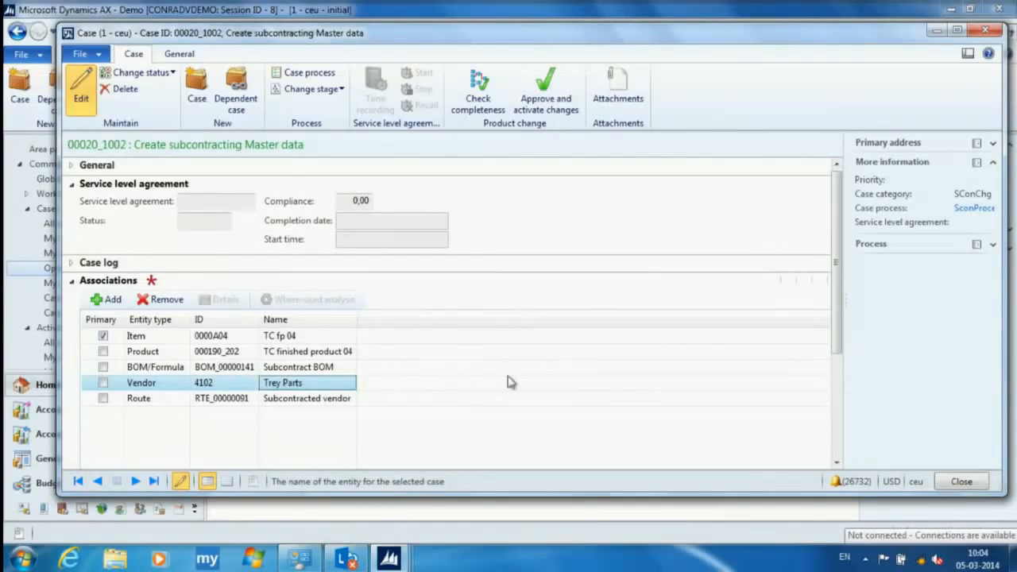
pyautogui.click(962, 481)
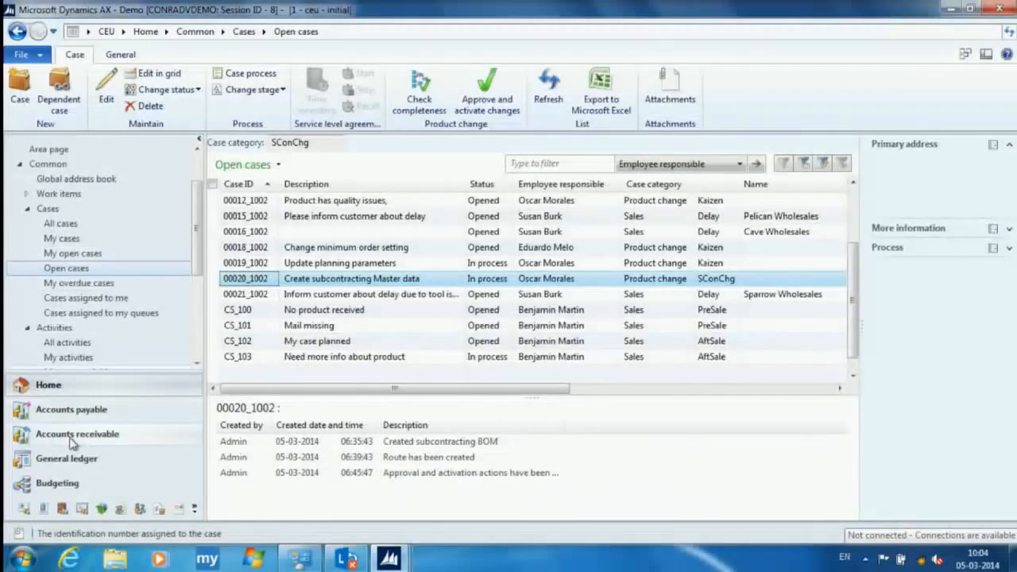
# - View the accounts payable purchase agreements and display the agreement lines for Trey Parts
pyautogui.click(72, 437)
pyautogui.click(88, 413)
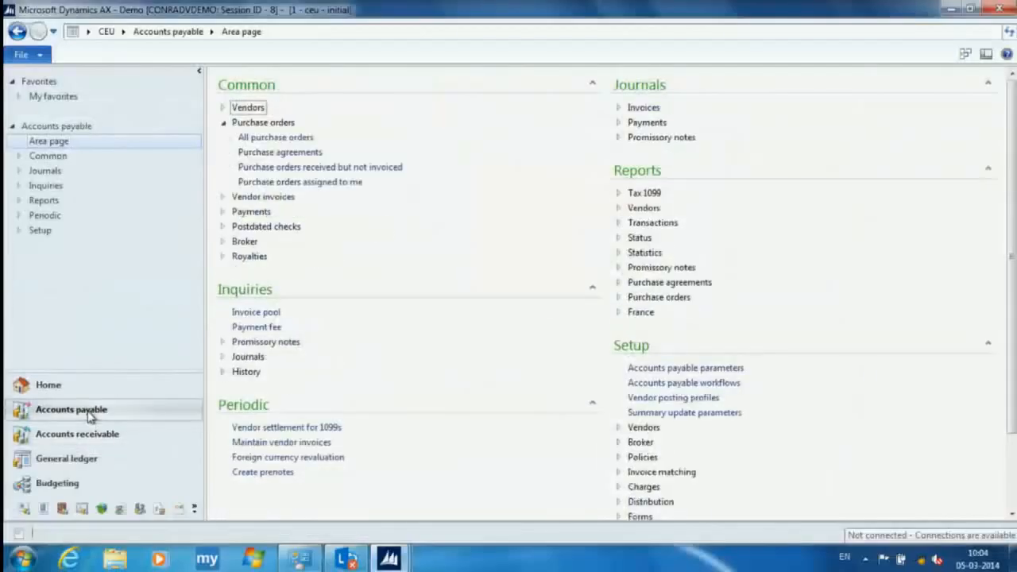
pyautogui.click(274, 153)
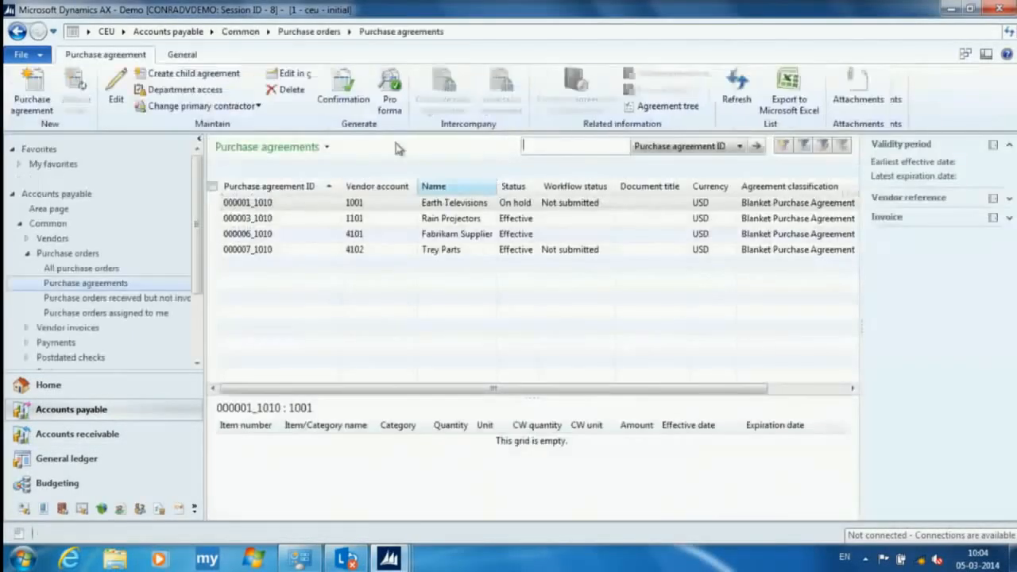
pyautogui.click(354, 249)
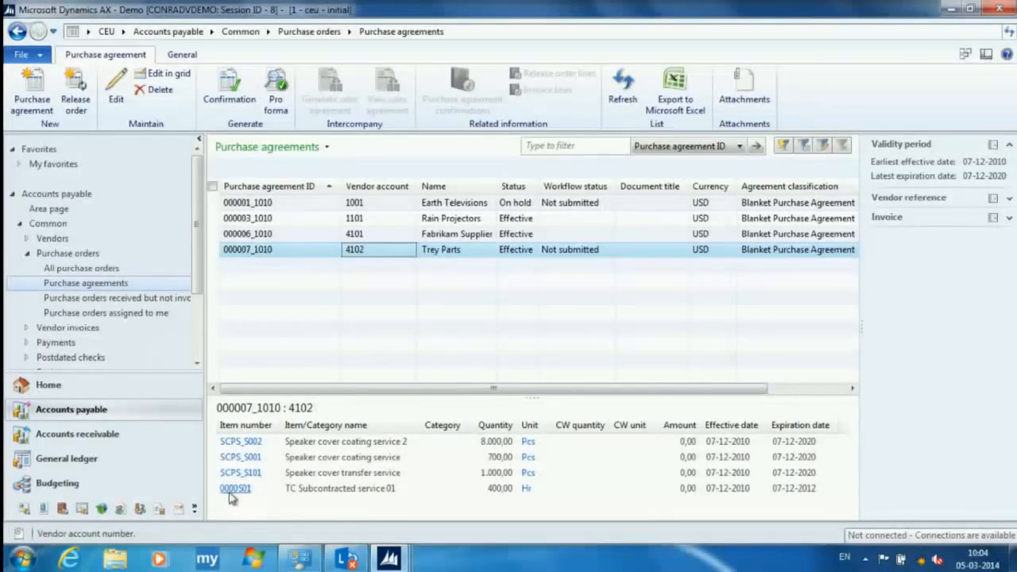
# - Review the released product details of service item 0000S01 from the Trey Parts agreement, including its general case options, and close them
pyautogui.click(239, 490)
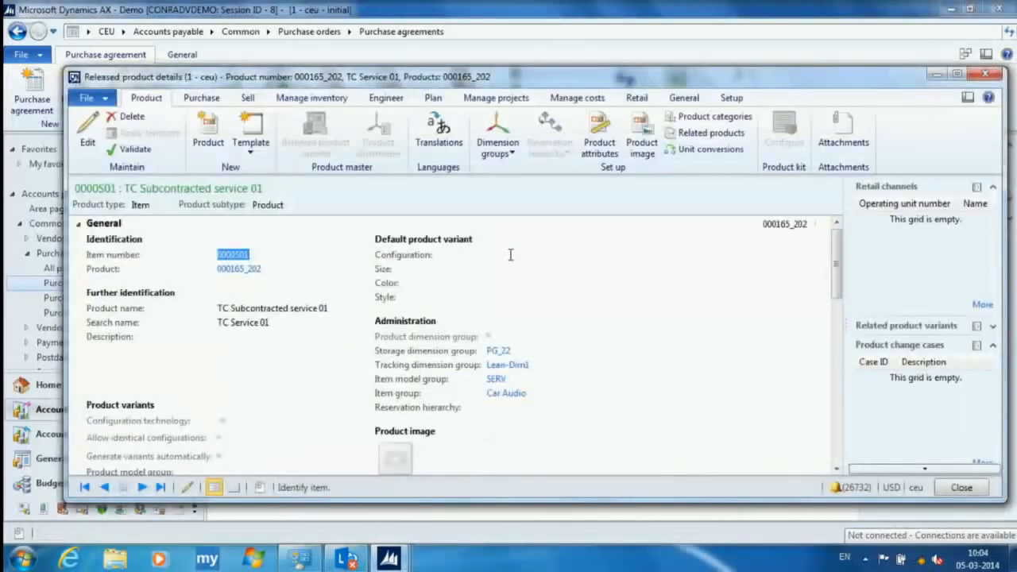
pyautogui.click(686, 101)
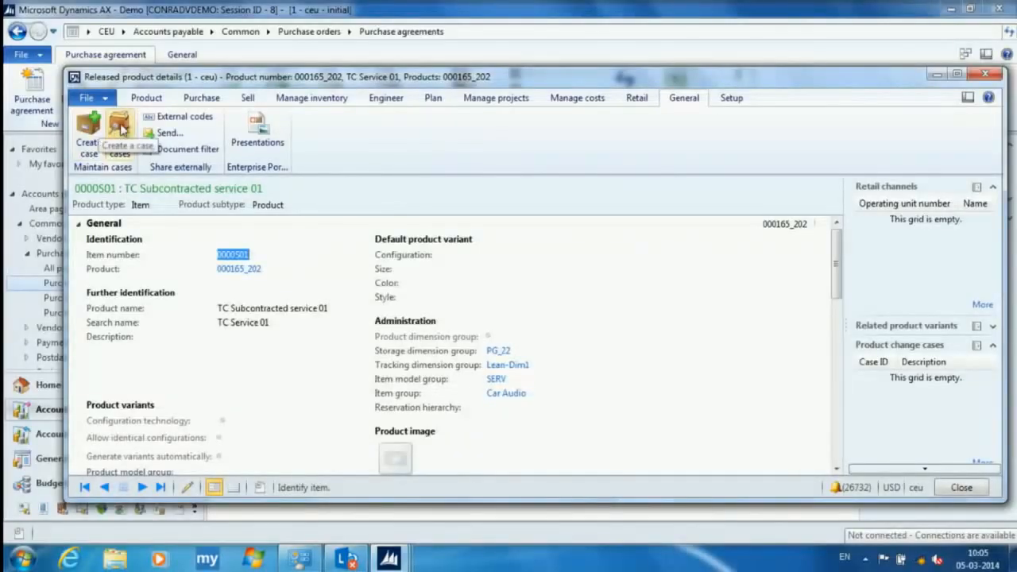
pyautogui.click(100, 188)
pyautogui.moveTo(77, 189); pyautogui.dragTo(114, 187)
pyautogui.hotkey('ctrl', 'c')
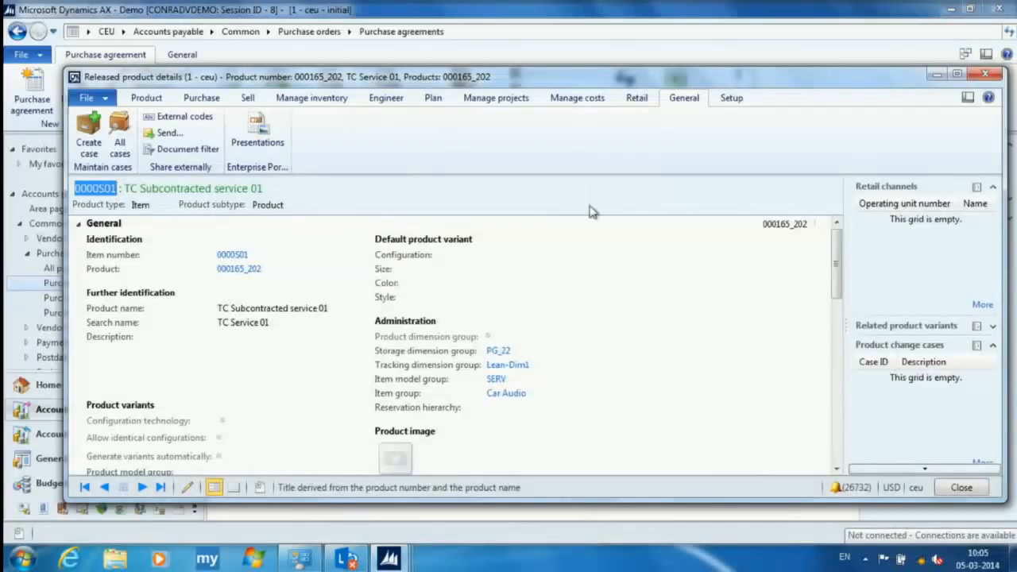
pyautogui.click(988, 73)
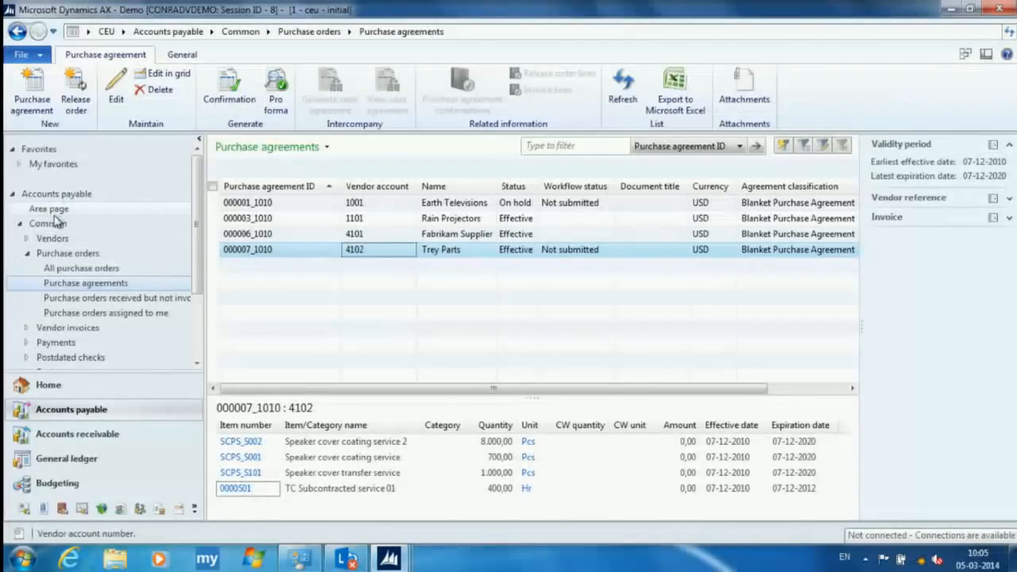
# - Return to the open cases list and reopen the Create subcontracting Master data case
pyautogui.click(47, 385)
pyautogui.click(67, 201)
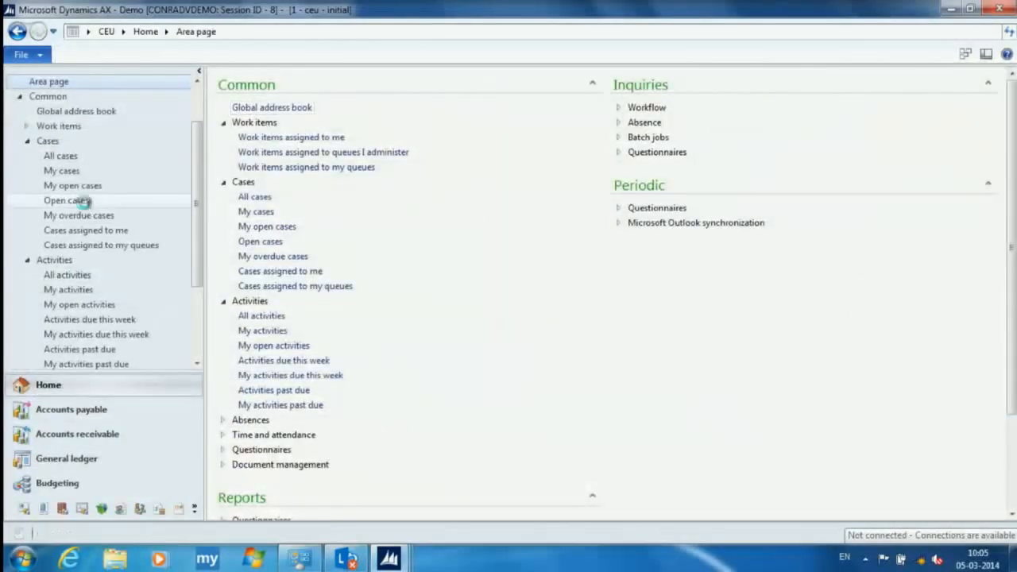
pyautogui.scroll(-2, 262, 321)
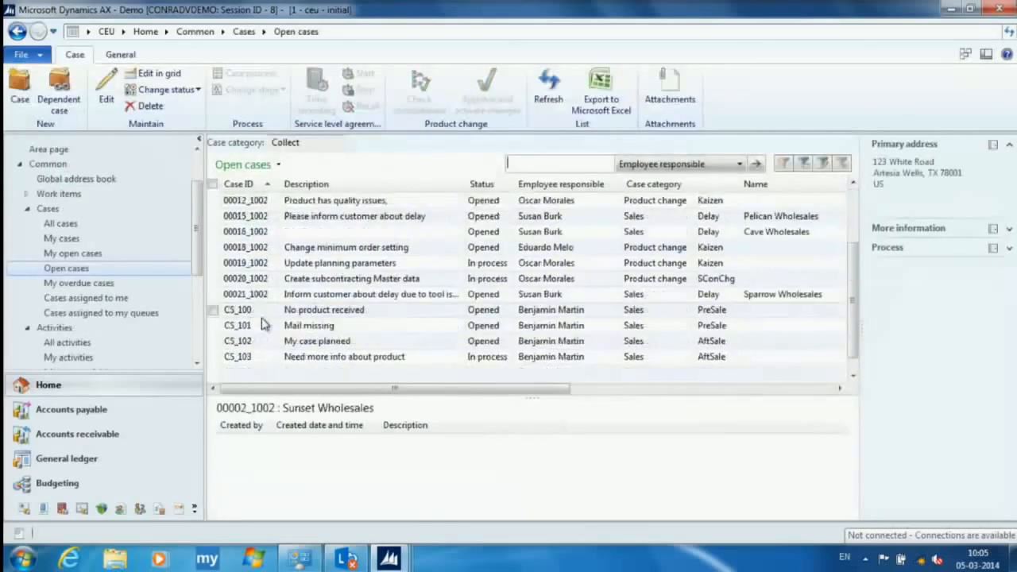
pyautogui.doubleClick(262, 279)
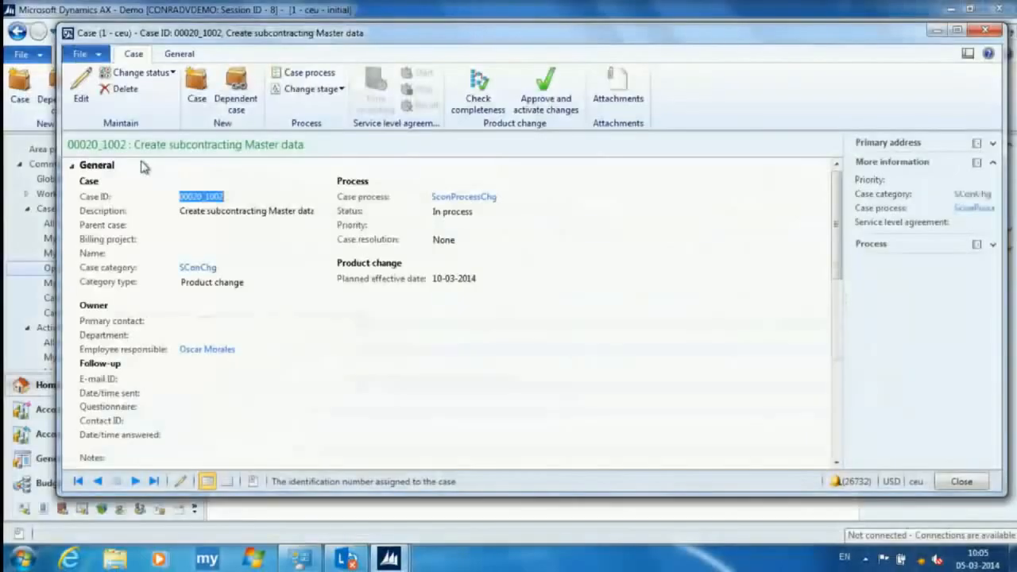
# - Try to associate a purchase order with ID 0000S01 with the case and remove that association line
pyautogui.click(143, 166)
pyautogui.click(107, 284)
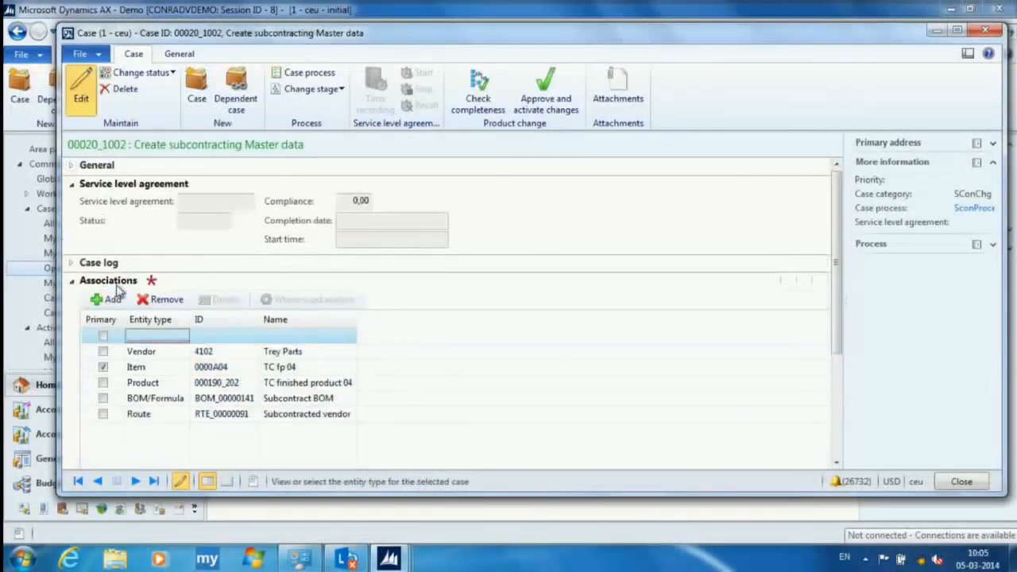
pyautogui.click(182, 337)
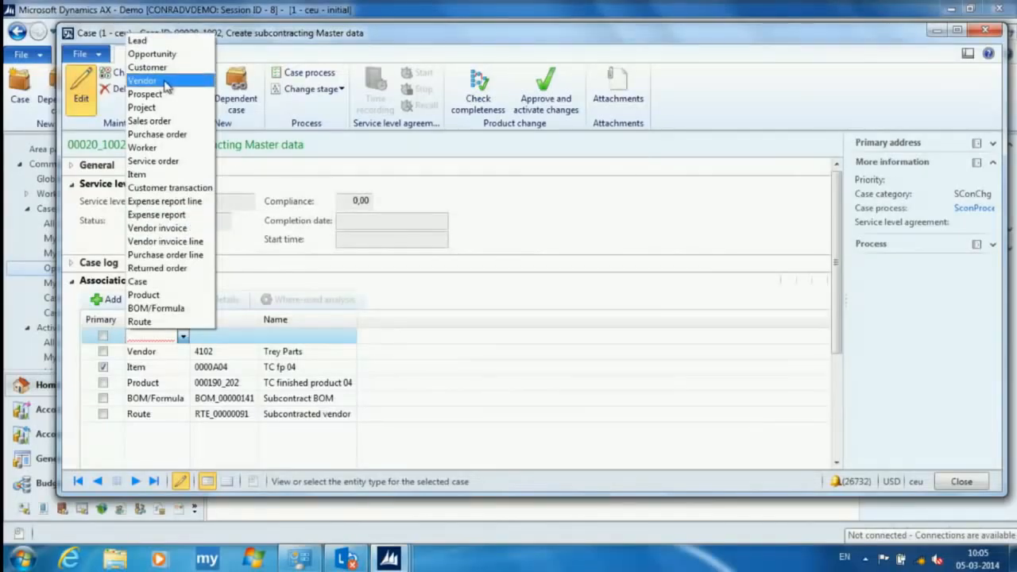
pyautogui.click(157, 135)
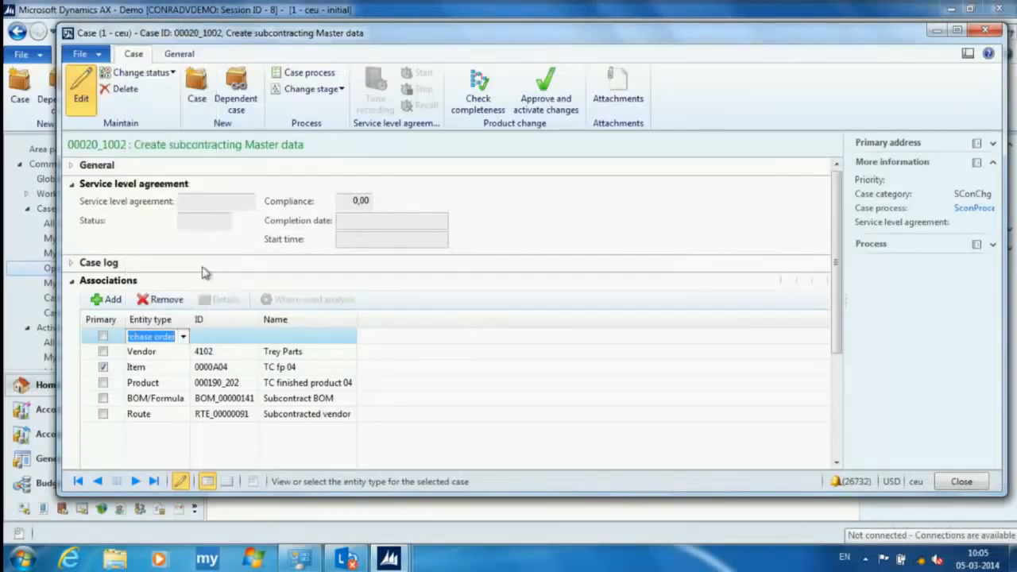
pyautogui.click(239, 336)
pyautogui.hotkey('ctrl', 'v')
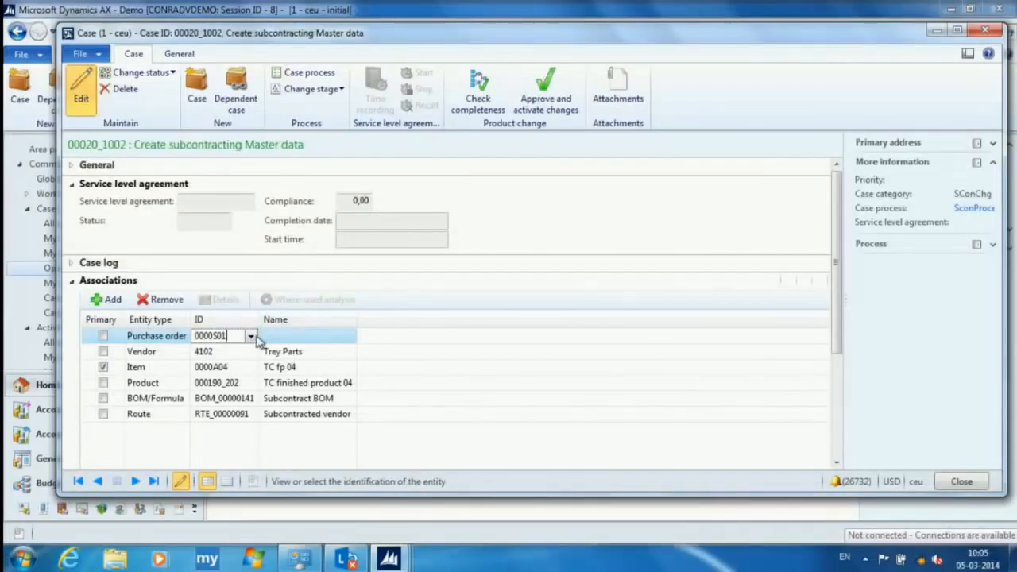
pyautogui.click(286, 338)
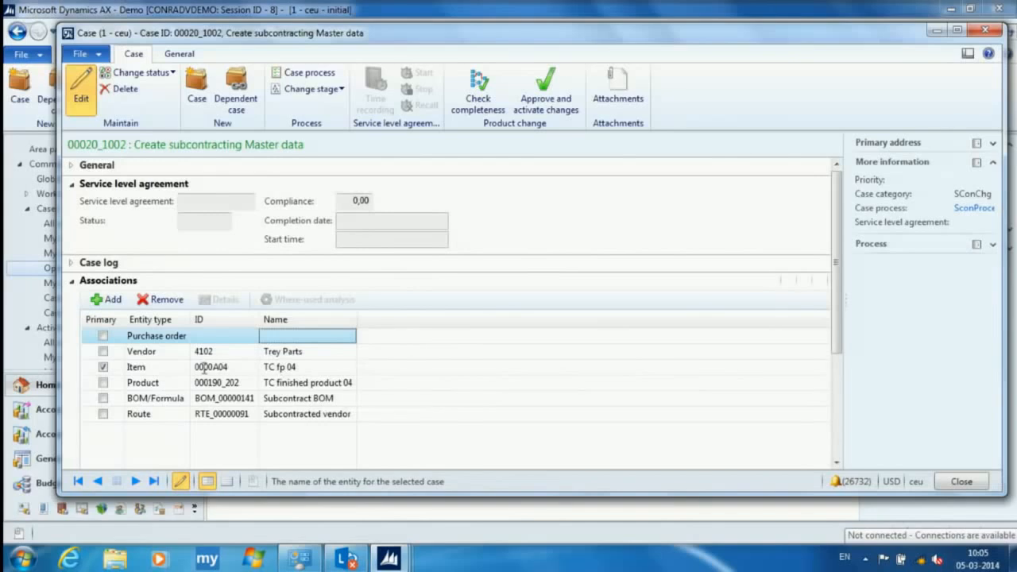
pyautogui.click(163, 300)
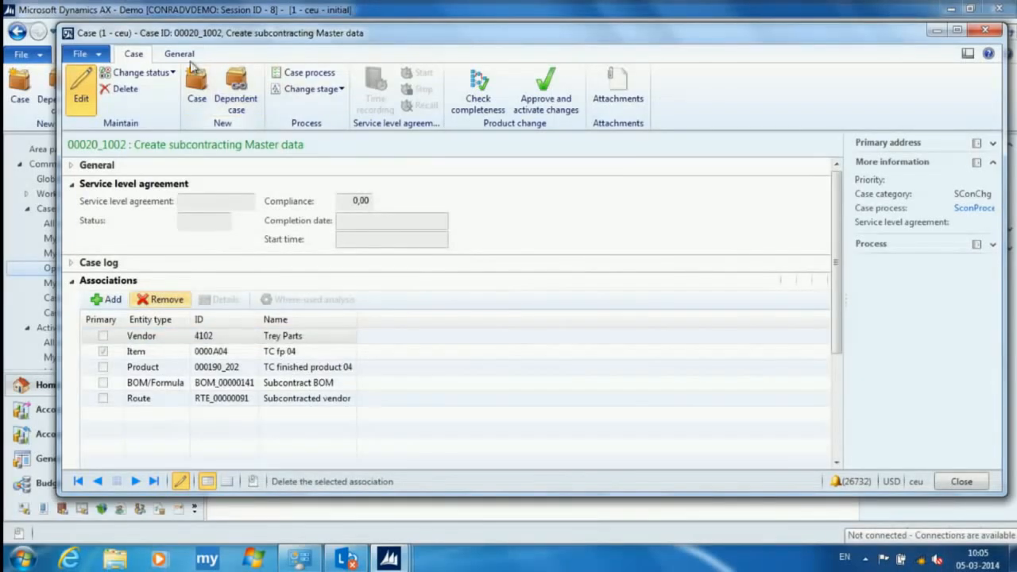
# - View the case's activities and set the Create or modify Purchase agreement task as complete
pyautogui.click(189, 55)
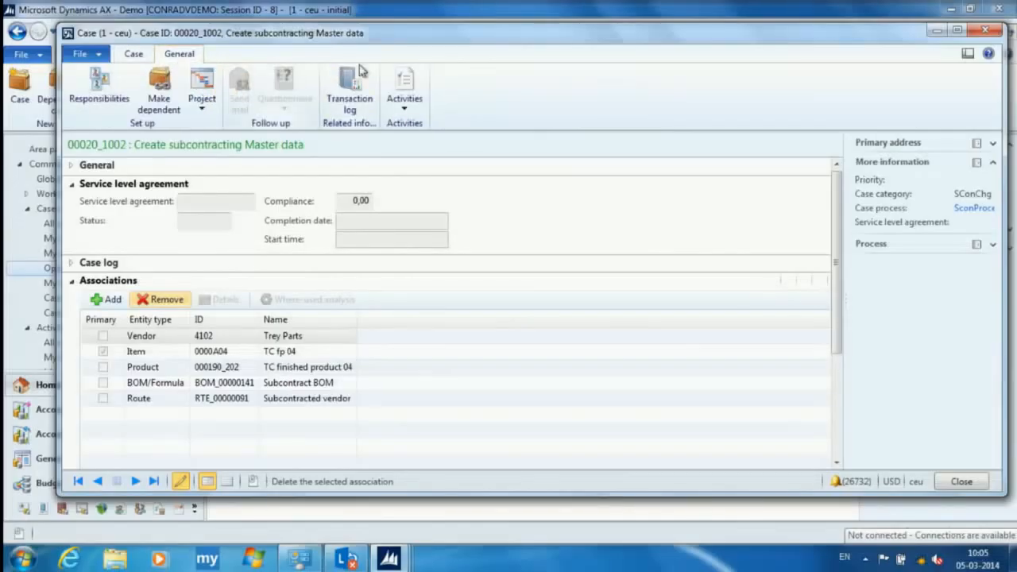
pyautogui.click(405, 88)
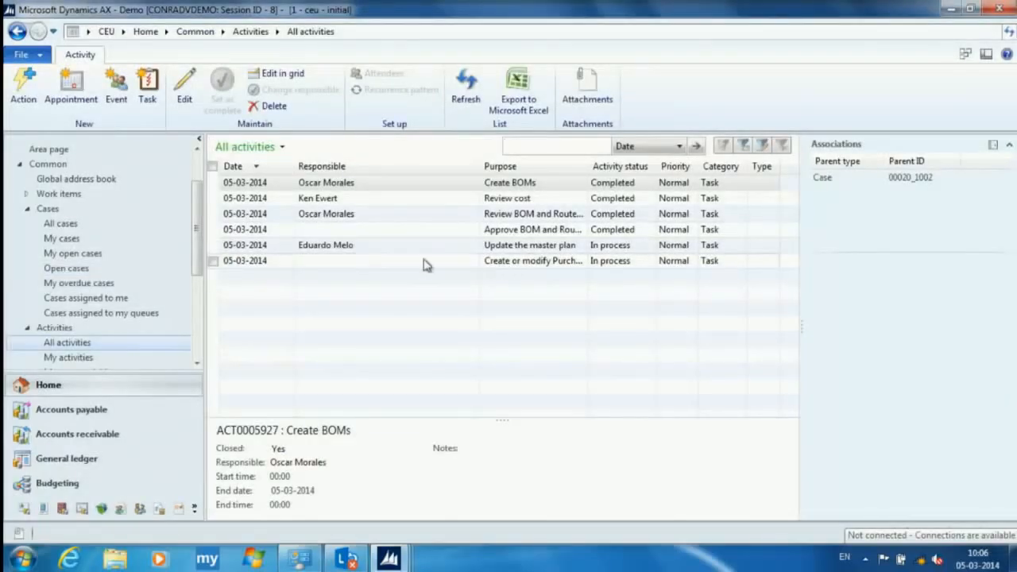
pyautogui.click(228, 262)
pyautogui.click(222, 91)
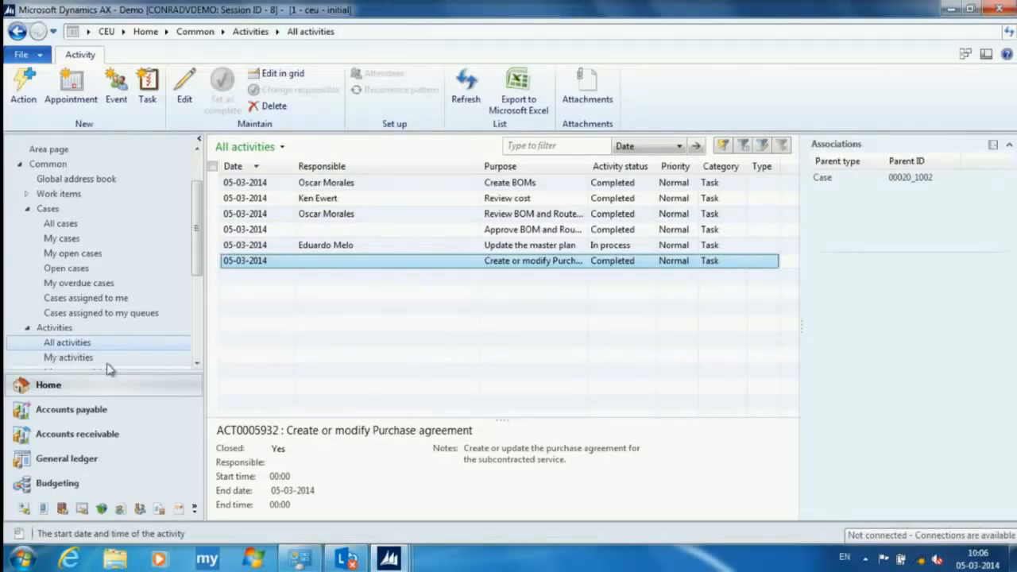
# - Return to the open cases list and reopen the Create subcontracting Master data case
pyautogui.click(80, 269)
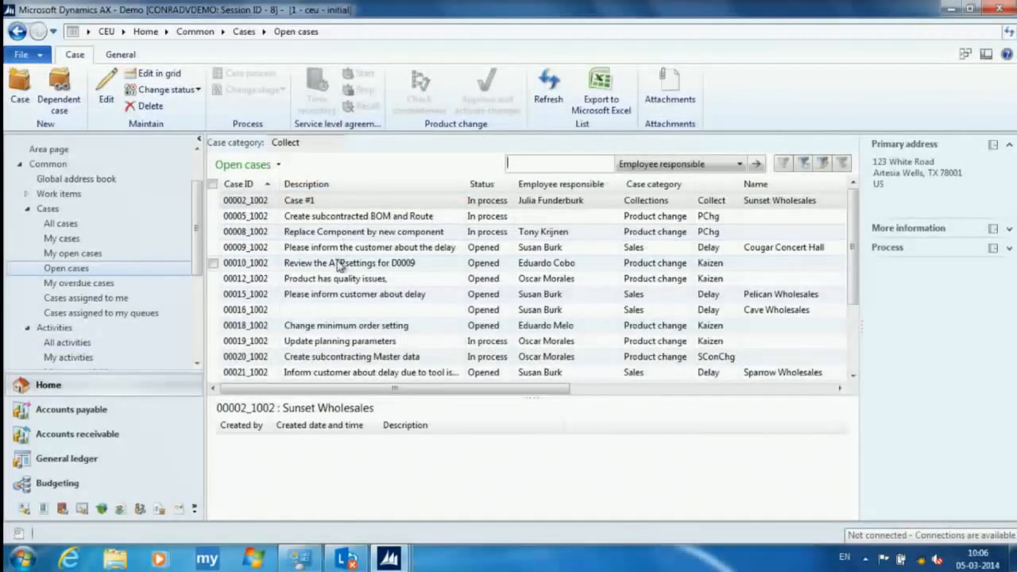
pyautogui.scroll(-1, 334, 296)
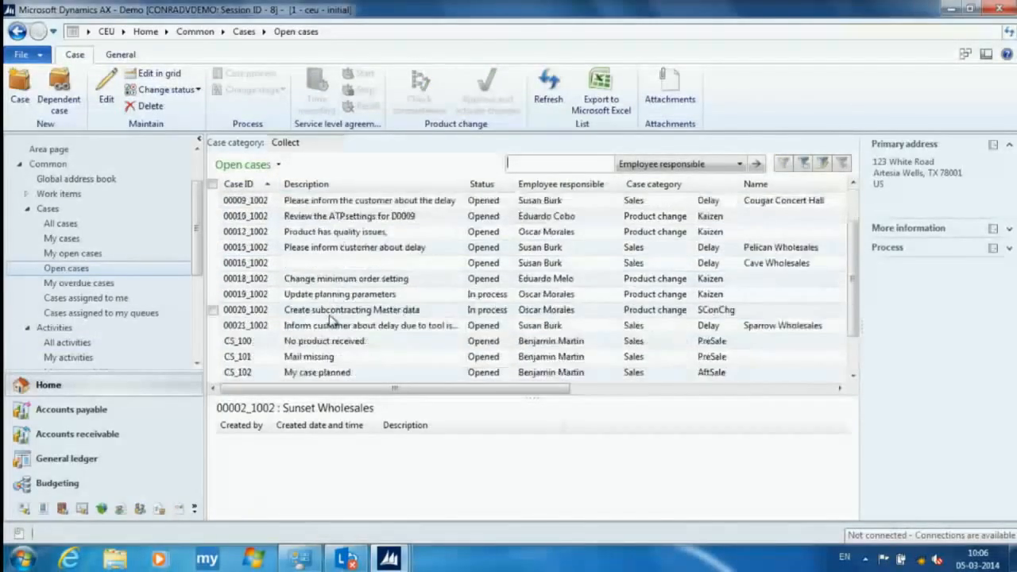
pyautogui.click(251, 314)
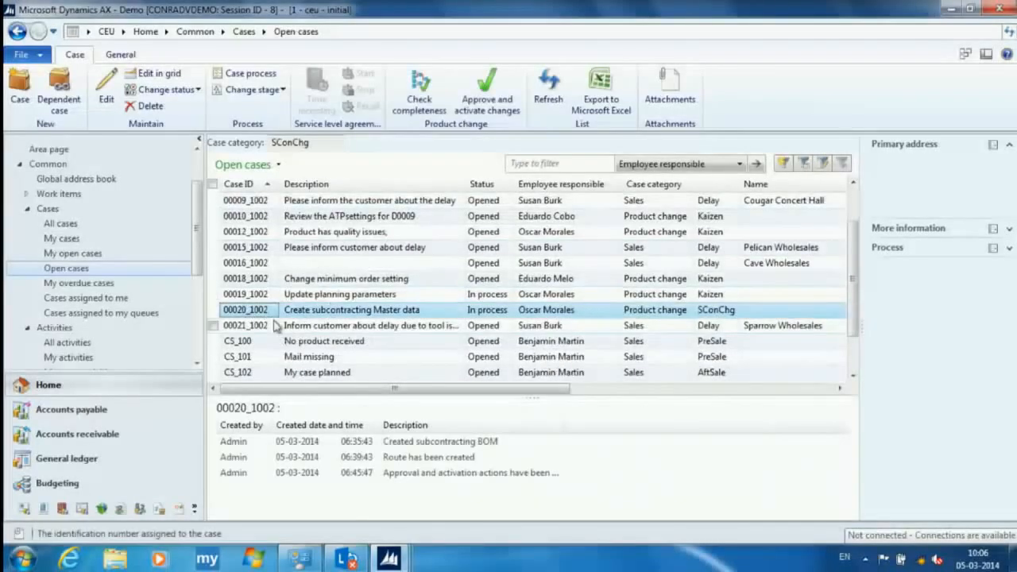
pyautogui.doubleClick(258, 310)
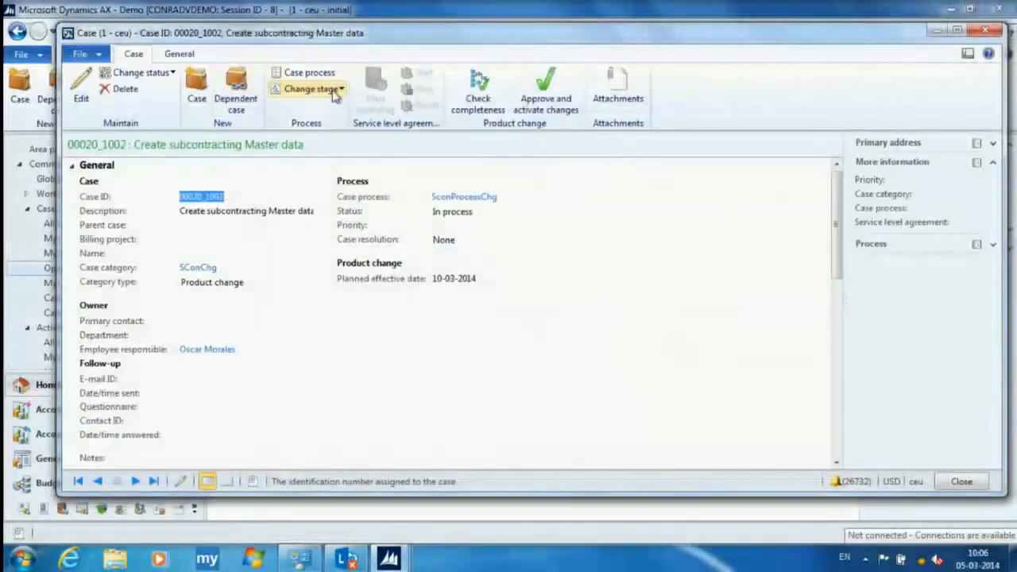
pyautogui.click(309, 88)
pyautogui.click(325, 157)
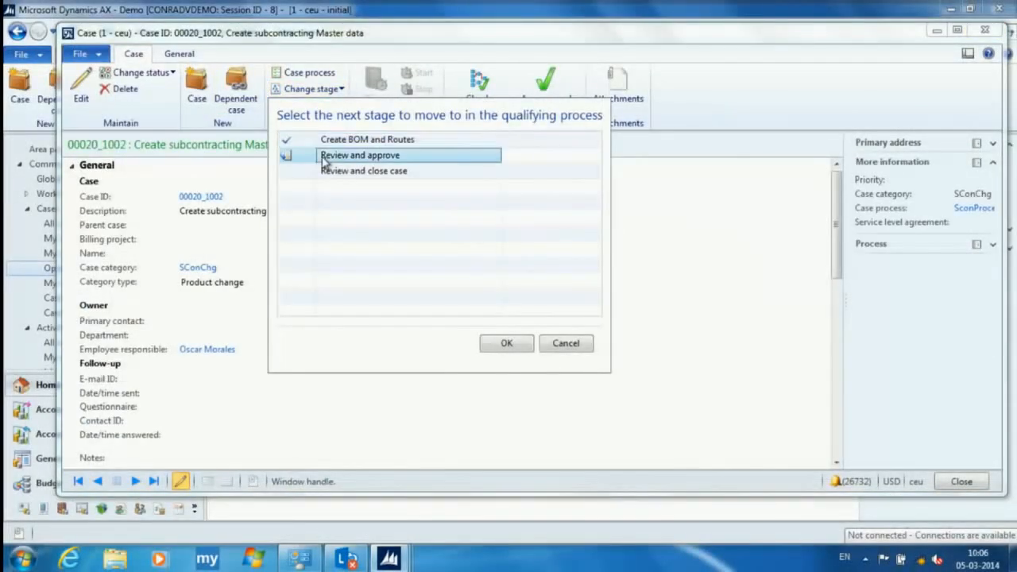
pyautogui.click(309, 173)
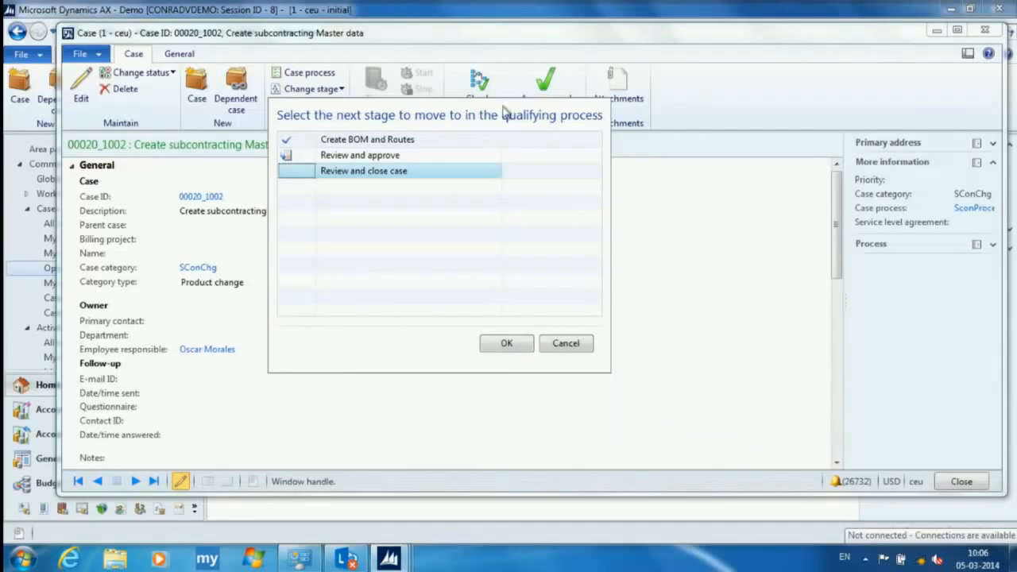
pyautogui.click(565, 343)
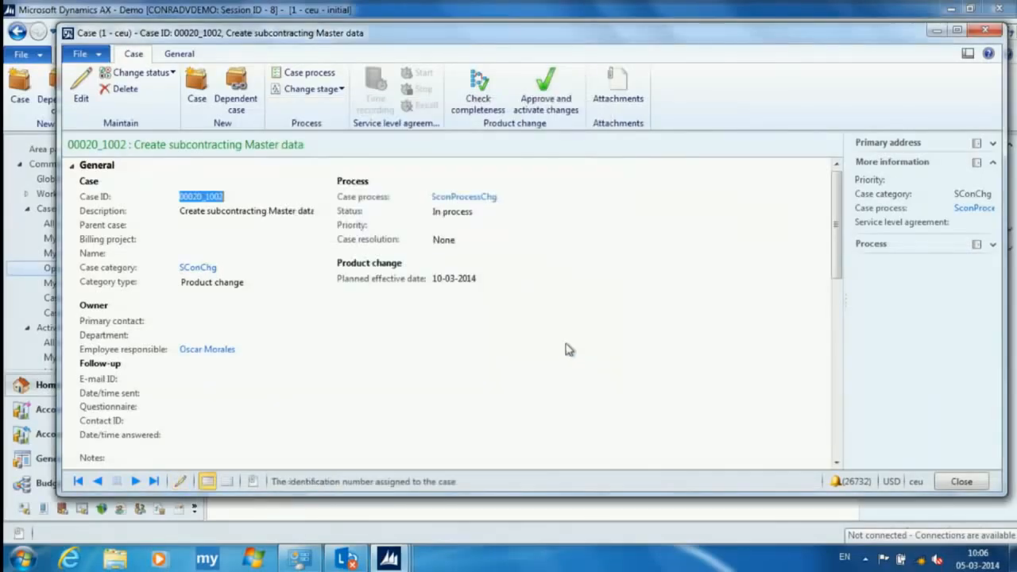
# - View the case's activities and set the Update the master plan task as complete
pyautogui.click(189, 55)
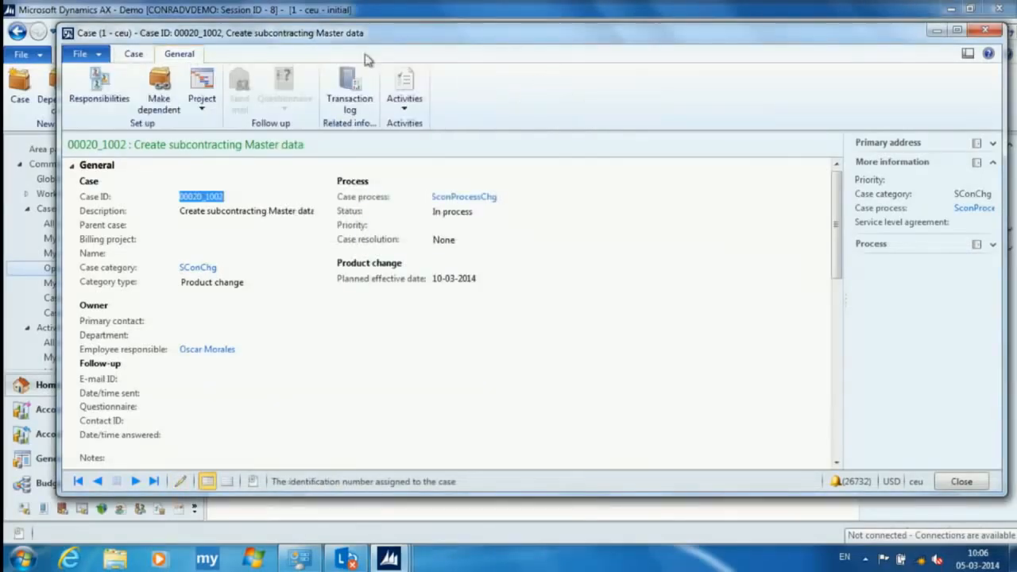
pyautogui.click(404, 94)
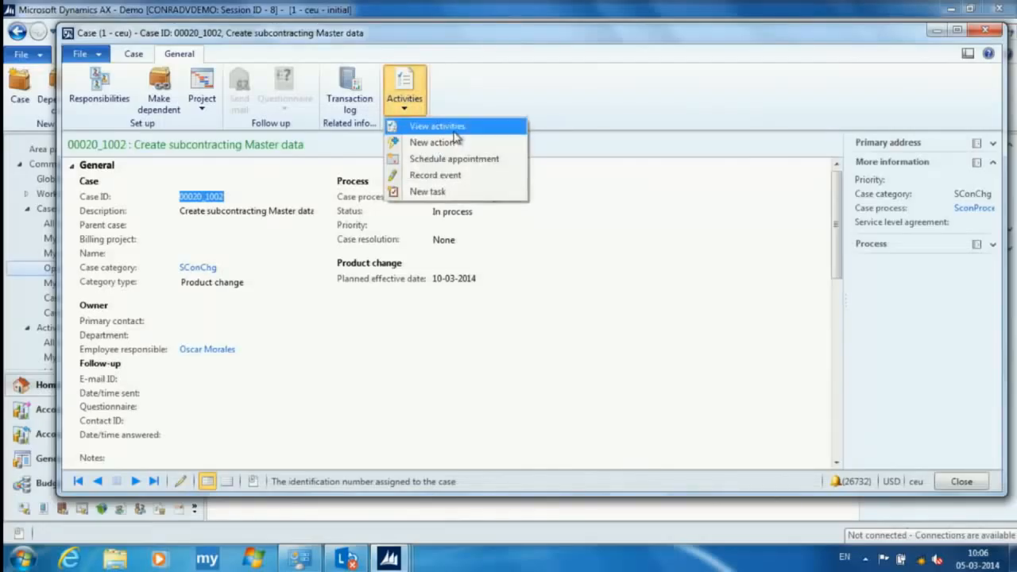
pyautogui.click(437, 126)
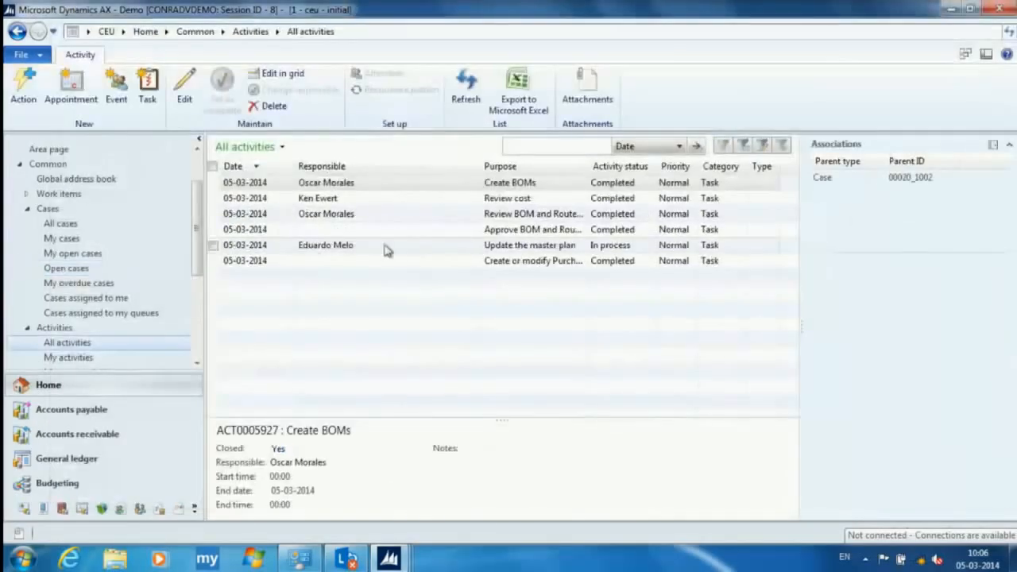
pyautogui.click(214, 249)
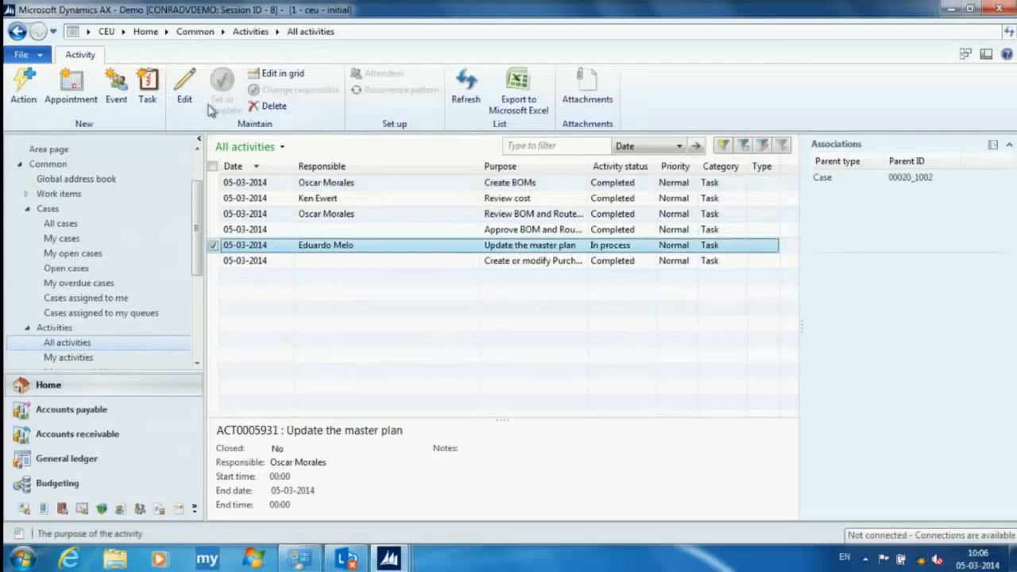
pyautogui.click(222, 86)
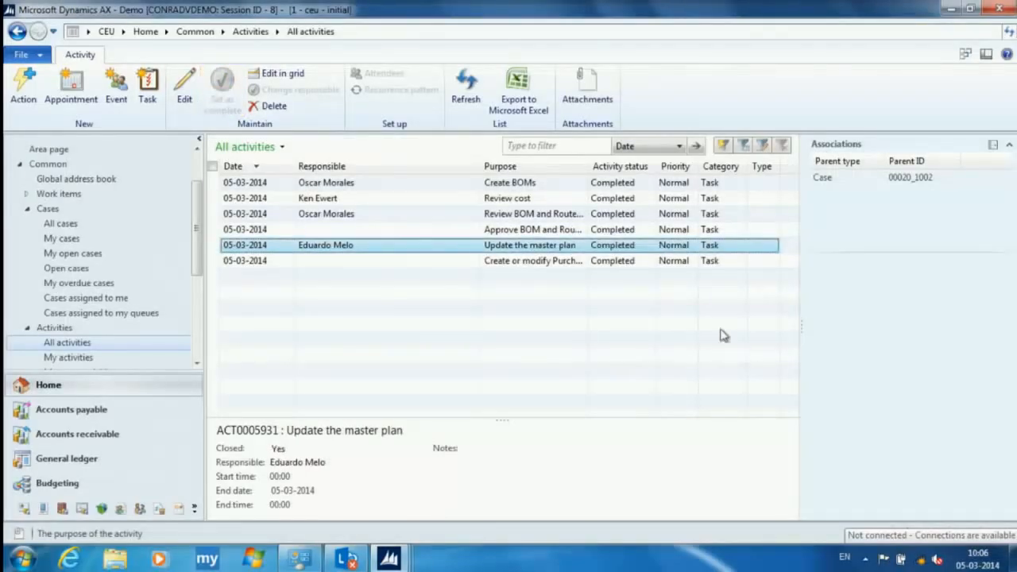
# - Reopen the Create subcontracting Master data case from the open cases and move it to the Review and close case stage
pyautogui.scroll(-1, 190, 252)
pyautogui.scroll(-3, 92, 286)
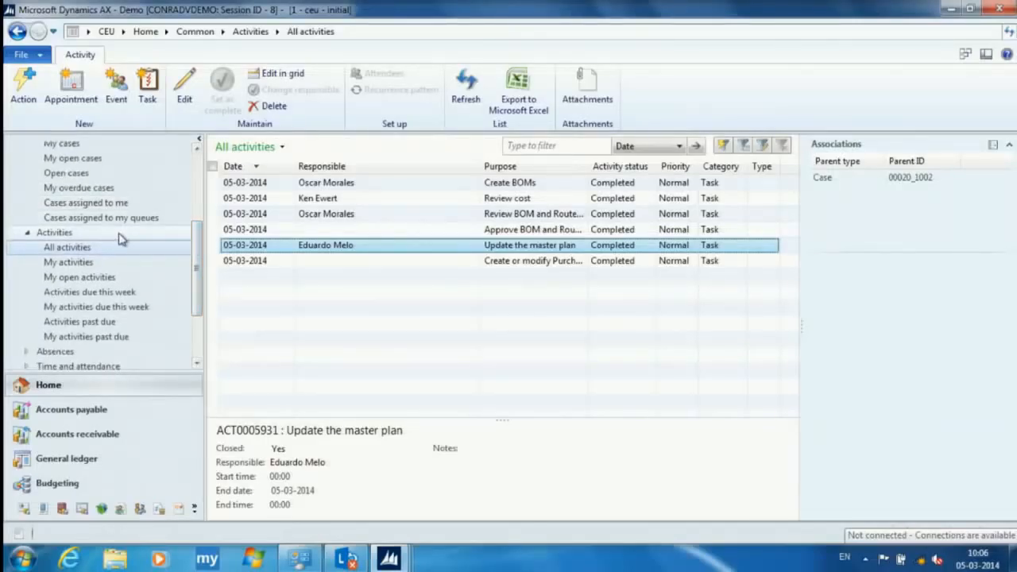
pyautogui.click(79, 173)
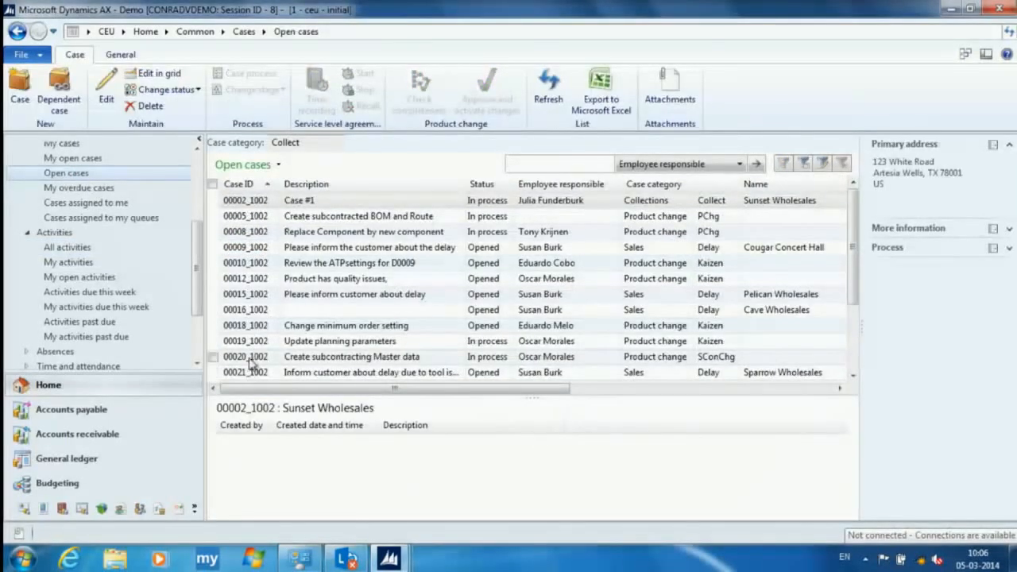
pyautogui.click(248, 357)
pyautogui.doubleClick(248, 357)
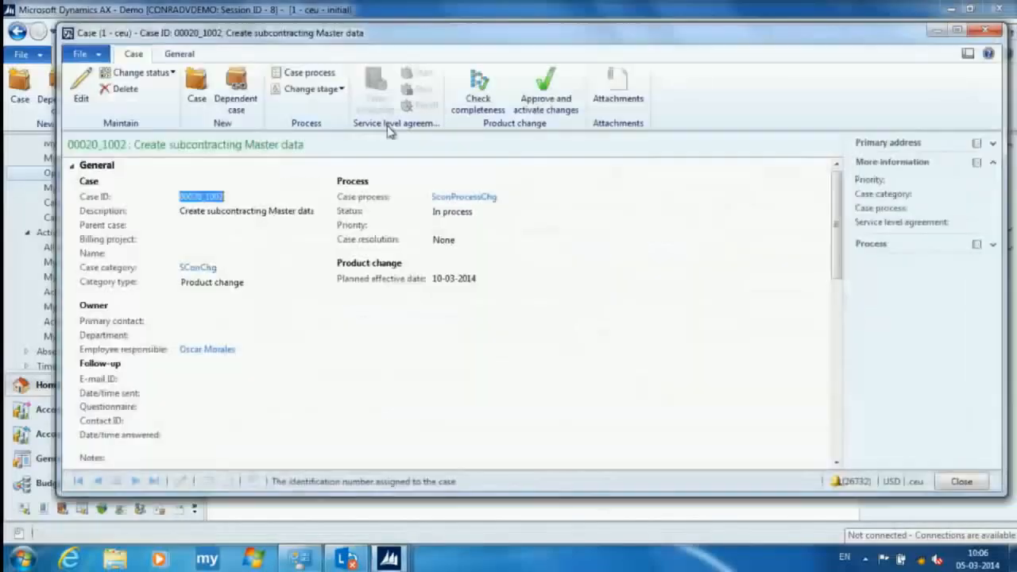
pyautogui.click(337, 88)
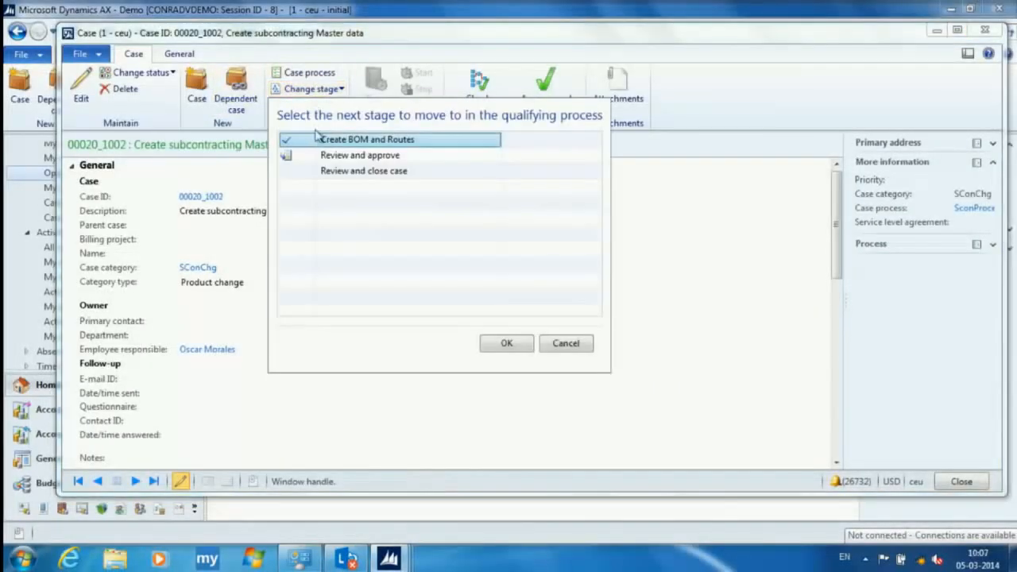
pyautogui.click(334, 157)
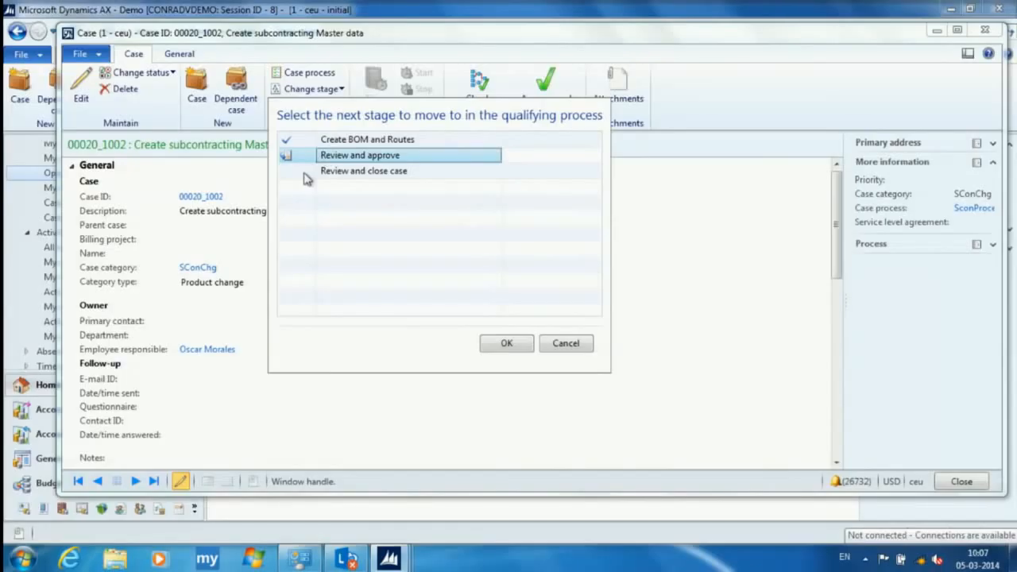
pyautogui.click(306, 173)
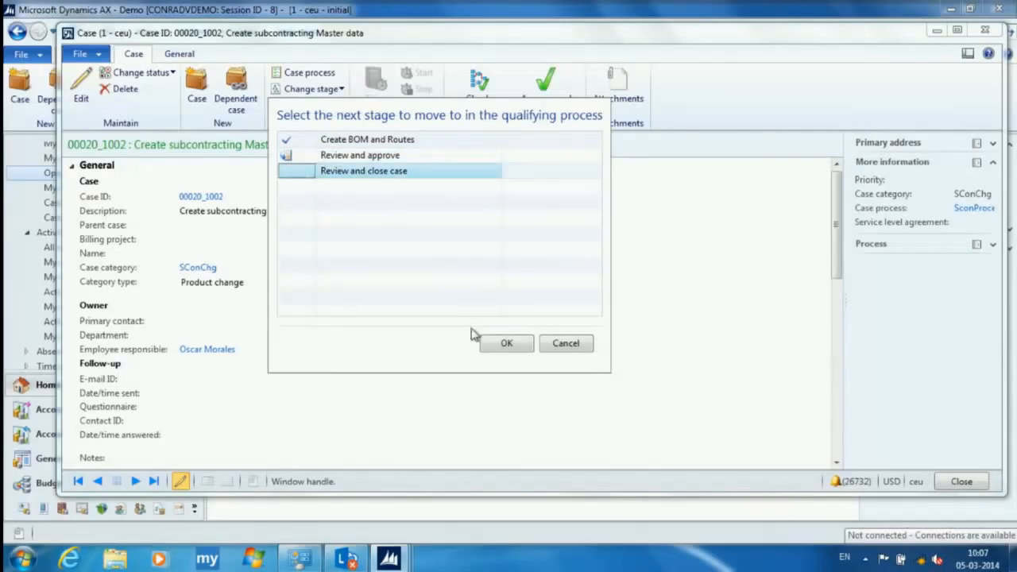
pyautogui.click(513, 343)
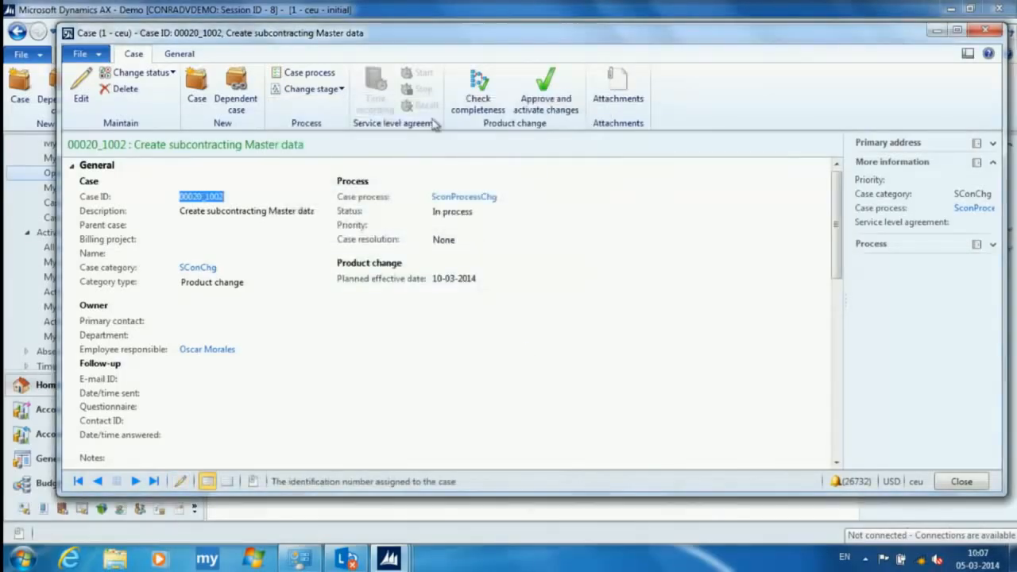
# - Check the stage list and the Review and close activity in the case process, and close the process and the case
pyautogui.click(333, 89)
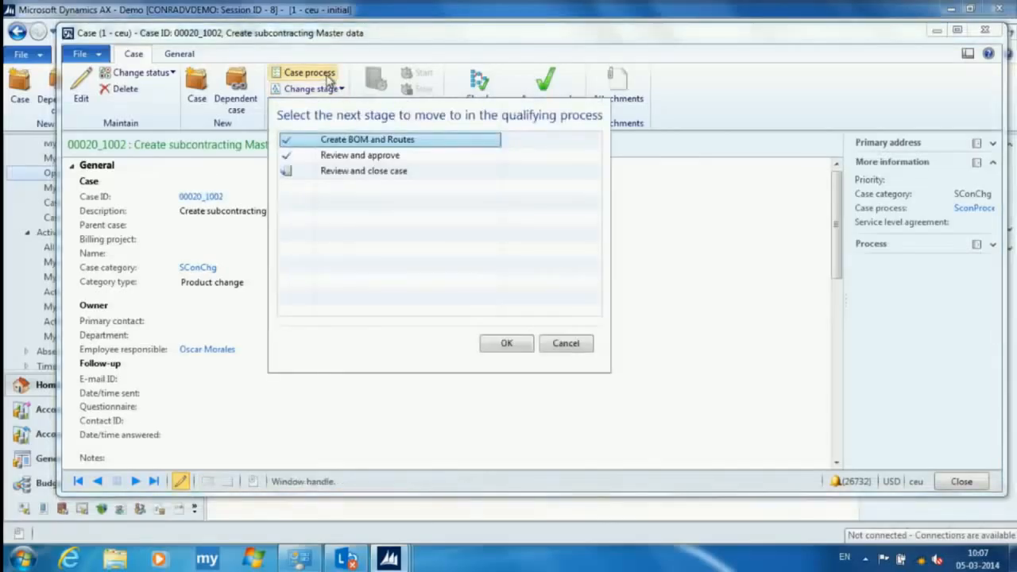
pyautogui.click(310, 72)
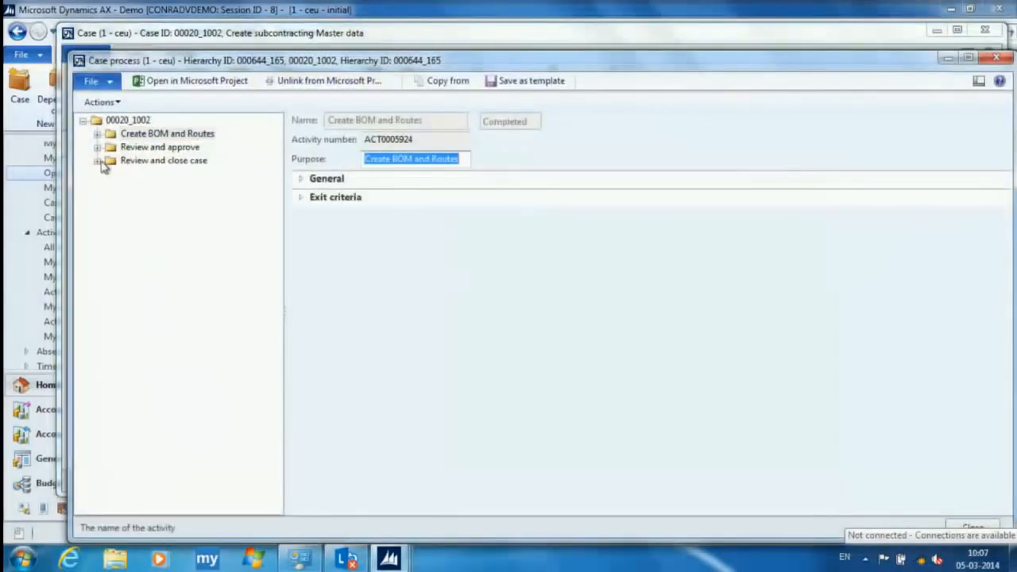
pyautogui.click(97, 160)
pyautogui.click(176, 176)
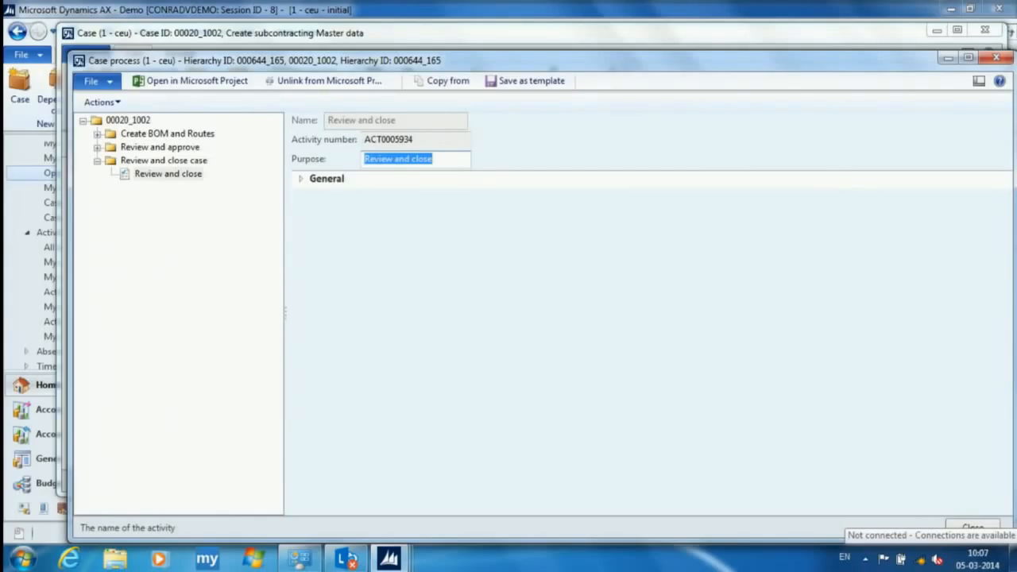
pyautogui.click(995, 59)
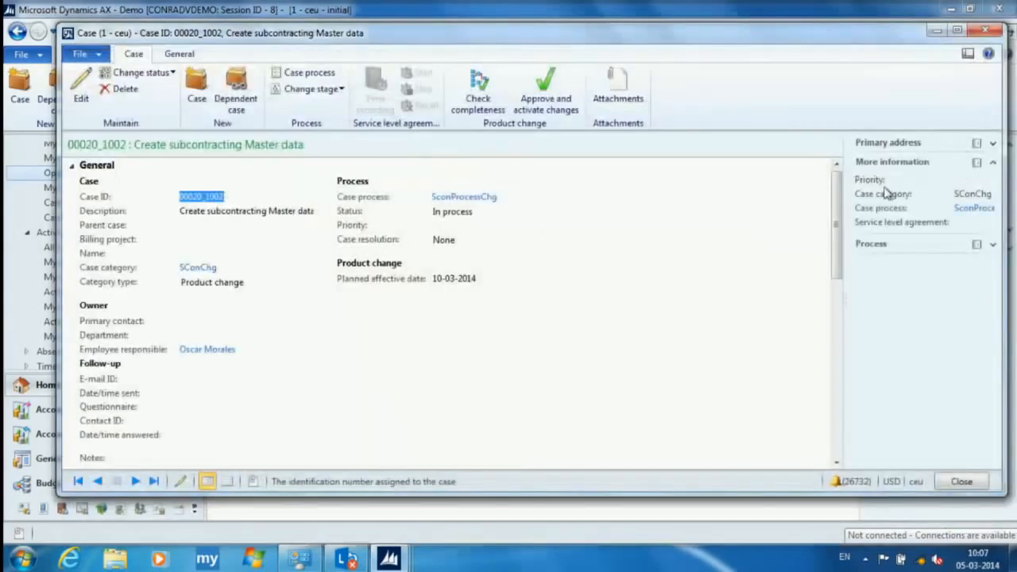
pyautogui.press('Escape')
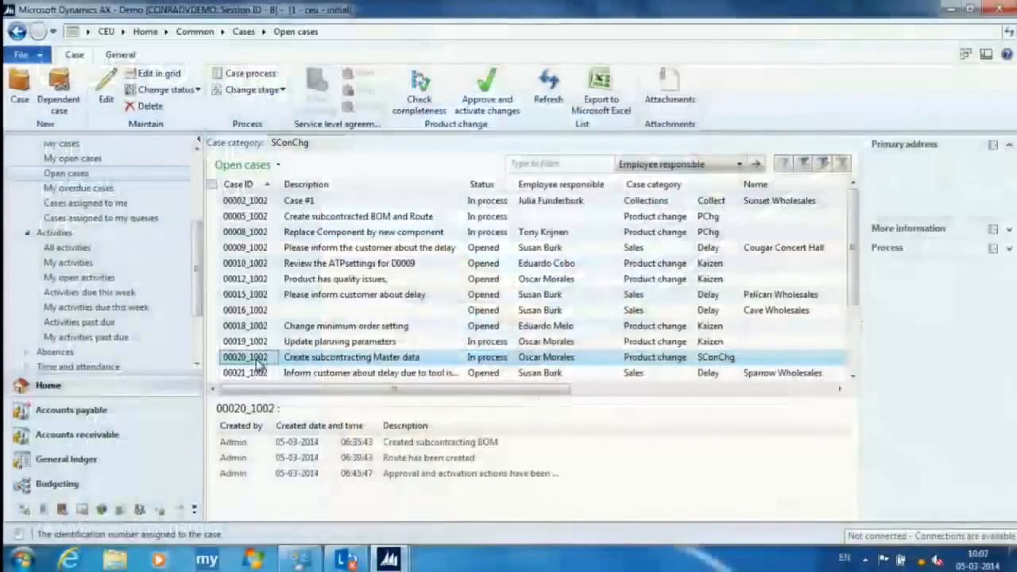
# - Open the Create subcontracting Master data case from the open cases and view its activities
pyautogui.doubleClick(259, 364)
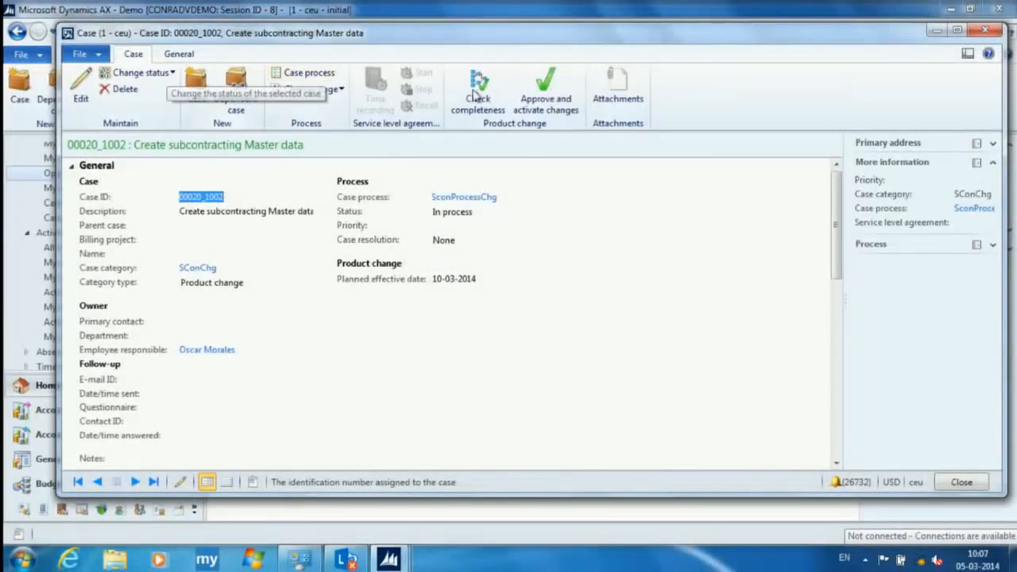
pyautogui.click(169, 53)
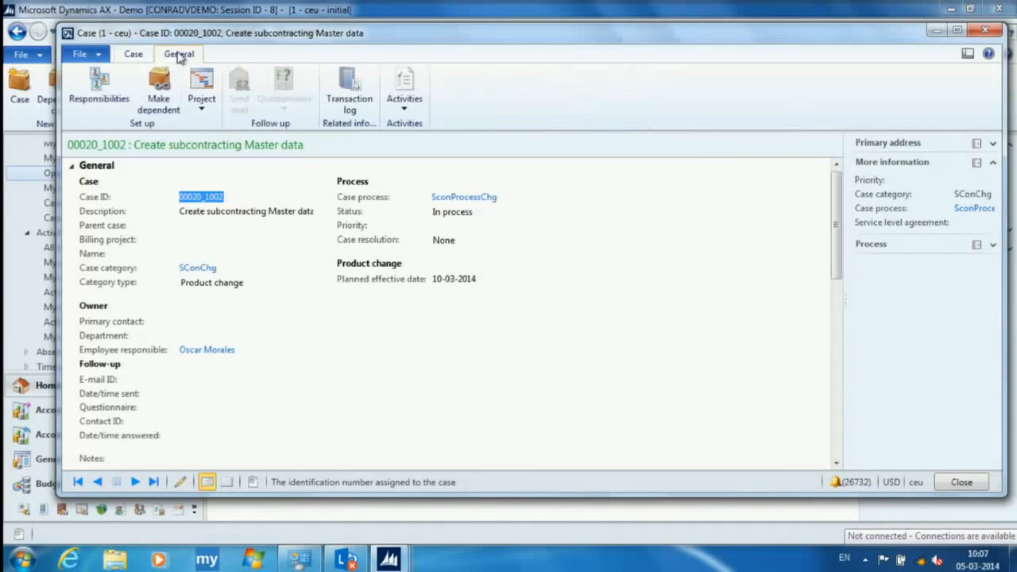
pyautogui.click(402, 96)
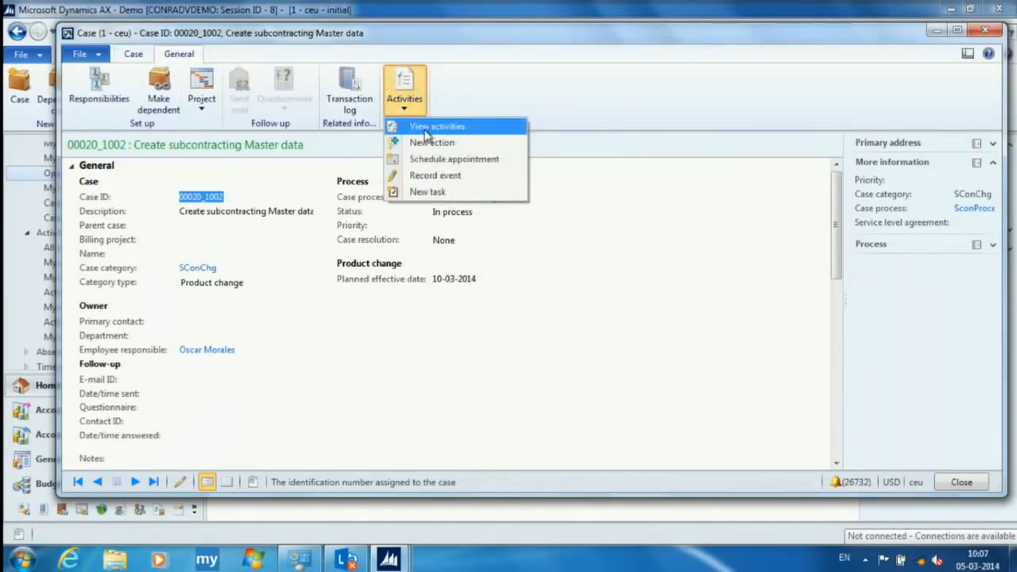
pyautogui.click(429, 127)
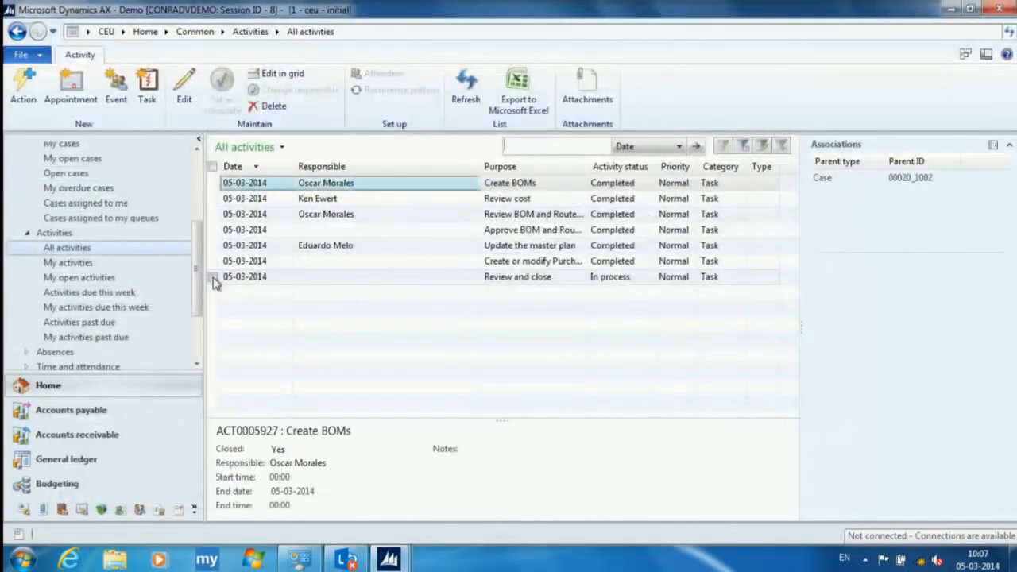
# - Check the details of the case's Review and close task and set the task as complete
pyautogui.click(213, 276)
pyautogui.click(184, 90)
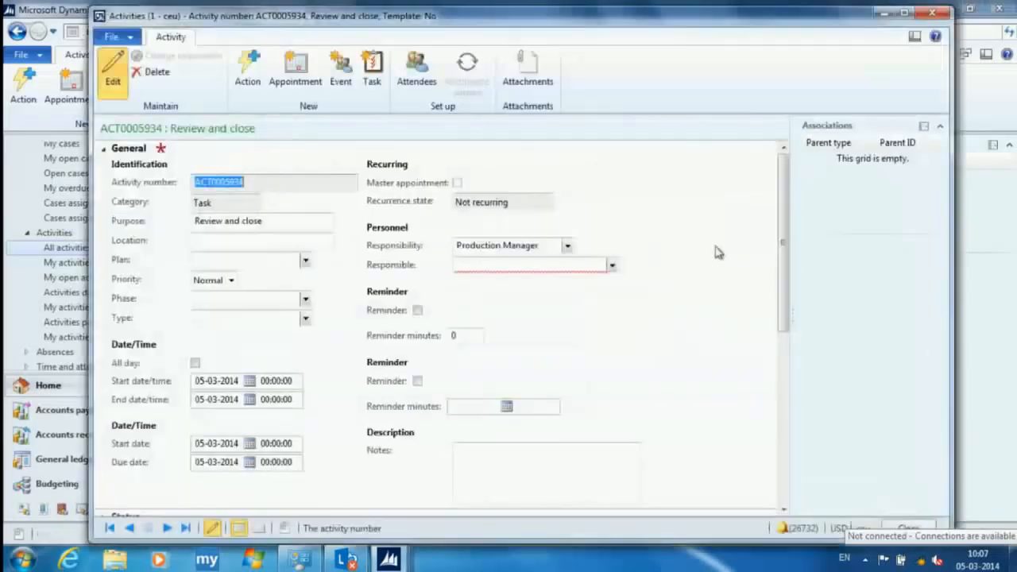
pyautogui.click(932, 12)
pyautogui.click(222, 87)
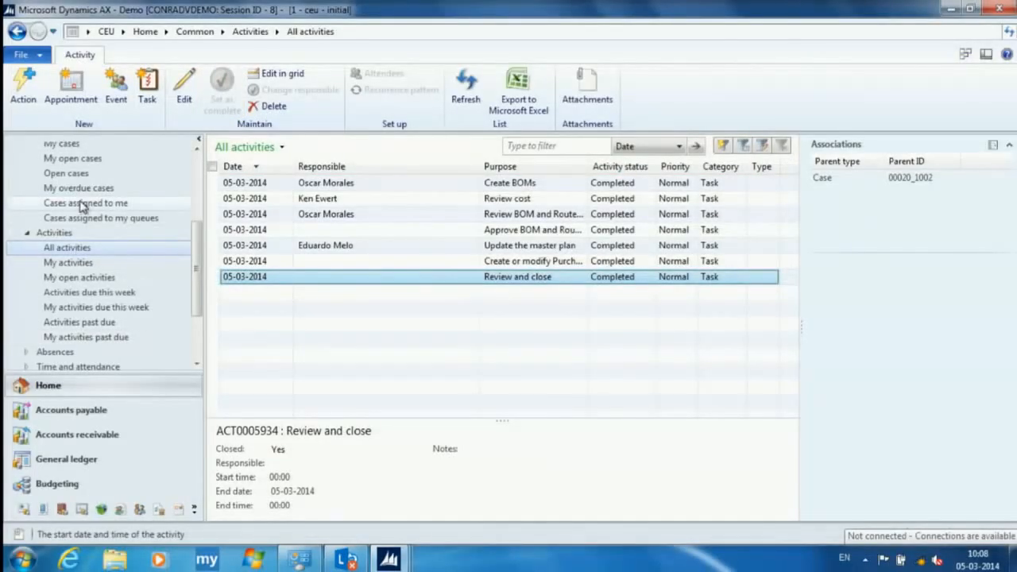
# - Return to the open cases and reopen the Create subcontracting Master data case
pyautogui.click(66, 173)
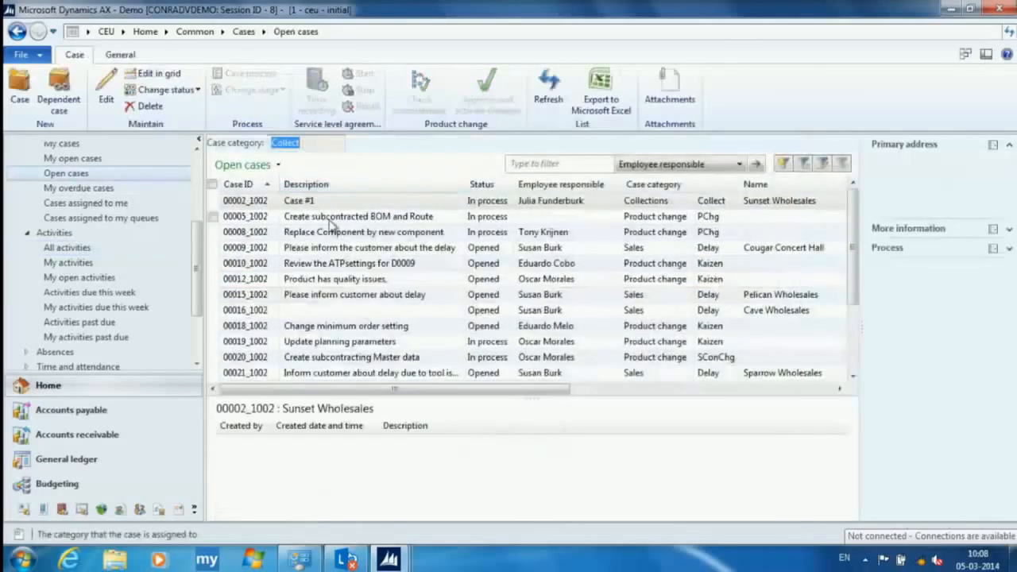
pyautogui.click(252, 358)
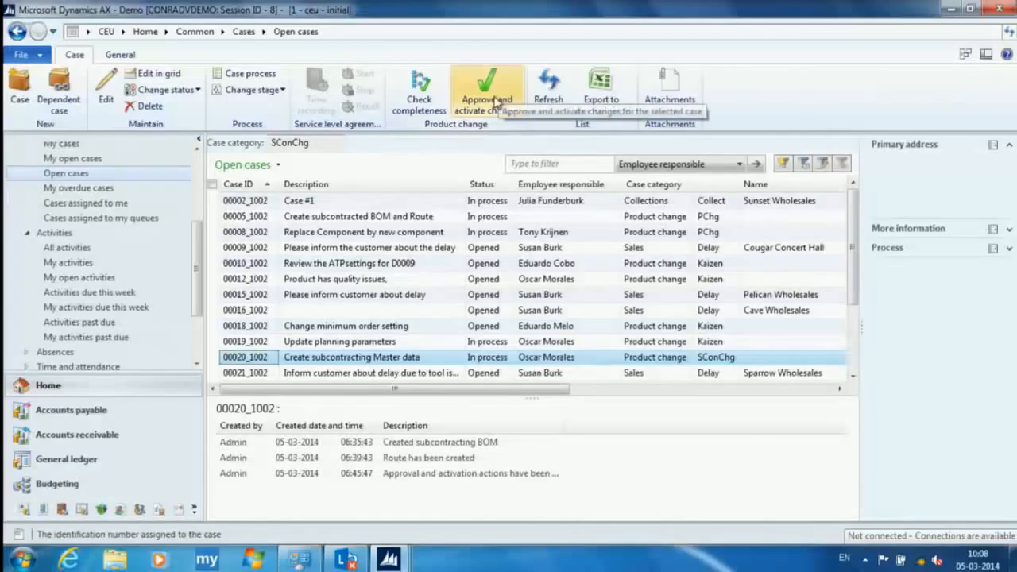
pyautogui.click(250, 355)
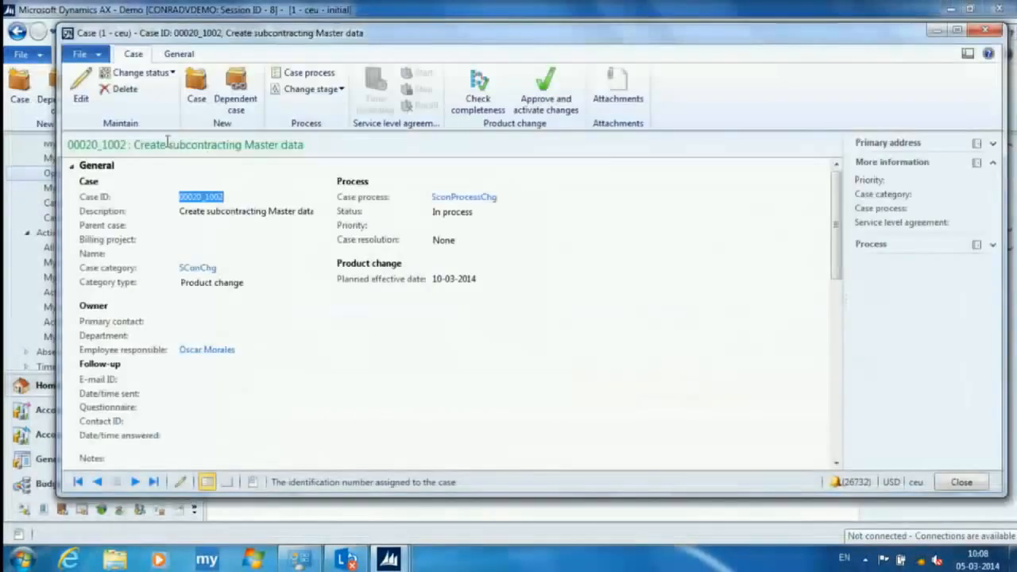
# - Review the case log entries for the BOM creation, route creation, and approval and activation actions
pyautogui.click(72, 167)
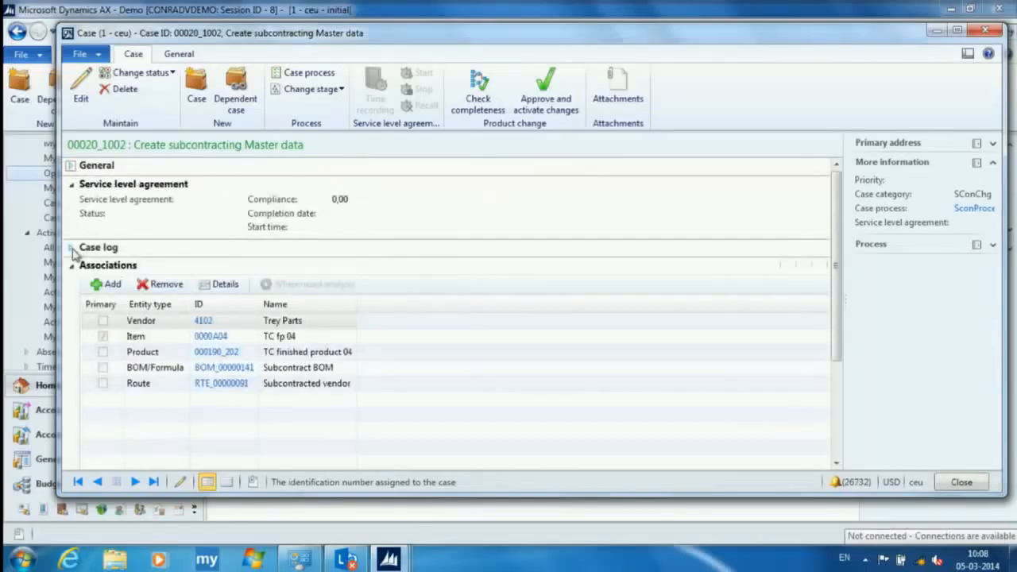
pyautogui.click(71, 247)
pyautogui.click(394, 291)
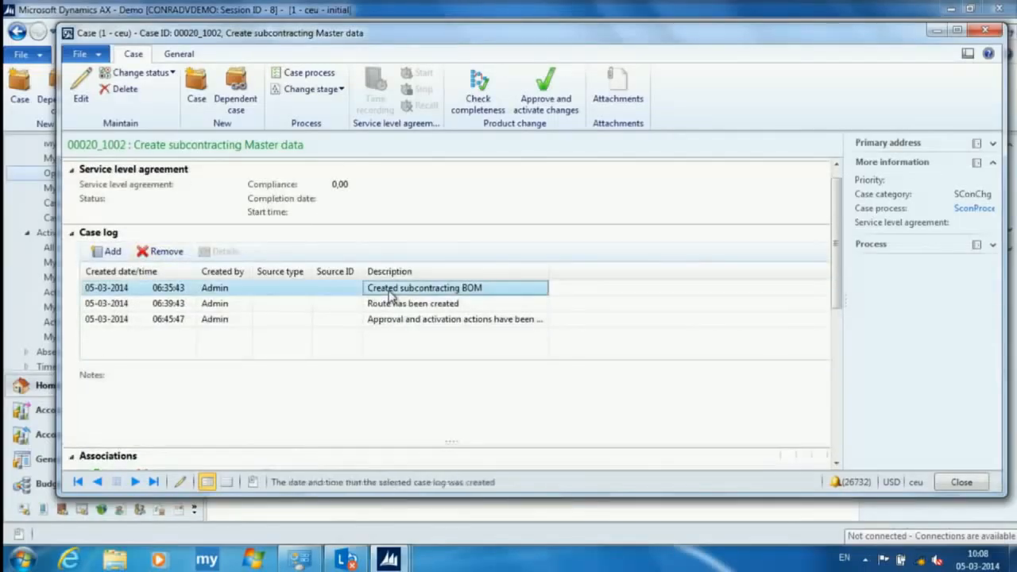
pyautogui.click(388, 305)
pyautogui.click(394, 321)
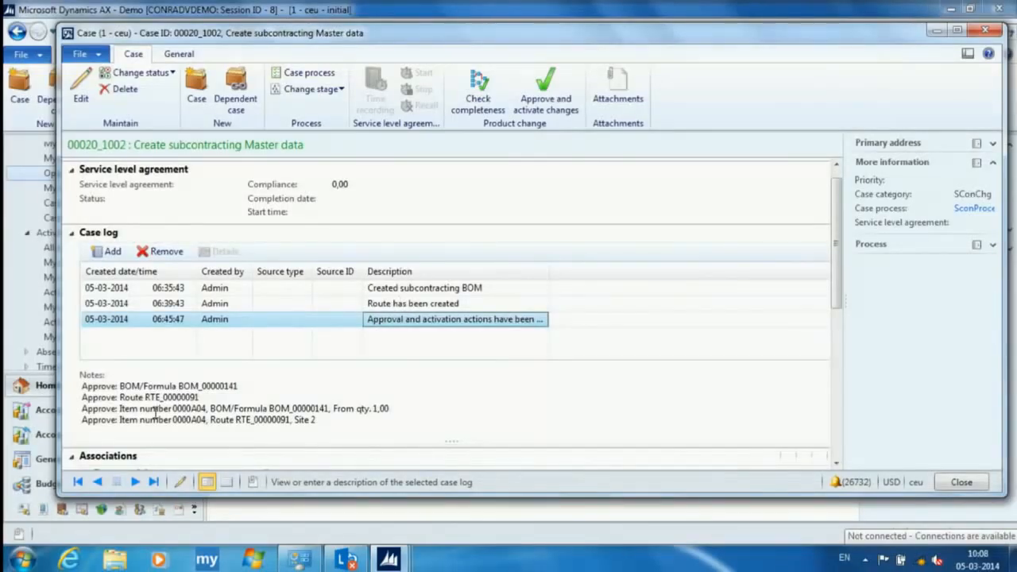
pyautogui.click(176, 240)
# - Check the completeness of the product change case and read through all the validation rules
pyautogui.click(477, 89)
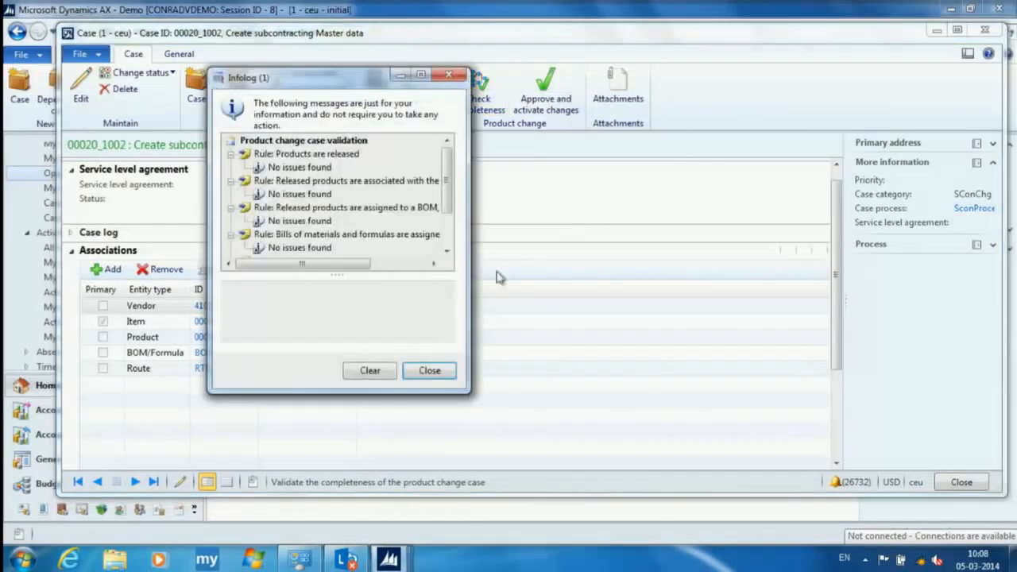
pyautogui.moveTo(469, 391); pyautogui.dragTo(709, 477)
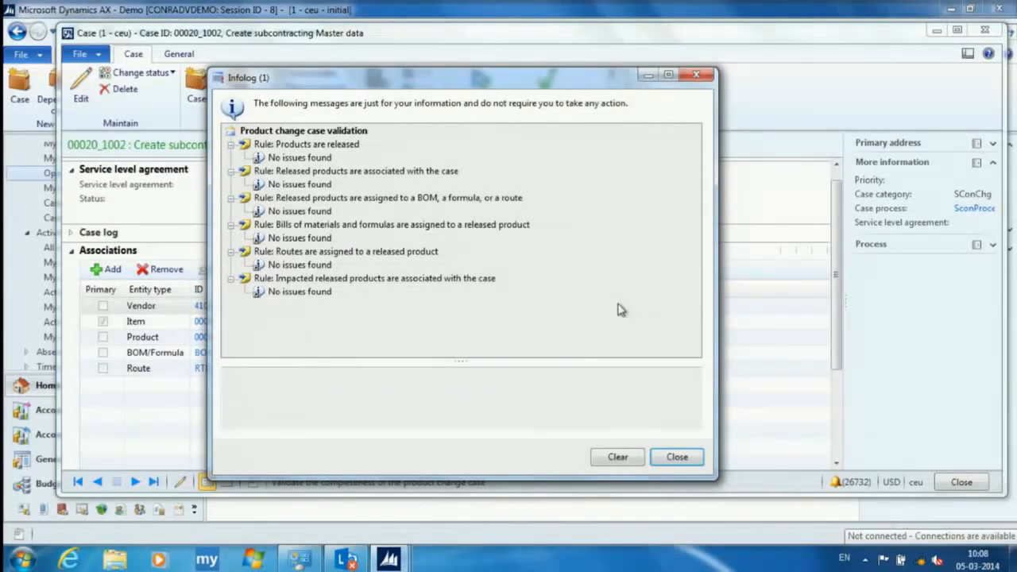
pyautogui.click(687, 460)
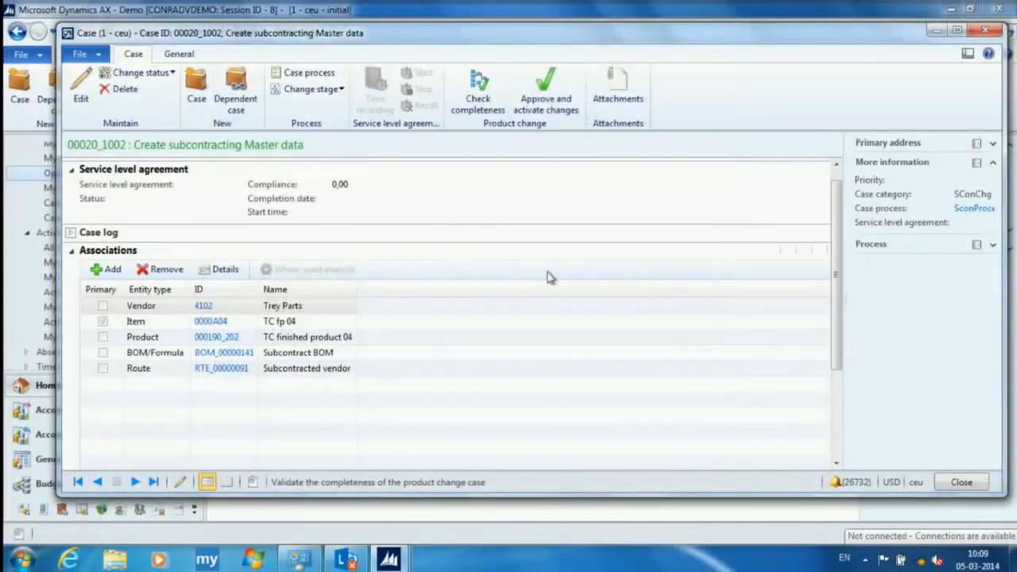
# - Change the case status to Closed despite the validation warnings, review the validation messages, and exit the case form
pyautogui.click(172, 73)
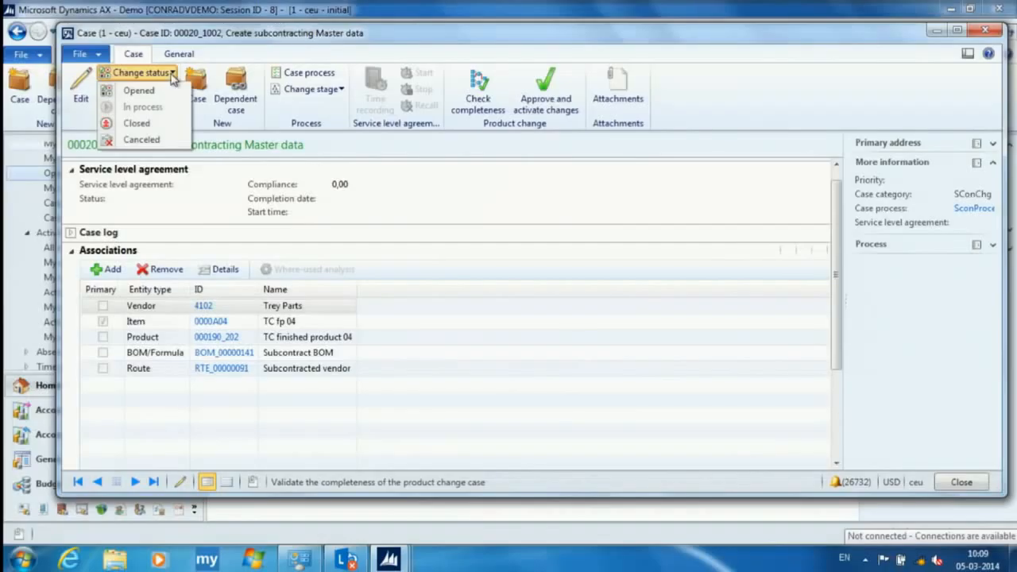
pyautogui.click(145, 127)
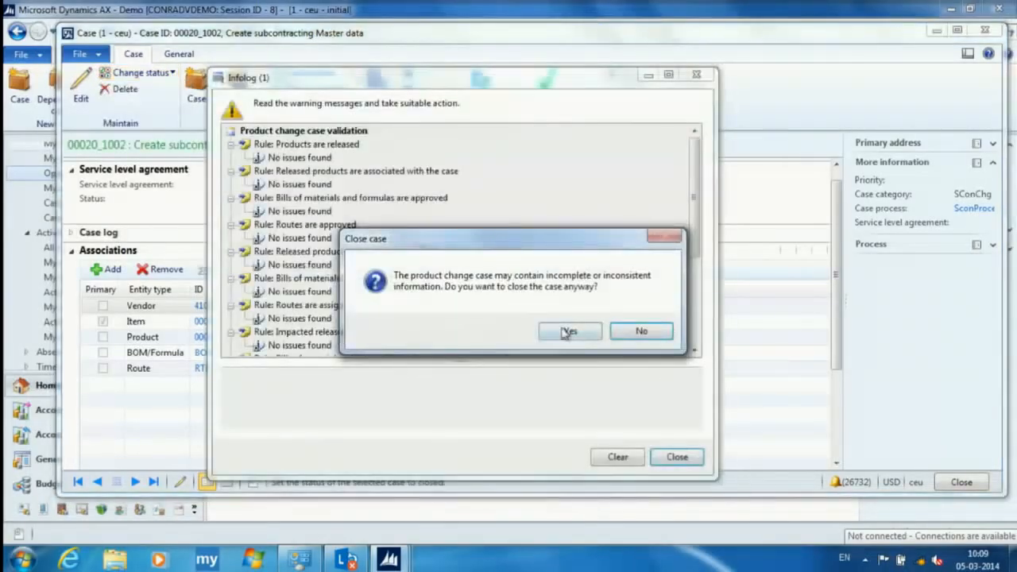
pyautogui.click(570, 332)
pyautogui.scroll(-4, 670, 288)
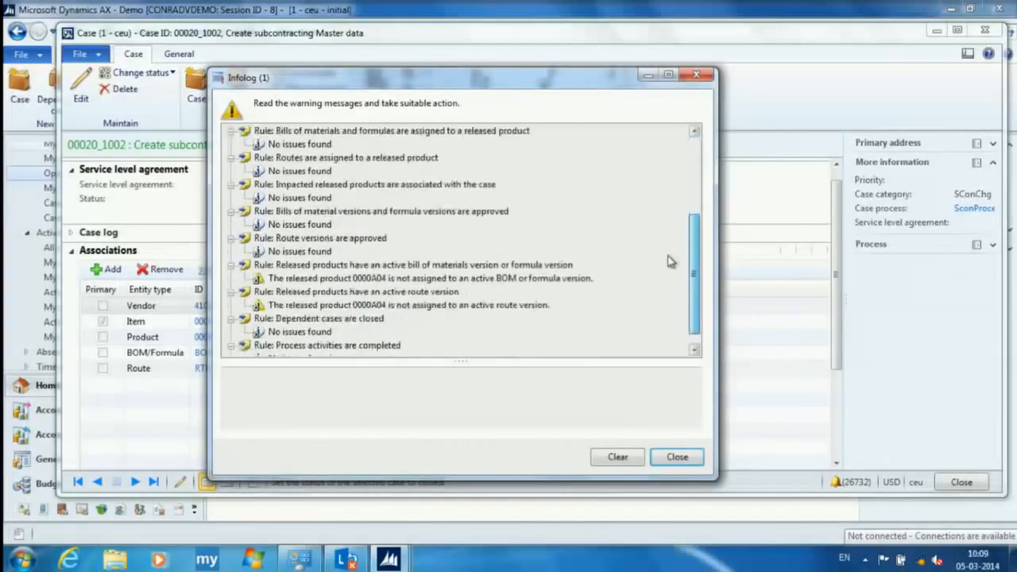
pyautogui.click(677, 457)
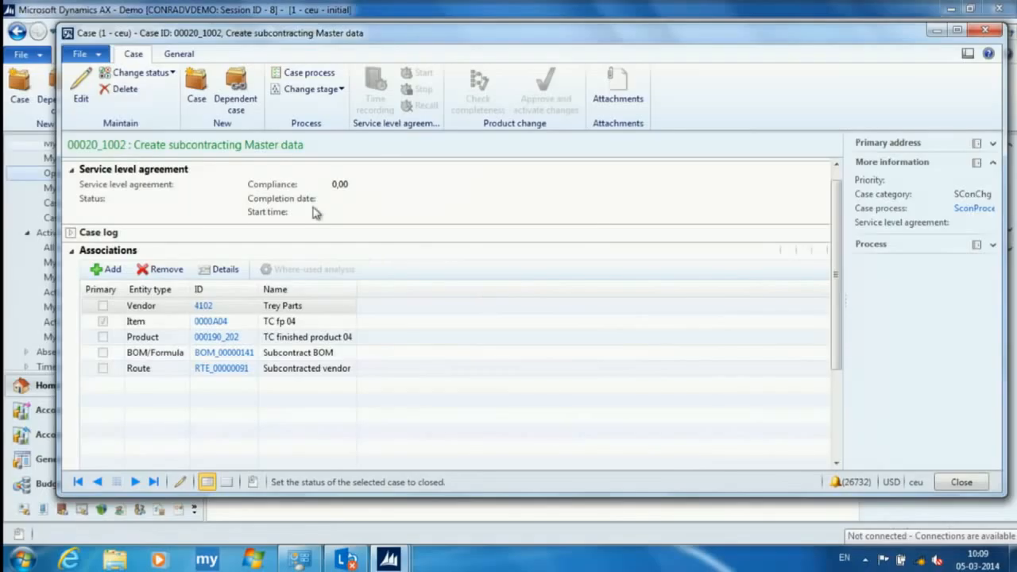
pyautogui.scroll(1, 133, 206)
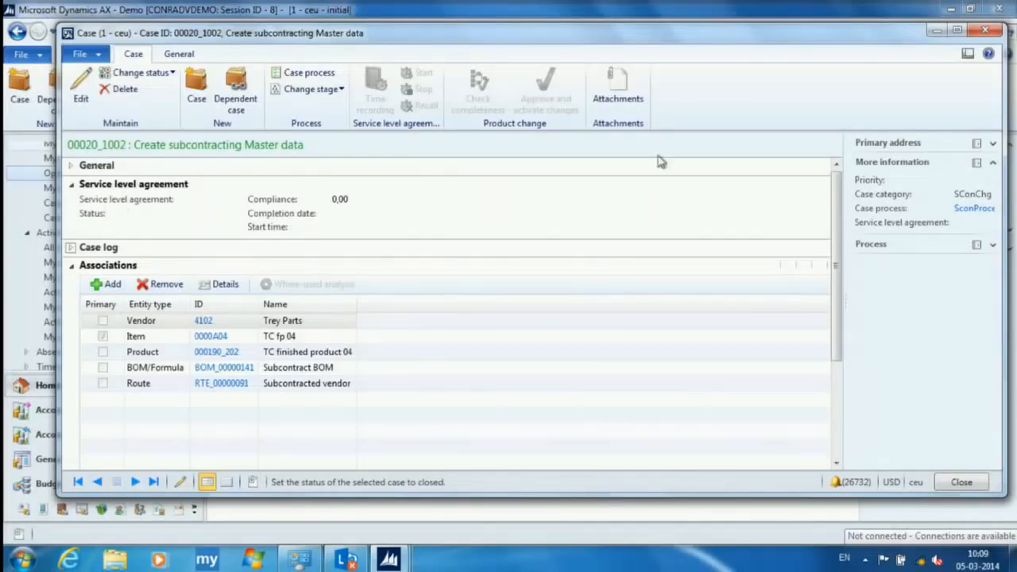
pyautogui.click(985, 30)
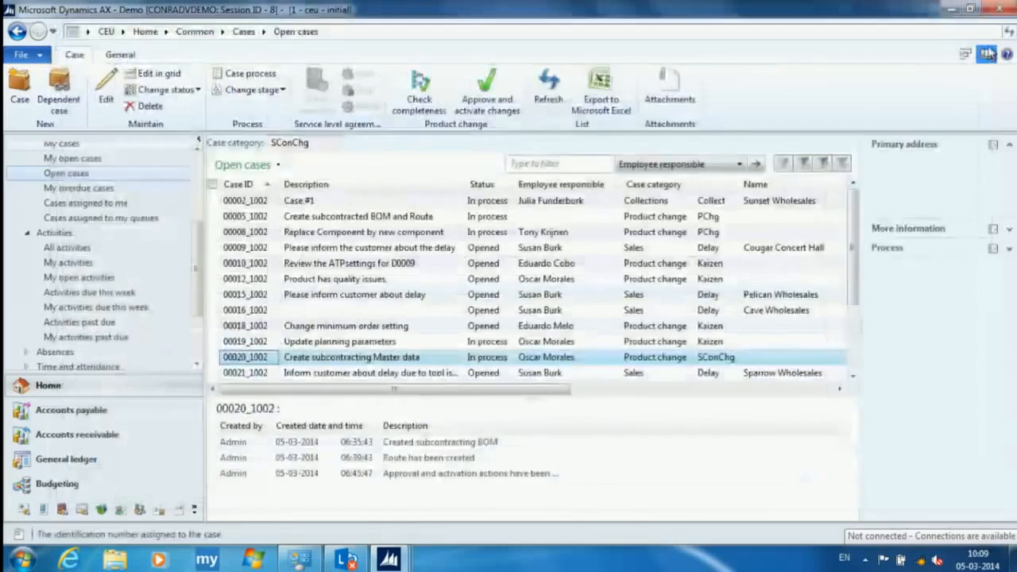